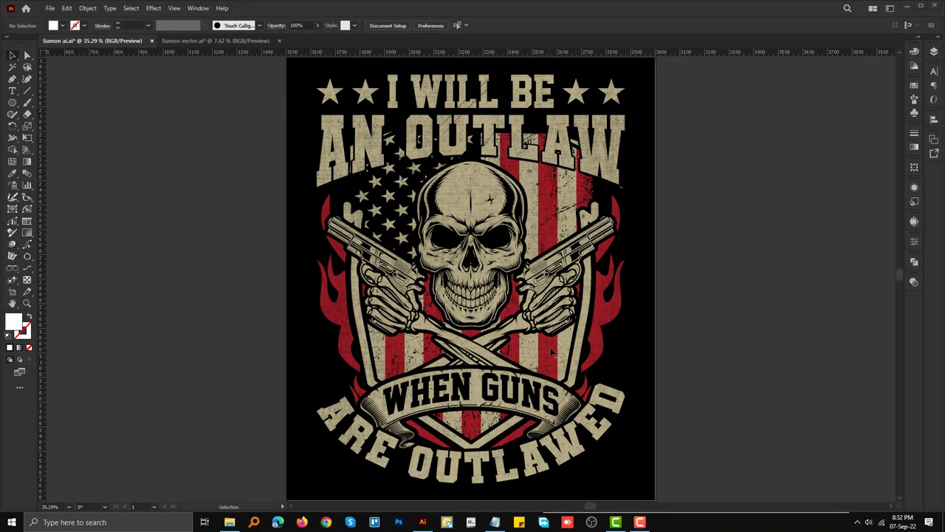
# Step: Review the finished artwork and the title and description in the notes, then hide the notes
pyautogui.scroll(-3, 489, 229)
pyautogui.scroll(-1, 489, 230)
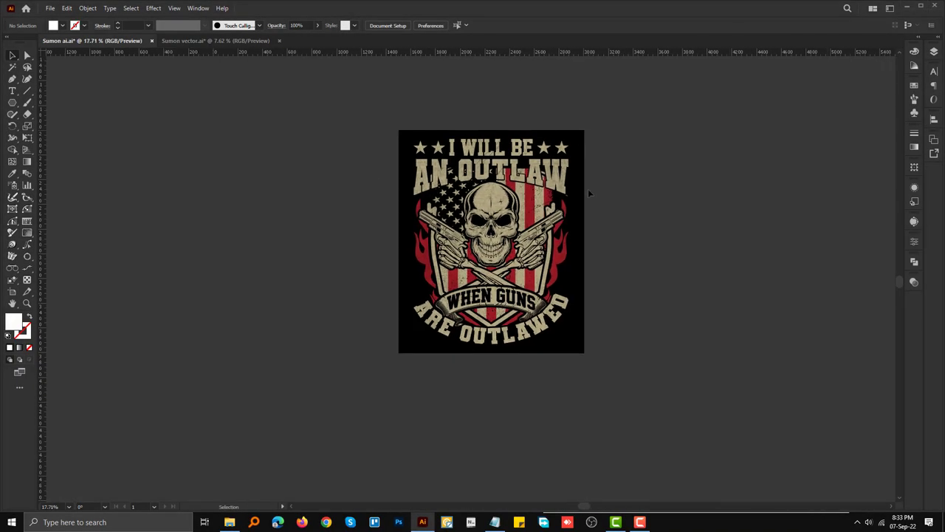
pyautogui.click(505, 230)
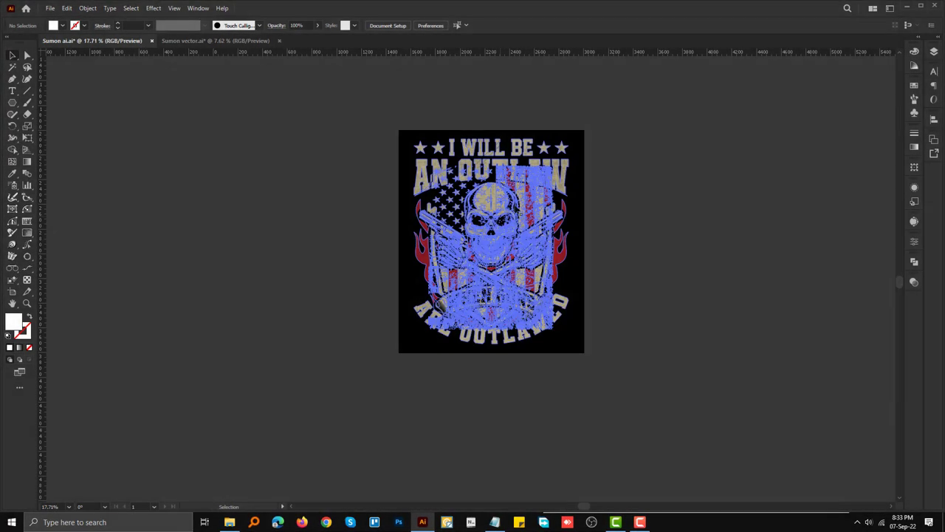
pyautogui.click(675, 212)
pyautogui.click(494, 522)
pyautogui.scroll(1, 664, 295)
pyautogui.scroll(2, 559, 155)
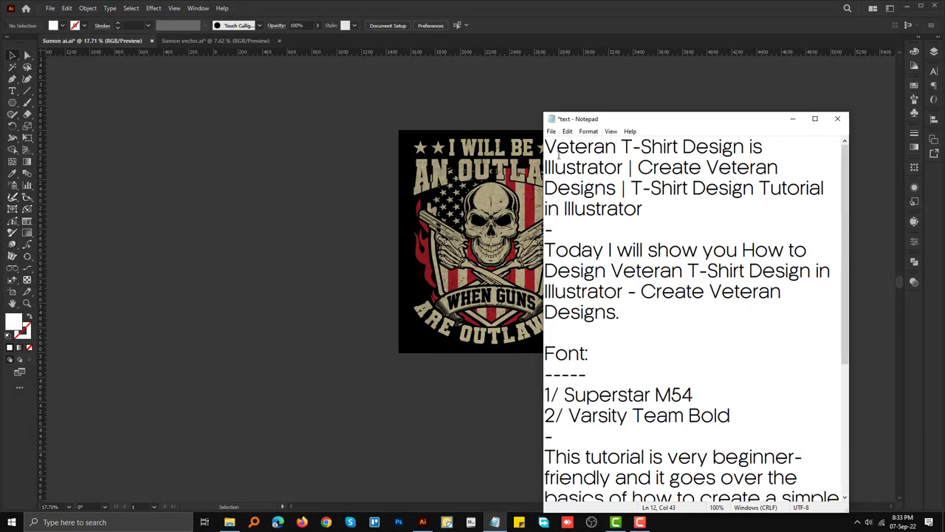
pyautogui.hotkey('ctrl', 'a')
pyautogui.moveTo(556, 146); pyautogui.dragTo(611, 189)
pyautogui.moveTo(545, 147); pyautogui.dragTo(689, 333)
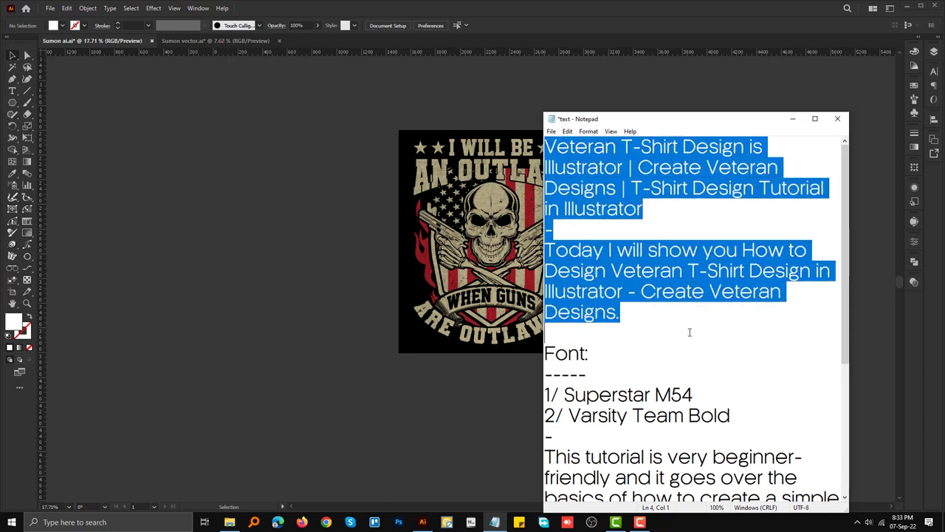
pyautogui.click(792, 118)
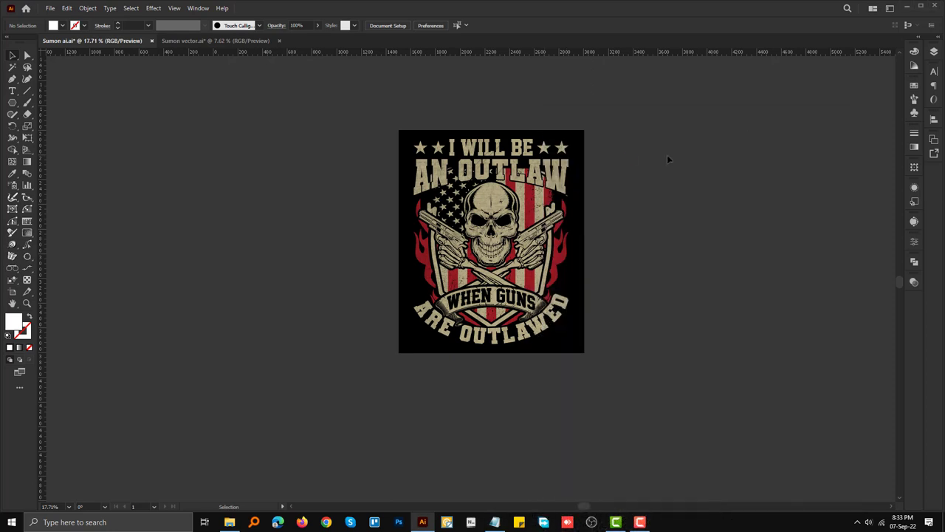
# Step: Screen-capture the finished design and paste it into the document, removing the oversized copy
pyautogui.press('Print')
pyautogui.moveTo(408, 133); pyautogui.dragTo(579, 348)
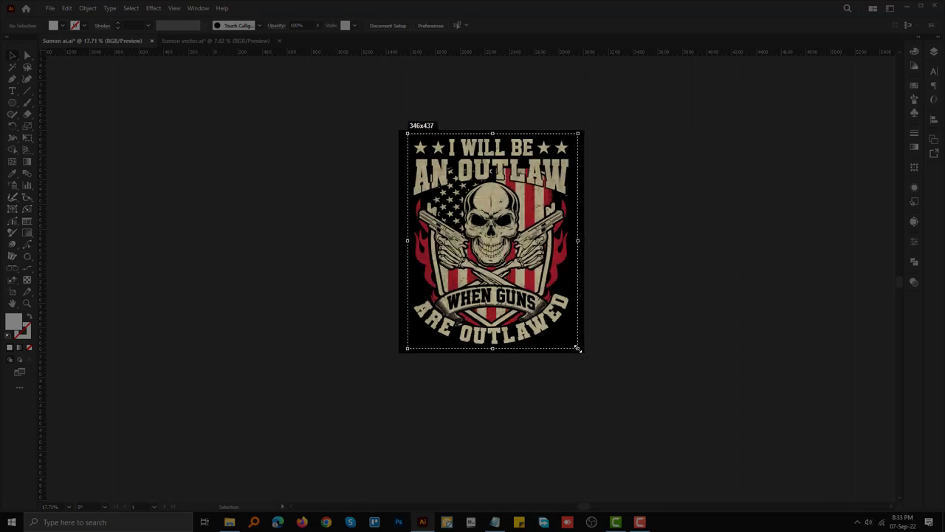
pyautogui.hotkey('ctrl', 'c')
pyautogui.hotkey('ctrl', 'v')
pyautogui.moveTo(476, 233); pyautogui.dragTo(615, 233)
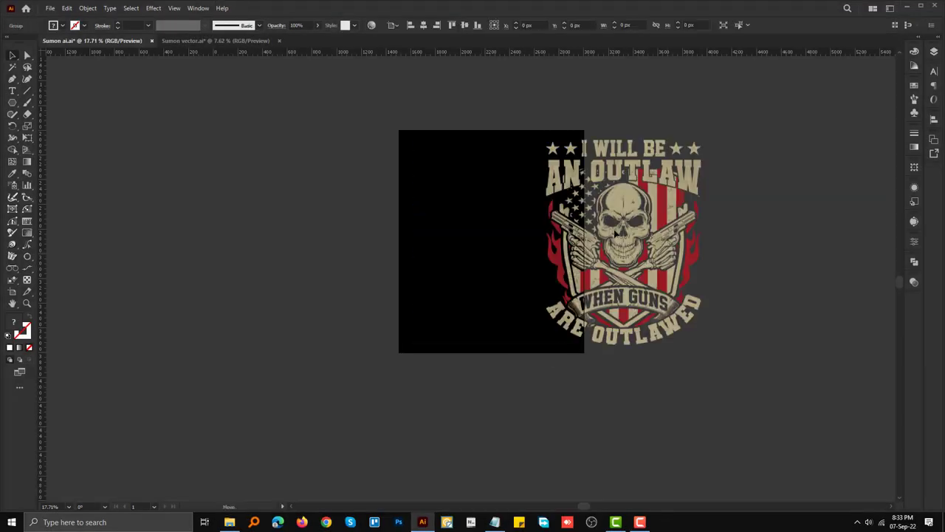
pyautogui.press('Delete')
# Step: Scale the design image to the artboard's height left of the artboard, with the notes back up
pyautogui.hotkey('ctrl', 'v')
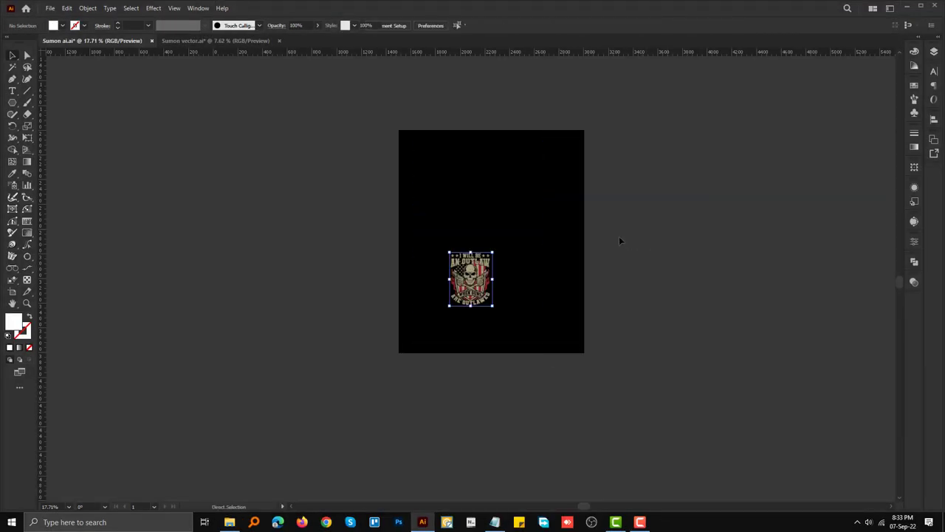
pyautogui.moveTo(471, 252); pyautogui.dragTo(471, 122)
pyautogui.moveTo(470, 214); pyautogui.dragTo(332, 229)
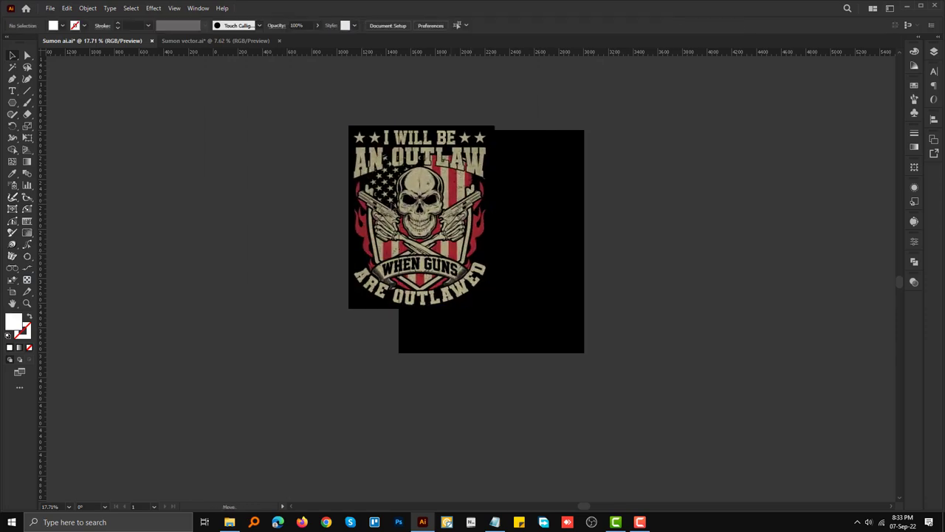
pyautogui.click(255, 306)
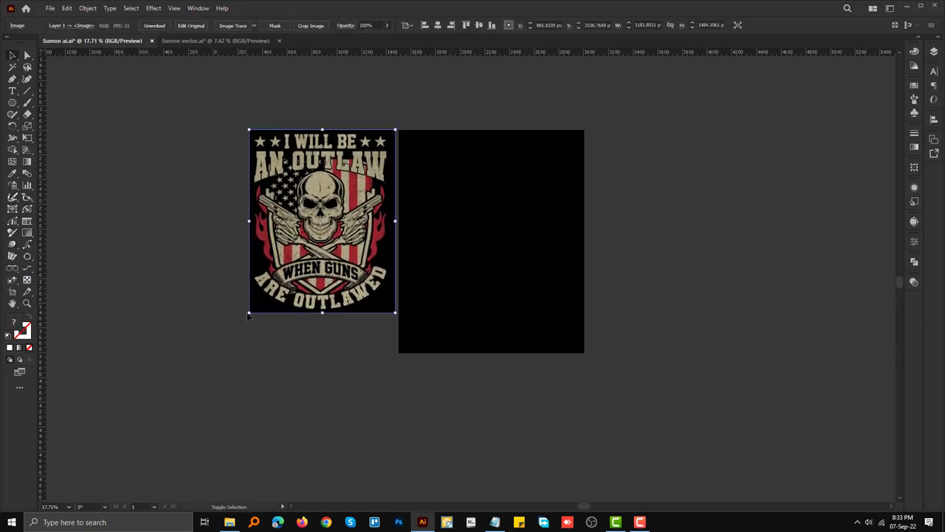
pyautogui.moveTo(249, 313)
pyautogui.mouseDown()
pyautogui.moveTo(206, 369)
pyautogui.moveTo(218, 358)
pyautogui.mouseUp()
pyautogui.click(218, 364)
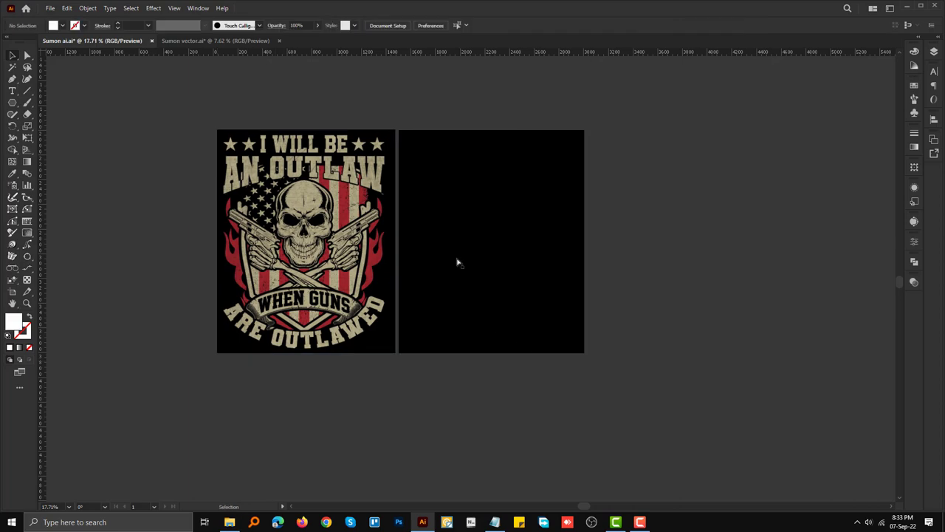
pyautogui.scroll(1, 458, 260)
pyautogui.click(494, 522)
# Step: Paste the slogan 'i will be an outlaw when guns are outlawed' from the notes onto the artboard
pyautogui.moveTo(690, 475); pyautogui.dragTo(545, 454)
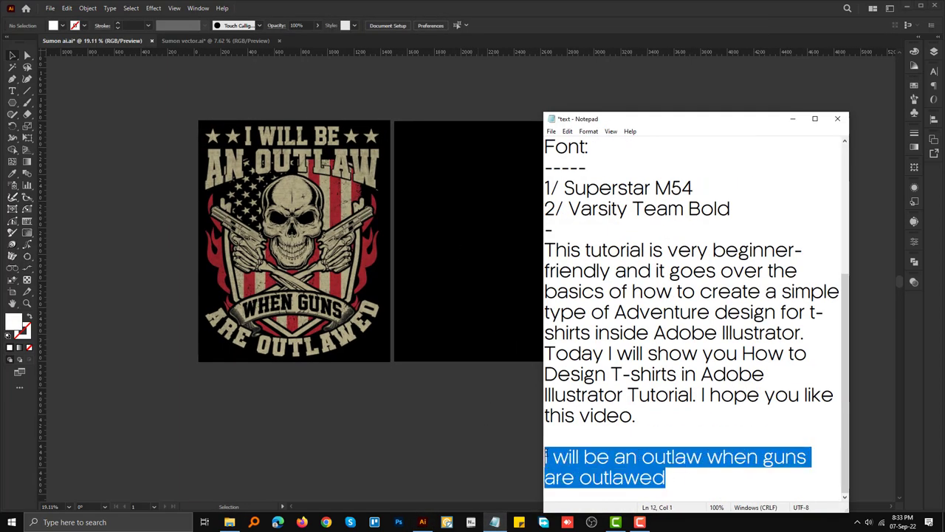
pyautogui.click(425, 161)
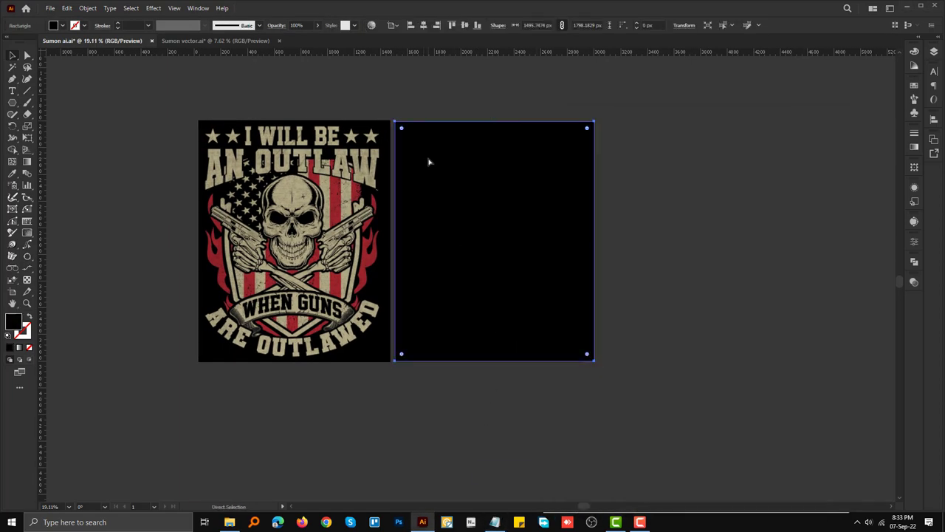
pyautogui.hotkey('ctrl', 'shift', 'a')
pyautogui.hotkey('ctrl', 'v')
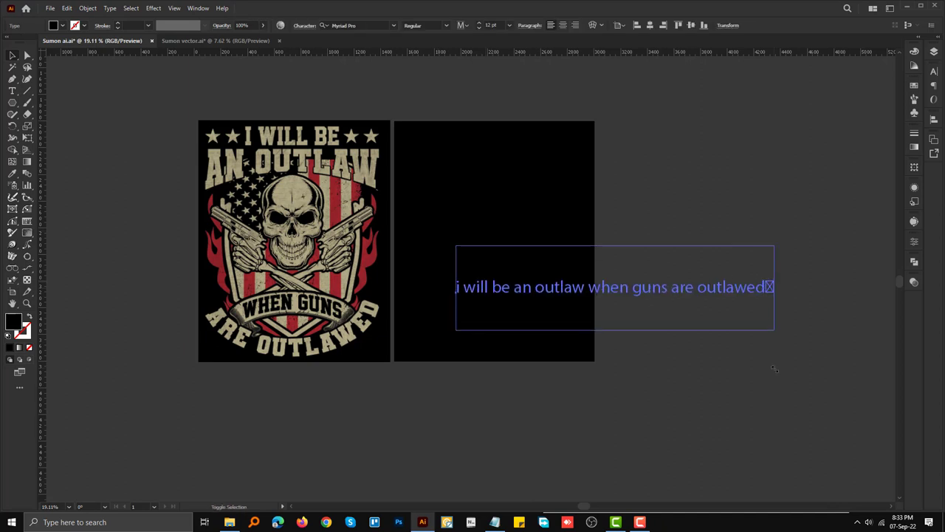
pyautogui.press('Escape')
# Step: Make the slogan text's fill white
pyautogui.doubleClick(16, 325)
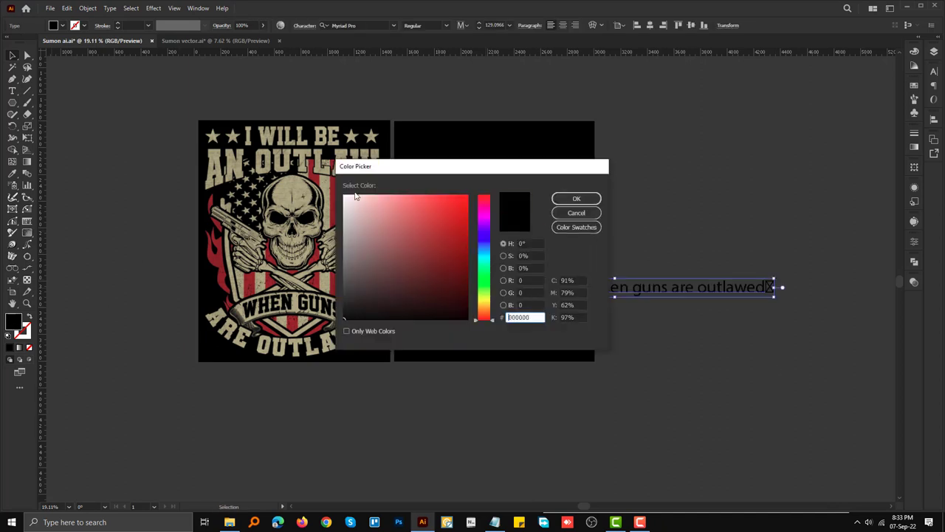
pyautogui.click(566, 200)
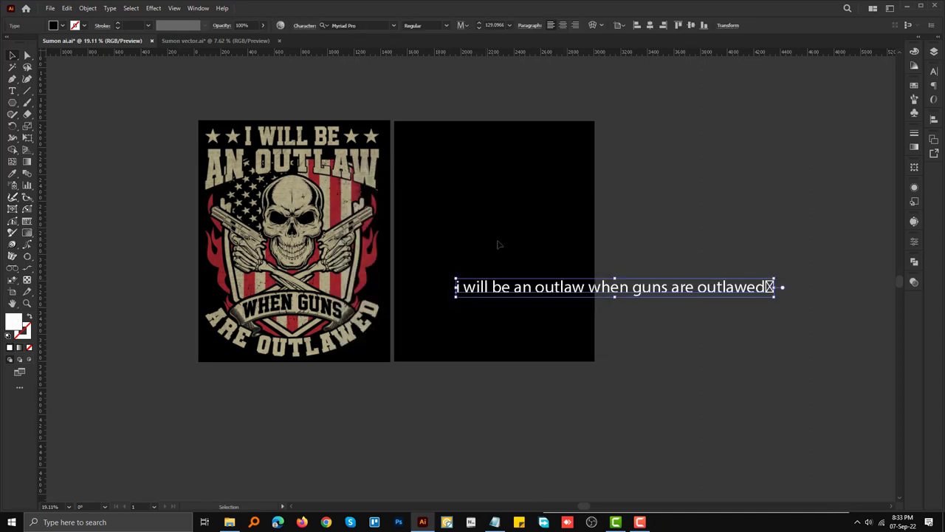
pyautogui.click(659, 236)
pyautogui.scroll(2, 569, 312)
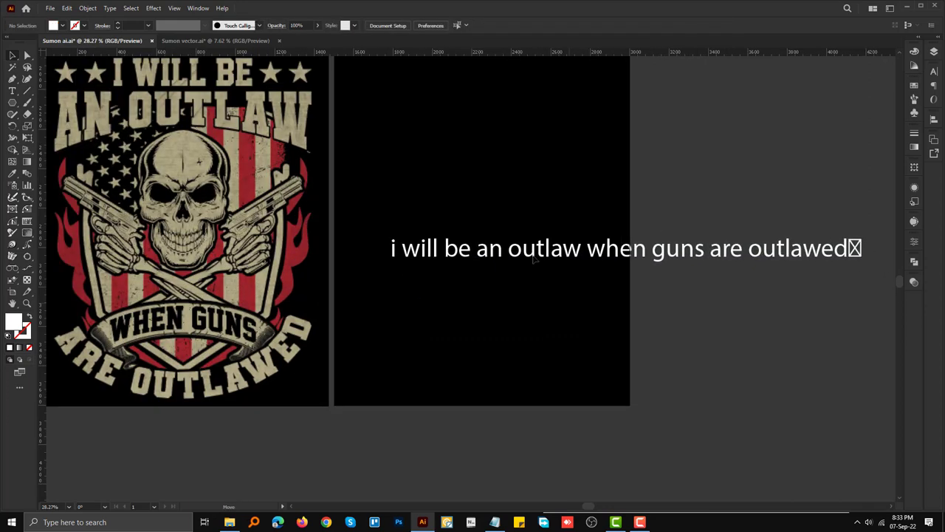
pyautogui.scroll(-3, 513, 262)
pyautogui.scroll(1, 487, 253)
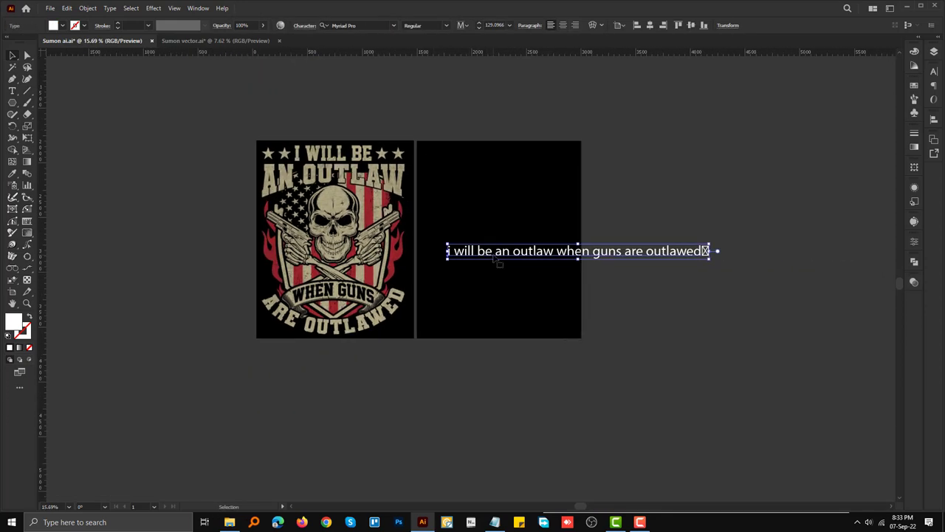
# Step: Break the slogan into four lines and split them into separate frames with the Dividetextframe script
pyautogui.doubleClick(493, 254)
pyautogui.press('Return')
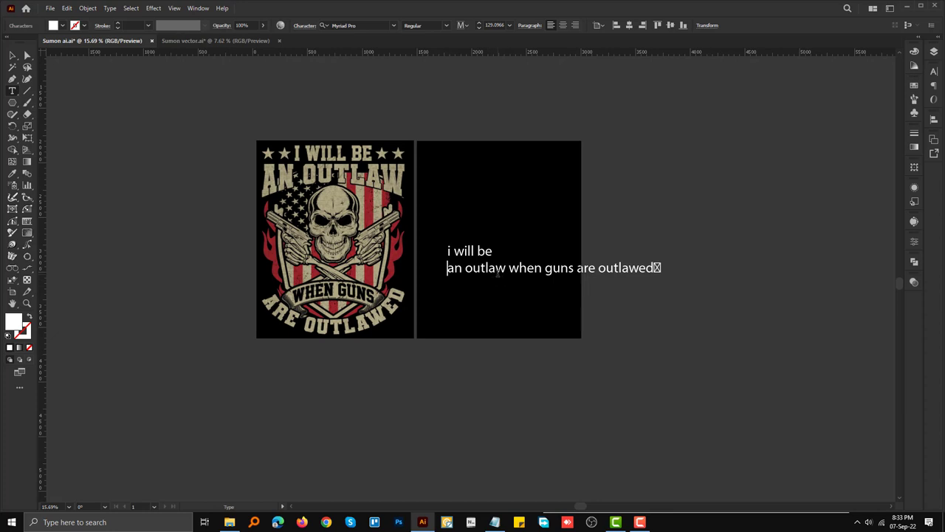
pyautogui.hotkey('ctrl', 'Right')
pyautogui.hotkey('ctrl', 'Right')
pyautogui.press('Return')
pyautogui.click(519, 290)
pyautogui.press('Return')
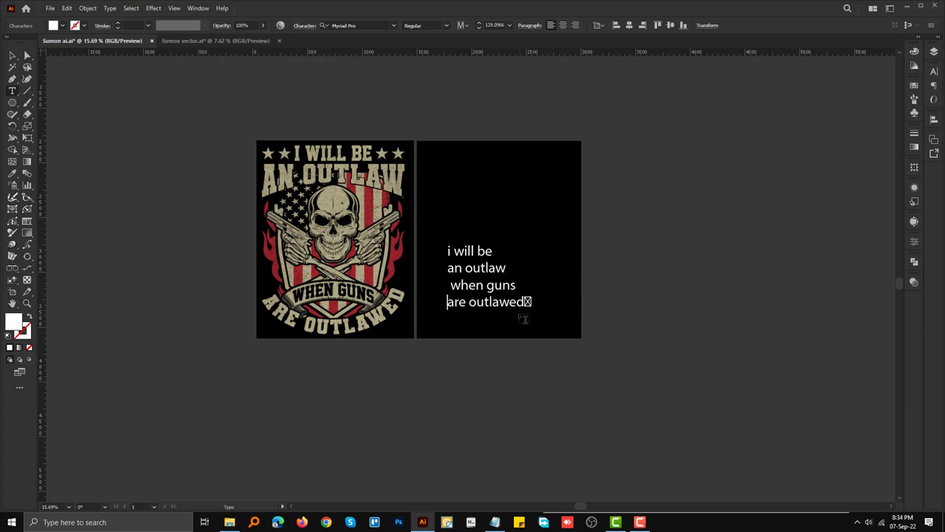
pyautogui.press('Escape')
pyautogui.click(50, 8)
pyautogui.moveTo(68, 247)
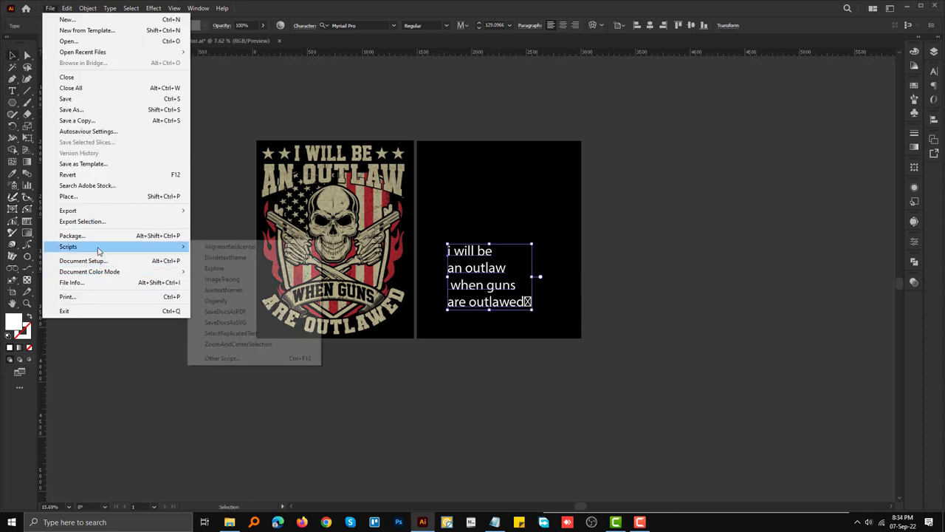
pyautogui.click(250, 262)
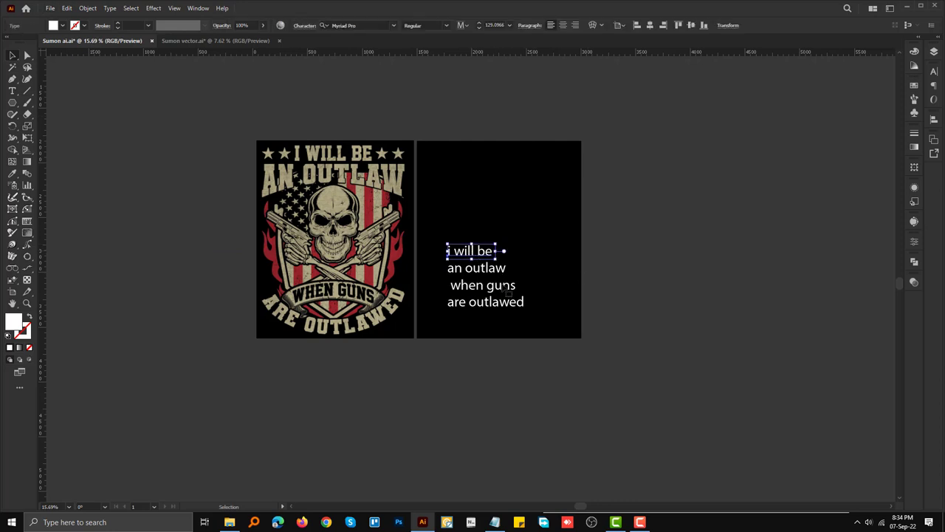
# Step: Set the 'i will be' line's font to Superstar M54
pyautogui.click(496, 521)
pyautogui.moveTo(564, 187); pyautogui.dragTo(708, 187)
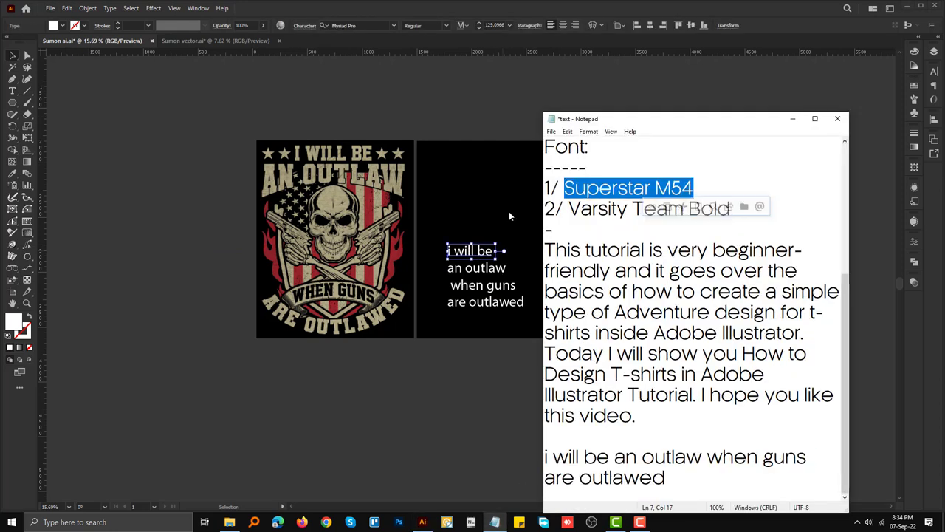
pyautogui.click(343, 24)
pyautogui.hotkey('ctrl', 'v')
pyautogui.press('Return')
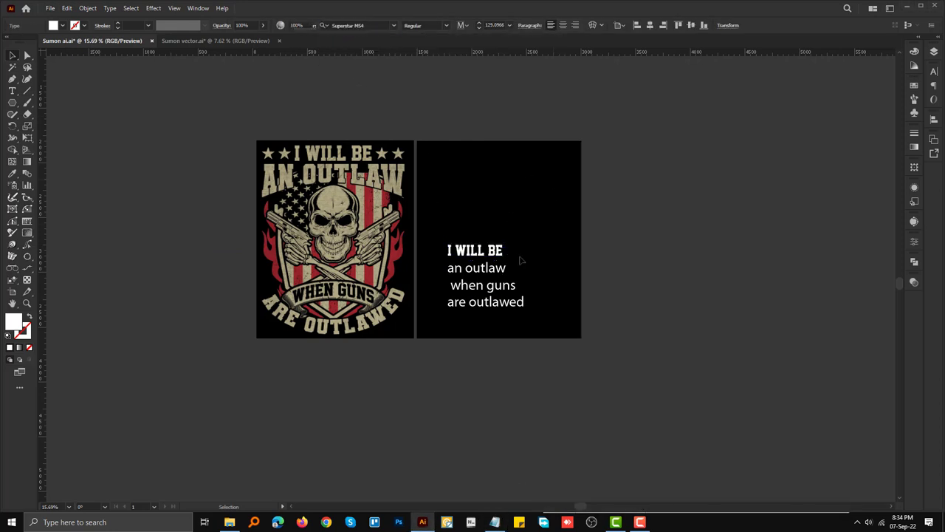
# Step: Set the 'an outlaw' line's font to Varsity Team Bold
pyautogui.click(544, 315)
pyautogui.click(475, 268)
pyautogui.click(496, 521)
pyautogui.moveTo(569, 208); pyautogui.dragTo(730, 209)
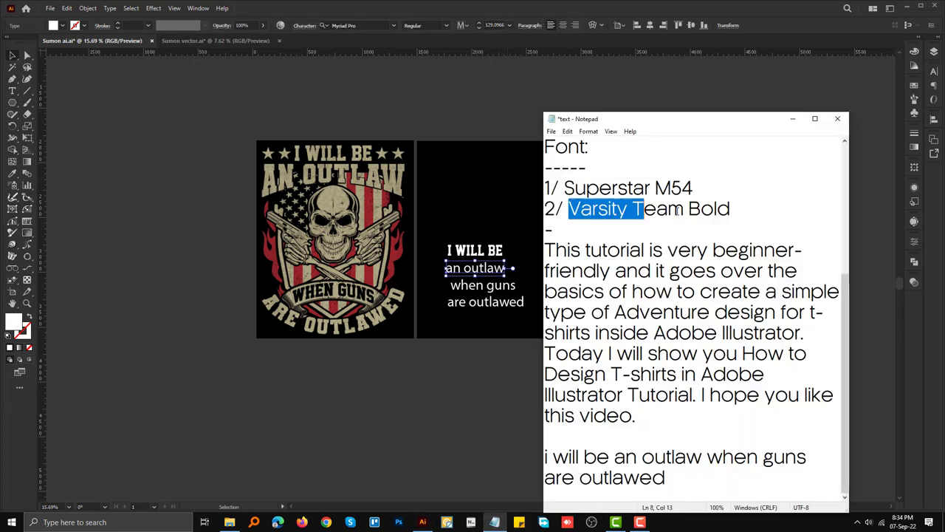
pyautogui.click(405, 93)
pyautogui.click(343, 24)
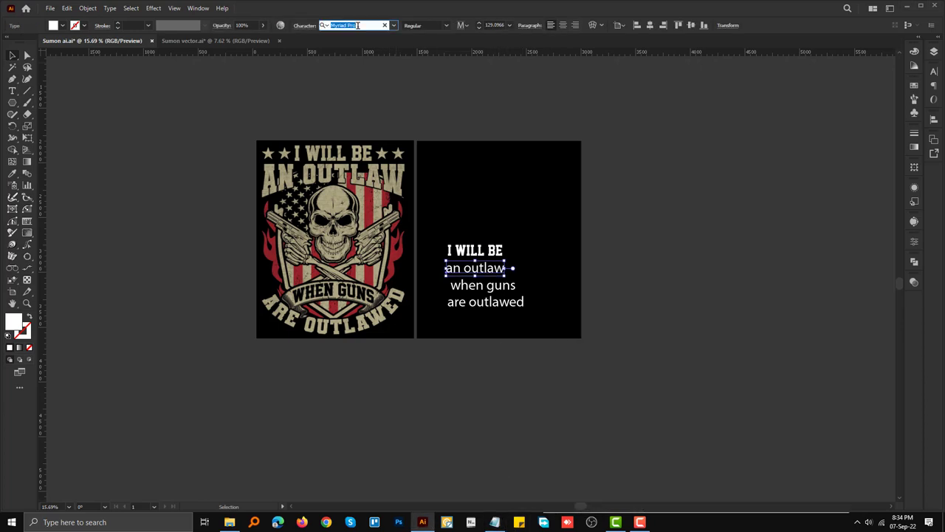
pyautogui.hotkey('ctrl', 'v')
pyautogui.press('Return')
pyautogui.click(547, 315)
# Step: Eyedropper that style onto 'when guns' and 'are outlawed', then move all four lines off the artboard
pyautogui.scroll(2, 512, 284)
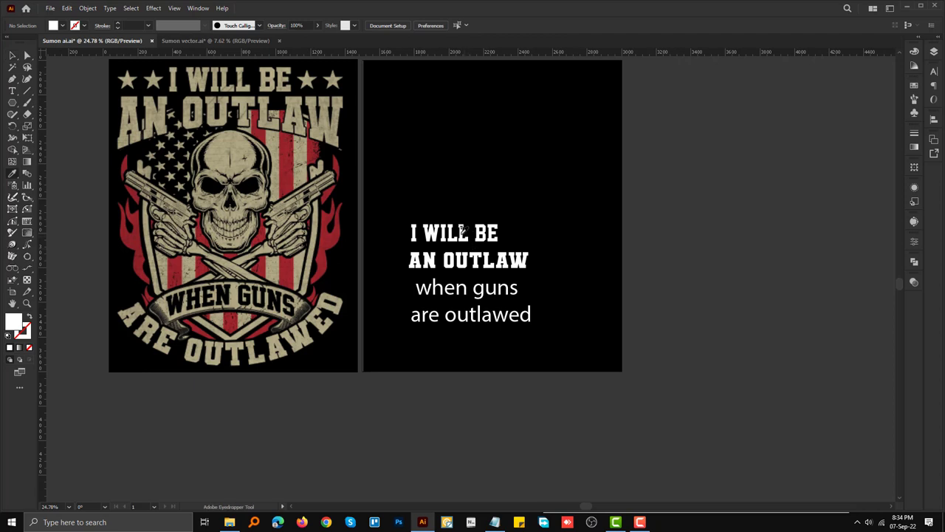
pyautogui.keyDown('alt'); pyautogui.click(462, 291); pyautogui.keyUp('alt')
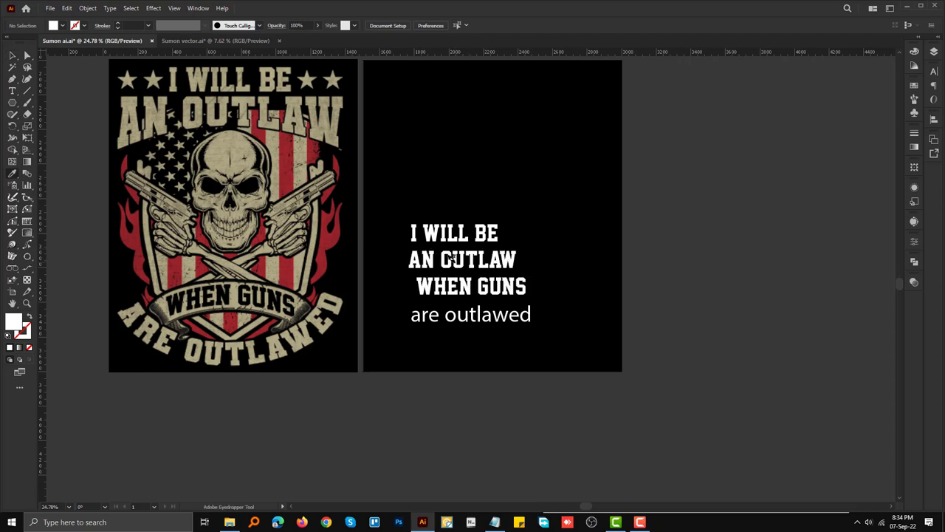
pyautogui.keyDown('alt'); pyautogui.click(450, 315); pyautogui.keyUp('alt')
pyautogui.click(507, 281)
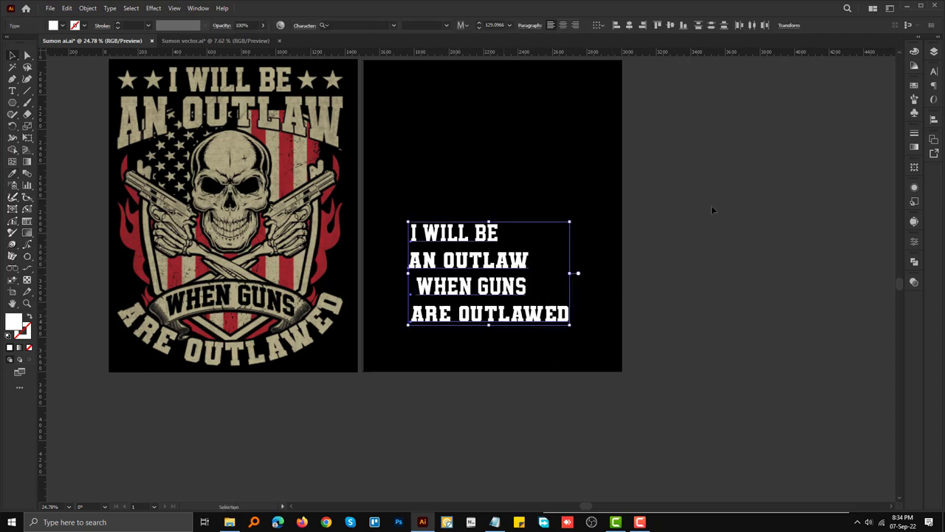
pyautogui.moveTo(711, 210); pyautogui.dragTo(712, 212)
pyautogui.click(719, 271)
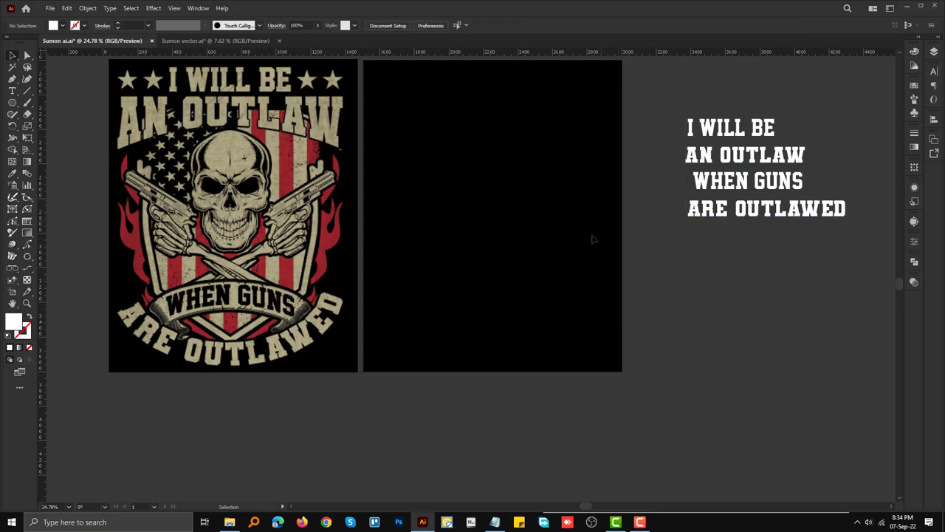
# Step: Place two vertical guides on the black artboard and nudge them slightly right
pyautogui.scroll(-1, 593, 239)
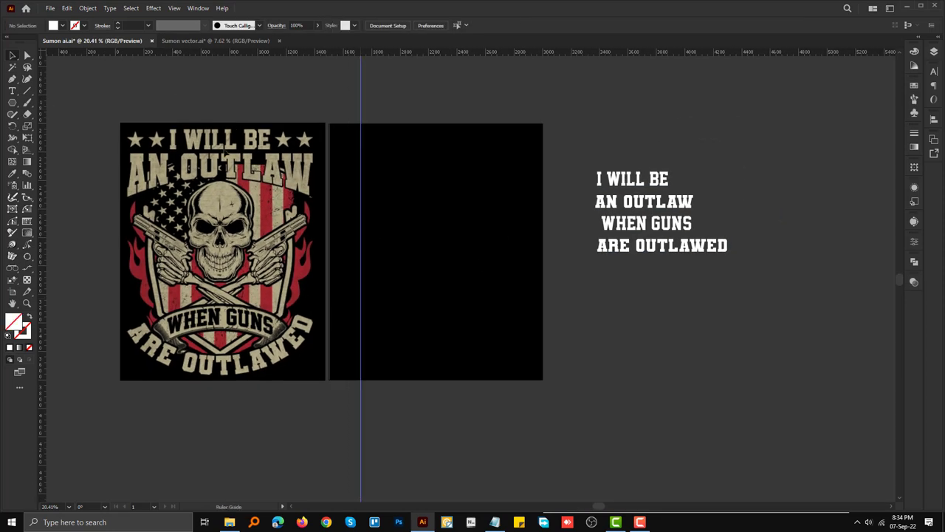
pyautogui.moveTo(361, 221); pyautogui.dragTo(360, 221)
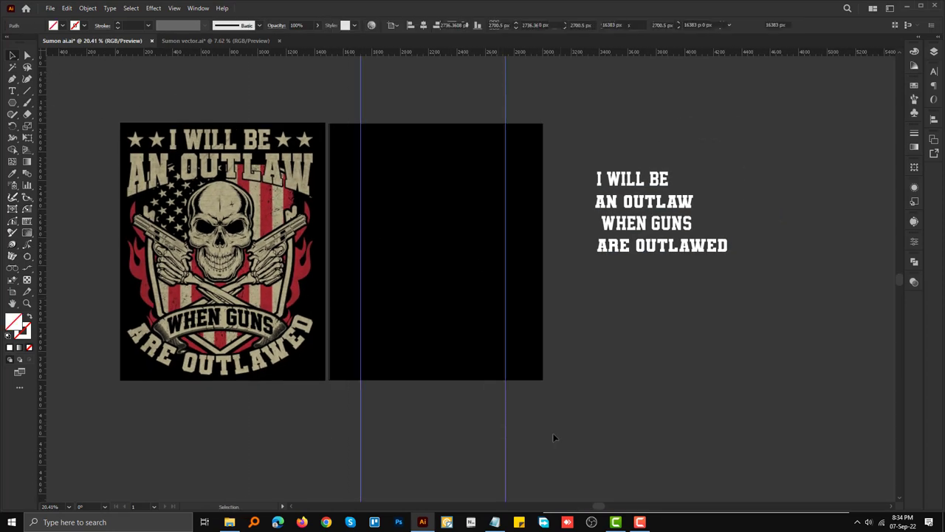
pyautogui.hotkey('ctrl', 'g')
pyautogui.click(437, 25)
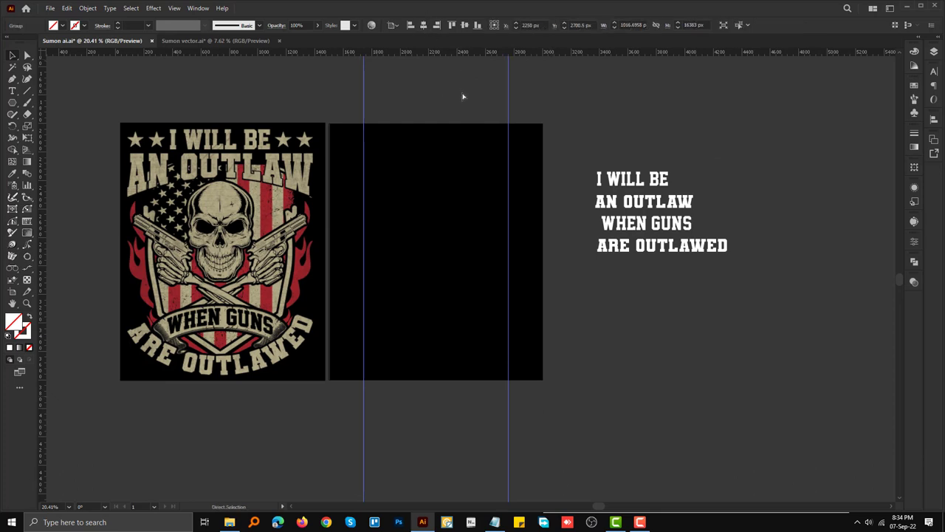
pyautogui.click(598, 255)
pyautogui.scroll(-1, 598, 255)
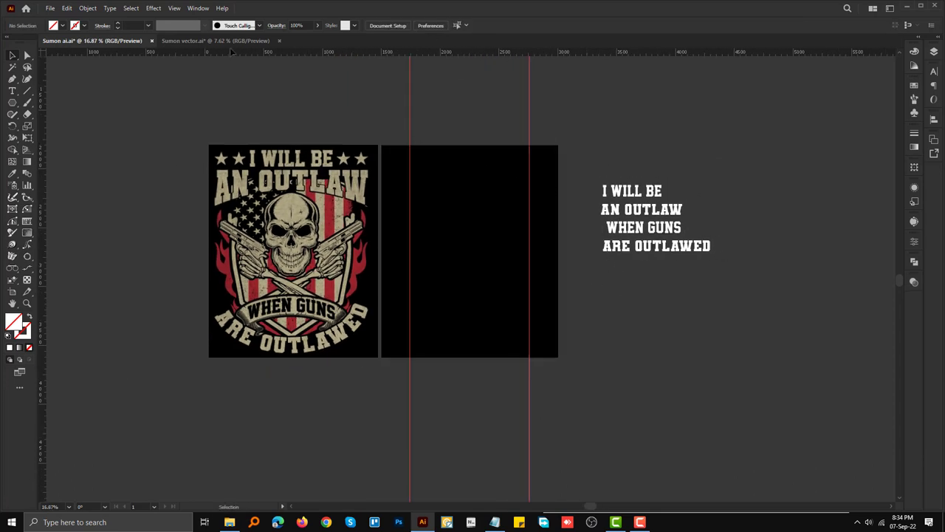
pyautogui.click(221, 40)
# Step: Move the black flame up and away from the shields
pyautogui.moveTo(722, 322); pyautogui.dragTo(478, 264)
pyautogui.scroll(5, 478, 263)
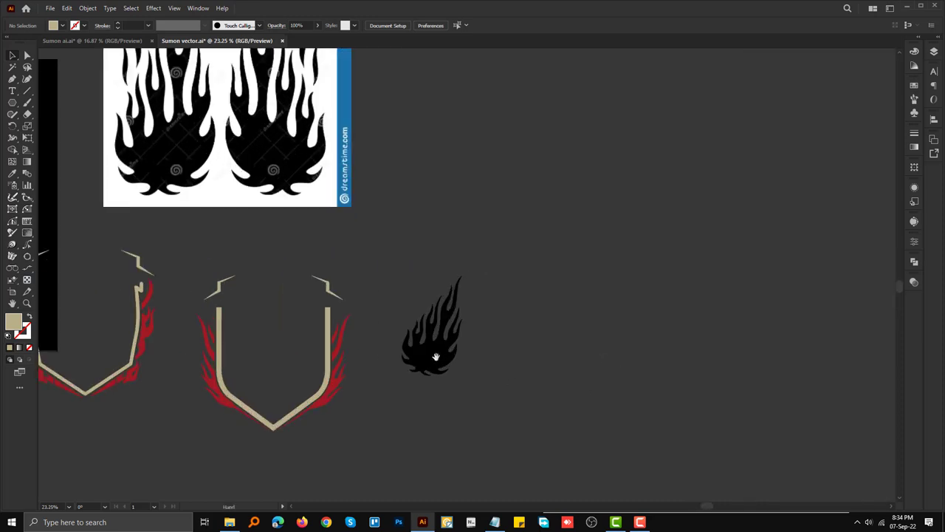
pyautogui.moveTo(432, 329)
pyautogui.mouseDown()
pyautogui.moveTo(471, 255)
pyautogui.moveTo(491, 137)
pyautogui.mouseUp()
pyautogui.scroll(1, 480, 362)
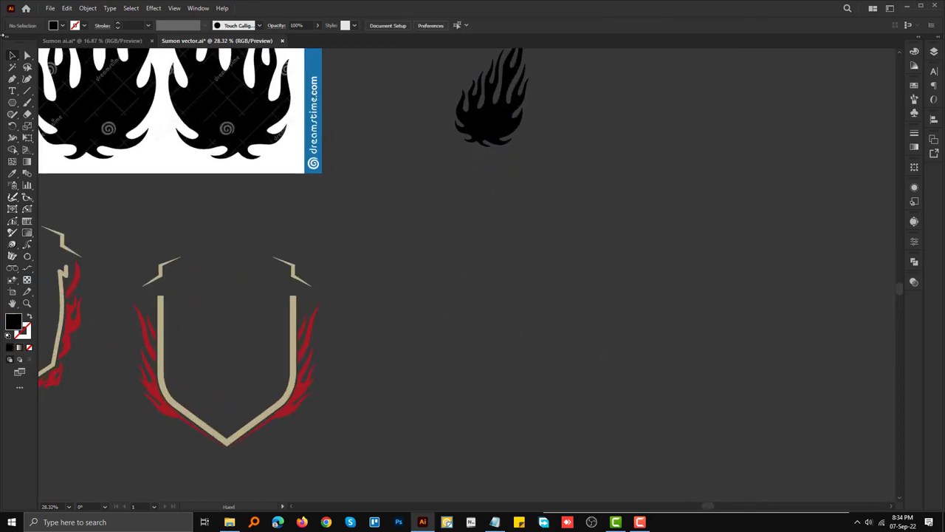
# Step: Draw a black hexagon right of the shields with the Polygon tool, rotated point-up
pyautogui.rightClick(10, 104)
pyautogui.click(55, 137)
pyautogui.moveTo(521, 326); pyautogui.dragTo(578, 422)
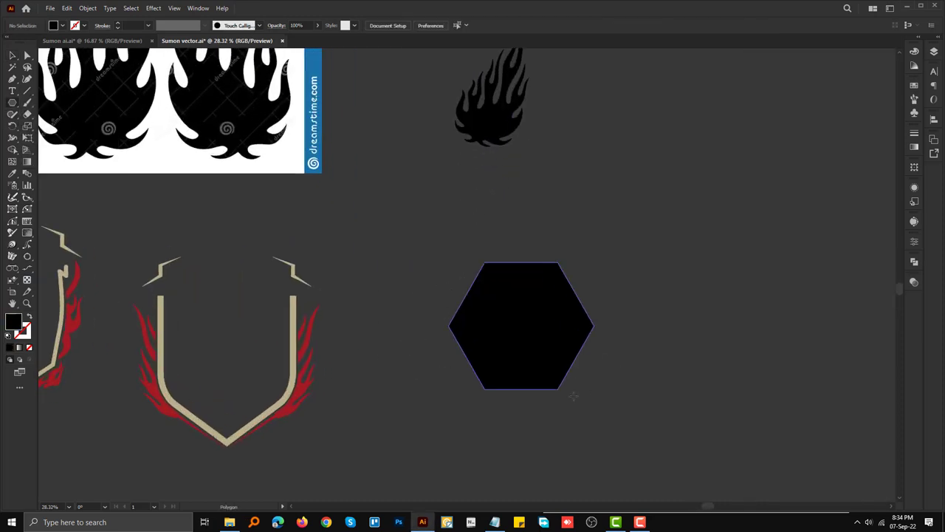
pyautogui.press('v')
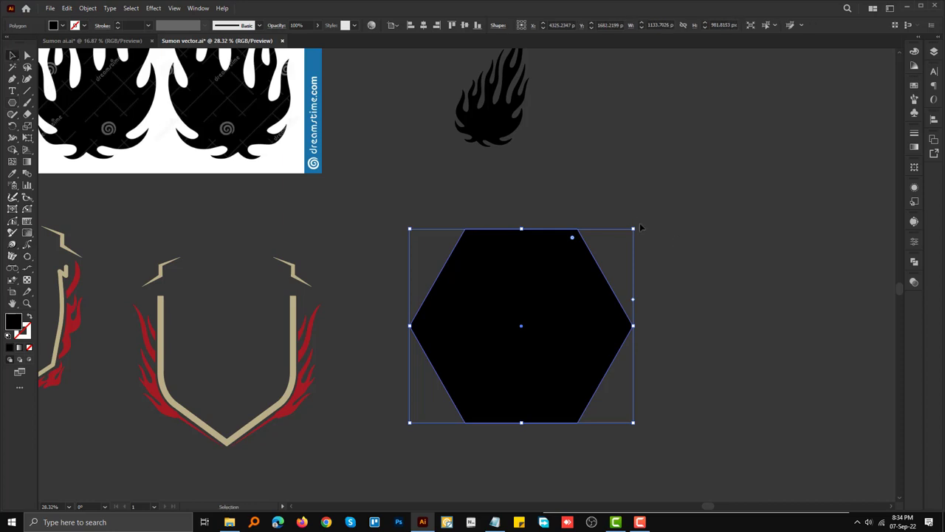
pyautogui.moveTo(641, 228); pyautogui.dragTo(686, 389)
pyautogui.click(686, 389)
pyautogui.scroll(1, 584, 401)
pyautogui.moveTo(584, 401); pyautogui.dragTo(577, 334)
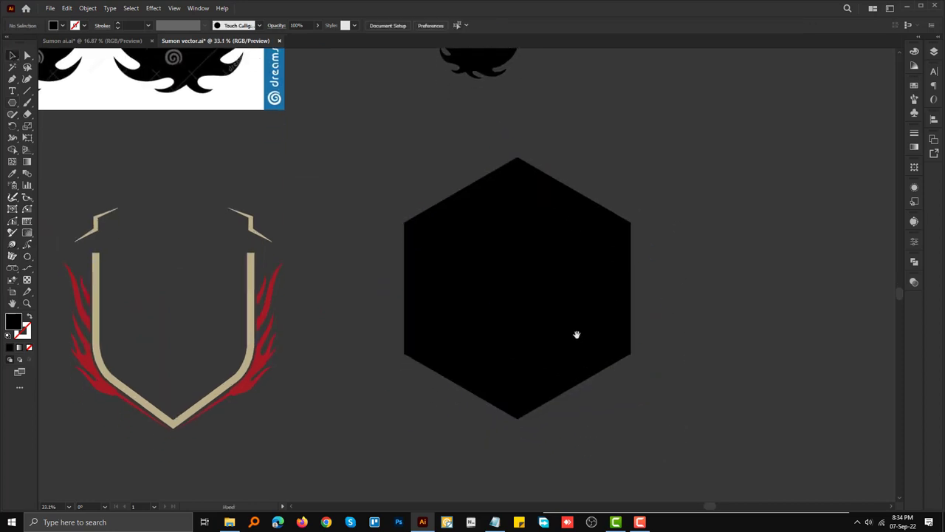
# Step: Round the hexagon's two lower corners and swap its fill to a stroke
pyautogui.doubleClick(576, 337)
pyautogui.doubleClick(354, 269)
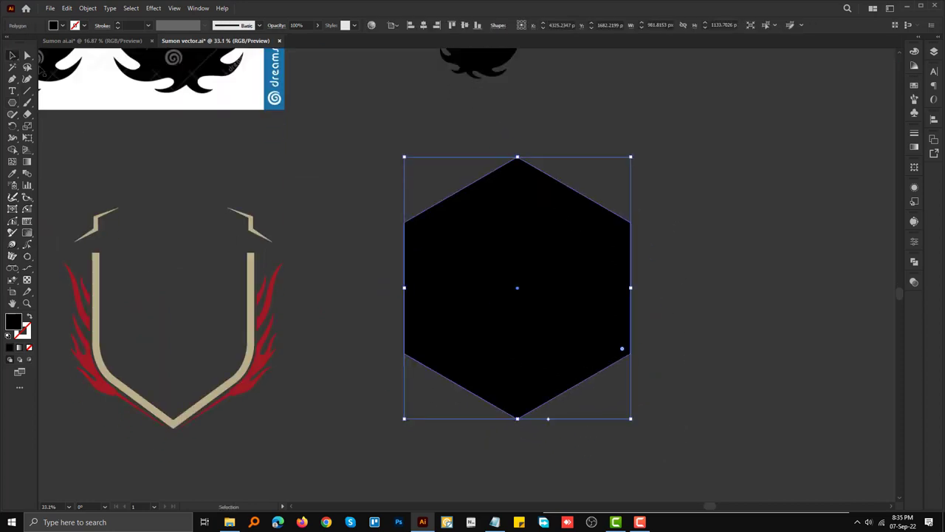
pyautogui.click(28, 56)
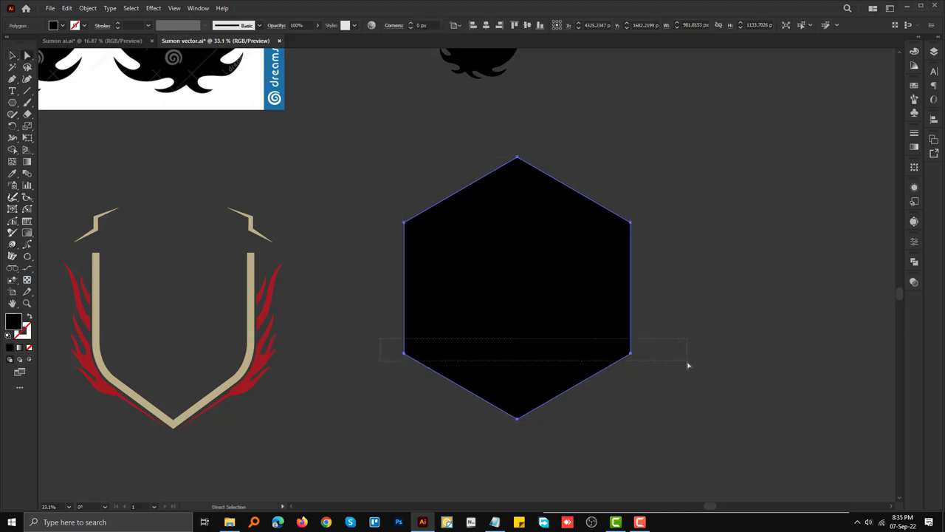
pyautogui.moveTo(687, 365); pyautogui.dragTo(687, 362)
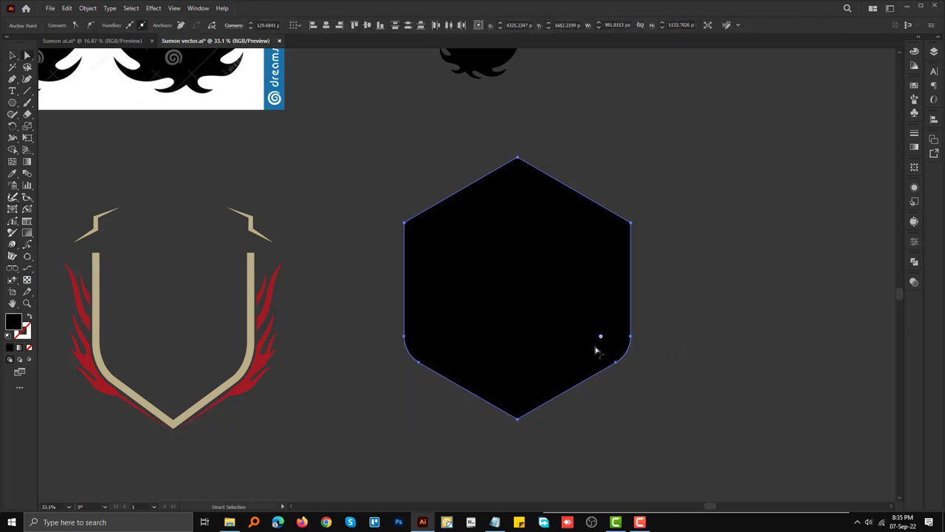
pyautogui.click(12, 56)
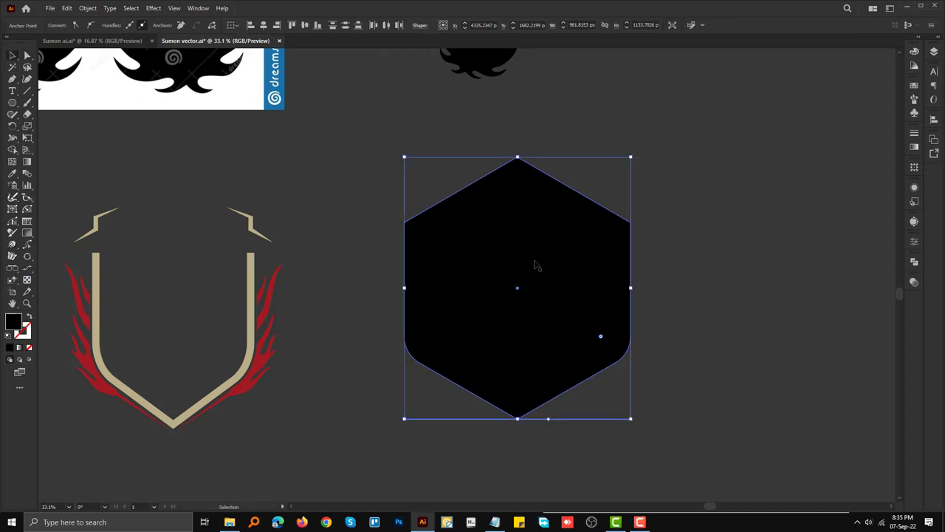
pyautogui.hotkey('shift', 'x')
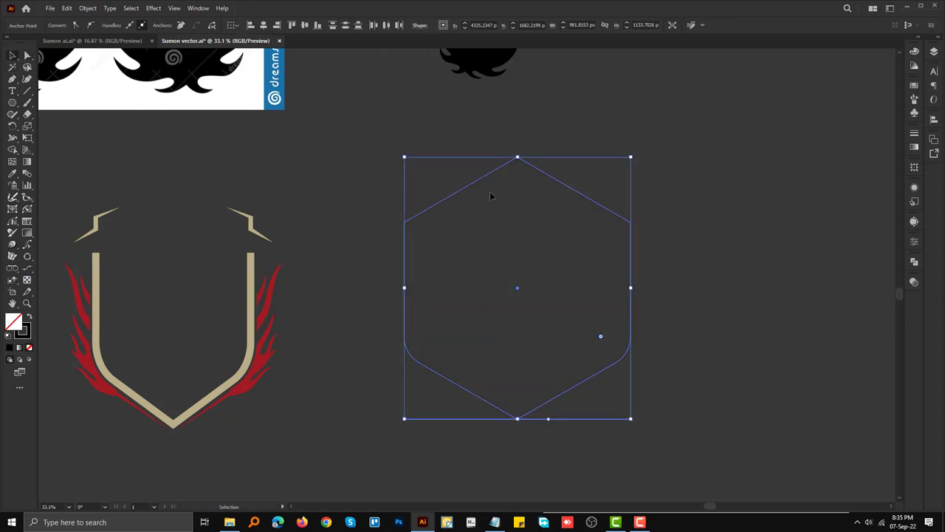
# Step: Delete the hexagon's top point to open it into a U, then make it narrower
pyautogui.press('a')
pyautogui.click(517, 157)
pyautogui.press('Delete')
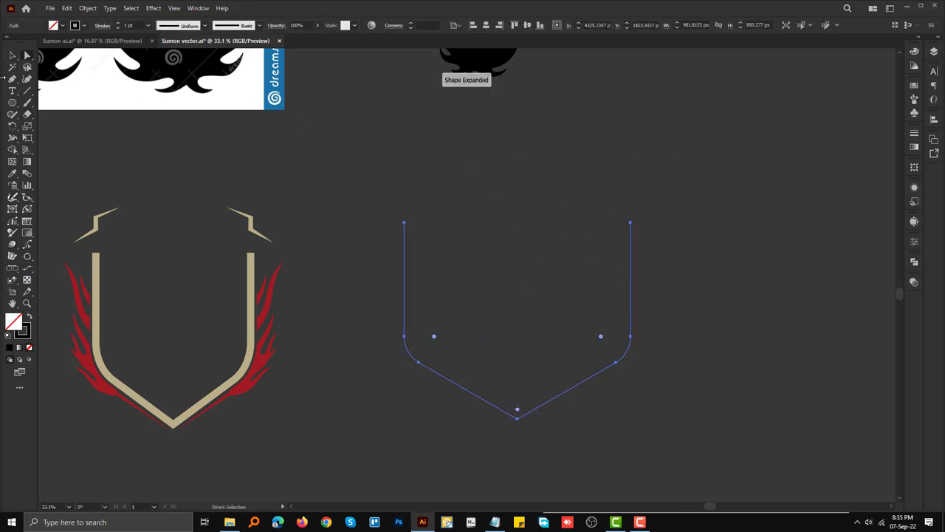
pyautogui.click(12, 56)
pyautogui.moveTo(632, 321); pyautogui.dragTo(573, 323)
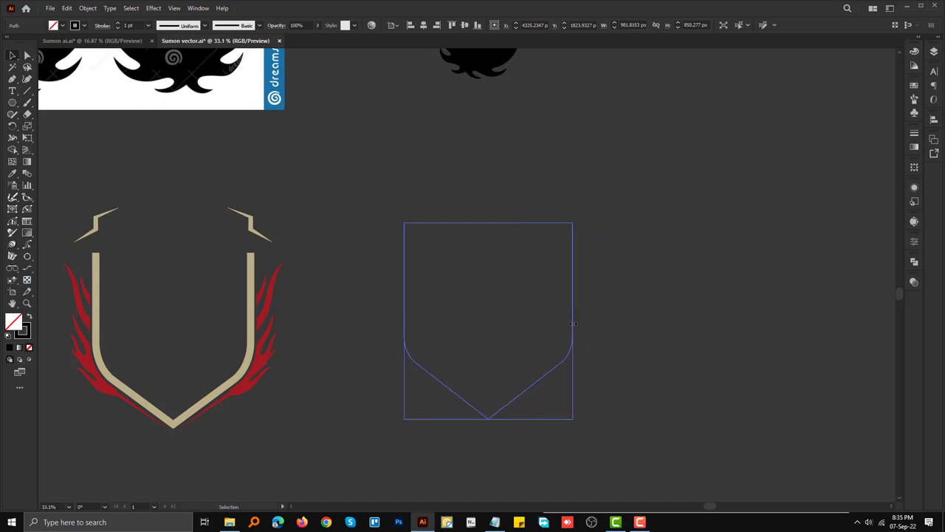
# Step: Give the new shield path a 17 pt beige stroke sampled from the left shield, with no fill
pyautogui.click(646, 322)
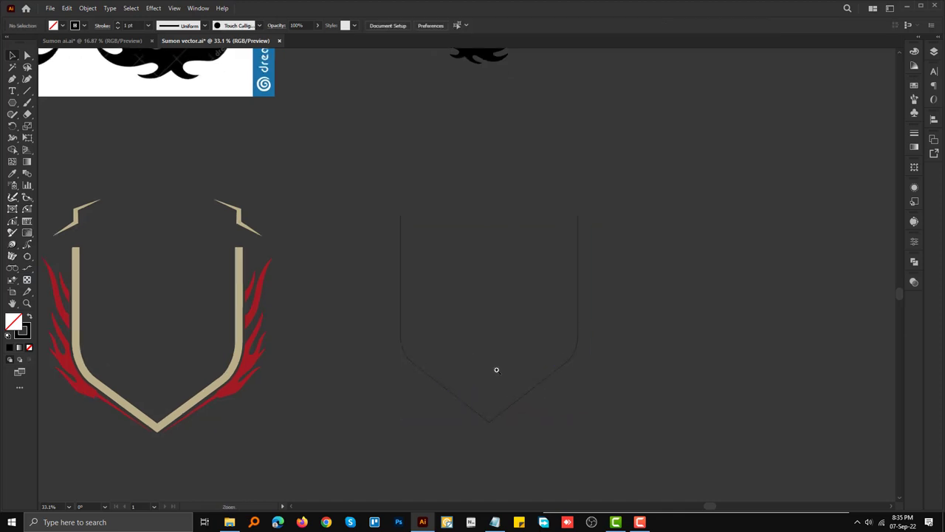
pyautogui.scroll(2, 495, 369)
pyautogui.moveTo(318, 217); pyautogui.dragTo(465, 305)
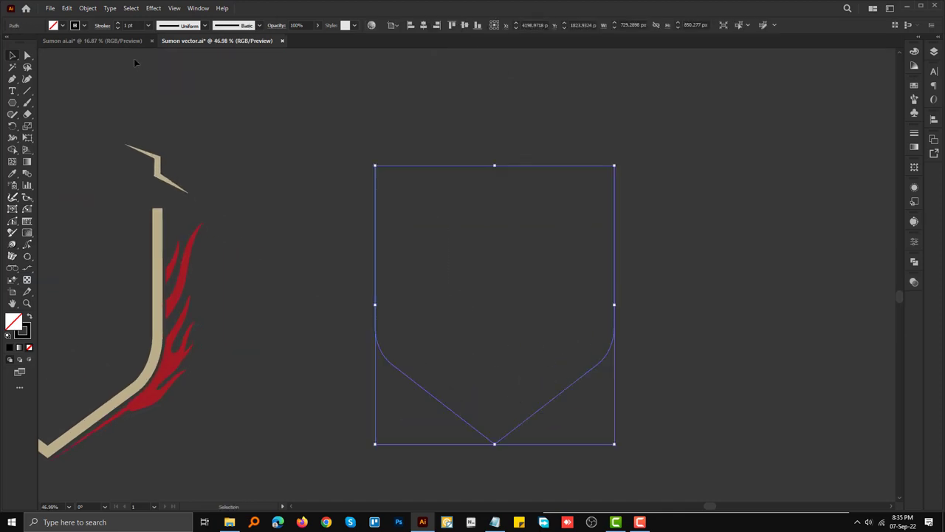
pyautogui.click(120, 23)
pyautogui.click(120, 23)
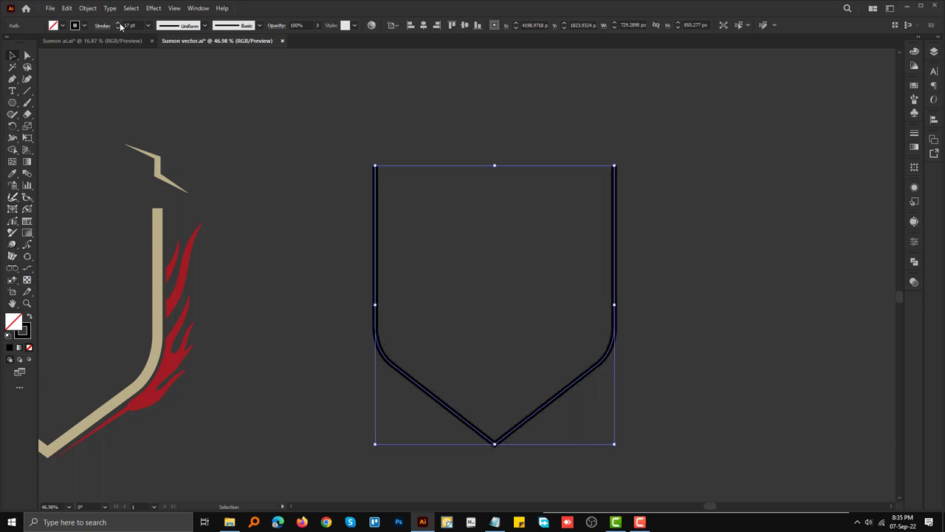
pyautogui.press('i')
pyautogui.click(158, 277)
pyautogui.press('/')
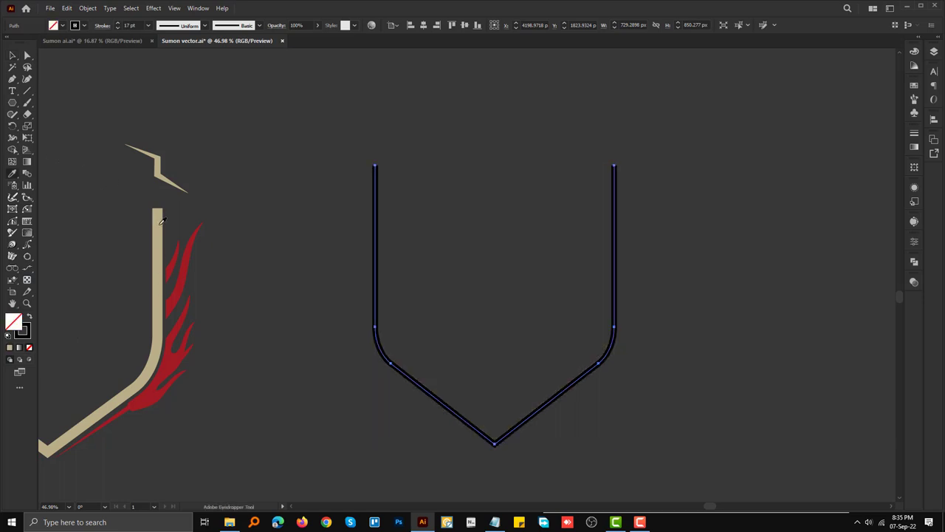
pyautogui.click(159, 265)
# Step: Thicken the shield's stroke to 19 pt
pyautogui.click(13, 55)
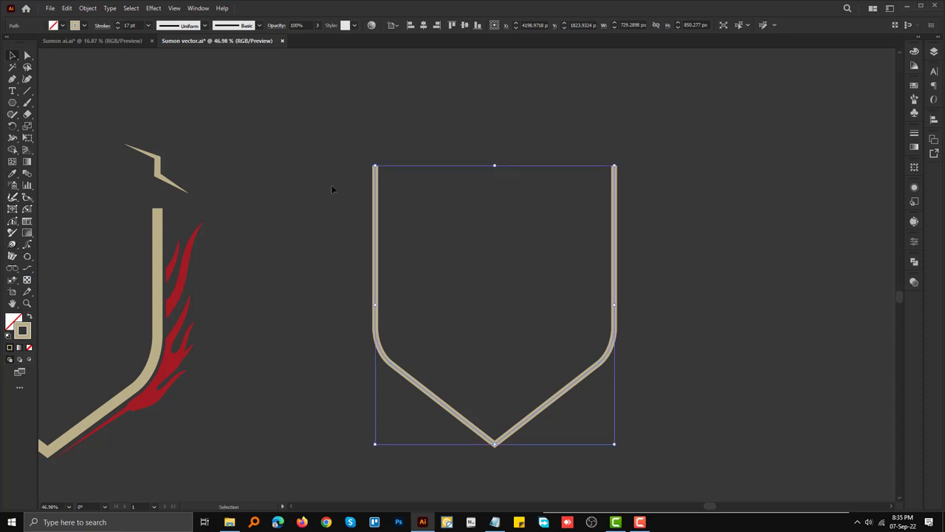
pyautogui.scroll(2, 331, 187)
pyautogui.click(117, 24)
pyautogui.click(118, 24)
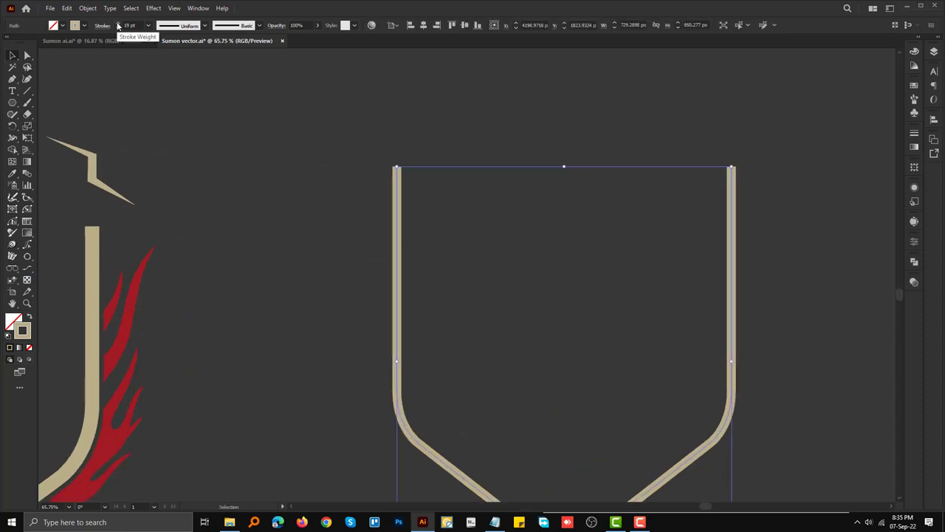
pyautogui.click(117, 24)
pyautogui.click(117, 25)
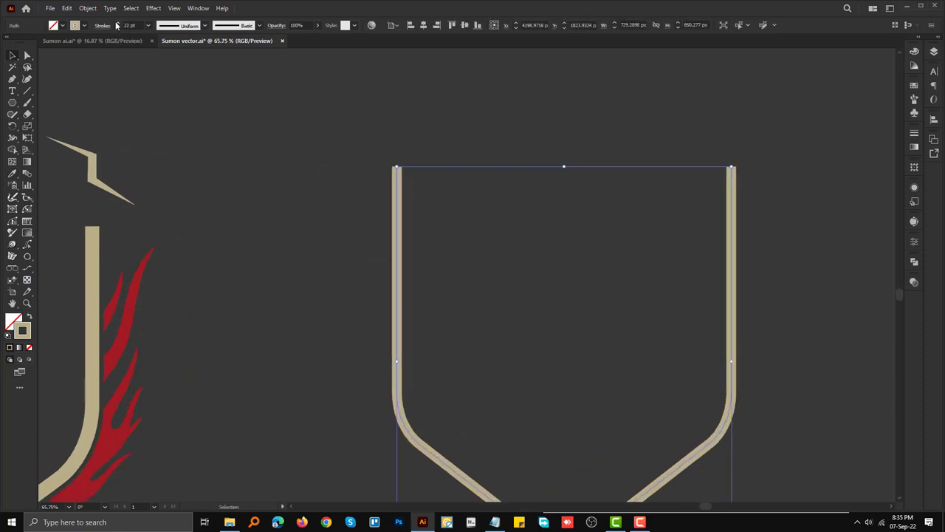
pyautogui.click(307, 226)
pyautogui.scroll(-3, 409, 310)
pyautogui.scroll(1, 399, 211)
pyautogui.scroll(1, 399, 211)
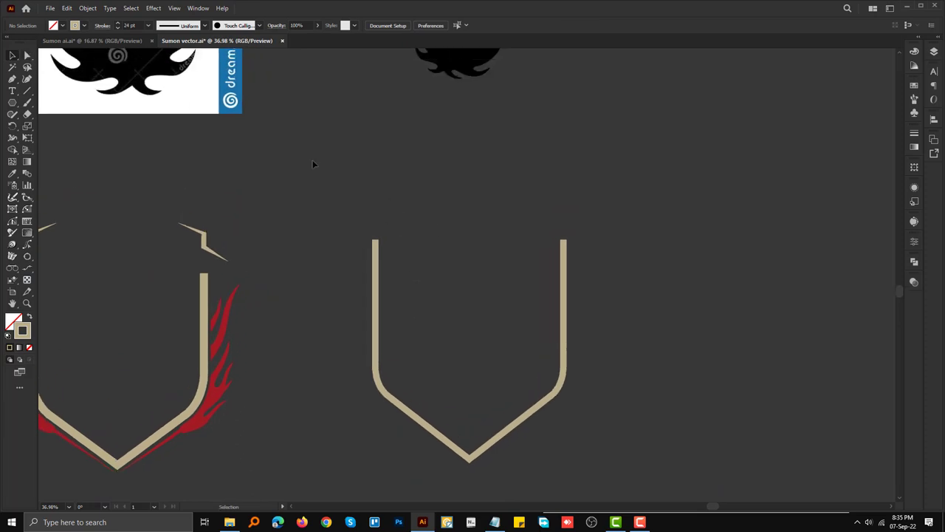
# Step: Thicken the right shield path's stroke to about 28 pt
pyautogui.click(375, 248)
pyautogui.click(116, 24)
pyautogui.click(116, 24)
pyautogui.click(116, 25)
pyautogui.click(116, 24)
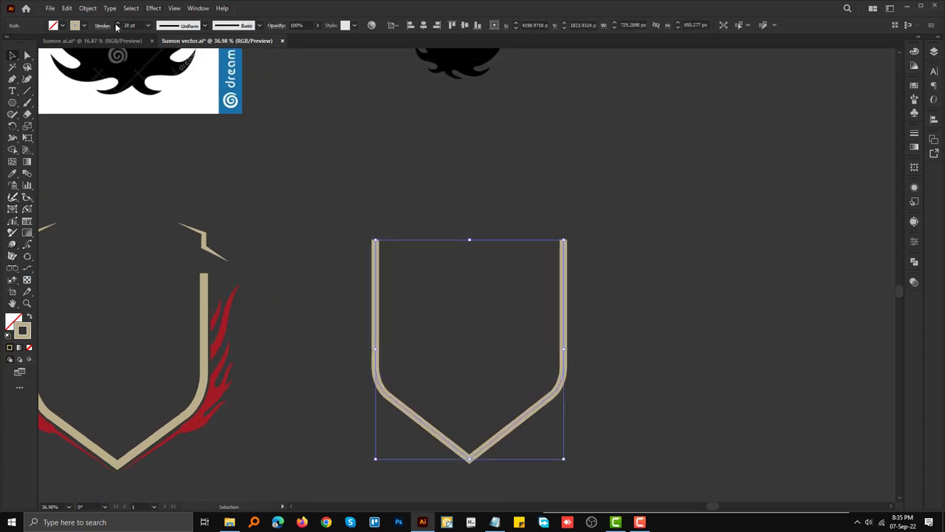
pyautogui.click(340, 209)
pyautogui.scroll(-2, 559, 348)
pyautogui.scroll(1, 511, 215)
# Step: Expand the shield's stroke into filled shapes via Object > Expand
pyautogui.moveTo(510, 215); pyautogui.dragTo(603, 289)
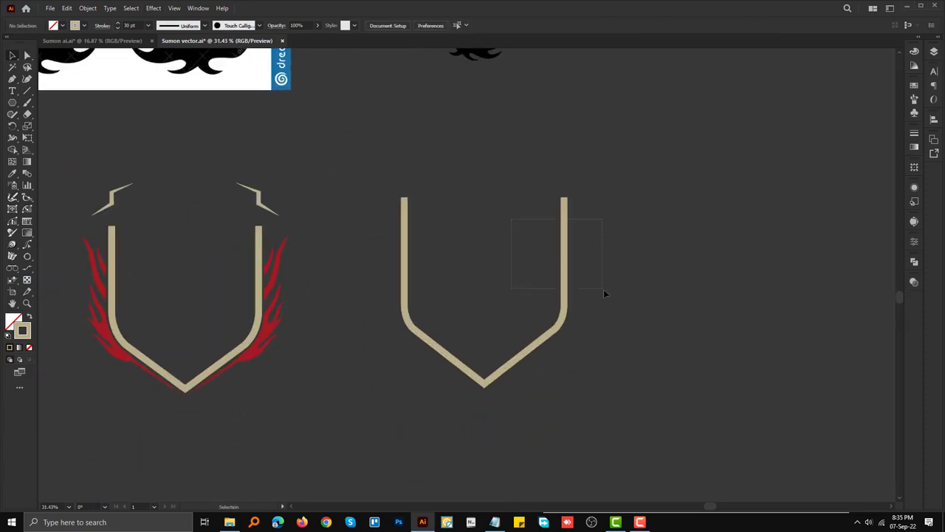
pyautogui.click(87, 9)
pyautogui.click(122, 244)
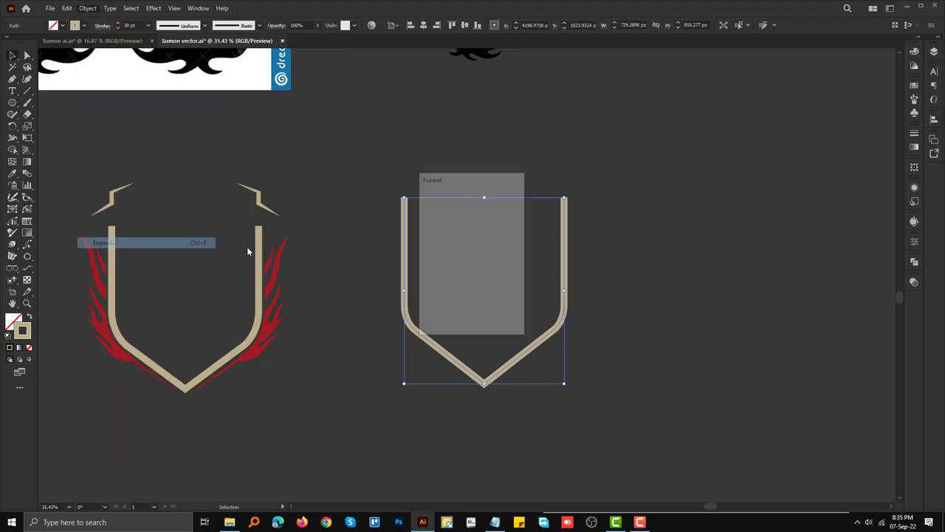
pyautogui.click(449, 316)
pyautogui.click(634, 288)
pyautogui.scroll(-1, 565, 338)
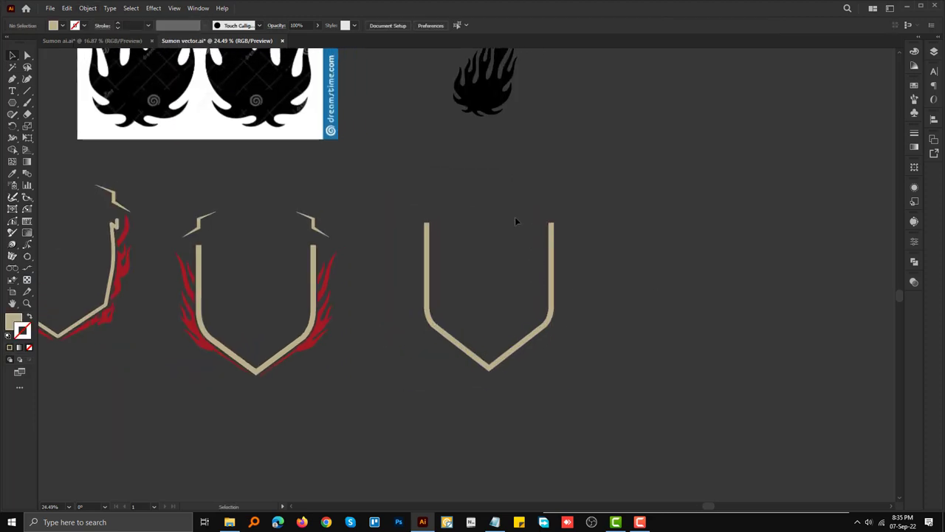
# Step: Delete the top anchors of the expanded shield and nudge the remaining top anchors down
pyautogui.moveTo(611, 249); pyautogui.dragTo(578, 240)
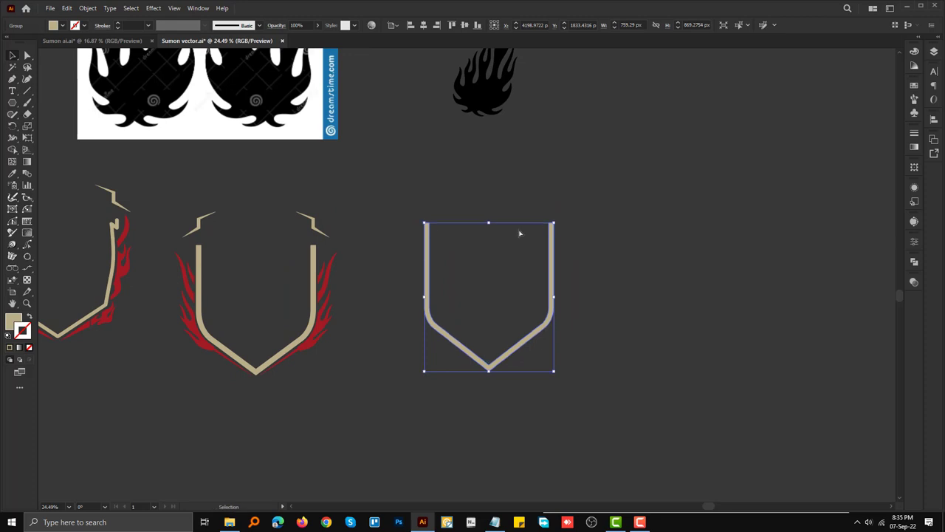
pyautogui.press('a')
pyautogui.moveTo(384, 211); pyautogui.dragTo(623, 236)
pyautogui.press('Delete')
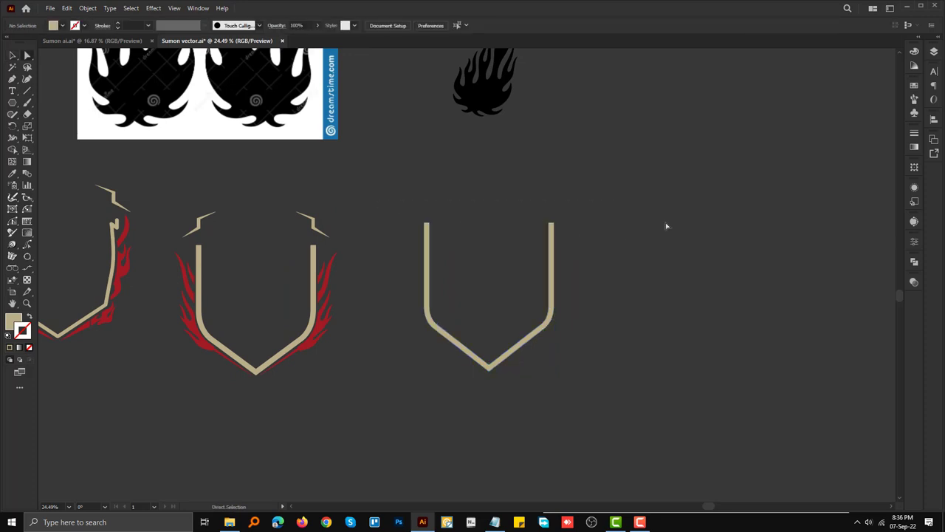
pyautogui.click(549, 236)
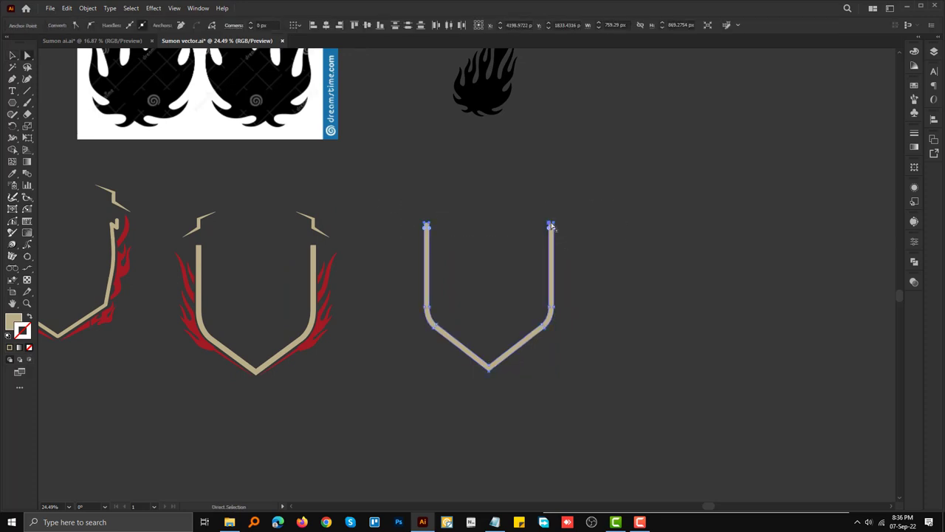
pyautogui.moveTo(551, 225); pyautogui.dragTo(554, 231)
pyautogui.click(601, 293)
pyautogui.scroll(-3, 468, 306)
pyautogui.scroll(3, 515, 369)
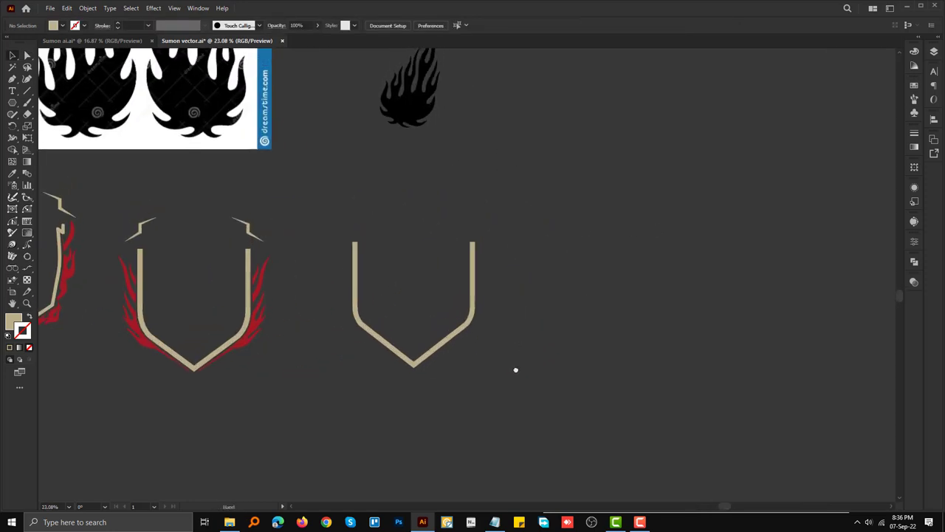
# Step: Move the flame reference image right of the plain shield outline, undoing a stray shield move
pyautogui.moveTo(353, 244); pyautogui.dragTo(498, 321)
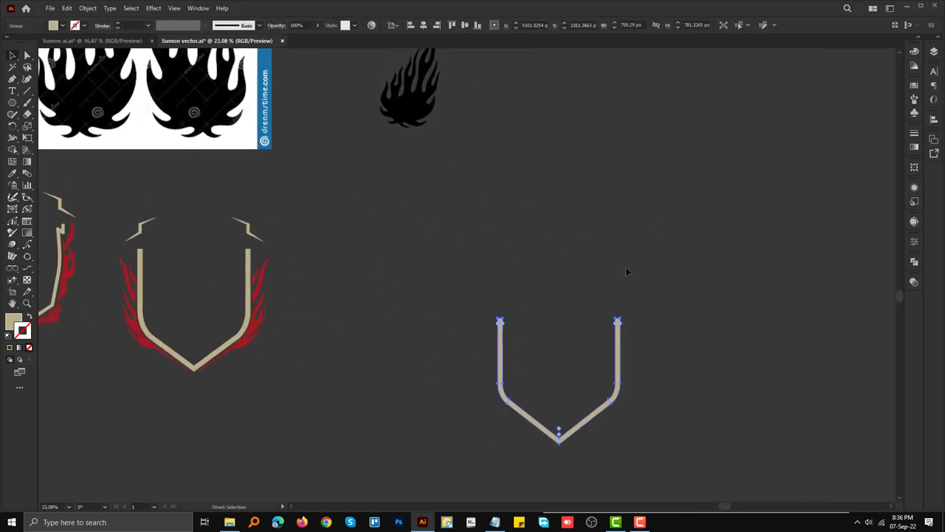
pyautogui.hotkey('ctrl', 'z')
pyautogui.scroll(-1, 185, 148)
pyautogui.moveTo(189, 146)
pyautogui.mouseDown()
pyautogui.moveTo(759, 350)
pyautogui.moveTo(736, 306)
pyautogui.mouseUp()
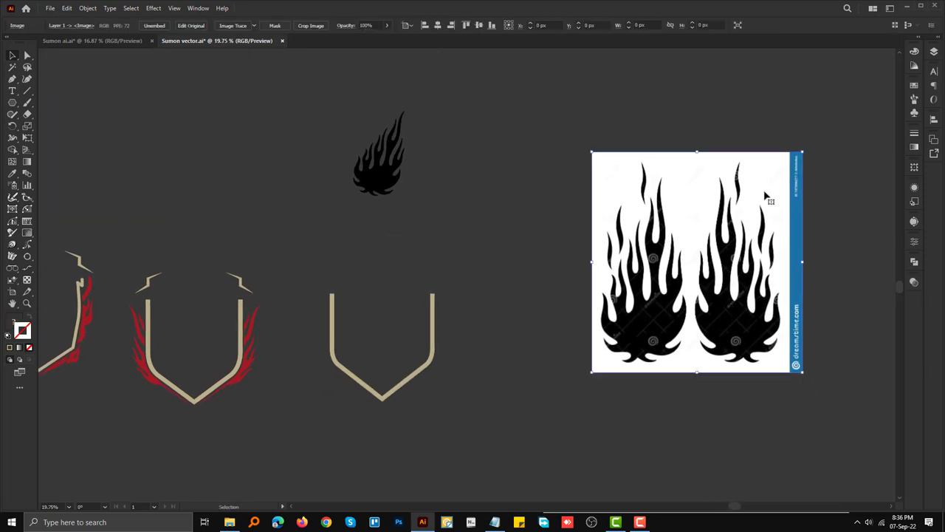
# Step: Image Trace the flame picture, expand it to paths, remove the watermark bar and ungroup
pyautogui.click(818, 317)
pyautogui.click(252, 26)
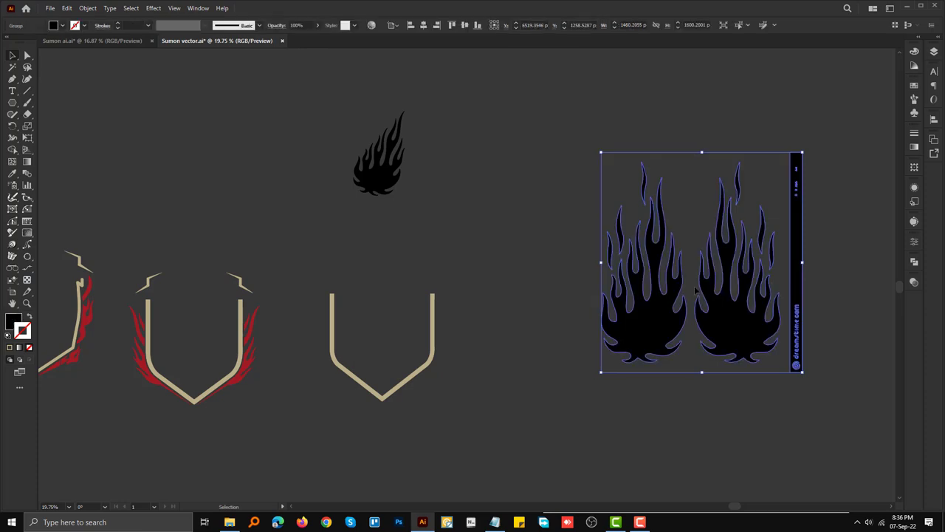
pyautogui.scroll(-1, 601, 325)
pyautogui.scroll(-2, 596, 305)
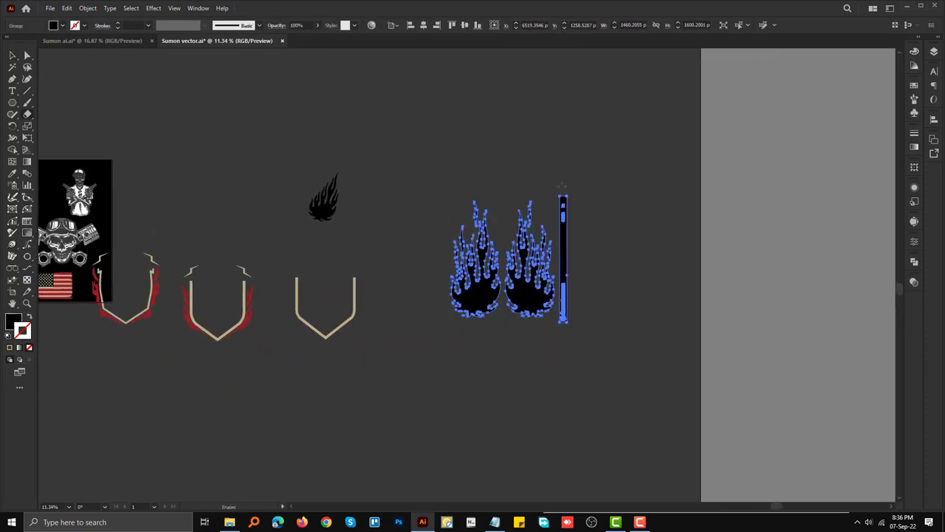
pyautogui.moveTo(562, 185); pyautogui.dragTo(606, 340)
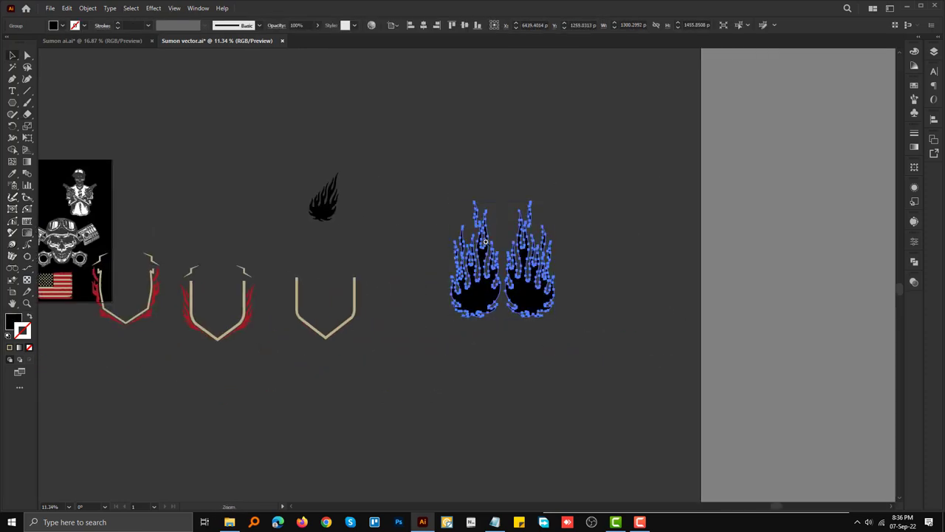
pyautogui.scroll(2, 492, 312)
pyautogui.rightClick(552, 244)
pyautogui.click(584, 323)
# Step: Move the left flame aside and delete the right flame with its stray fragments
pyautogui.click(665, 308)
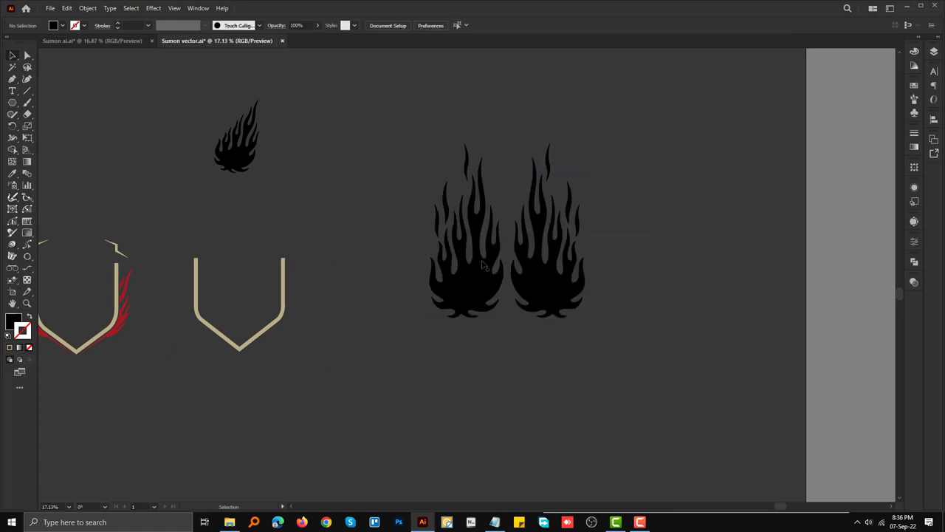
pyautogui.moveTo(484, 266)
pyautogui.mouseDown()
pyautogui.moveTo(415, 377)
pyautogui.moveTo(333, 359)
pyautogui.mouseUp()
pyautogui.scroll(1, 414, 347)
pyautogui.moveTo(425, 93); pyautogui.dragTo(654, 340)
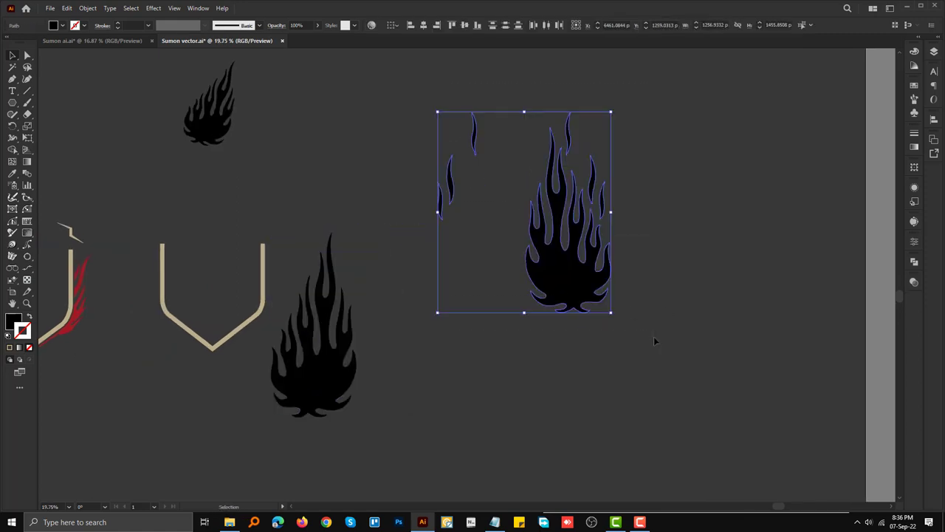
pyautogui.press('Delete')
# Step: Move the large flame onto the small flame, scale it down and tilt it slightly
pyautogui.scroll(-2, 502, 266)
pyautogui.scroll(2, 447, 337)
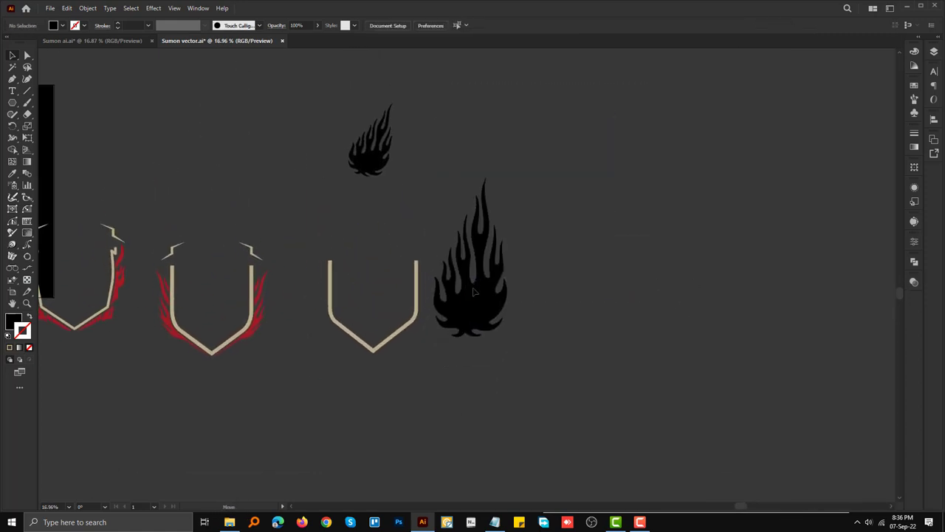
pyautogui.moveTo(475, 292); pyautogui.dragTo(391, 225)
pyautogui.scroll(2, 450, 211)
pyautogui.moveTo(452, 207)
pyautogui.mouseDown()
pyautogui.moveTo(416, 206)
pyautogui.moveTo(426, 184)
pyautogui.mouseUp()
pyautogui.moveTo(448, 140)
pyautogui.mouseDown()
pyautogui.moveTo(464, 152)
pyautogui.moveTo(459, 145)
pyautogui.mouseUp()
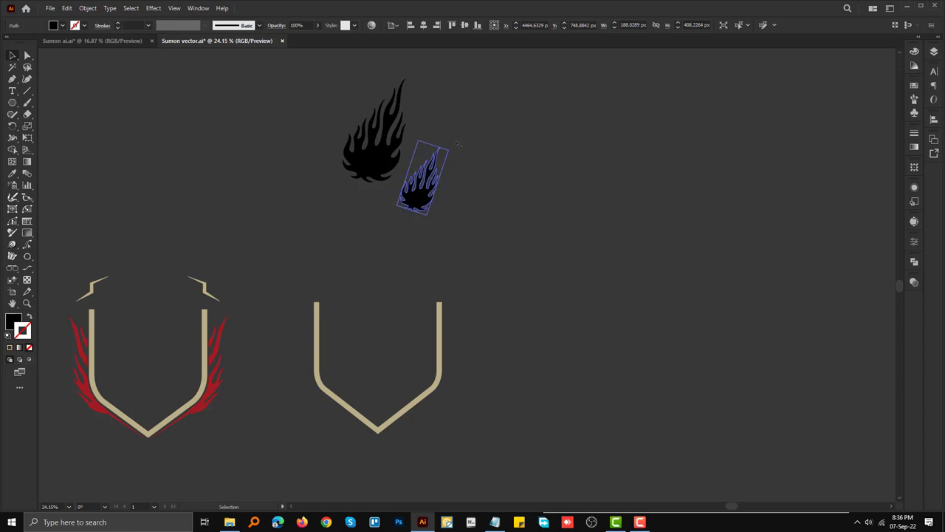
# Step: Move the flame beside the shield's right arm, enlarge it, and place it over the arm
pyautogui.click(434, 239)
pyautogui.scroll(-1, 465, 290)
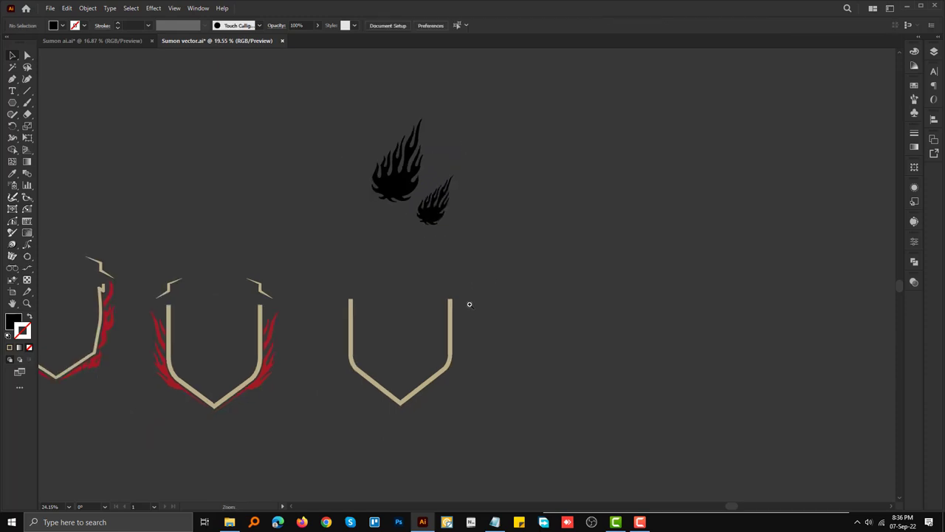
pyautogui.scroll(-3, 465, 290)
pyautogui.moveTo(406, 122); pyautogui.dragTo(446, 244)
pyautogui.scroll(5, 446, 244)
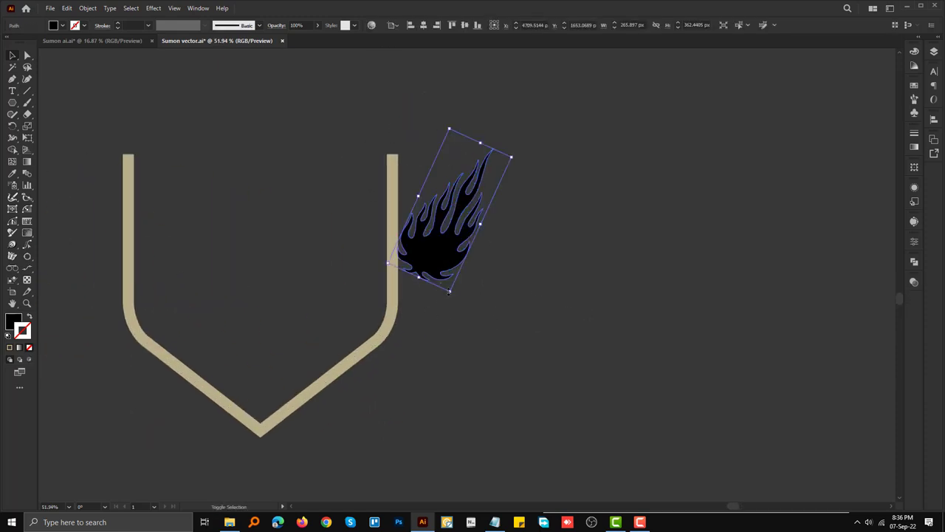
pyautogui.moveTo(449, 291); pyautogui.dragTo(512, 428)
pyautogui.click(512, 428)
pyautogui.moveTo(426, 238); pyautogui.dragTo(390, 314)
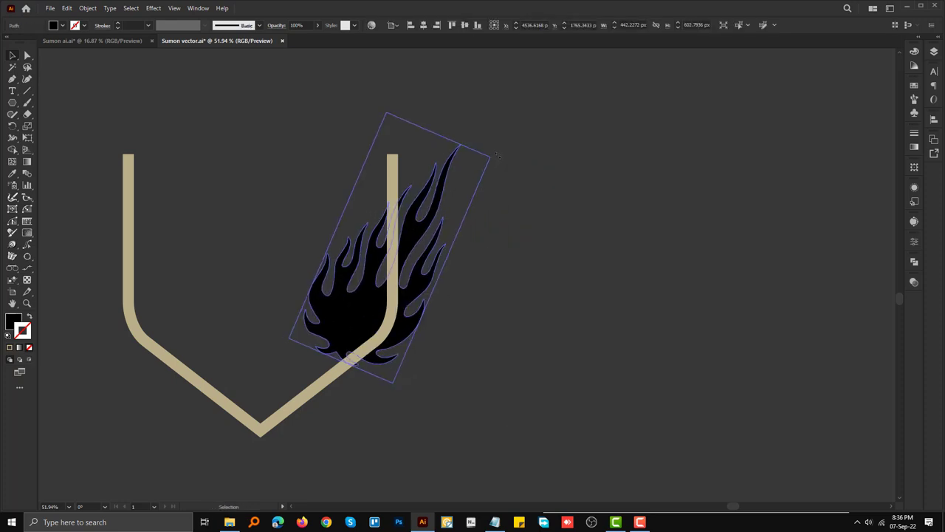
# Step: Rotate the flame more upright, settle it along the right arm, and switch to Direct Selection
pyautogui.moveTo(499, 159); pyautogui.dragTo(484, 146)
pyautogui.moveTo(422, 223); pyautogui.dragTo(415, 239)
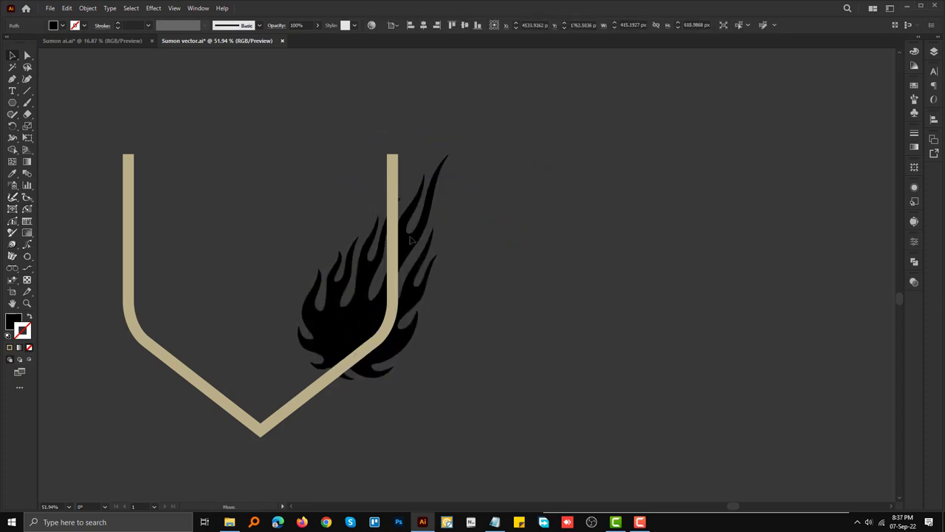
pyautogui.scroll(-3, 507, 200)
pyautogui.scroll(2, 473, 222)
pyautogui.moveTo(473, 220); pyautogui.dragTo(466, 231)
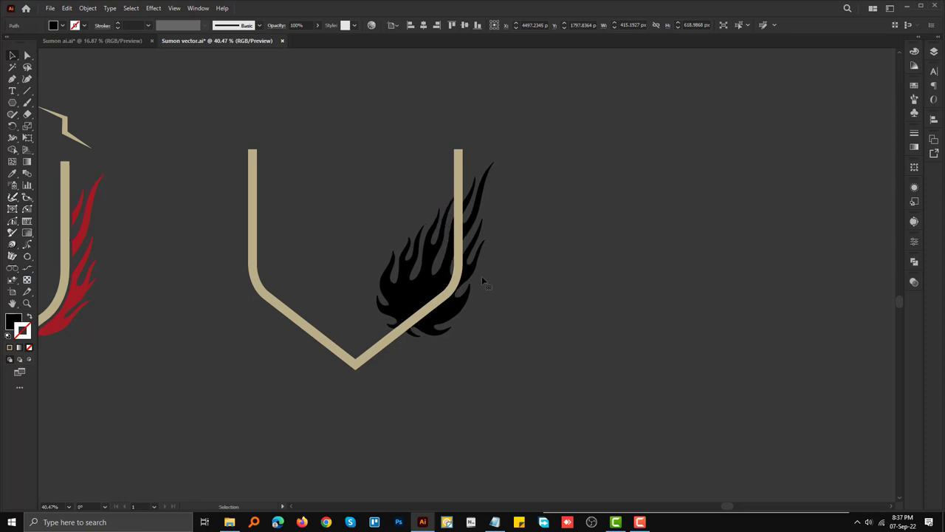
pyautogui.moveTo(482, 280); pyautogui.dragTo(480, 283)
pyautogui.click(449, 355)
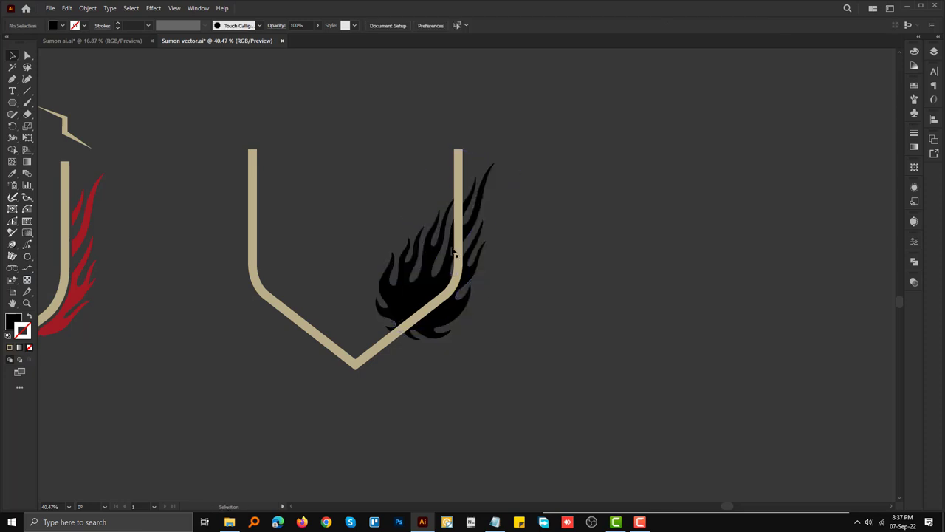
pyautogui.scroll(2, 453, 253)
pyautogui.click(478, 283)
pyautogui.press('a')
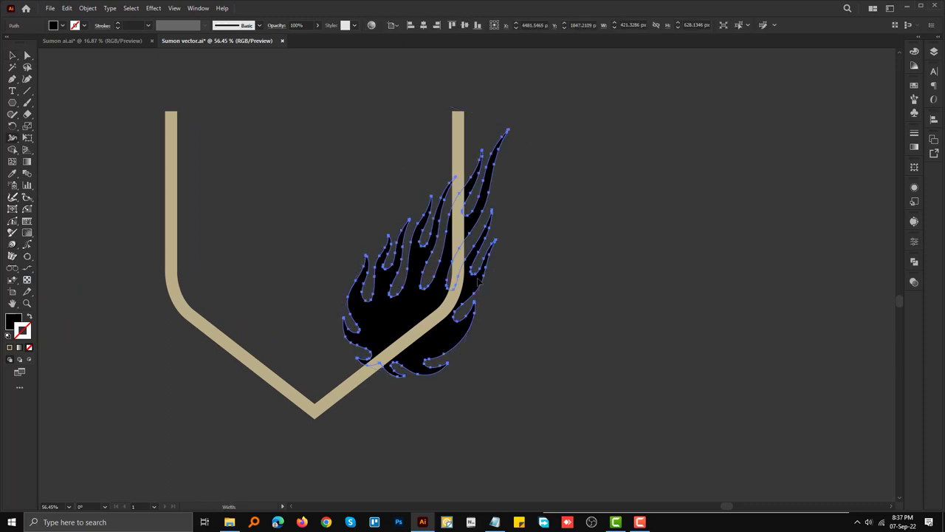
# Step: Alt-drag Eraser rectangles over the flame inside the shield, zooming in to erase the leftover piece
pyautogui.moveTo(312, 191); pyautogui.dragTo(449, 414)
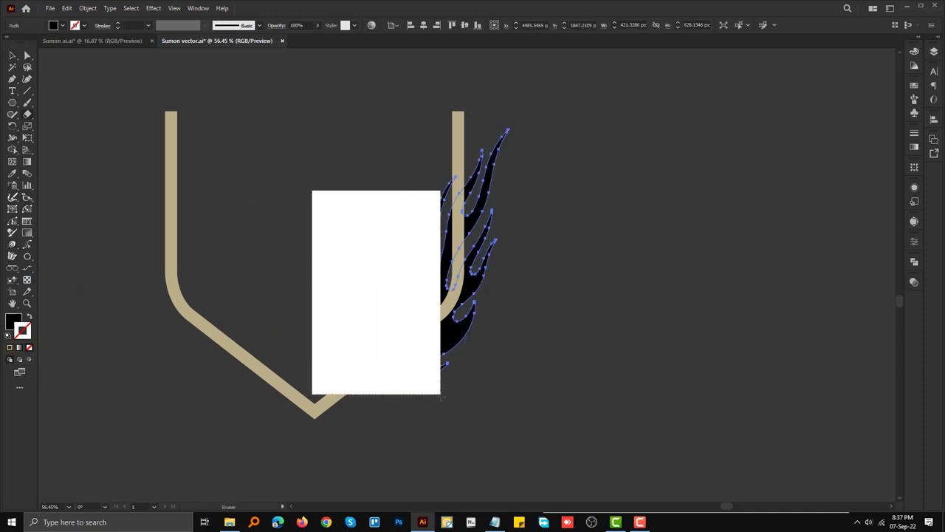
pyautogui.moveTo(386, 135)
pyautogui.mouseDown()
pyautogui.moveTo(454, 311)
pyautogui.moveTo(453, 390)
pyautogui.moveTo(593, 312)
pyautogui.mouseUp()
pyautogui.moveTo(553, 286); pyautogui.dragTo(606, 288)
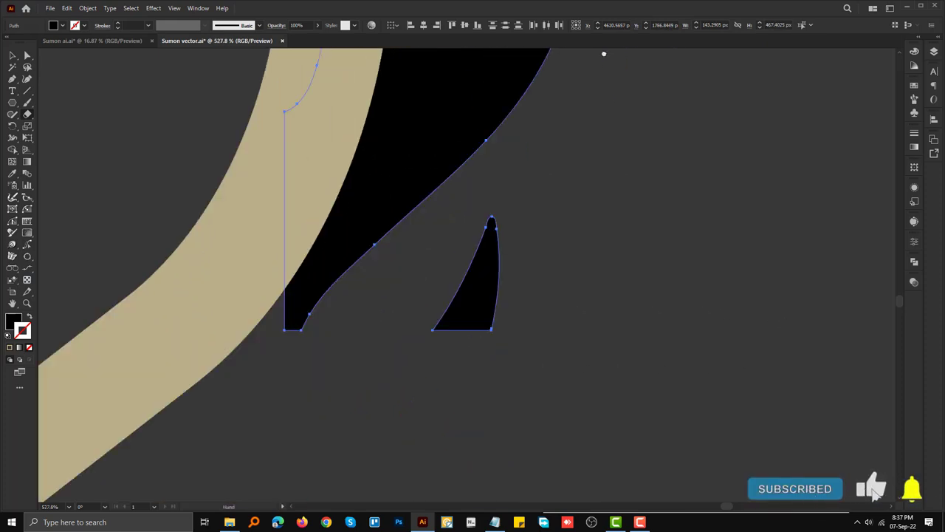
pyautogui.moveTo(450, 161); pyautogui.dragTo(629, 378)
pyautogui.moveTo(400, 261); pyautogui.dragTo(564, 336)
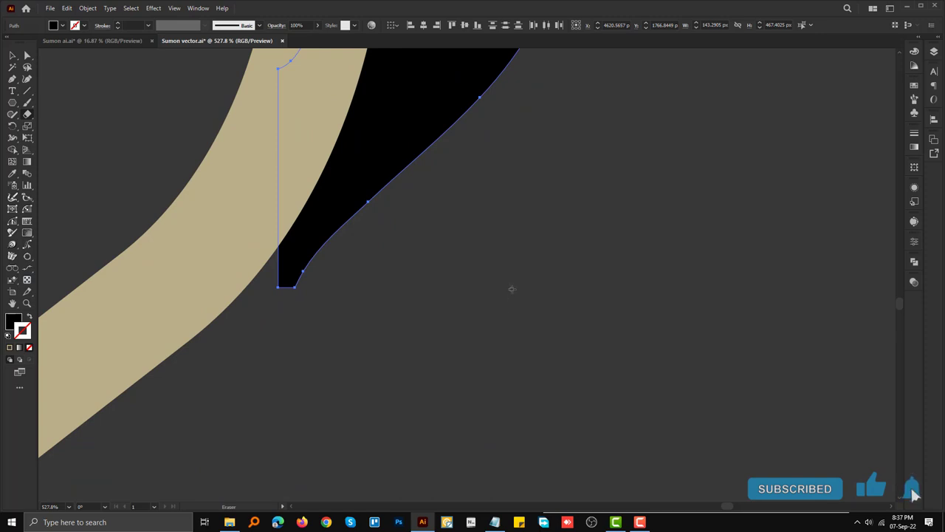
pyautogui.hotkey('ctrl', 'shift', 'a')
pyautogui.scroll(-3, 498, 363)
pyautogui.scroll(-2, 473, 281)
pyautogui.scroll(-2, 473, 281)
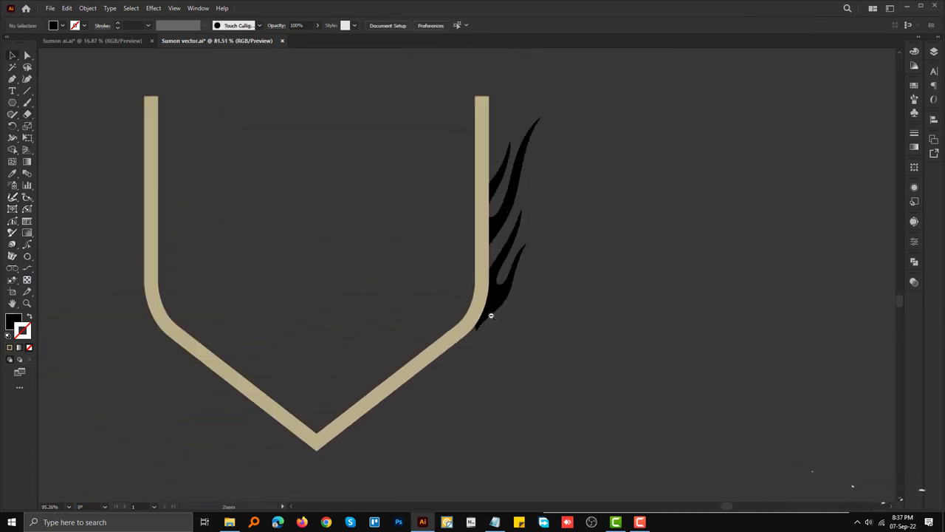
pyautogui.scroll(-1, 507, 285)
pyautogui.click(512, 277)
# Step: Move the lower flame piece up, group the two flame pieces, and widen the group slightly
pyautogui.moveTo(512, 275); pyautogui.dragTo(521, 198)
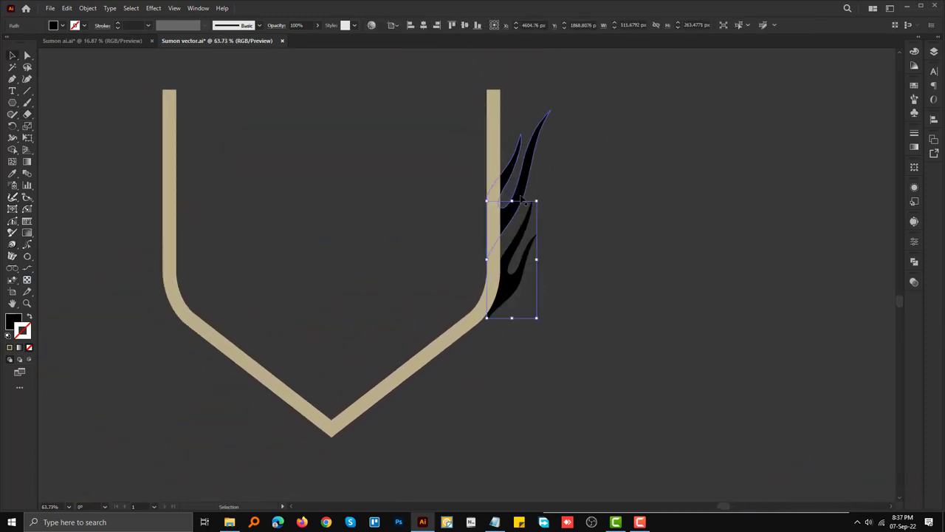
pyautogui.moveTo(580, 296); pyautogui.dragTo(579, 295)
pyautogui.keyDown('shift'); pyautogui.click(470, 314); pyautogui.keyUp('shift')
pyautogui.hotkey('ctrl', 'g')
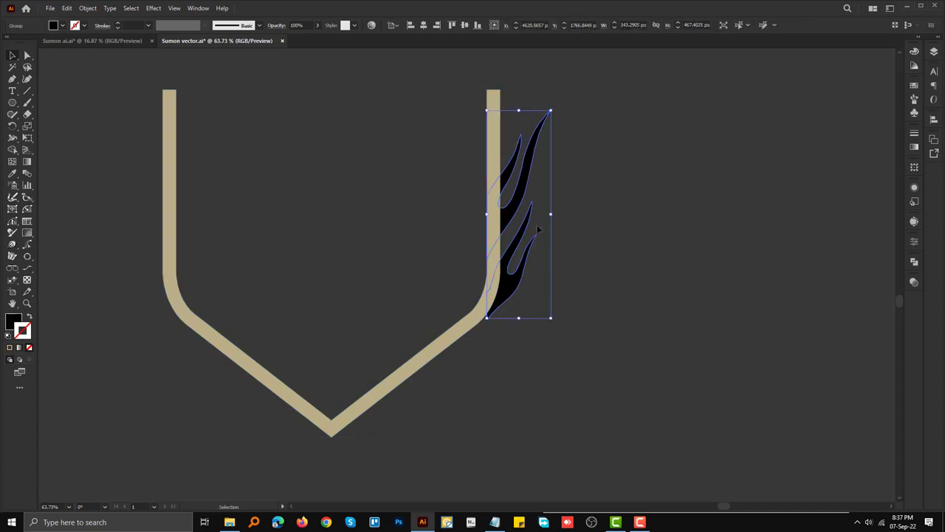
pyautogui.moveTo(553, 214); pyautogui.dragTo(559, 214)
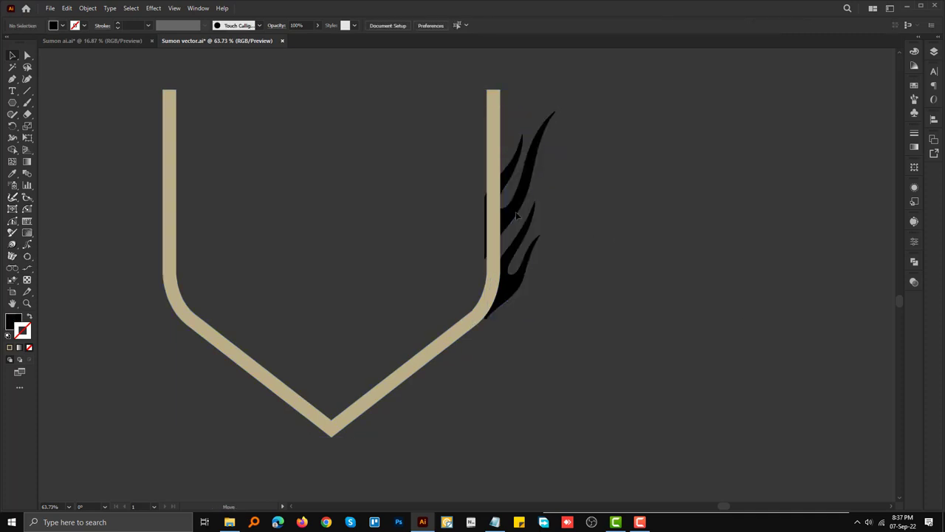
# Step: Inside the flame group, move one piece down toward the shield corner and rotate it clockwise
pyautogui.click(515, 211)
pyautogui.keyDown('alt'); pyautogui.scroll(2, 542, 247); pyautogui.keyUp('alt')
pyautogui.doubleClick(542, 247)
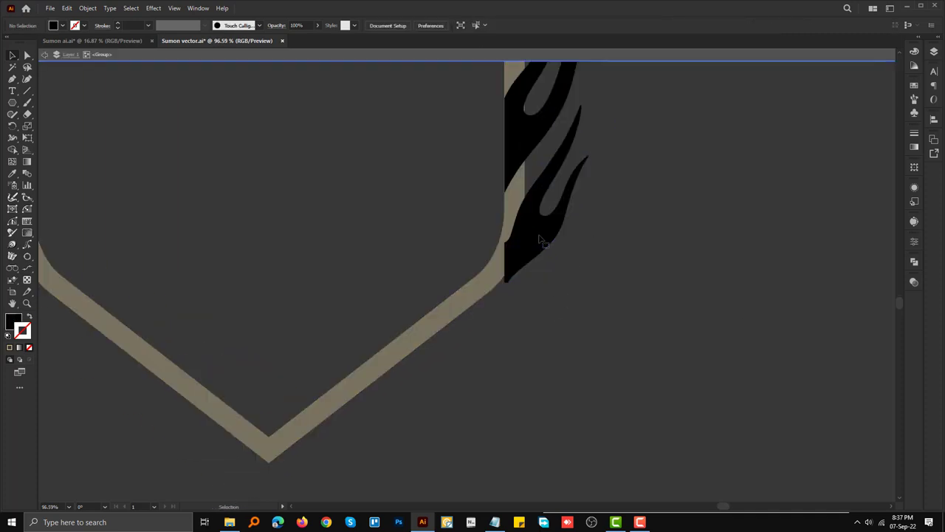
pyautogui.moveTo(541, 251); pyautogui.dragTo(483, 359)
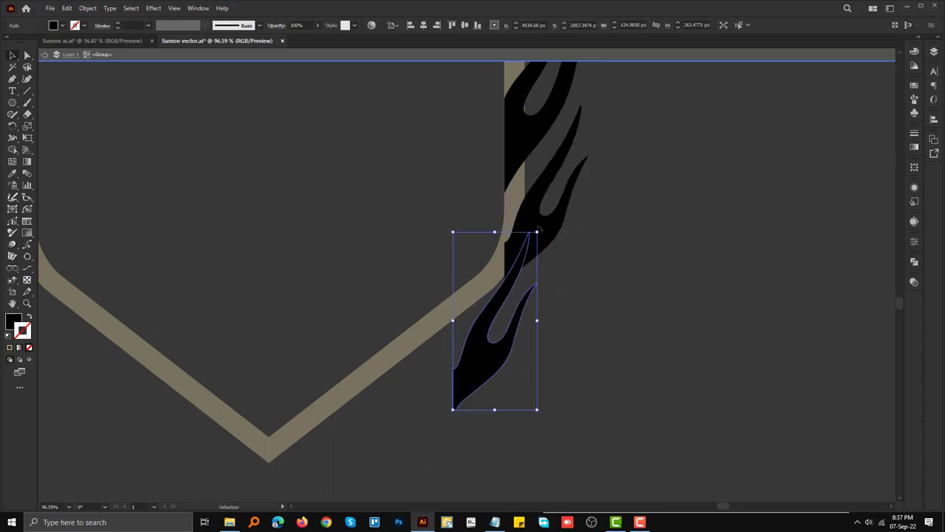
pyautogui.moveTo(548, 235); pyautogui.dragTo(562, 251)
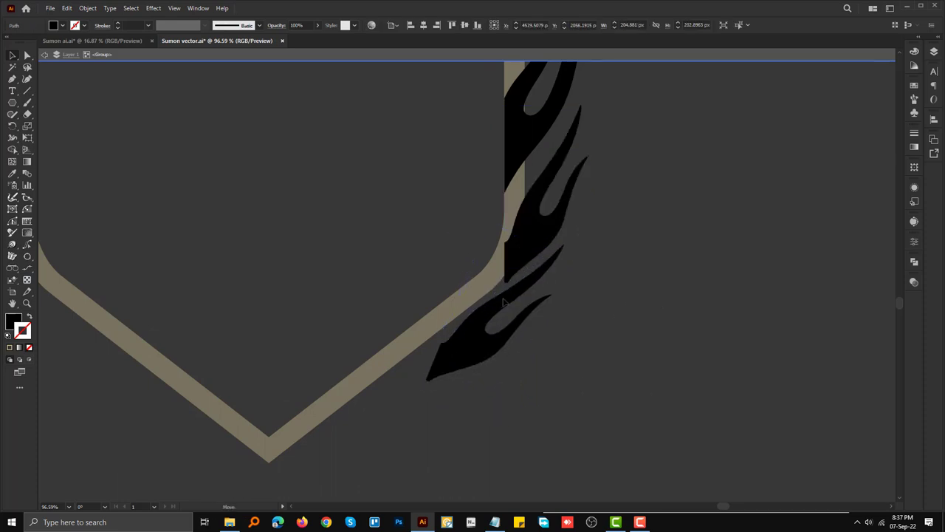
pyautogui.moveTo(500, 308)
pyautogui.mouseDown()
pyautogui.moveTo(508, 291)
pyautogui.moveTo(491, 289)
pyautogui.mouseUp()
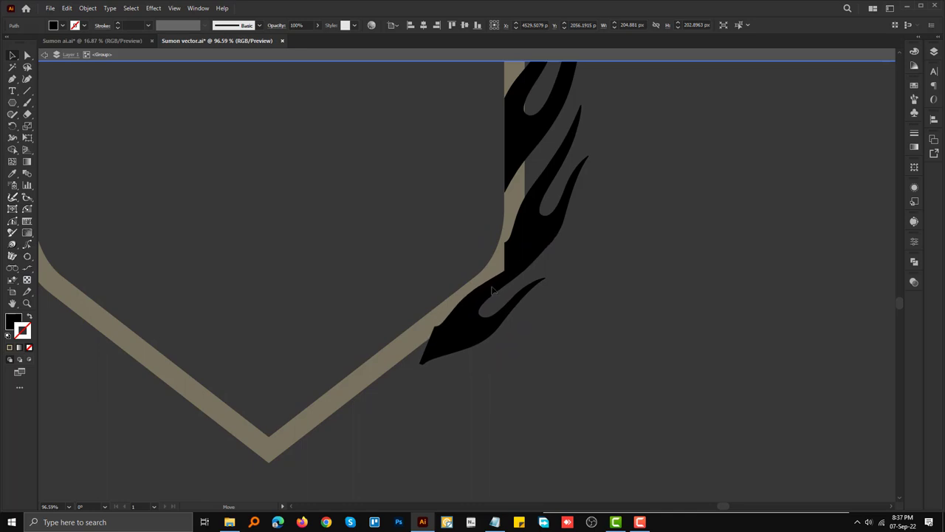
pyautogui.press('Escape')
# Step: Erase the flame tip overlapping the shield to leave a flat end, then deselect
pyautogui.scroll(-3, 559, 301)
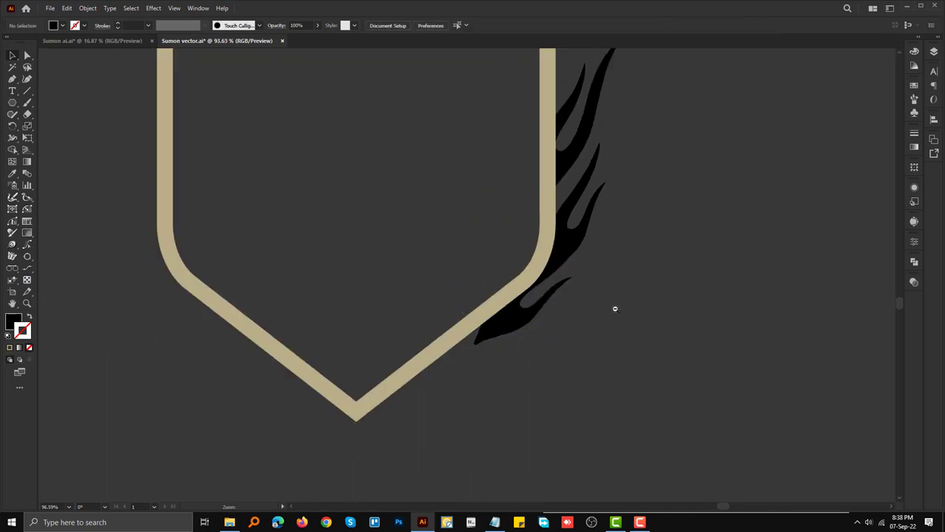
pyautogui.scroll(4, 481, 324)
pyautogui.click(495, 267)
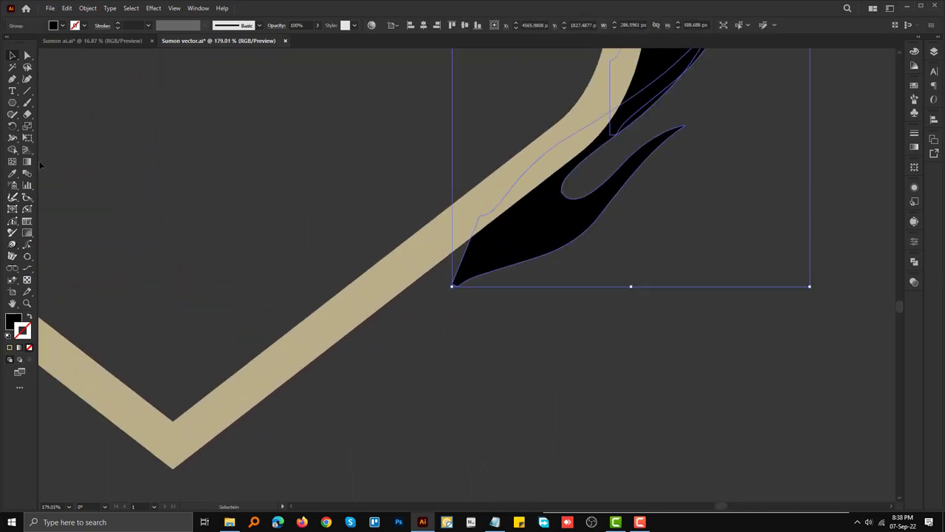
pyautogui.hotkey('shift', 'e')
pyautogui.moveTo(412, 342); pyautogui.dragTo(475, 223)
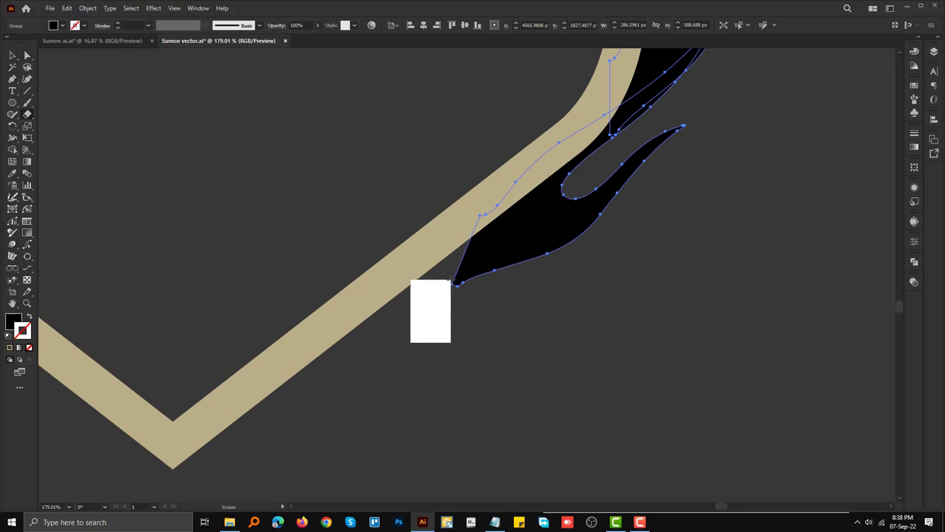
pyautogui.press('v')
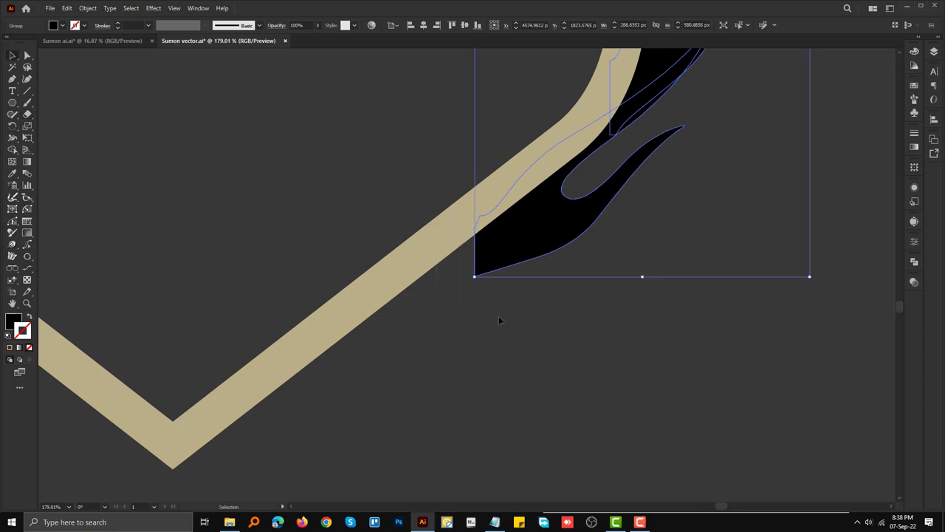
pyautogui.click(168, 92)
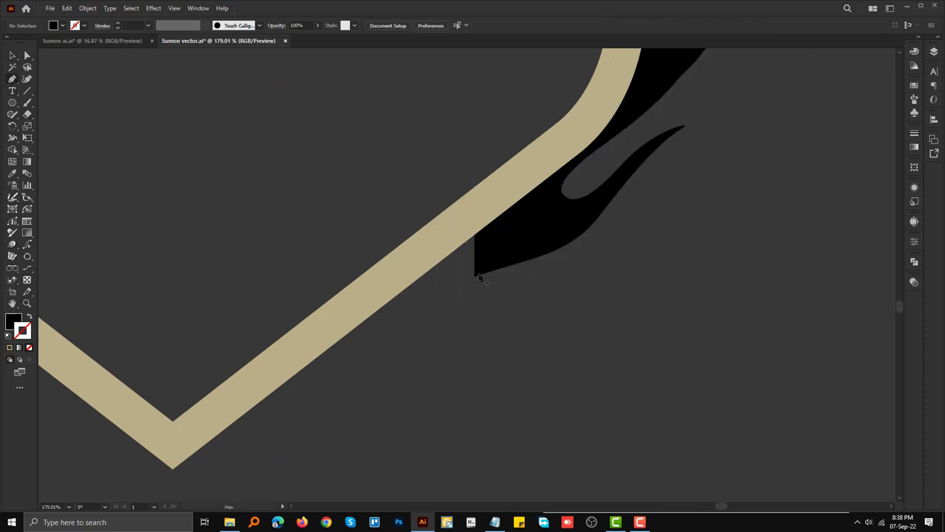
# Step: Draw a diagonal Pen line to the shield's bottom point with an 18 pt tan tapered stroke
pyautogui.moveTo(217, 468); pyautogui.dragTo(300, 348)
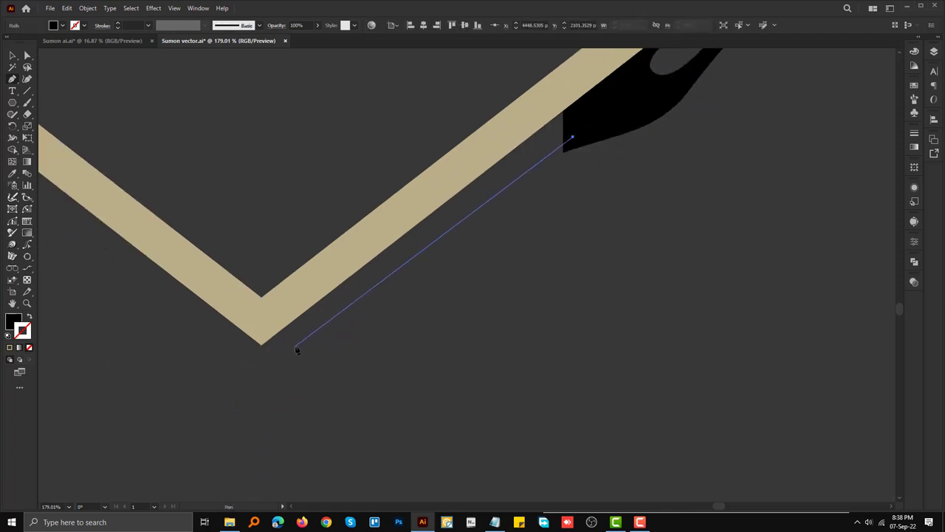
pyautogui.click(300, 350)
pyautogui.press('v')
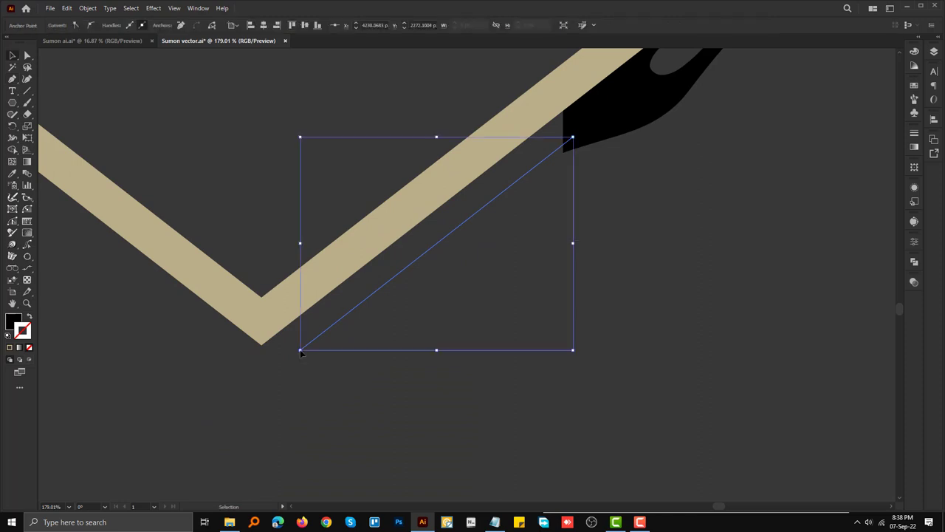
pyautogui.click(387, 276)
pyautogui.click(119, 24)
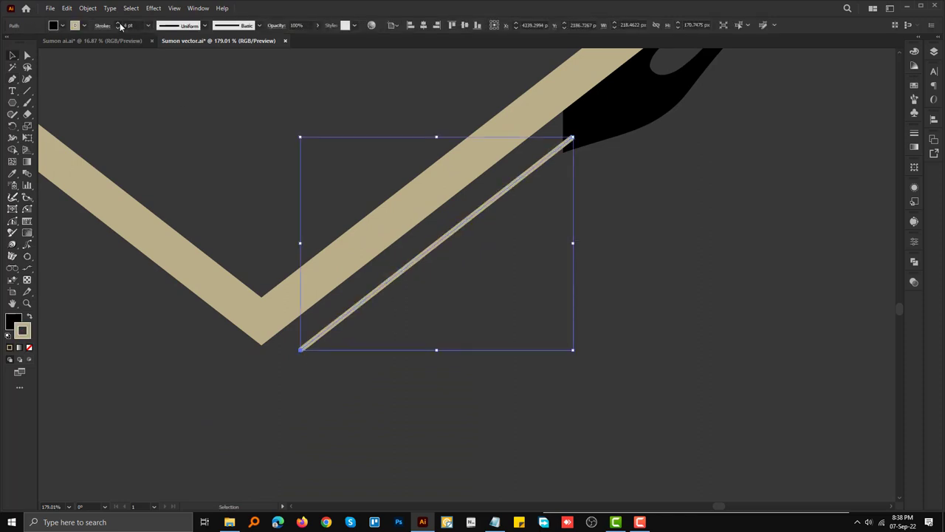
pyautogui.click(119, 23)
pyautogui.click(119, 23)
pyautogui.click(119, 23)
pyautogui.click(119, 23)
pyautogui.write('18')
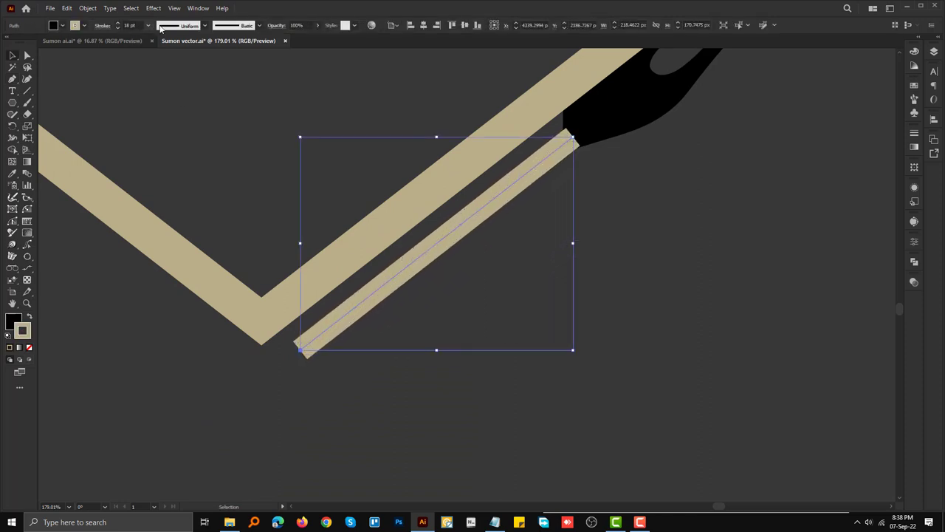
pyautogui.click(205, 25)
pyautogui.click(176, 102)
# Step: Preview the tapered line and rotate it slightly counter-clockwise
pyautogui.scroll(-5, 464, 266)
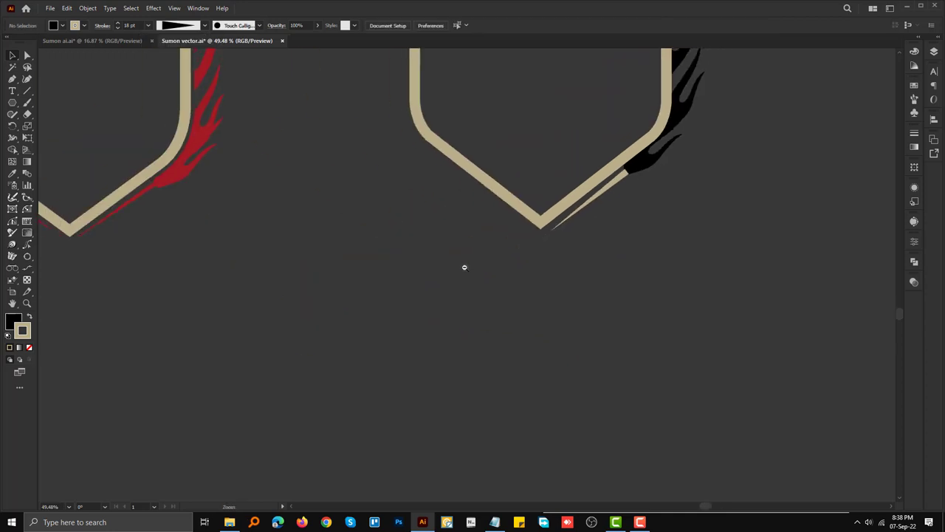
pyautogui.scroll(3, 613, 308)
pyautogui.scroll(3, 532, 258)
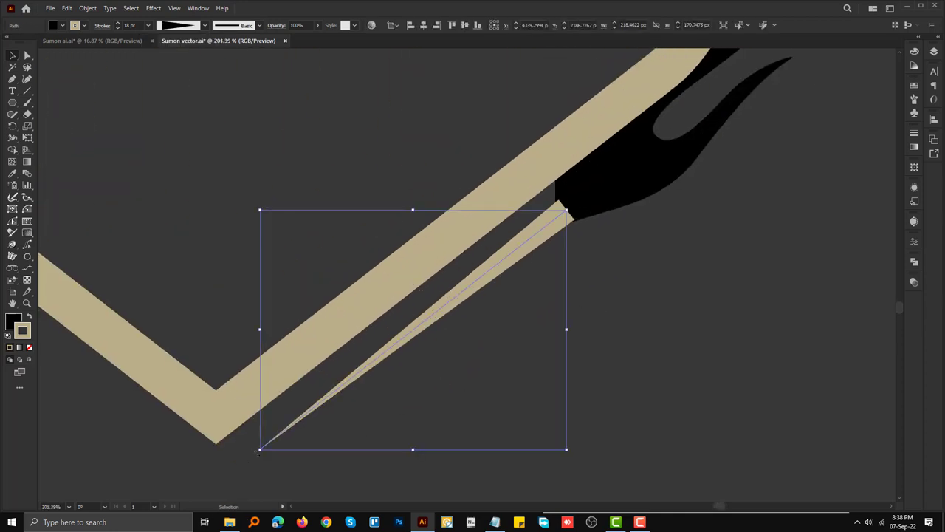
pyautogui.click(250, 442)
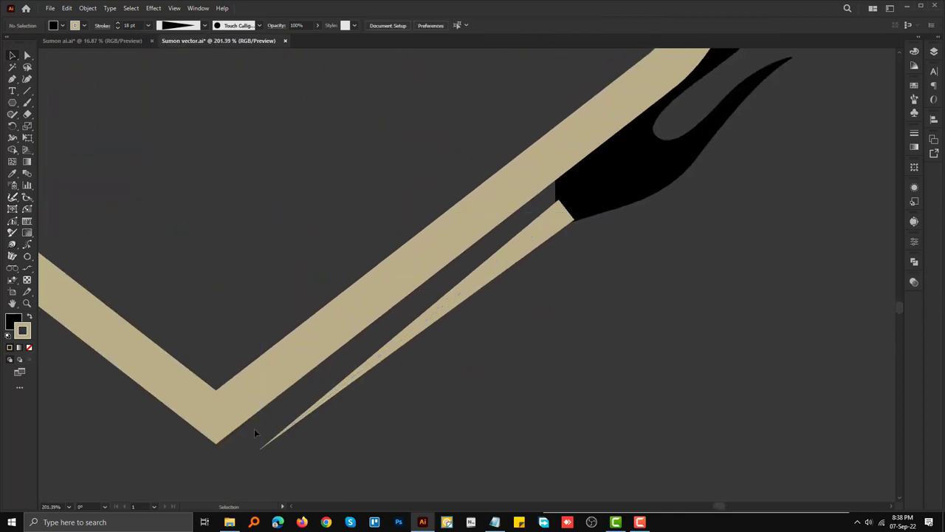
pyautogui.click(253, 445)
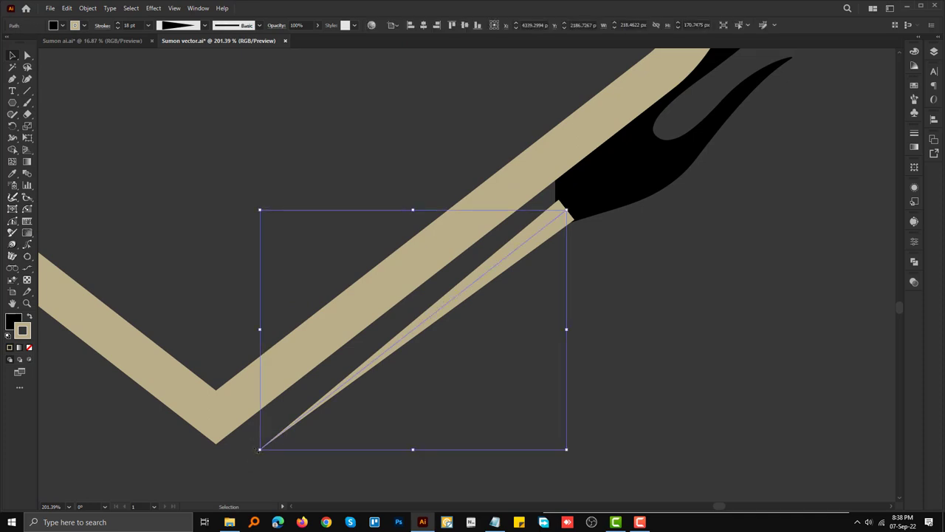
pyautogui.moveTo(258, 450); pyautogui.dragTo(253, 447)
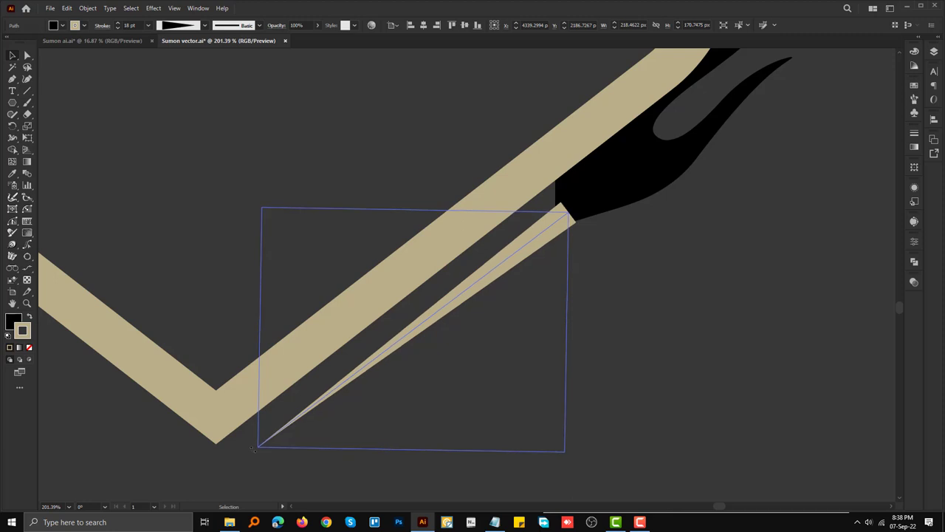
# Step: Expand the tapered line's appearance into a shape and open the Pathfinder panel
pyautogui.scroll(-3, 605, 294)
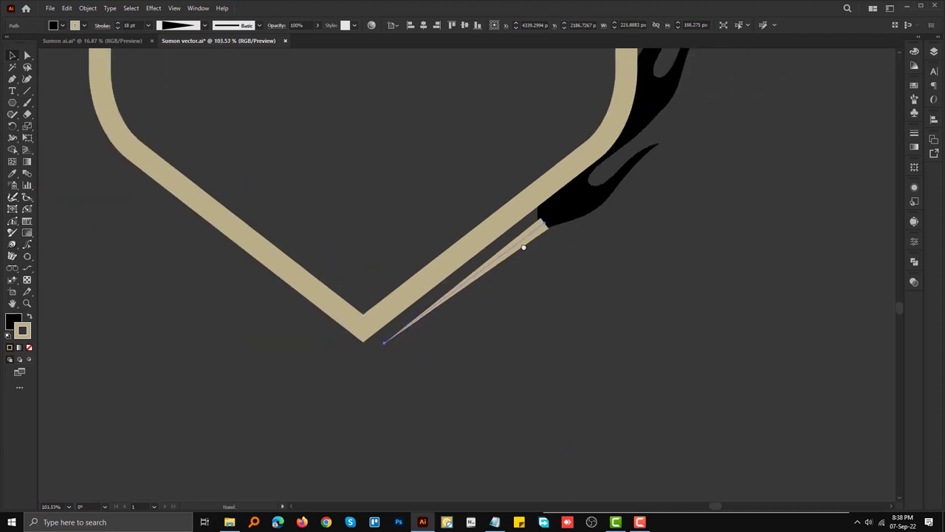
pyautogui.hscroll(2, 517, 296)
pyautogui.click(87, 8)
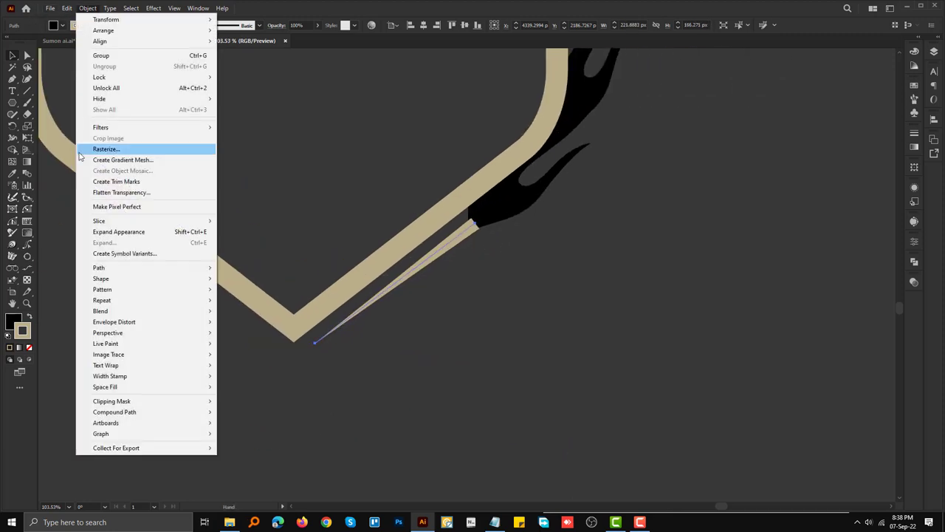
pyautogui.click(118, 232)
pyautogui.click(87, 8)
pyautogui.click(99, 244)
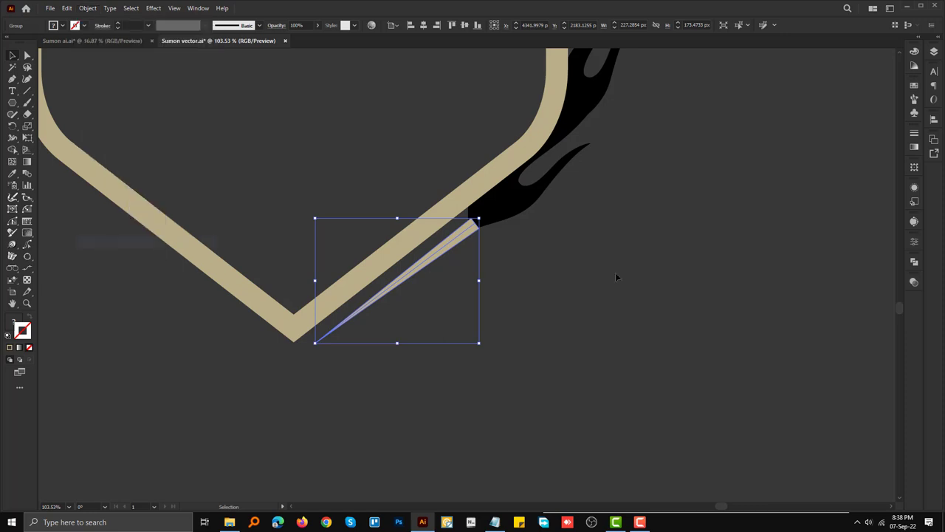
pyautogui.click(914, 261)
pyautogui.click(701, 237)
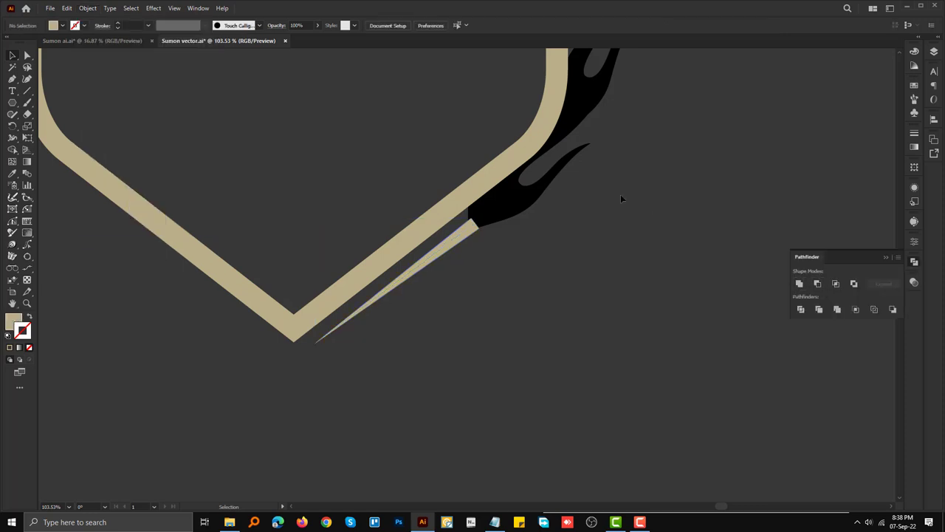
pyautogui.scroll(-3, 546, 266)
pyautogui.click(479, 301)
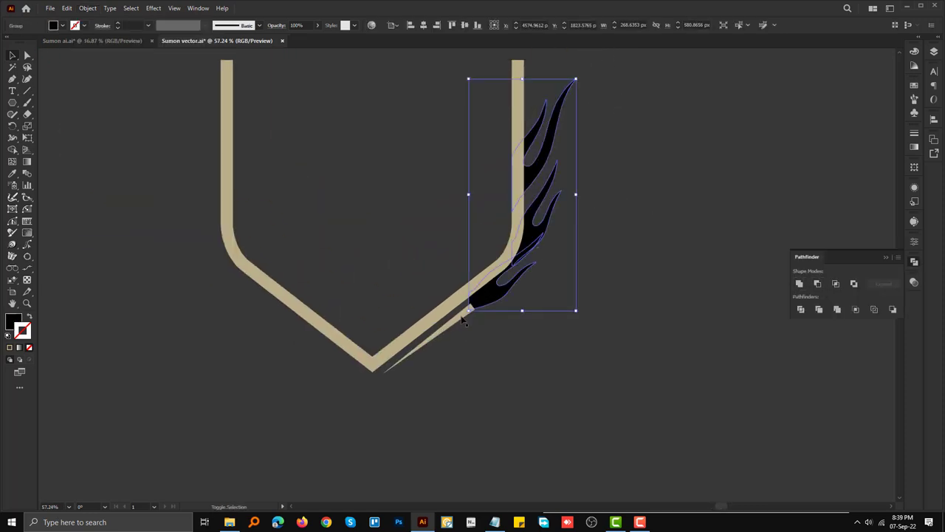
# Step: Unite the sliver and flame in Pathfinder and eyedropper the red from the left emblem's flames
pyautogui.keyDown('shift'); pyautogui.click(462, 319); pyautogui.keyUp('shift')
pyautogui.scroll(-3, 532, 299)
pyautogui.click(799, 283)
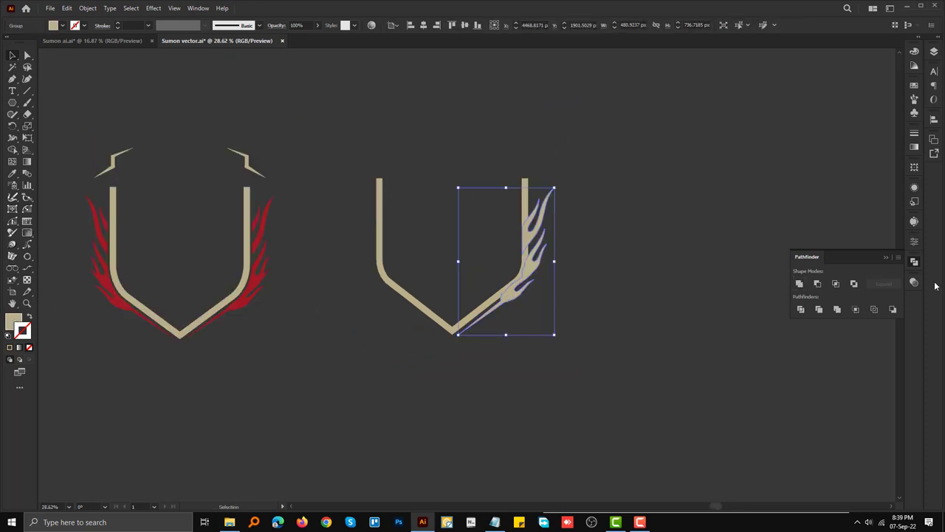
pyautogui.press('i')
pyautogui.click(120, 294)
pyautogui.press('v')
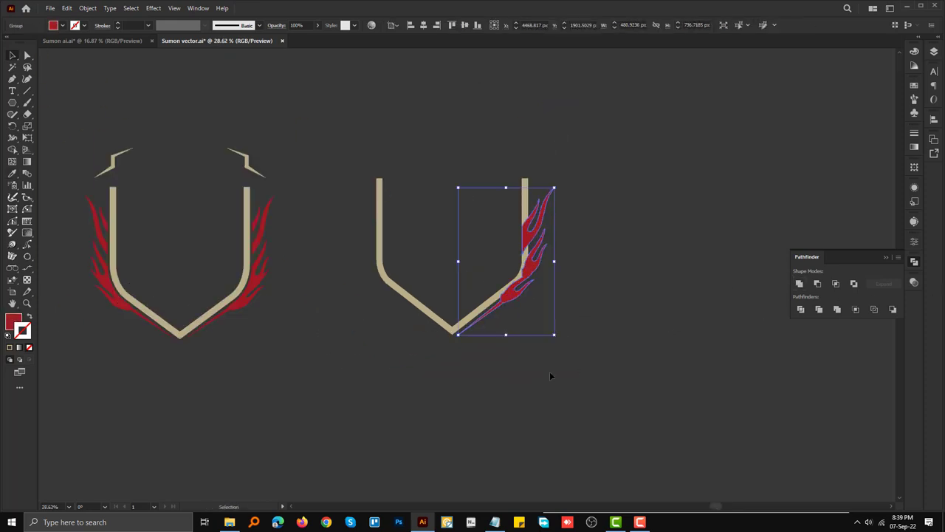
pyautogui.hotkey('ctrl', '=')
pyautogui.click(610, 326)
# Step: Make a reflected copy of the red flame and move it onto the shield's left arm
pyautogui.scroll(1, 583, 302)
pyautogui.scroll(-2, 670, 249)
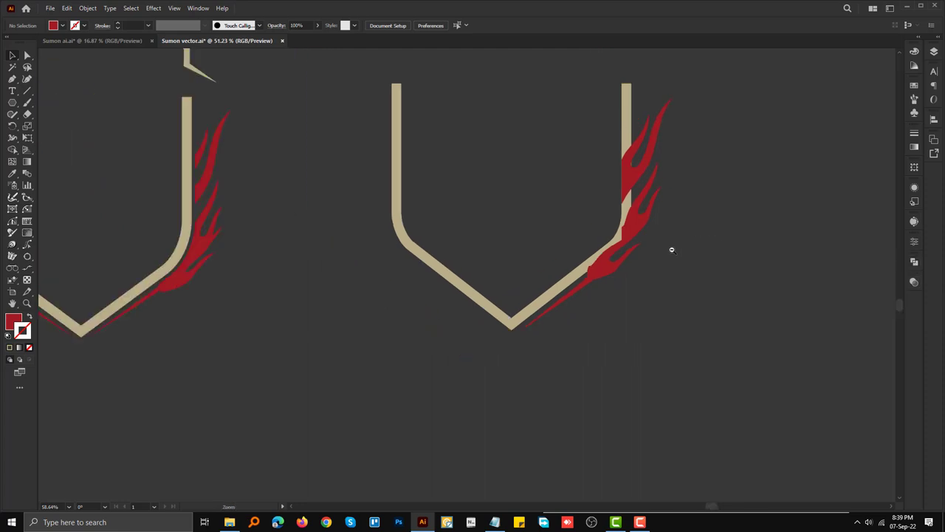
pyautogui.click(651, 232)
pyautogui.rightClick(651, 232)
pyautogui.moveTo(680, 338)
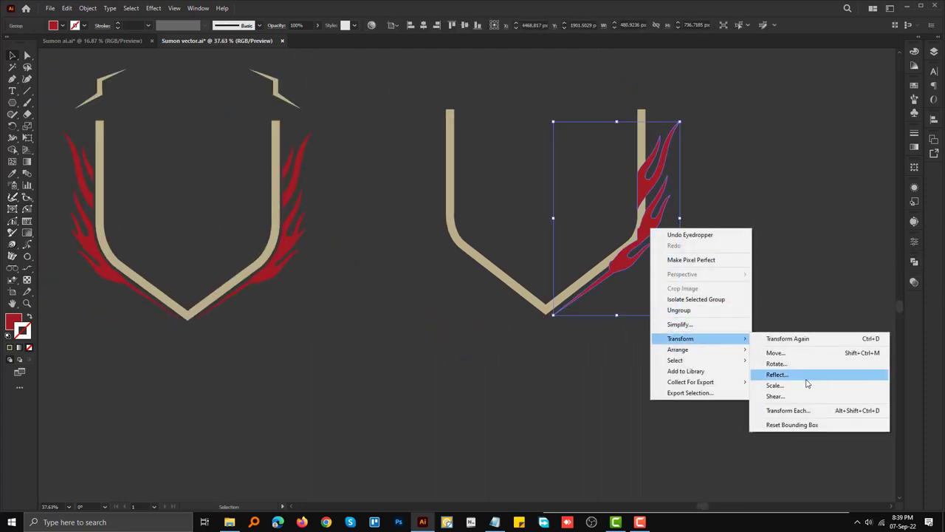
pyautogui.click(776, 371)
pyautogui.click(629, 323)
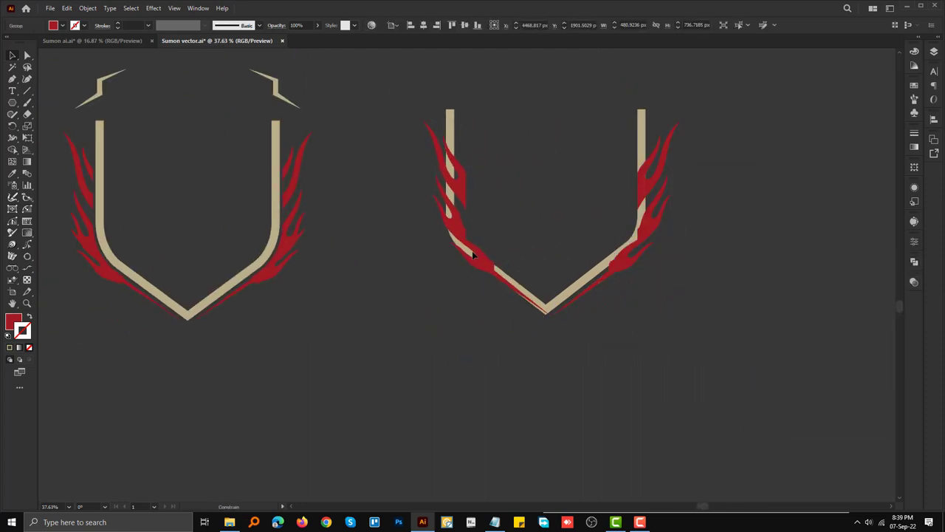
pyautogui.moveTo(604, 253); pyautogui.dragTo(463, 255)
pyautogui.moveTo(528, 268); pyautogui.dragTo(719, 347)
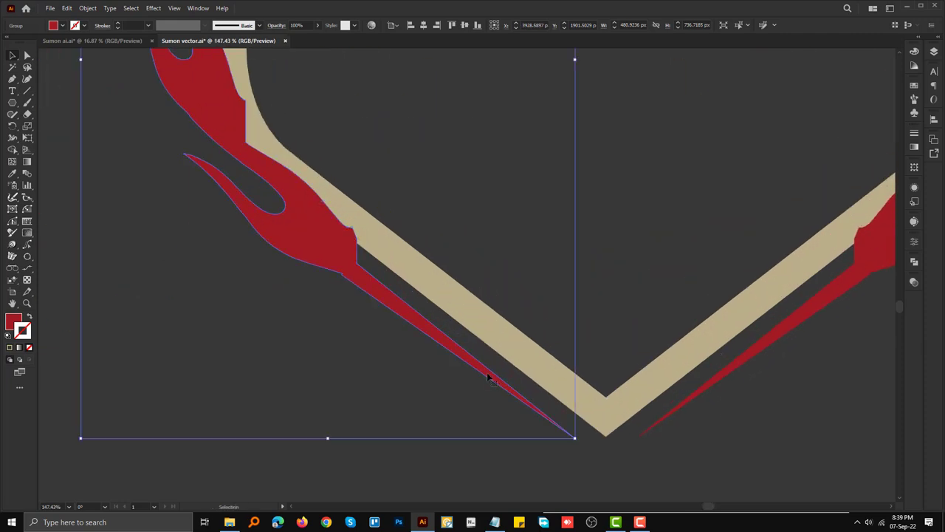
pyautogui.scroll(-5, 485, 375)
pyautogui.keyDown('shift'); pyautogui.click(657, 253); pyautogui.keyUp('shift')
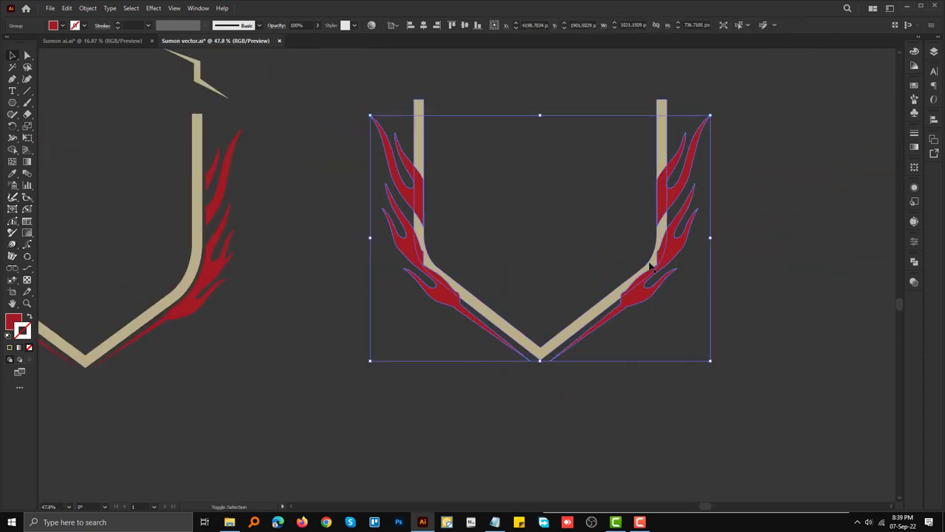
# Step: Create an outward offset path of the beige shield outline and fill it black (000000)
pyautogui.doubleClick(389, 247)
pyautogui.press('Escape')
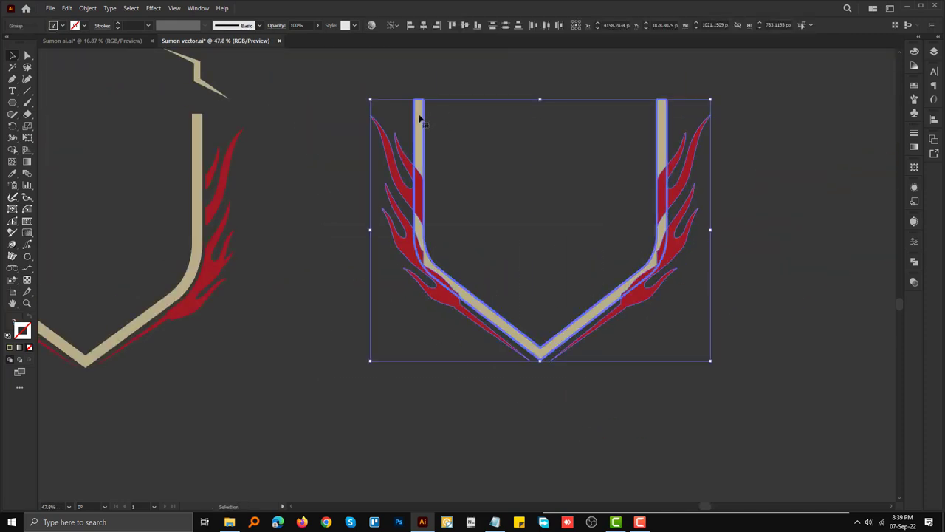
pyautogui.click(514, 159)
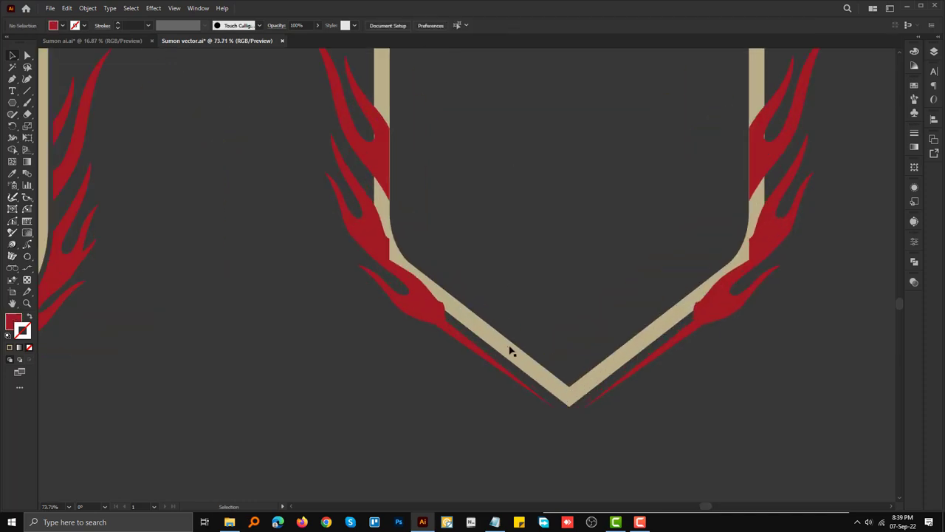
pyautogui.moveTo(510, 348); pyautogui.dragTo(524, 322)
pyautogui.click(523, 321)
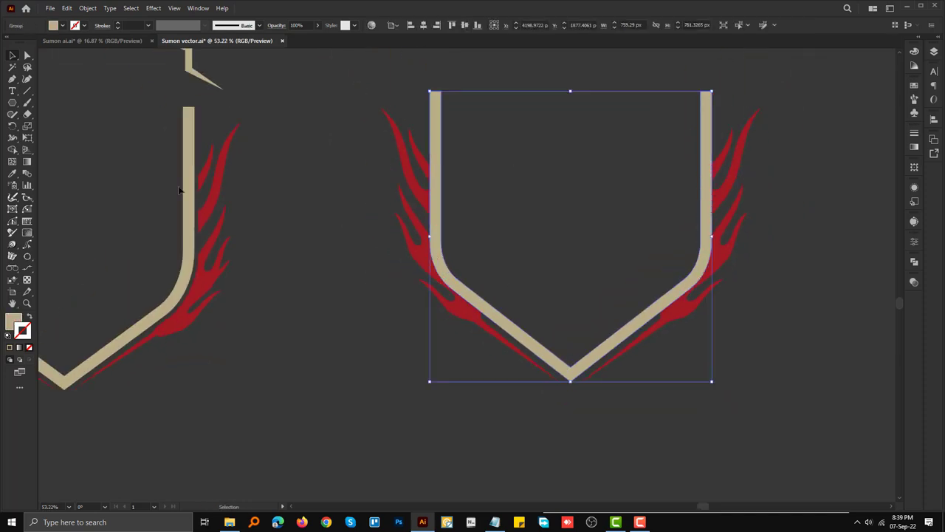
pyautogui.click(88, 8)
pyautogui.moveTo(99, 267)
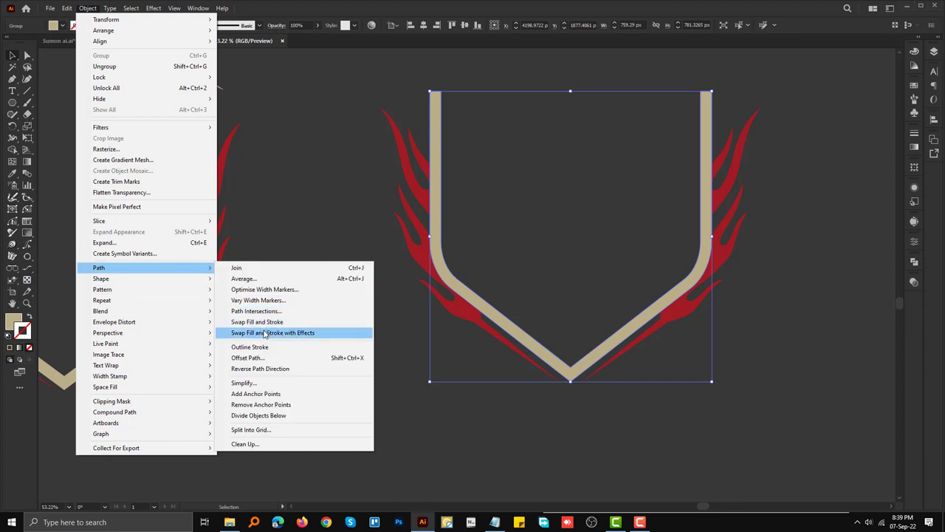
pyautogui.click(250, 357)
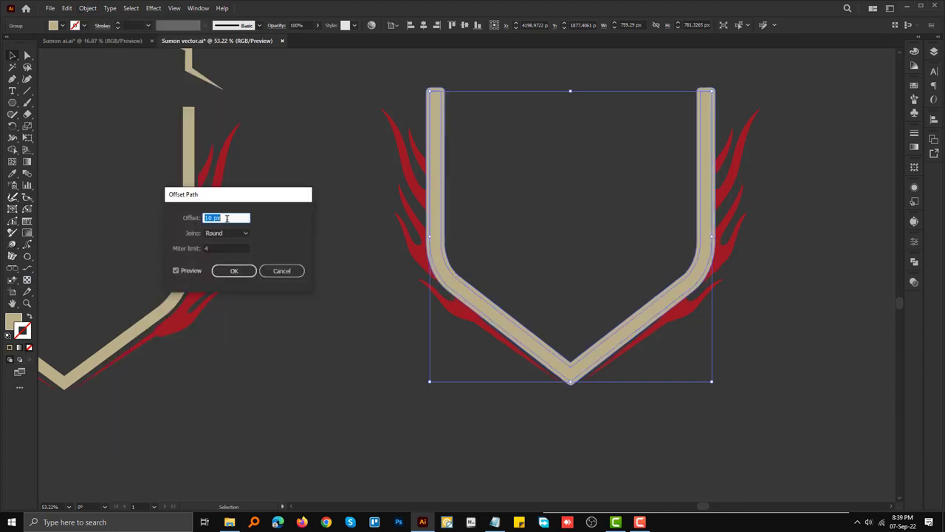
pyautogui.click(226, 273)
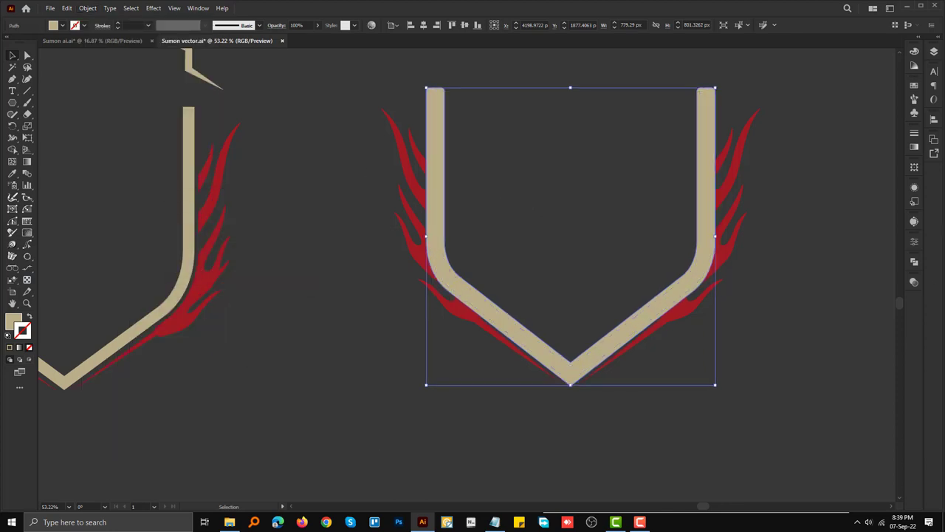
pyautogui.doubleClick(13, 319)
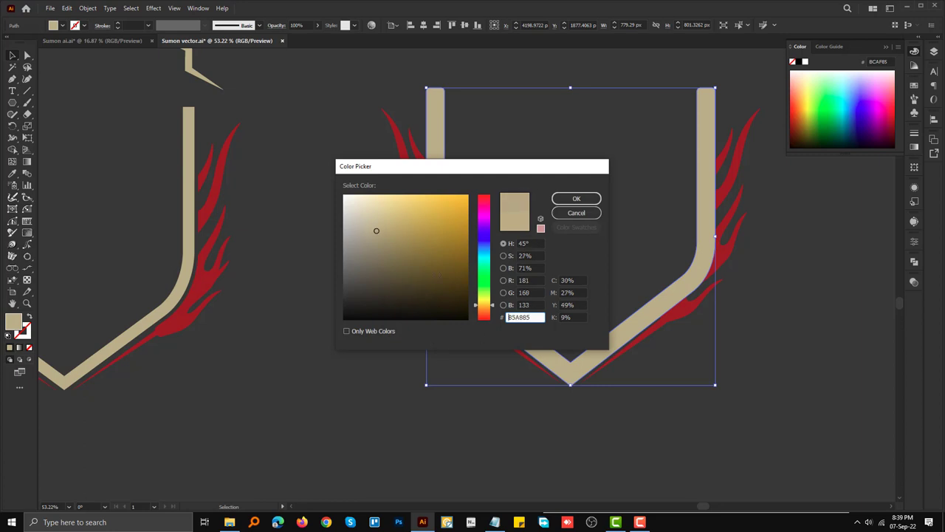
pyautogui.write('000000')
pyautogui.click(577, 198)
# Step: Make an opacity mask on the flames and paste the shield shape in place into the mask
pyautogui.hotkey('ctrl', 'shift', '[')
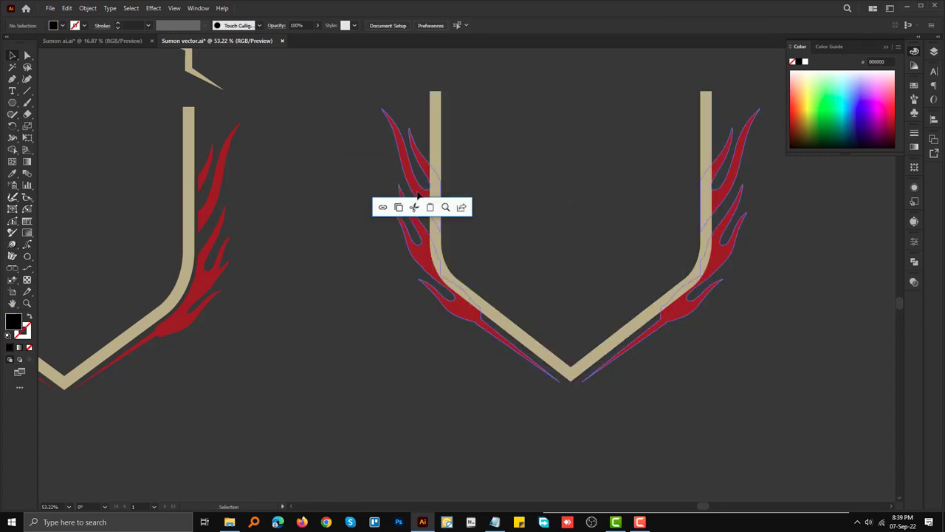
pyautogui.click(418, 194)
pyautogui.click(914, 281)
pyautogui.click(880, 308)
pyautogui.click(849, 317)
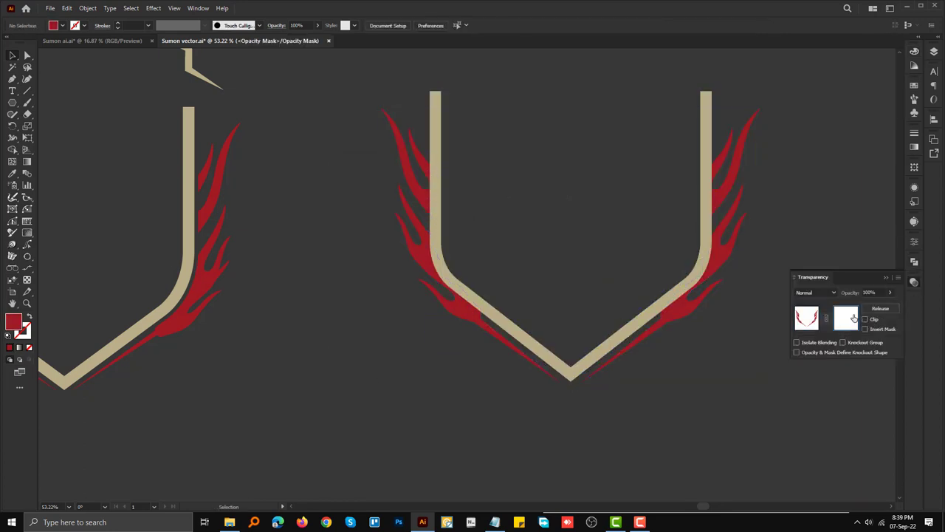
pyautogui.hotkey('ctrl', 'f')
pyautogui.click(806, 317)
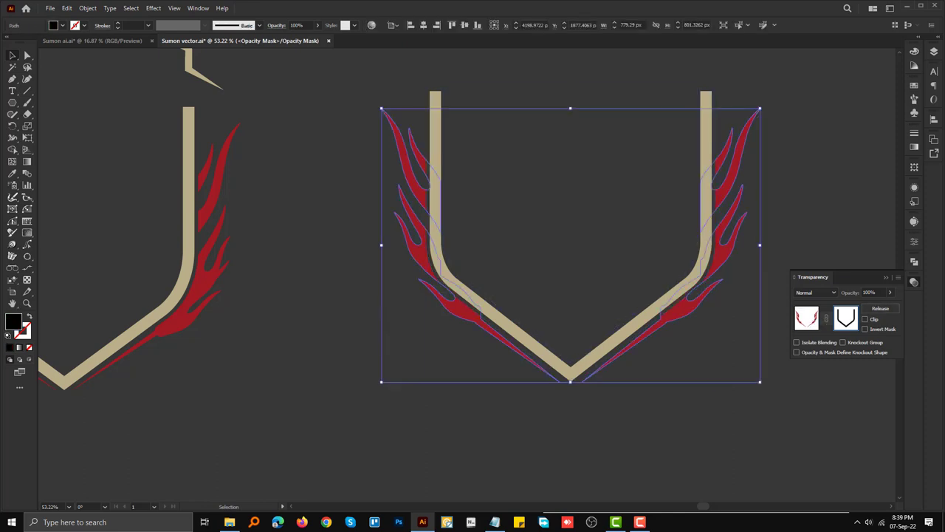
pyautogui.click(803, 178)
pyautogui.scroll(-2, 739, 249)
# Step: Drag the distressed US flag from the reference art into the right-hand shield between its flames
pyautogui.scroll(-2, 440, 322)
pyautogui.scroll(-2, 616, 308)
pyautogui.scroll(-1, 551, 333)
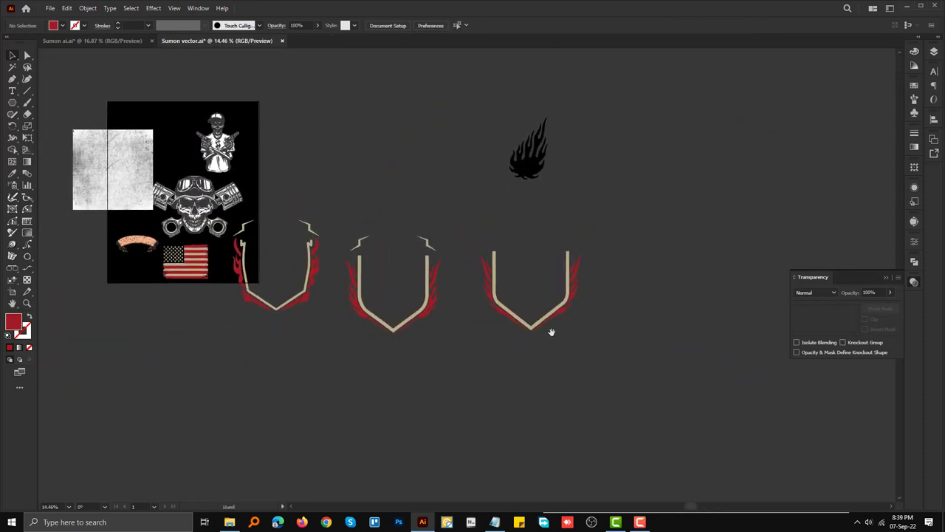
pyautogui.scroll(1, 552, 332)
pyautogui.moveTo(115, 260); pyautogui.dragTo(512, 277)
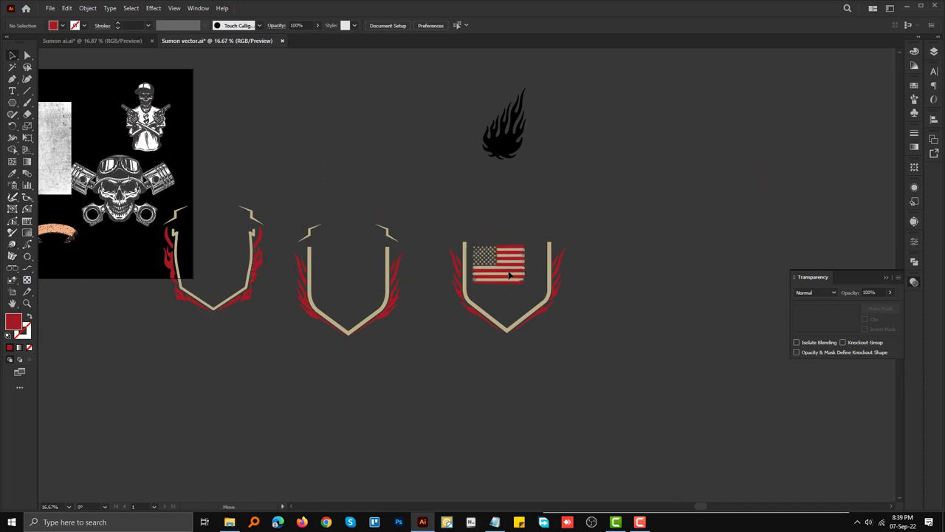
pyautogui.scroll(3, 528, 293)
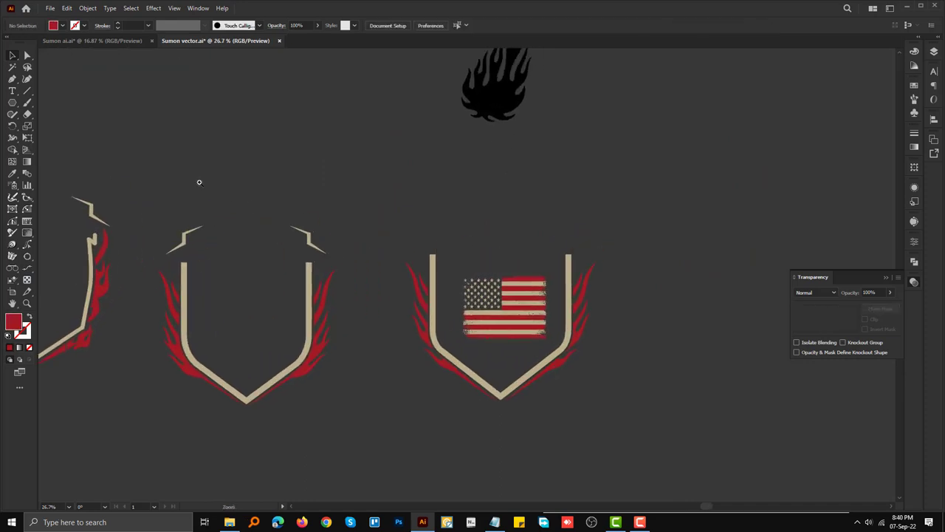
pyautogui.scroll(6, 405, 298)
pyautogui.click(432, 301)
pyautogui.scroll(2, 443, 295)
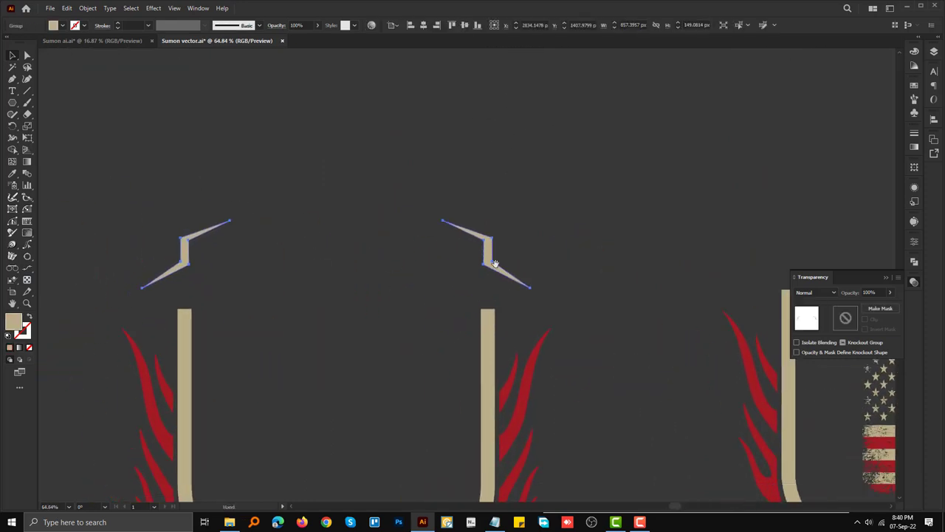
pyautogui.scroll(3, 554, 265)
# Step: Trace a four-point zigzag path with the Pen tool and swap its fill to a stroke
pyautogui.scroll(2, 603, 233)
pyautogui.click(602, 234)
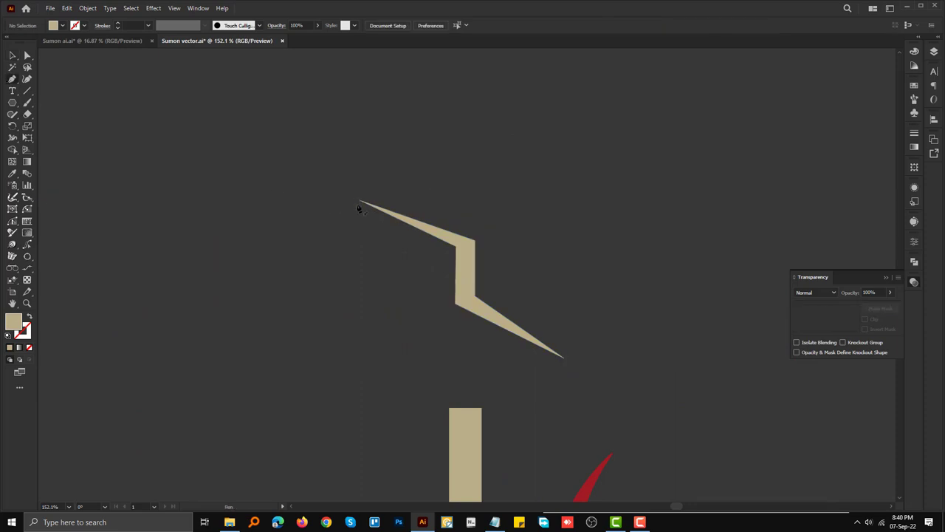
pyautogui.click(463, 256)
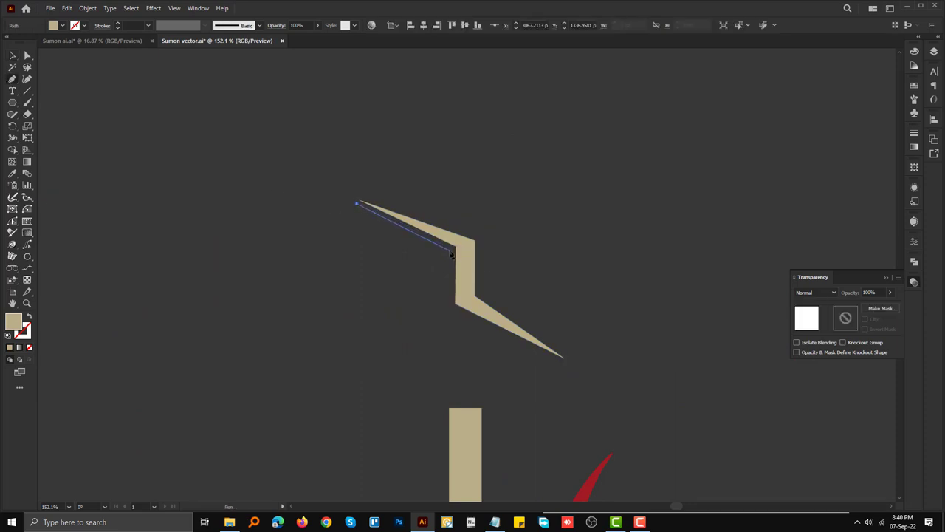
pyautogui.click(451, 250)
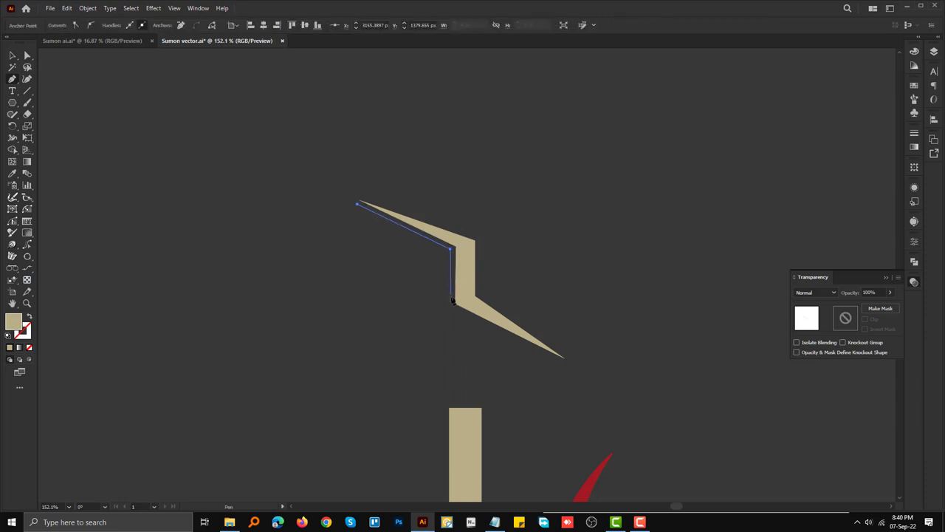
pyautogui.click(451, 307)
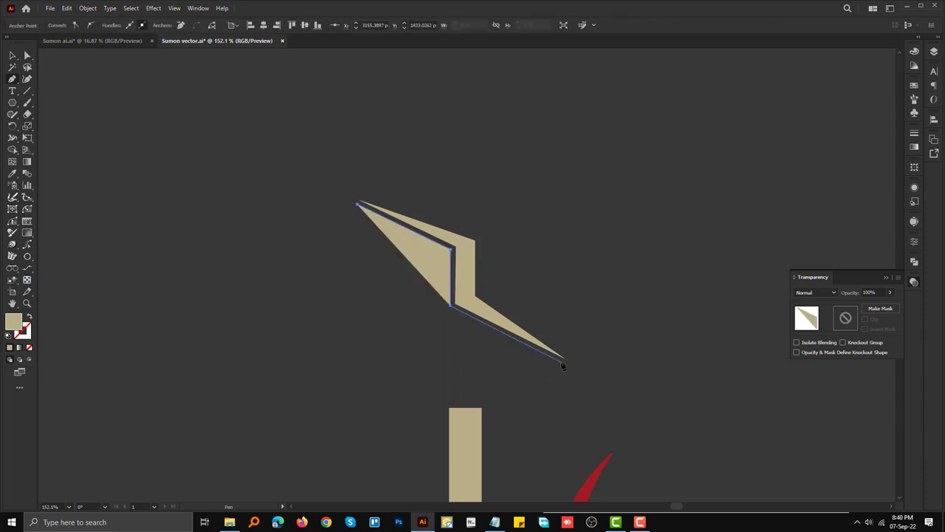
pyautogui.click(561, 361)
pyautogui.hotkey('shift', 'x')
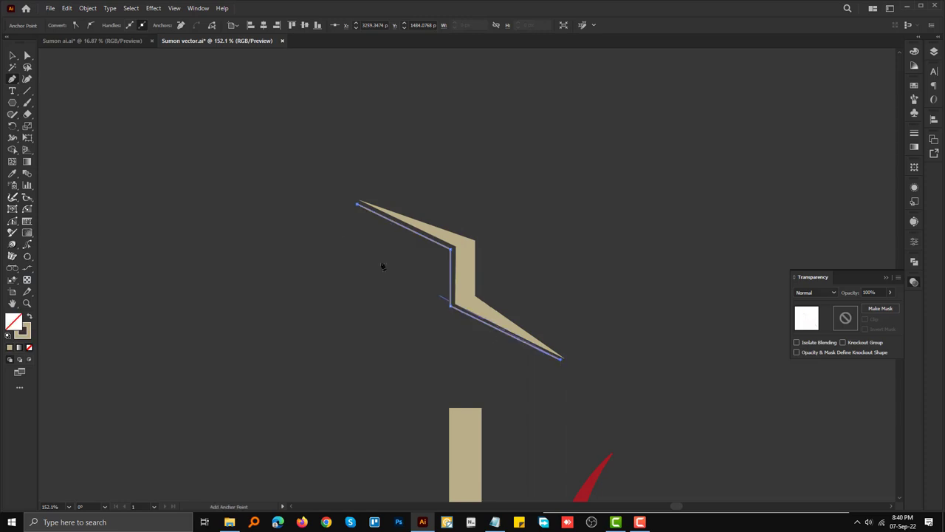
pyautogui.press('v')
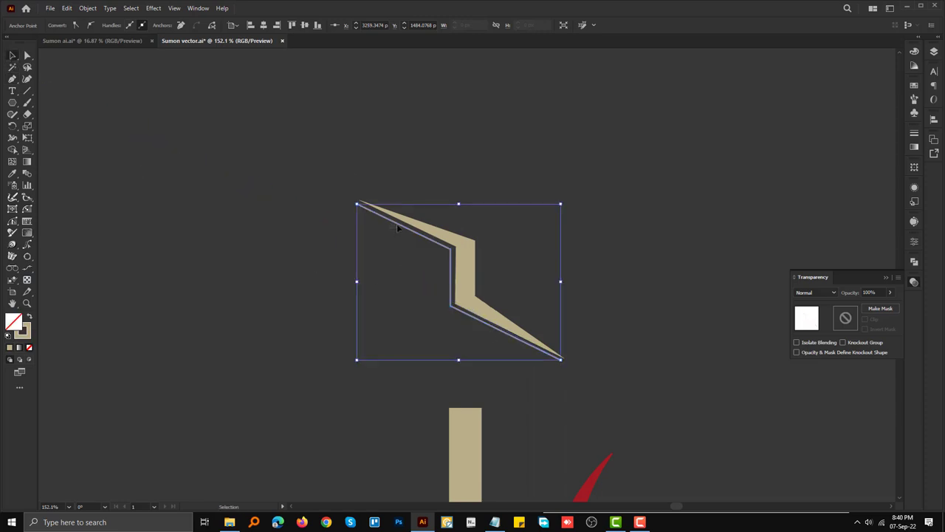
# Step: Give the zigzag a thicker stroke with the tapered elliptical width profile, then duplicate it leftward
pyautogui.click(117, 26)
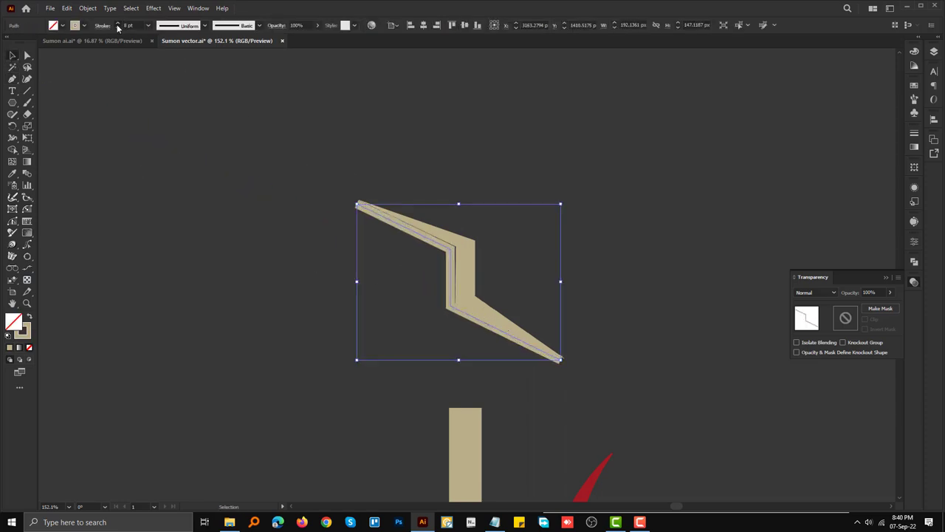
pyautogui.click(184, 28)
pyautogui.click(173, 49)
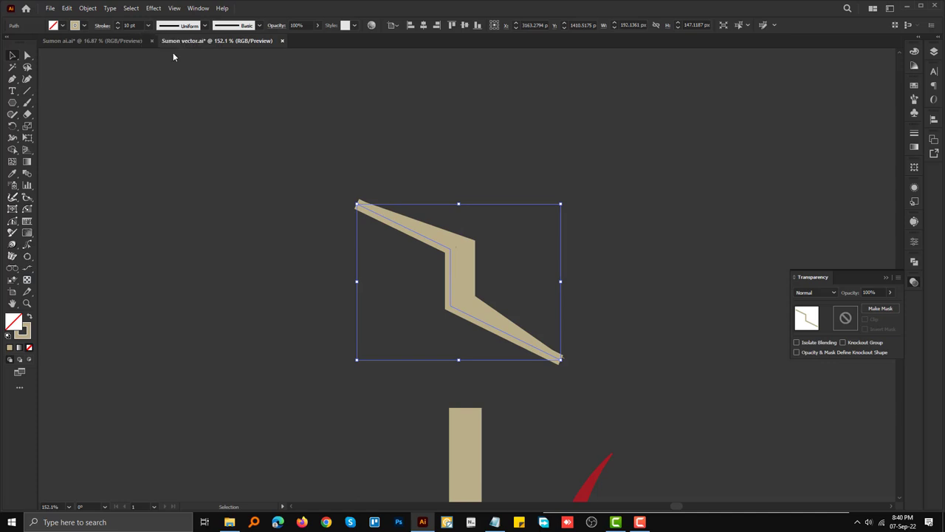
pyautogui.moveTo(418, 238); pyautogui.dragTo(344, 249)
pyautogui.click(118, 23)
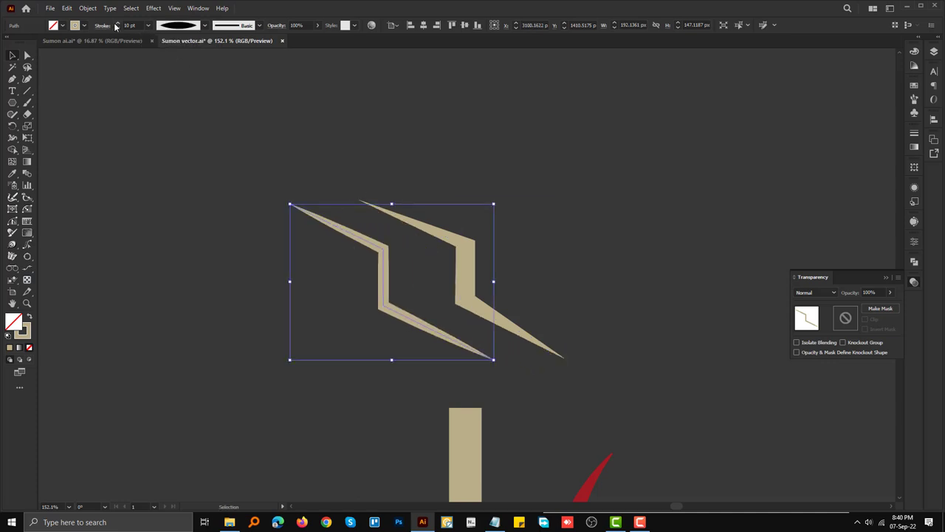
pyautogui.click(118, 23)
pyautogui.click(118, 23)
pyautogui.click(520, 192)
pyautogui.scroll(-4, 507, 264)
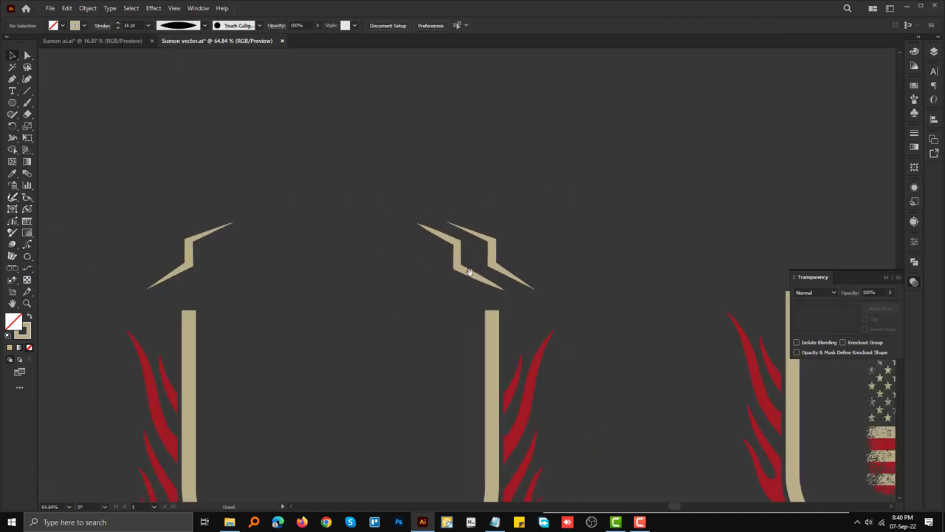
pyautogui.scroll(-1, 508, 264)
# Step: Reflect-copy the zigzag to the shield's other side and group both zigzags
pyautogui.rightClick(511, 242)
pyautogui.moveTo(539, 409)
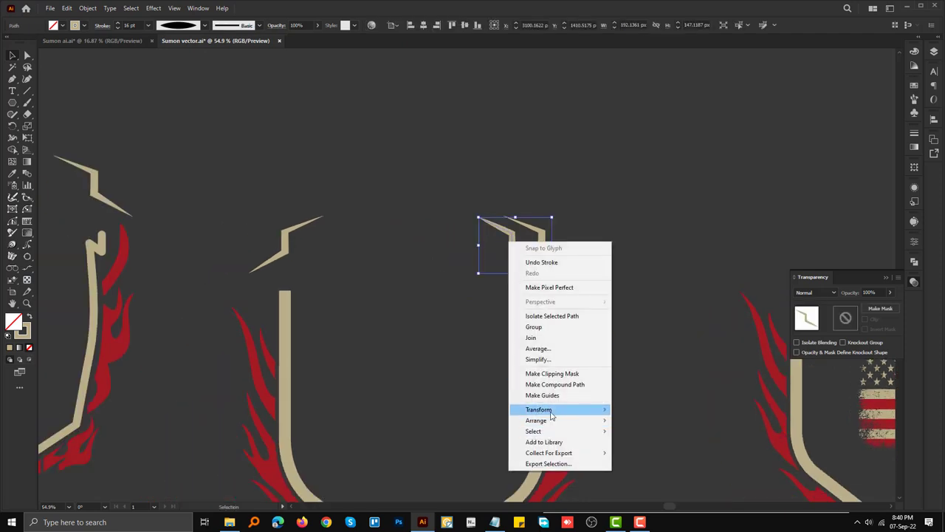
pyautogui.click(664, 445)
pyautogui.click(627, 322)
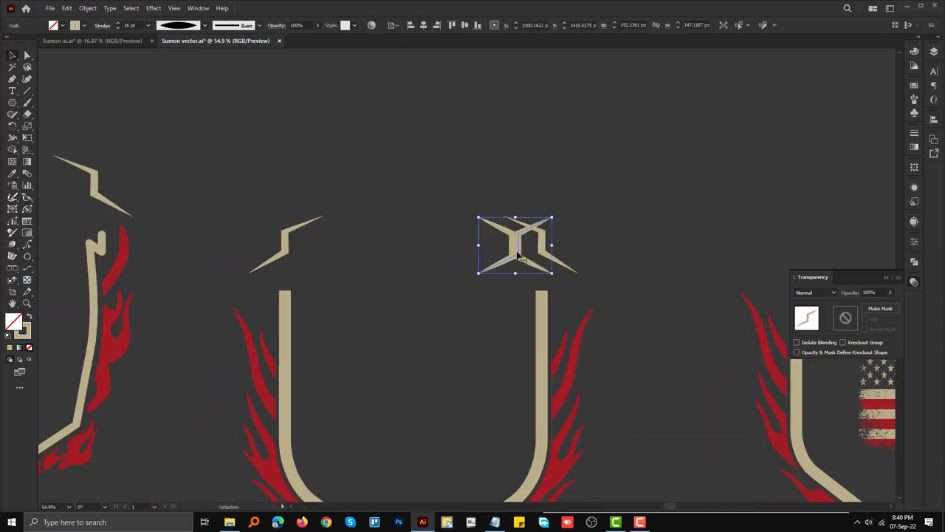
pyautogui.moveTo(536, 245); pyautogui.dragTo(353, 245)
pyautogui.moveTo(236, 200); pyautogui.dragTo(591, 281)
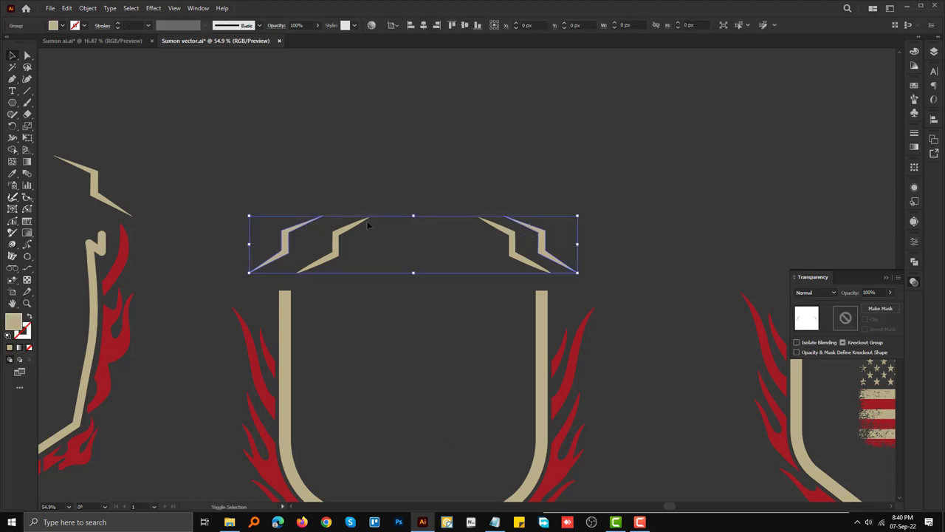
pyautogui.hotkey('ctrl', 'g')
pyautogui.scroll(-2, 352, 245)
# Step: Copy the zigzag pair onto the flag shield, centre it horizontally, and raise it slightly
pyautogui.moveTo(189, 262); pyautogui.dragTo(432, 254)
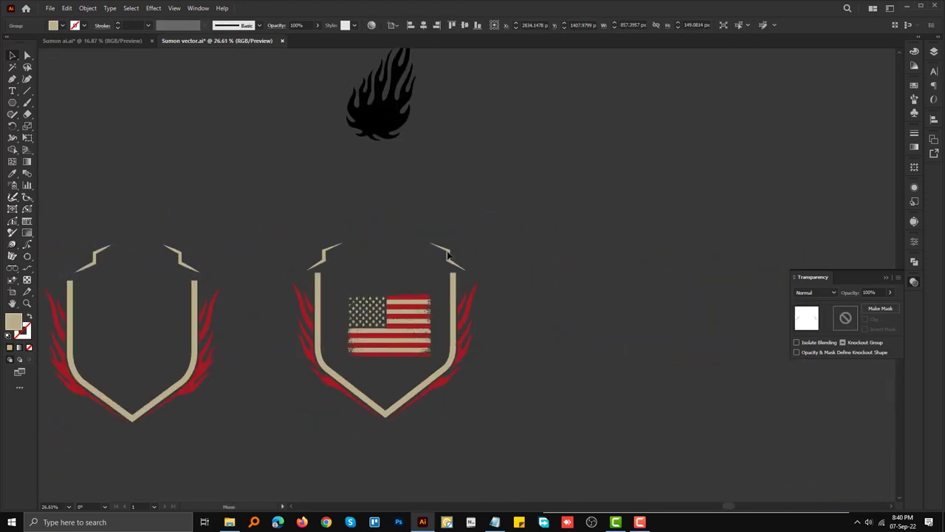
pyautogui.scroll(2, 458, 299)
pyautogui.click(458, 299)
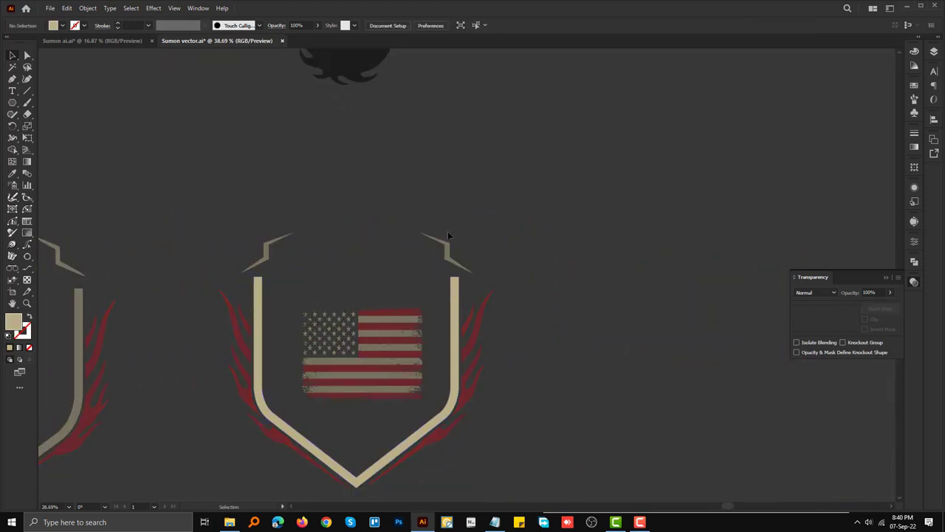
pyautogui.click(463, 269)
pyautogui.keyDown('shift'); pyautogui.click(456, 299); pyautogui.keyUp('shift')
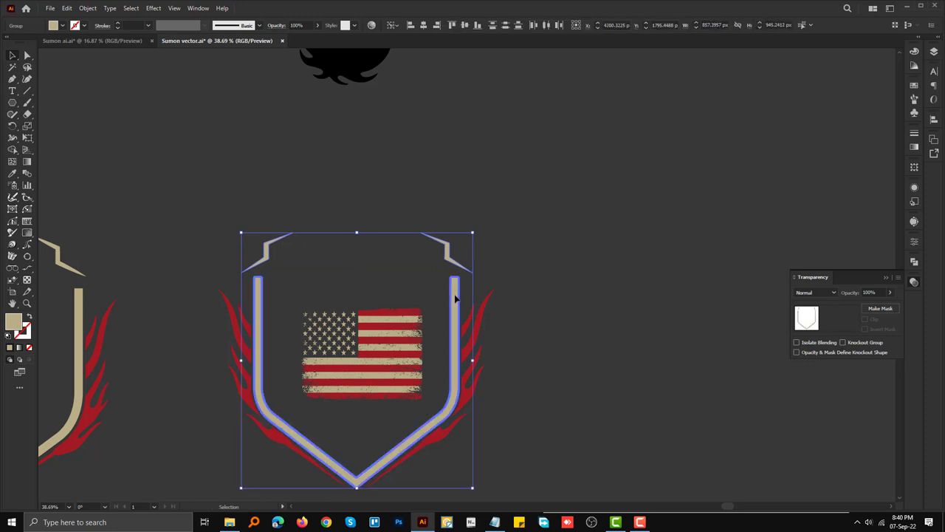
pyautogui.click(424, 26)
pyautogui.click(479, 252)
pyautogui.scroll(1, 478, 252)
pyautogui.moveTo(458, 260); pyautogui.dragTo(458, 240)
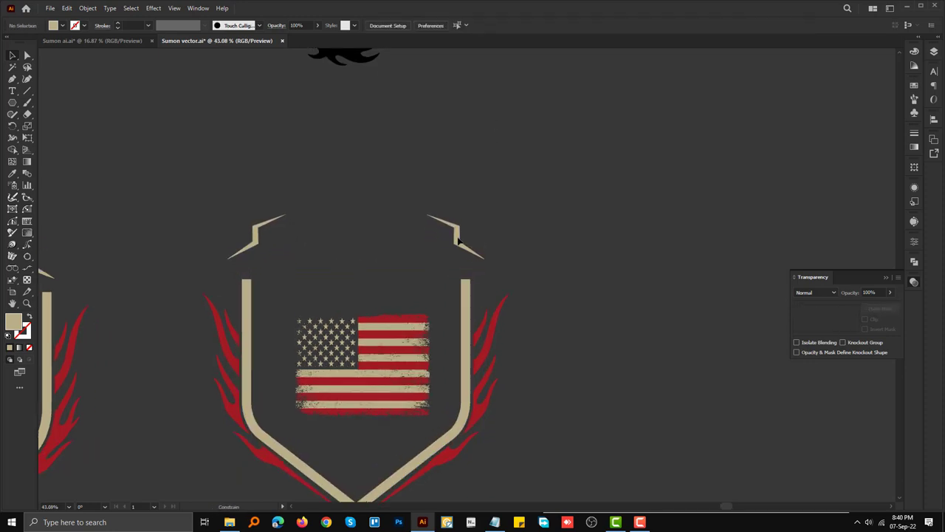
pyautogui.scroll(-3, 480, 363)
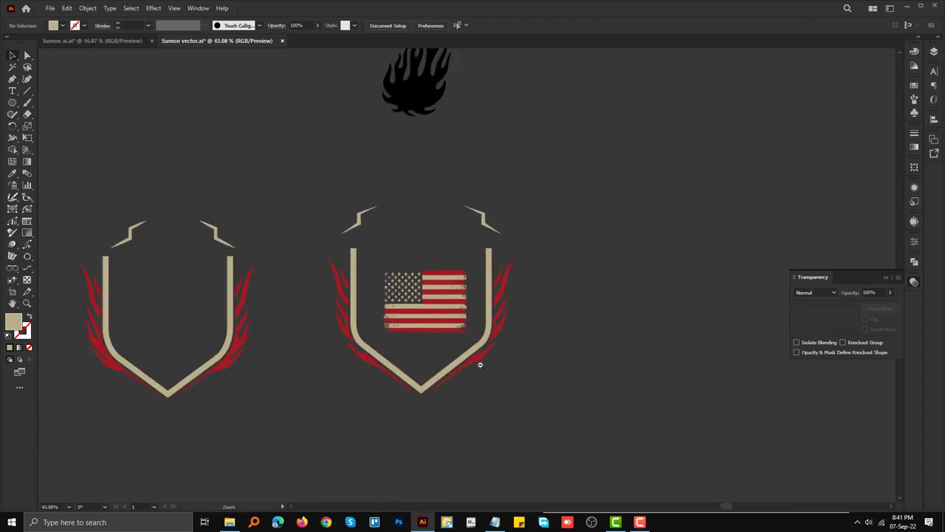
pyautogui.scroll(2, 468, 308)
# Step: Rotate the US flag 90 degrees and reflect it vertically
pyautogui.scroll(2, 501, 301)
pyautogui.click(513, 221)
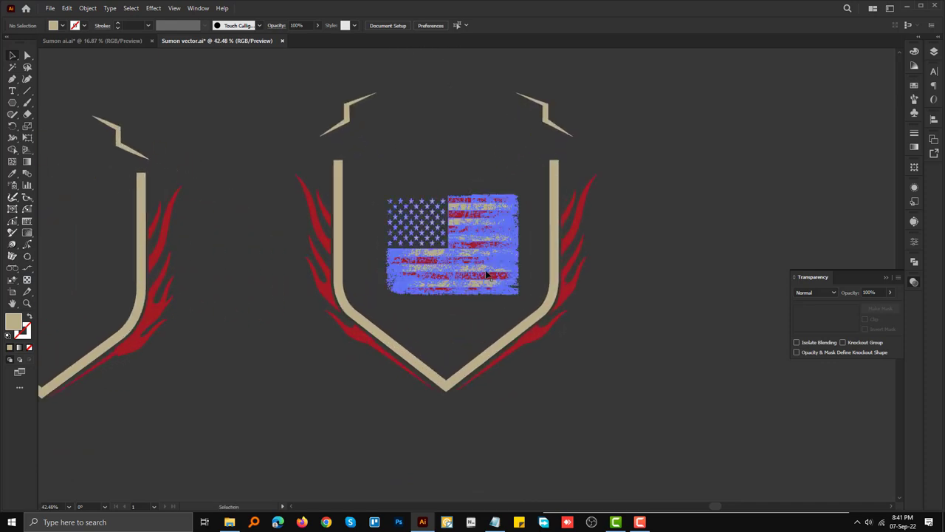
pyautogui.moveTo(532, 421); pyautogui.dragTo(526, 435)
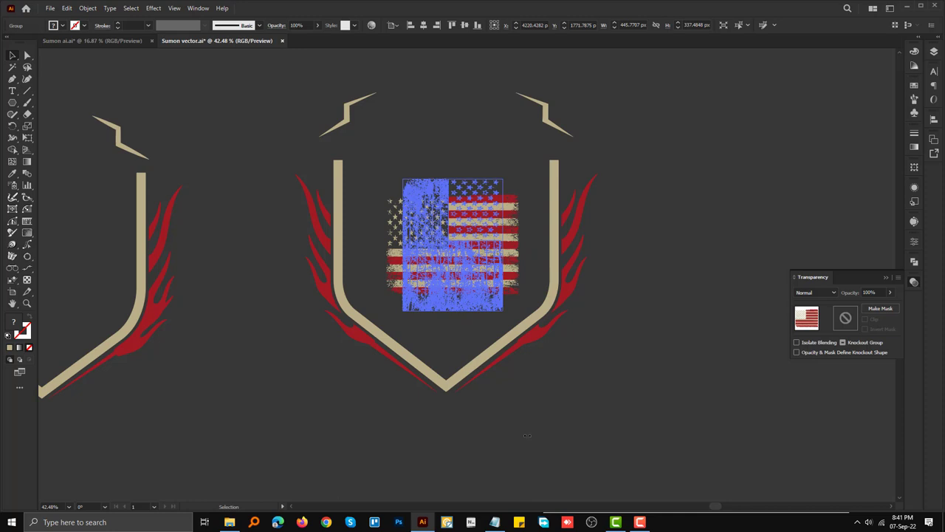
pyautogui.rightClick(460, 242)
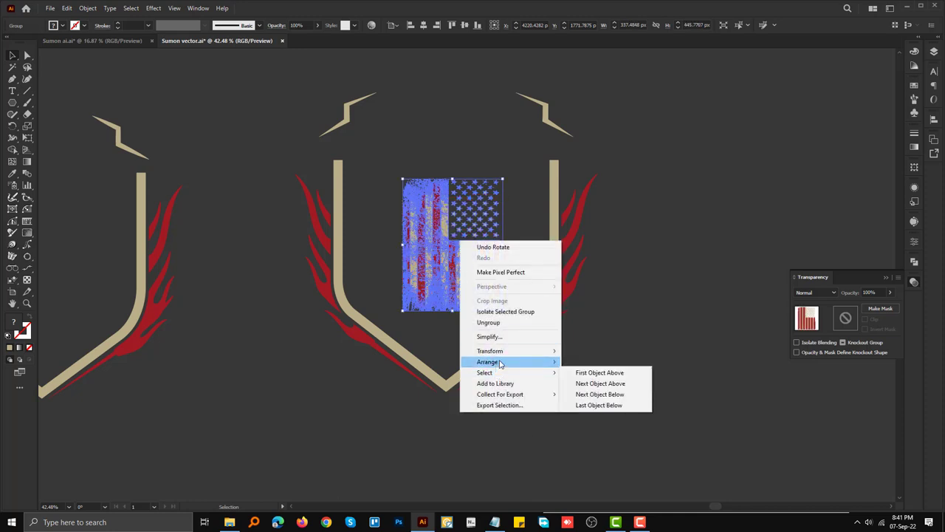
pyautogui.click(619, 388)
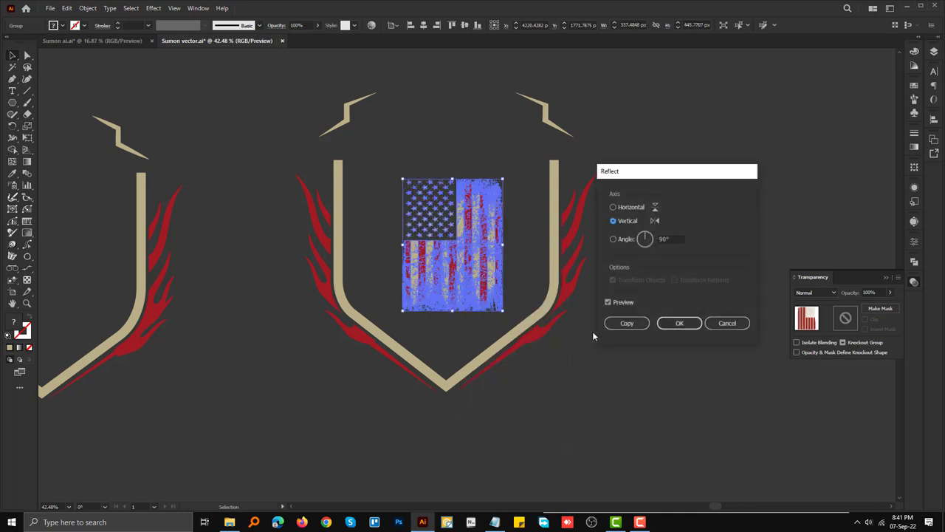
pyautogui.click(678, 325)
pyautogui.click(690, 270)
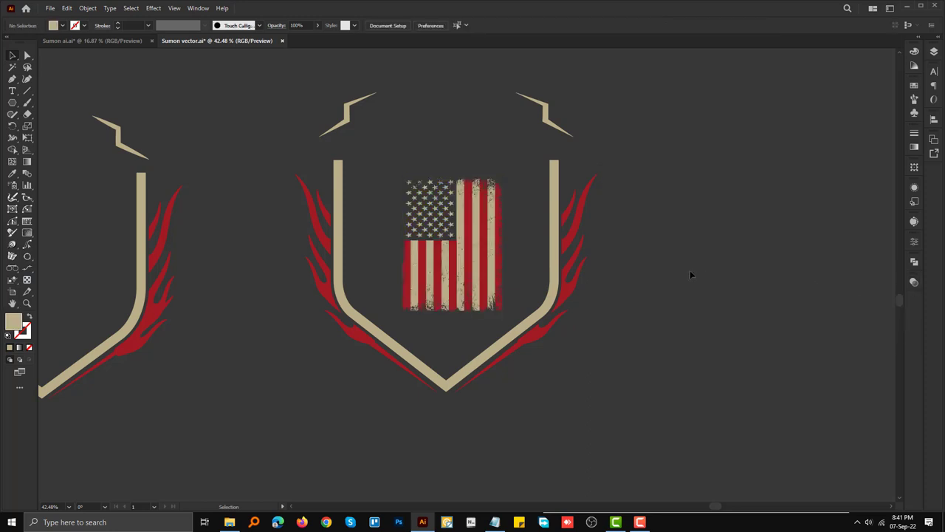
pyautogui.scroll(-2, 585, 224)
# Step: Move the flag up into the right shield and enlarge it to cover the whole shield
pyautogui.click(490, 265)
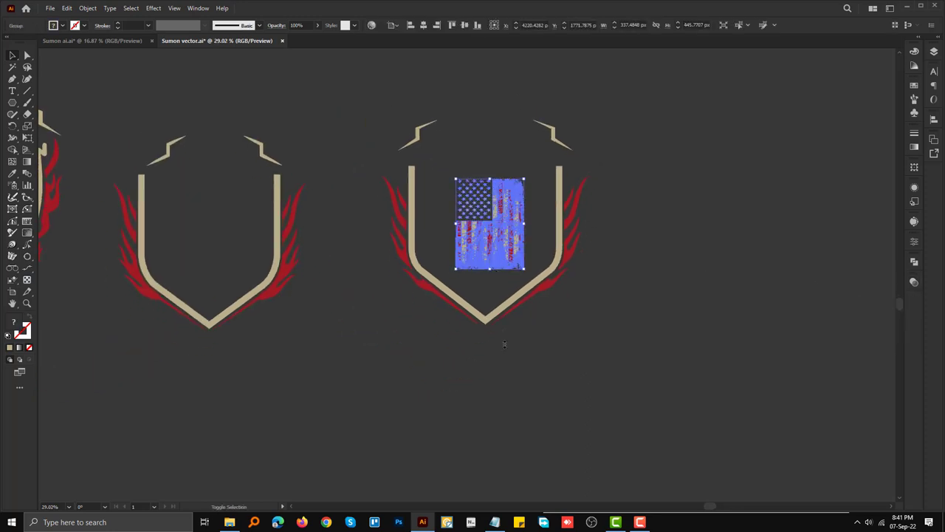
pyautogui.moveTo(504, 344); pyautogui.dragTo(507, 360)
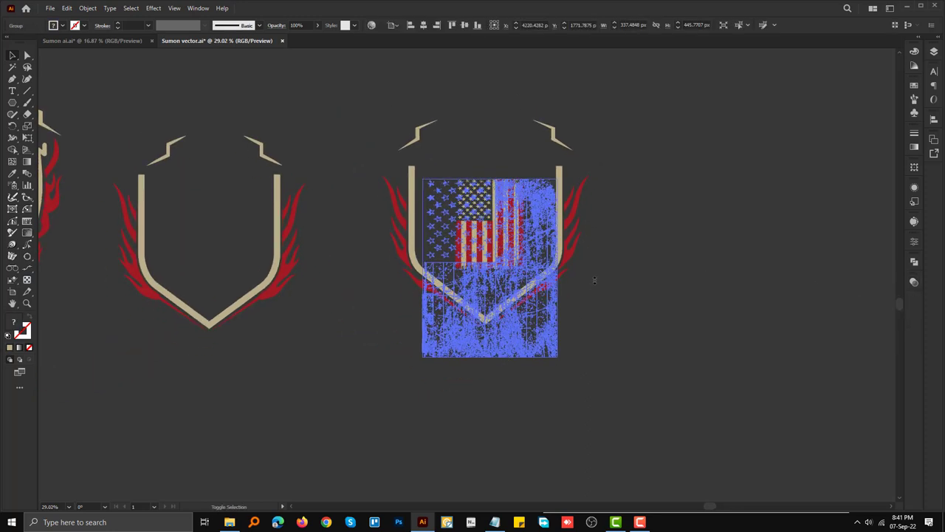
pyautogui.click(624, 268)
pyautogui.moveTo(540, 318); pyautogui.dragTo(532, 260)
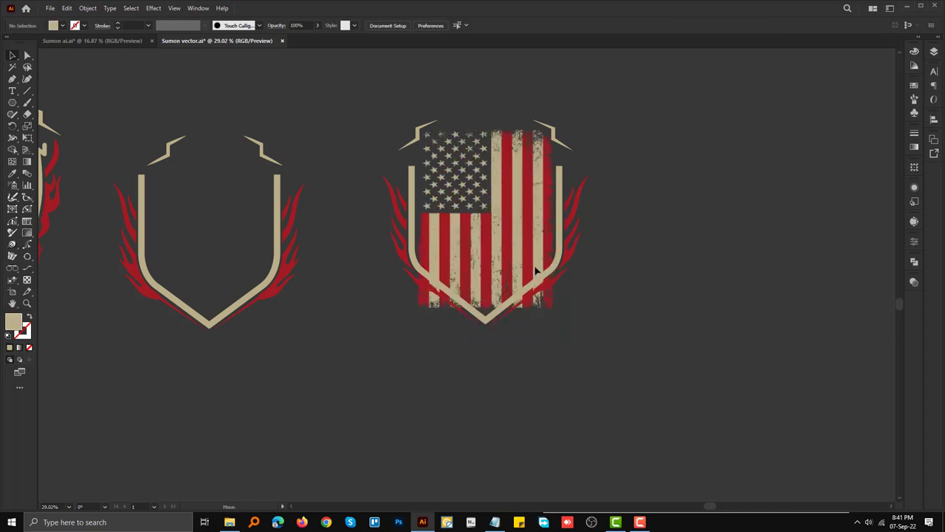
pyautogui.click(509, 300)
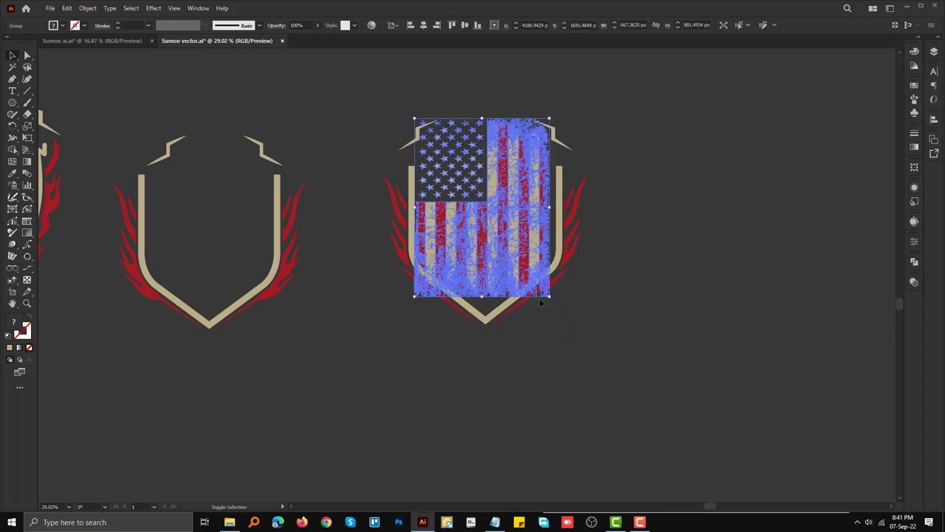
pyautogui.moveTo(563, 312); pyautogui.dragTo(565, 314)
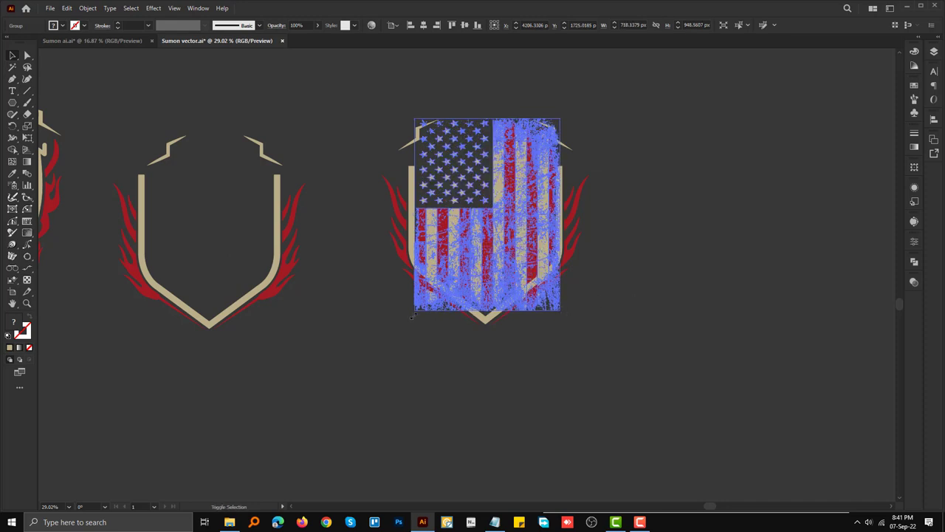
pyautogui.moveTo(412, 317); pyautogui.dragTo(413, 316)
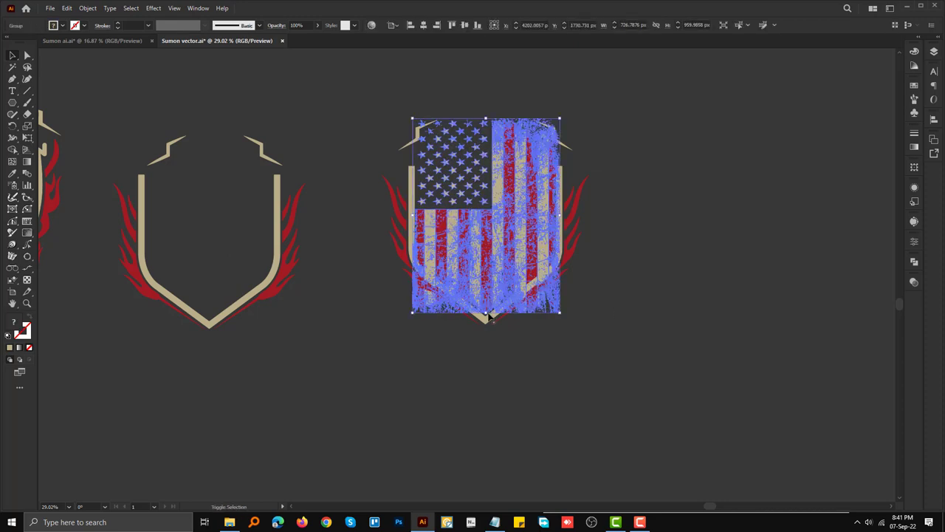
pyautogui.moveTo(486, 312); pyautogui.dragTo(487, 315)
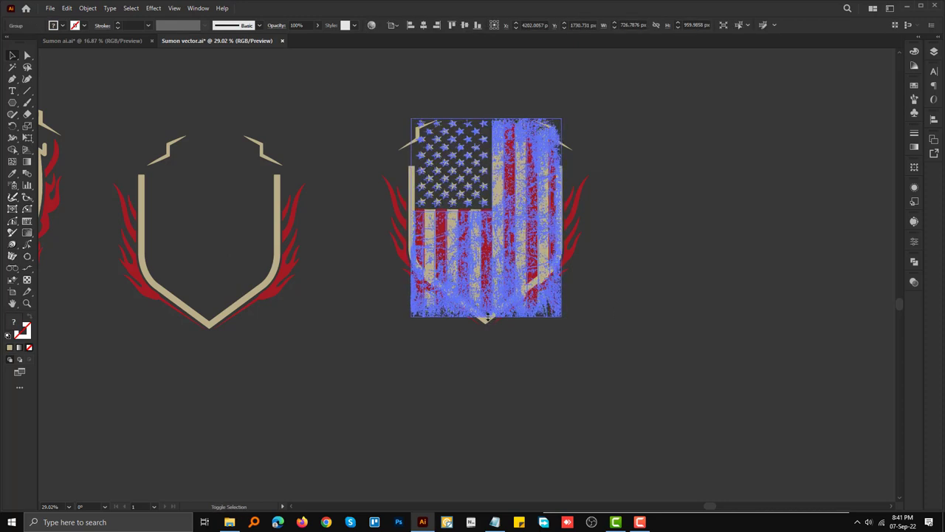
pyautogui.click(614, 276)
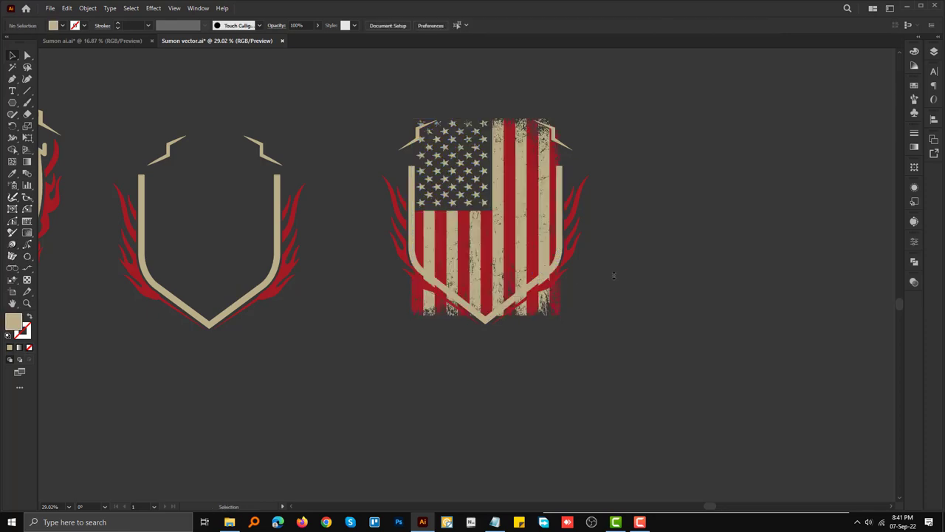
pyautogui.scroll(3, 392, 202)
pyautogui.click(423, 164)
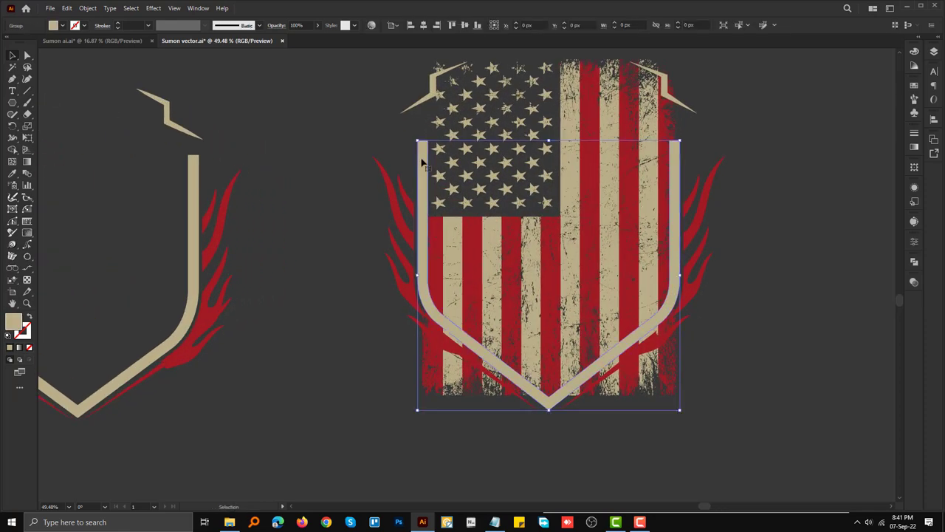
# Step: Copy the shield outline and paste the copy in front of the original
pyautogui.click(53, 9)
pyautogui.click(98, 56)
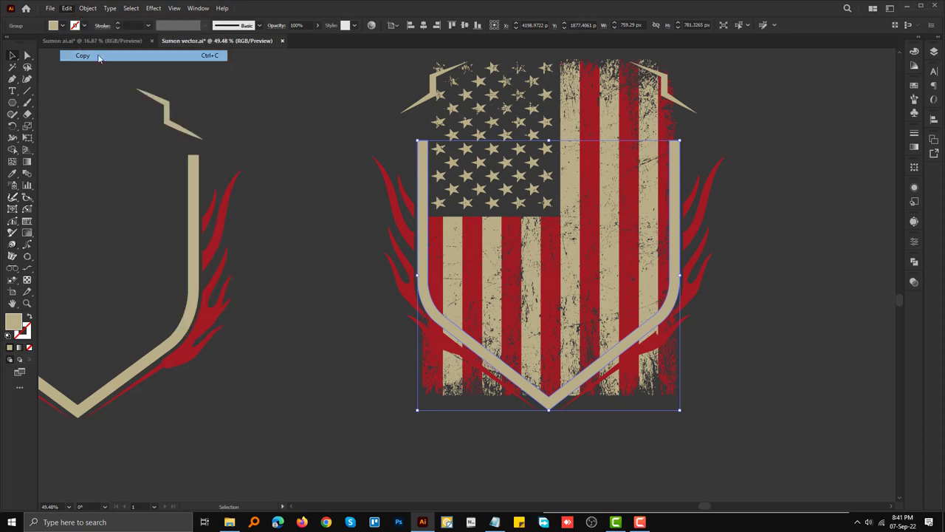
pyautogui.click(67, 8)
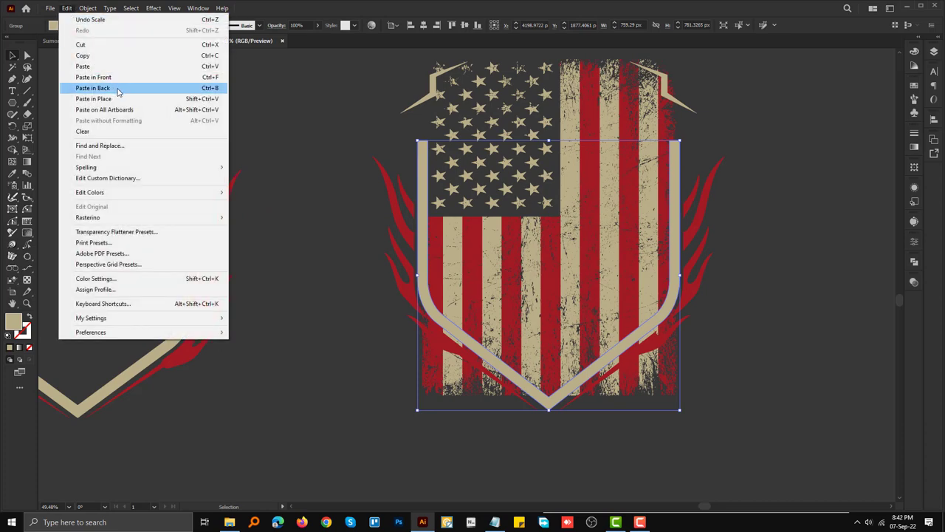
pyautogui.click(155, 78)
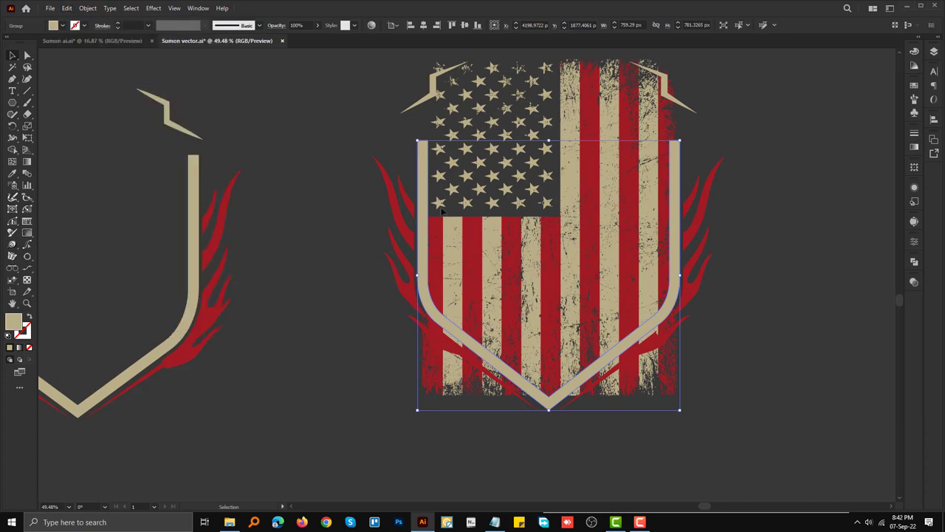
pyautogui.moveTo(428, 197); pyautogui.dragTo(333, 194)
pyautogui.hotkey('ctrl', 'z')
pyautogui.press('a')
pyautogui.press('v')
# Step: Select the flag with the shield copy and make the copy the flag's opacity mask
pyautogui.click(584, 209)
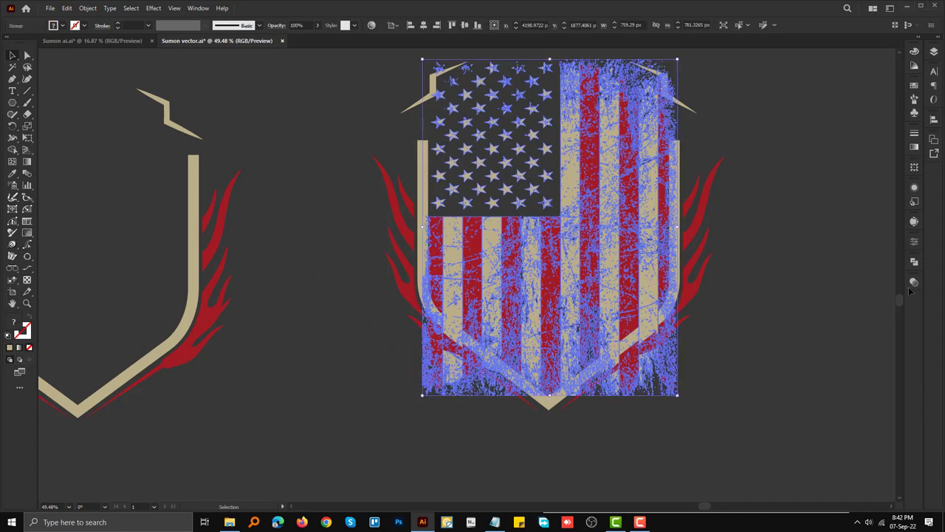
pyautogui.click(914, 283)
pyautogui.click(879, 308)
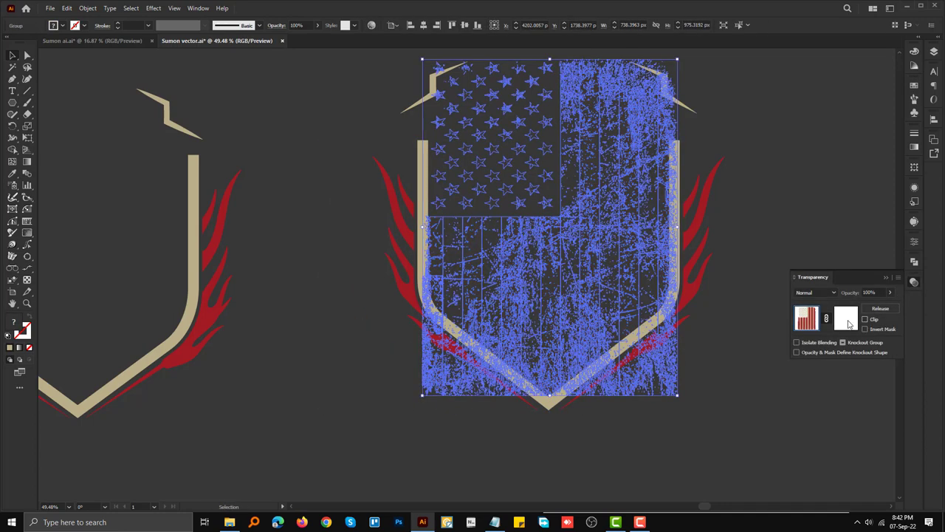
pyautogui.click(845, 318)
pyautogui.hotkey('ctrl', 'f')
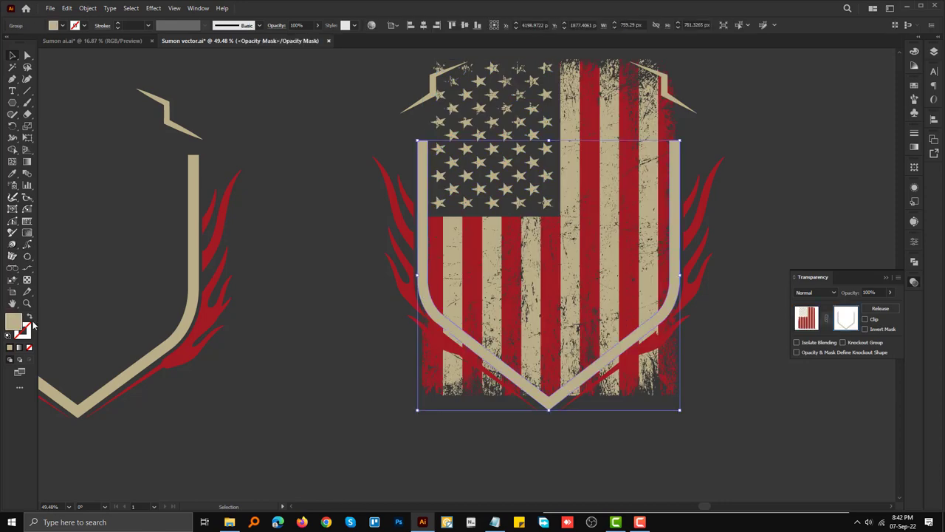
# Step: Fill the mask shape black (000000), then reopen the flag's opacity mask for editing
pyautogui.doubleClick(14, 321)
pyautogui.write('000000')
pyautogui.click(575, 199)
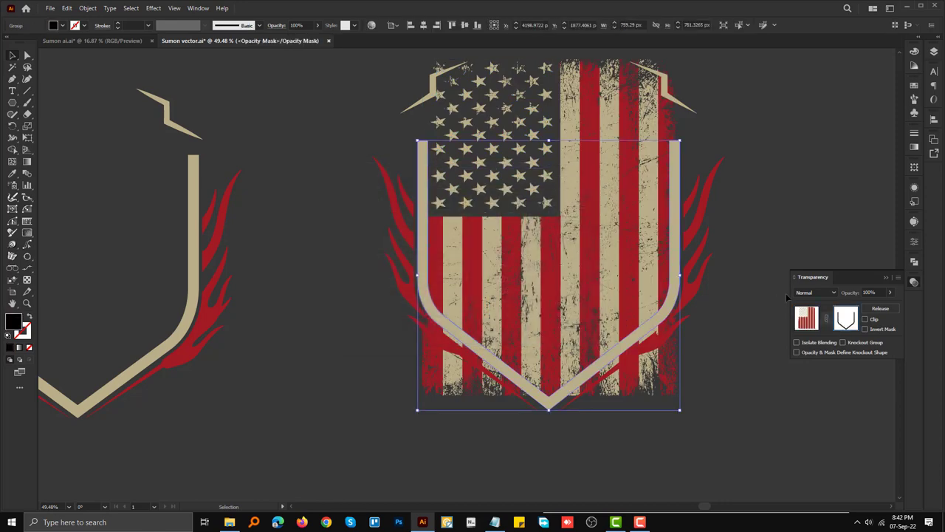
pyautogui.click(806, 318)
pyautogui.hotkey('ctrl', 'shift', 'a')
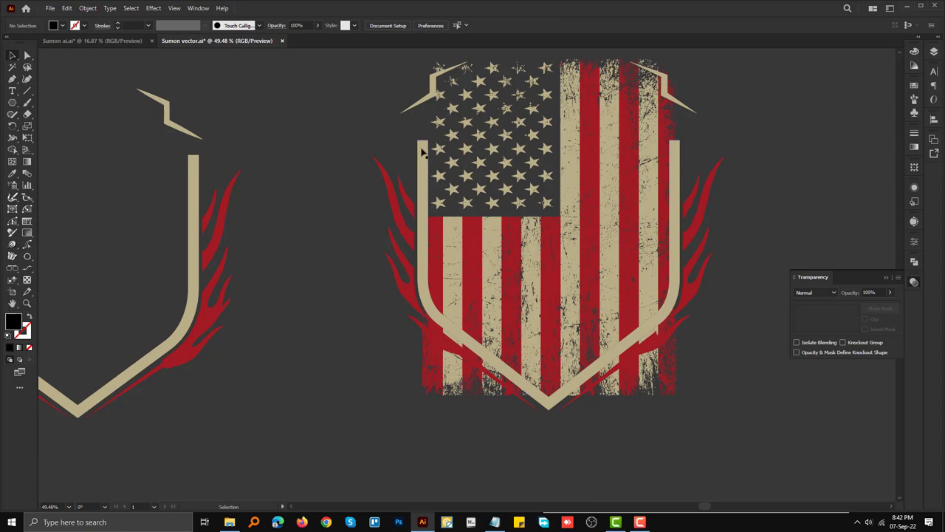
pyautogui.click(422, 151)
pyautogui.click(605, 263)
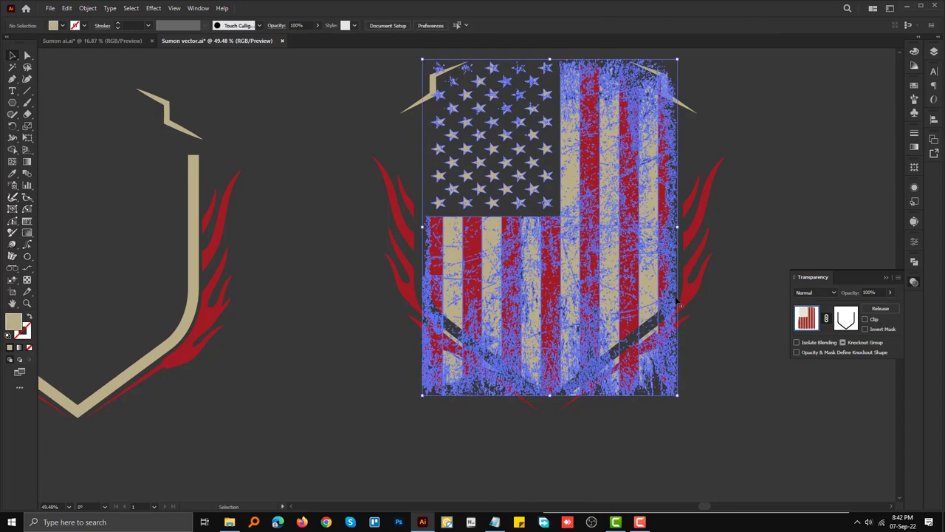
pyautogui.click(846, 319)
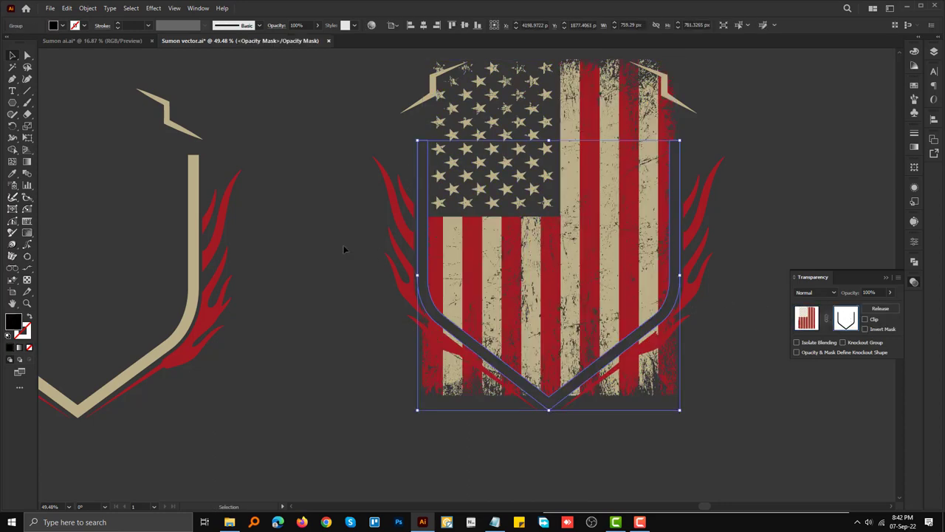
# Step: Trace the mask shape down the shield's left edge, around its bottom tip and up the right
pyautogui.click(407, 147)
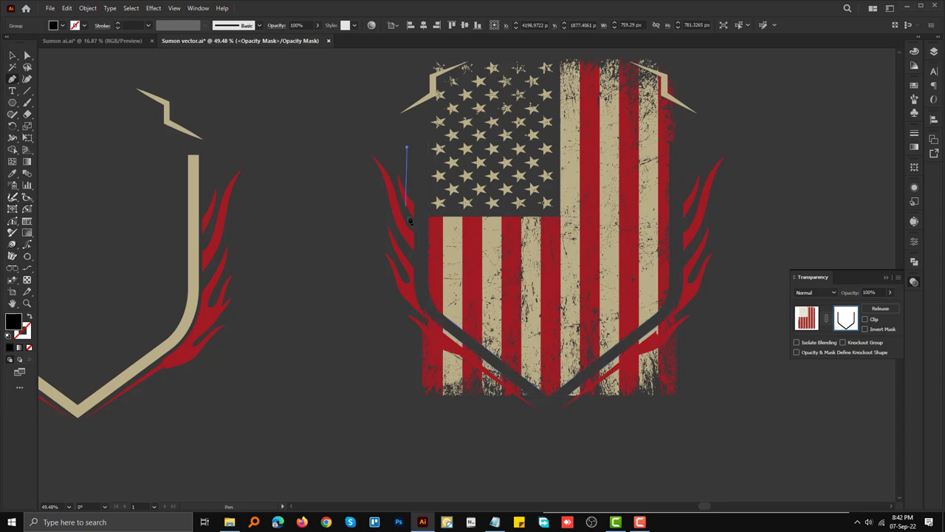
pyautogui.click(423, 229)
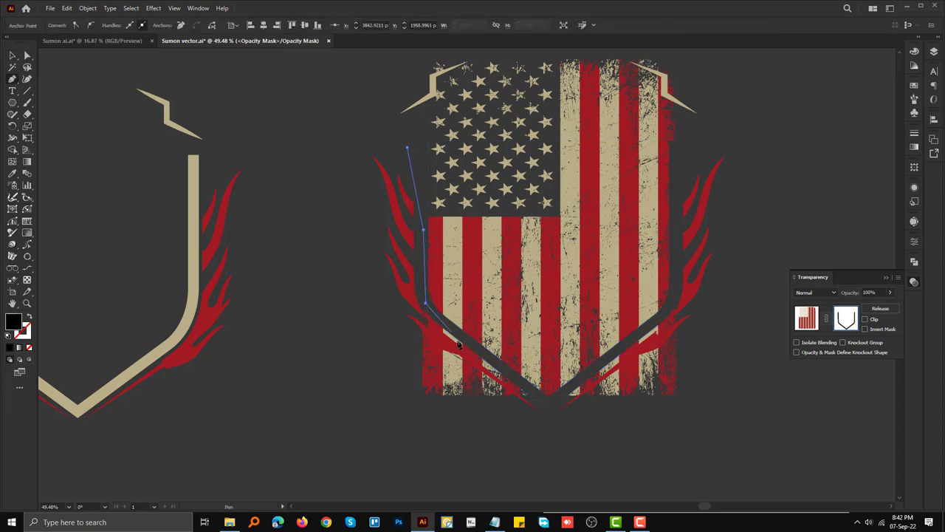
pyautogui.click(507, 372)
pyautogui.click(545, 398)
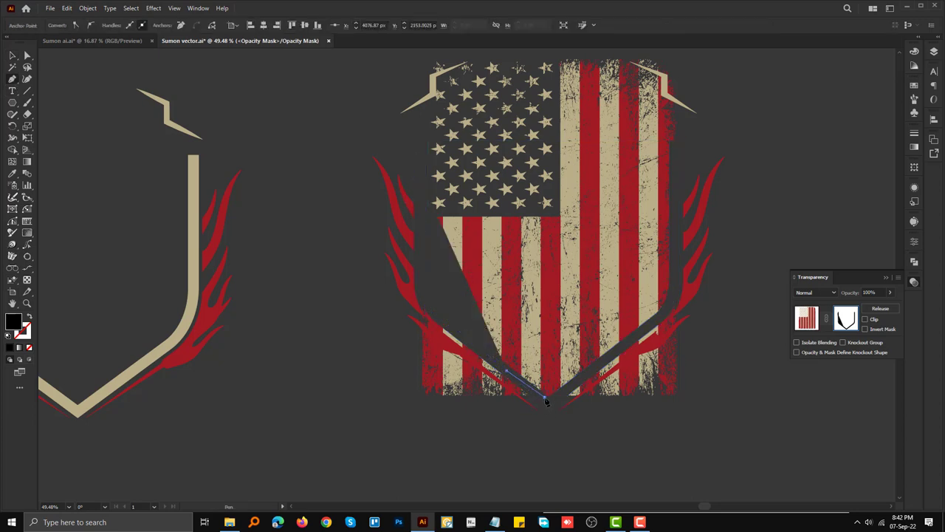
pyautogui.click(550, 399)
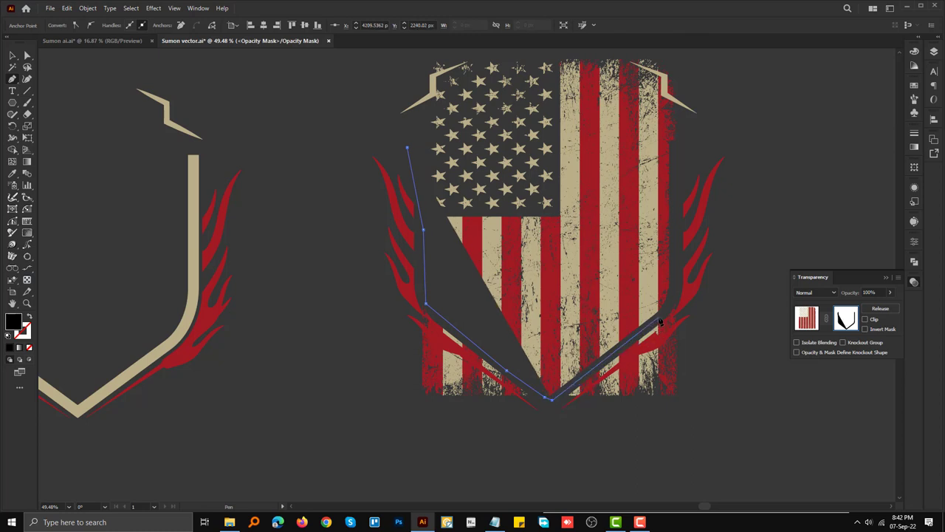
pyautogui.click(659, 319)
pyautogui.click(674, 299)
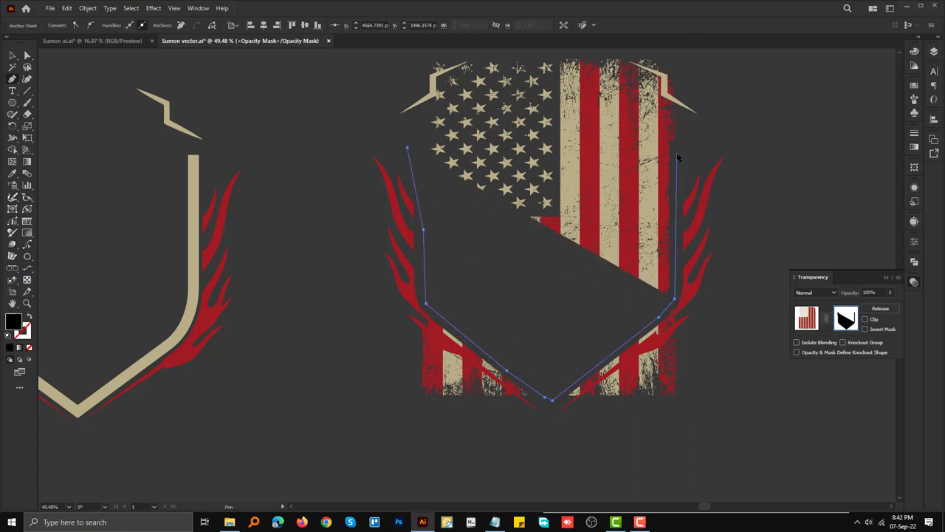
pyautogui.click(676, 145)
pyautogui.click(744, 124)
pyautogui.click(746, 254)
# Step: Undo the misplaced bottom points, redraw the mask's bottom edge, then zoom in on the flag
pyautogui.click(494, 429)
pyautogui.click(423, 373)
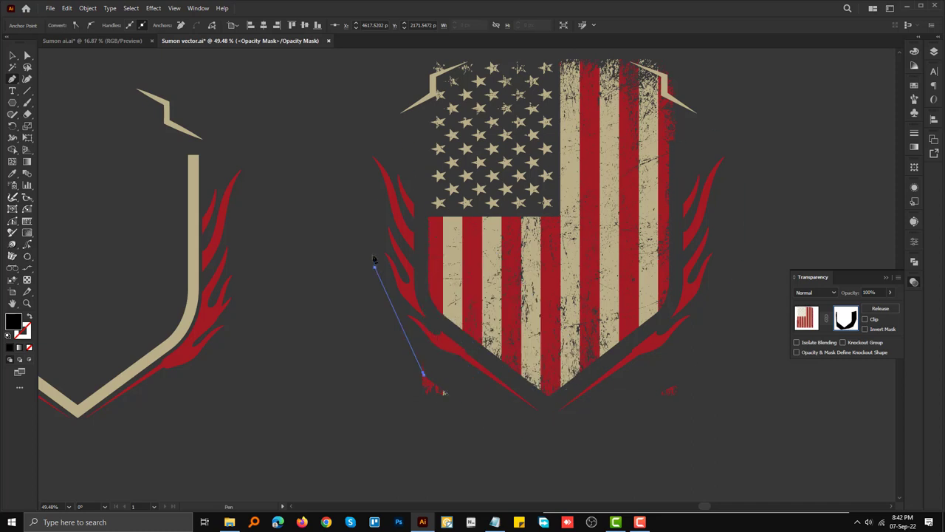
pyautogui.hotkey('ctrl', 'z')
pyautogui.hotkey('ctrl', 'z')
pyautogui.hotkey('ctrl', 'z')
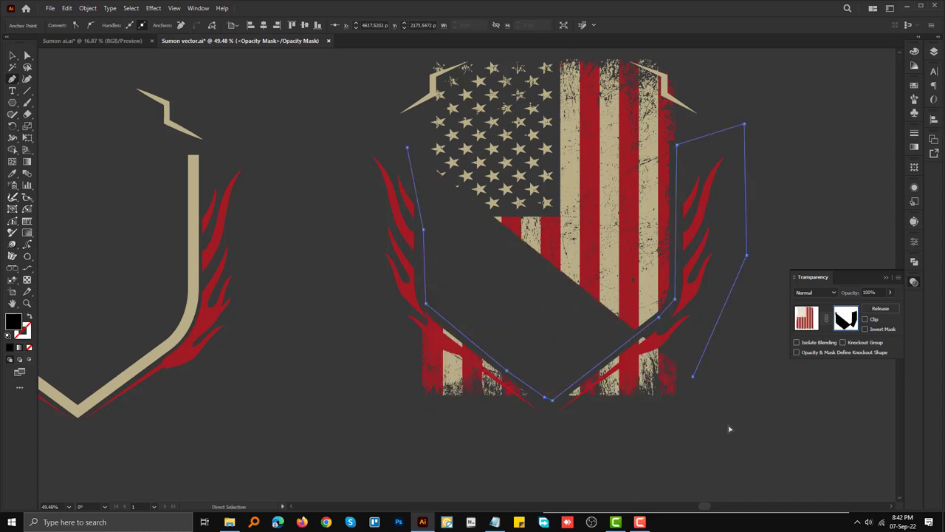
pyautogui.click(682, 425)
pyautogui.click(532, 419)
pyautogui.click(442, 414)
pyautogui.click(383, 376)
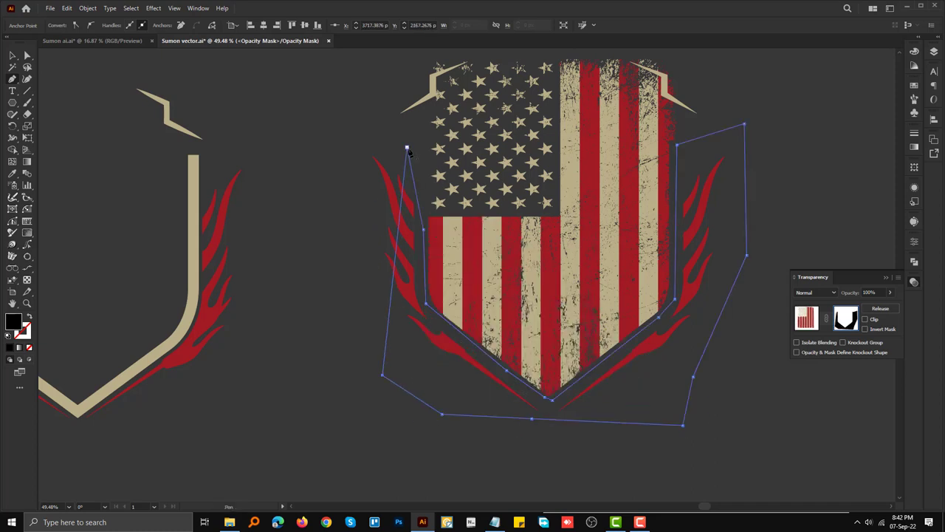
pyautogui.click(485, 276)
pyautogui.scroll(-1, 485, 296)
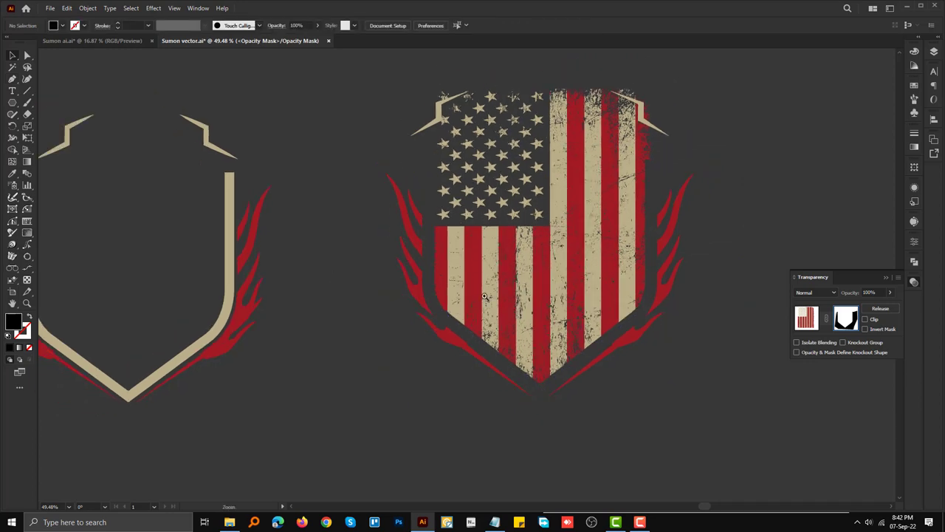
pyautogui.moveTo(628, 126); pyautogui.dragTo(774, 229)
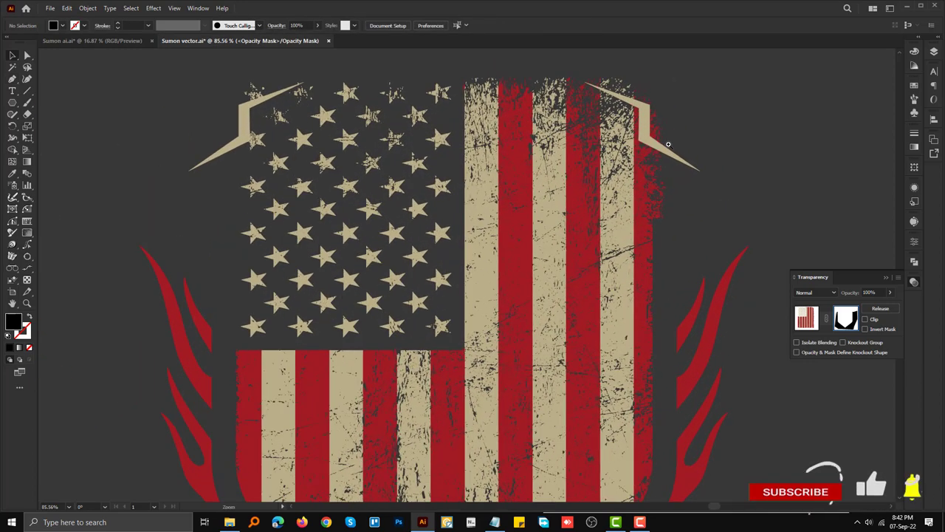
# Step: Convert the top zigzag wing shapes into filled paths and fill them black
pyautogui.click(806, 317)
pyautogui.click(759, 152)
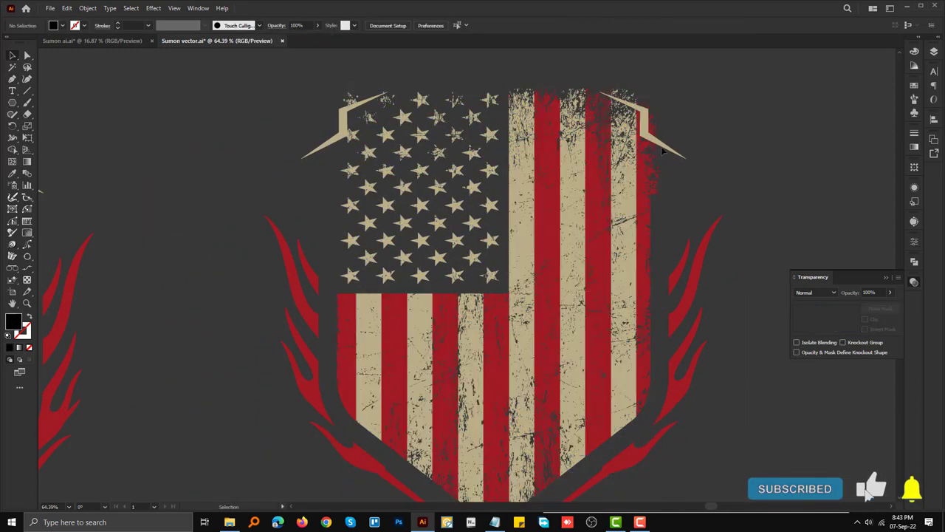
pyautogui.click(662, 149)
pyautogui.click(87, 8)
pyautogui.moveTo(99, 267)
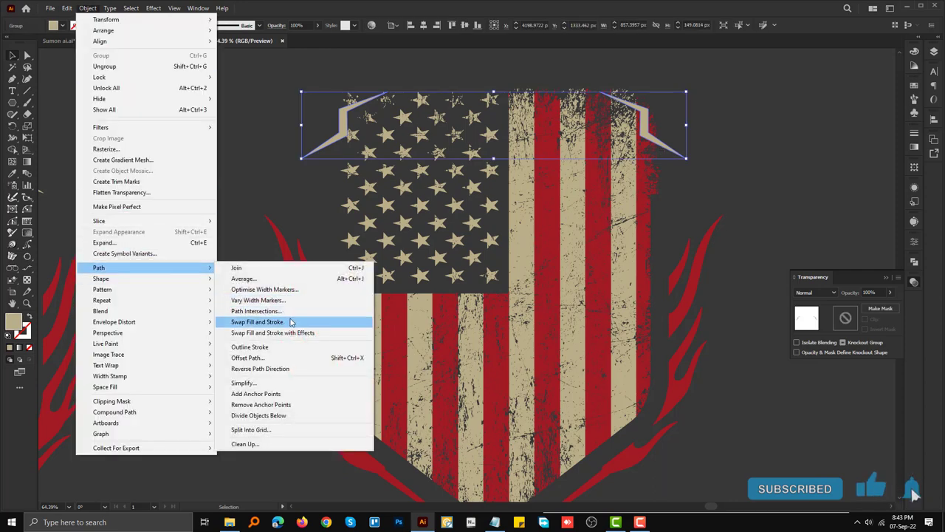
pyautogui.click(259, 357)
pyautogui.click(234, 270)
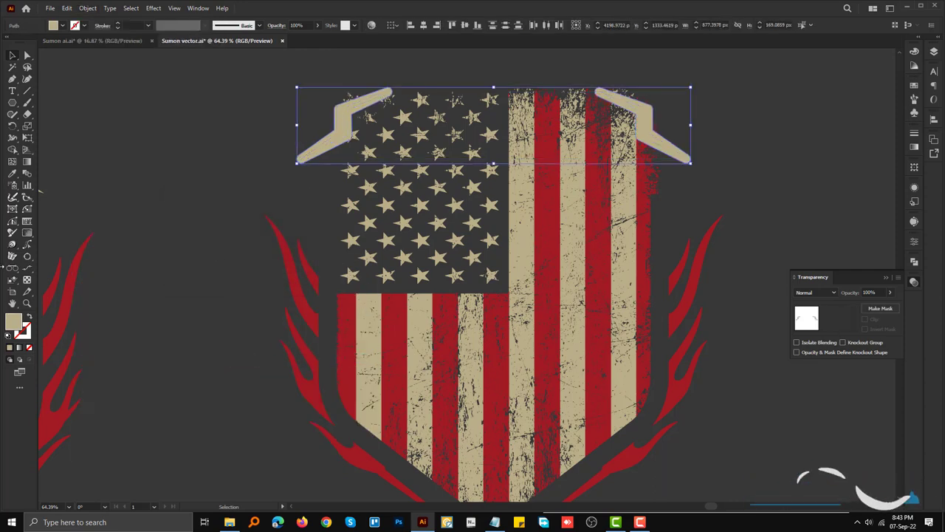
pyautogui.doubleClick(14, 323)
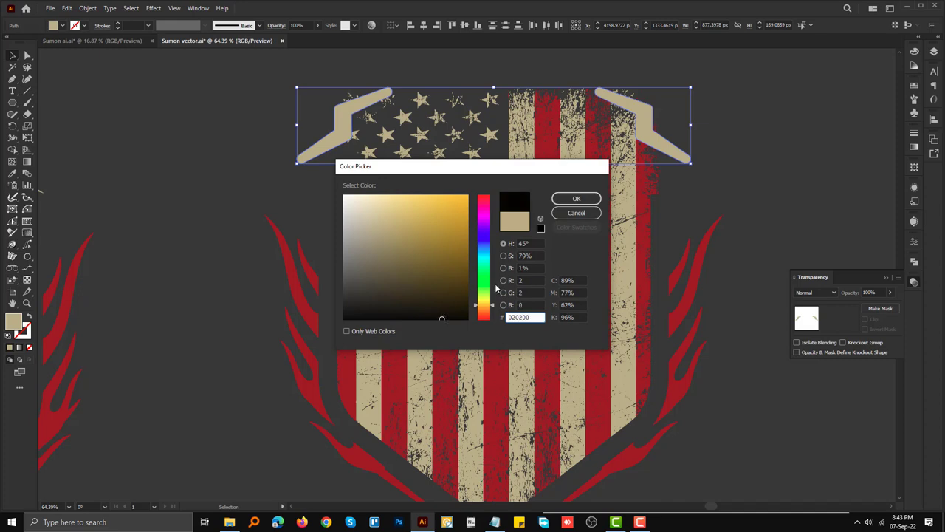
pyautogui.click(587, 200)
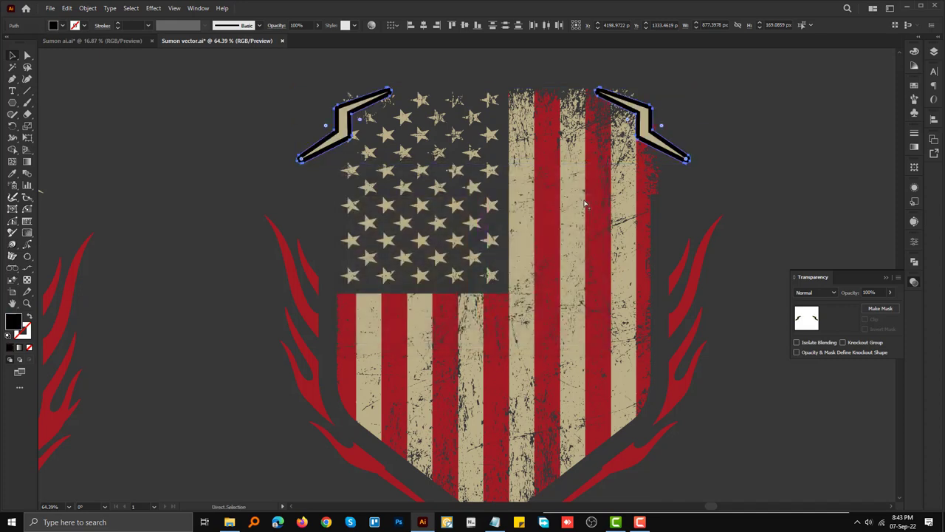
# Step: Cut the black wings, make an opacity mask on the flag, and open it for editing
pyautogui.hotkey('ctrl', 'x')
pyautogui.click(609, 174)
pyautogui.click(880, 308)
pyautogui.click(845, 319)
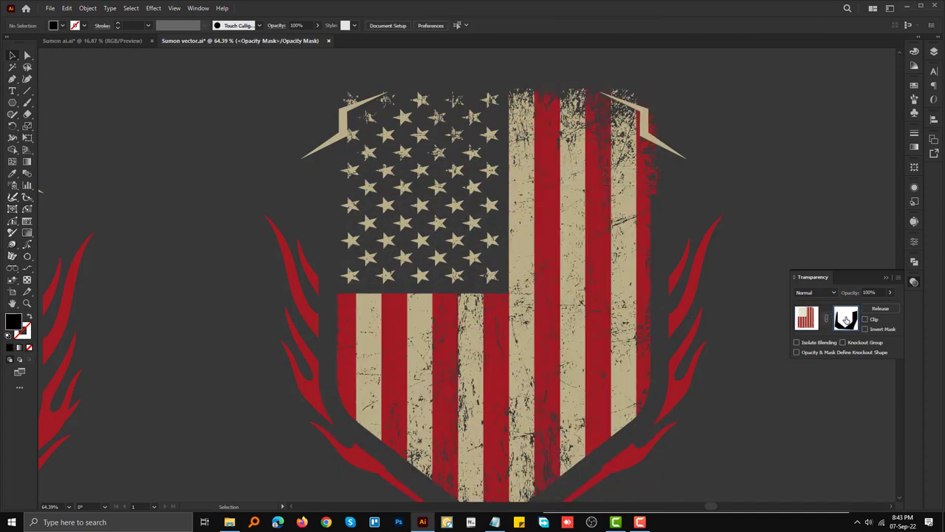
# Step: Extend the wing path across the flag's top edge, close it, then zoom to fit
pyautogui.scroll(3, 716, 150)
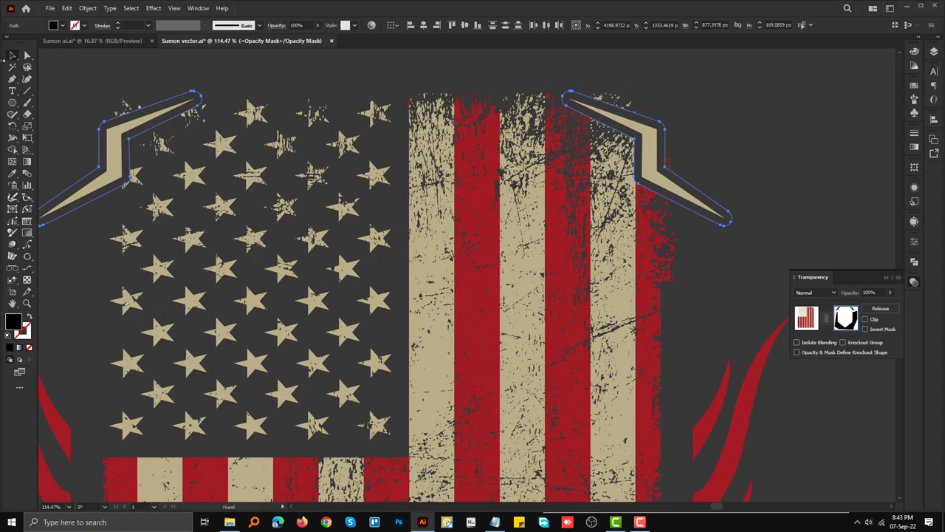
pyautogui.click(661, 181)
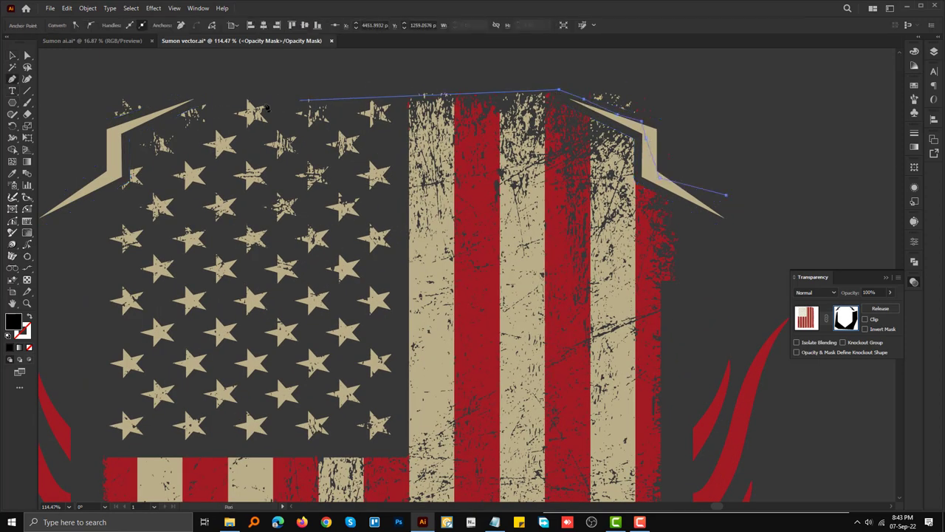
pyautogui.click(191, 96)
pyautogui.click(612, 63)
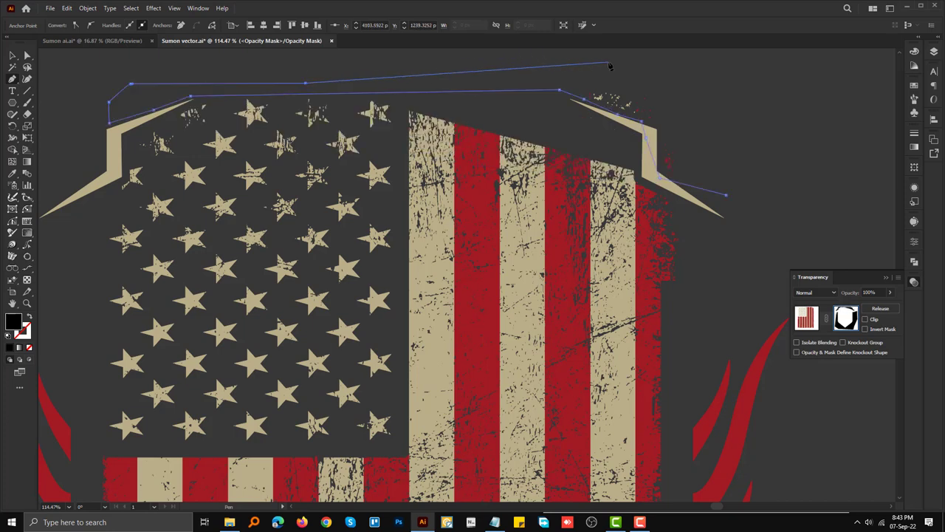
pyautogui.click(761, 175)
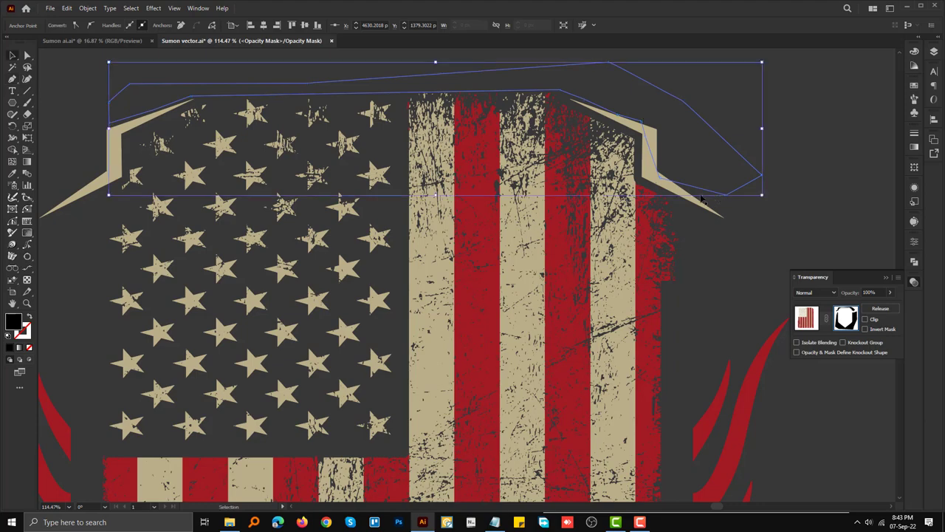
pyautogui.click(728, 250)
pyautogui.hotkey('ctrl', '0')
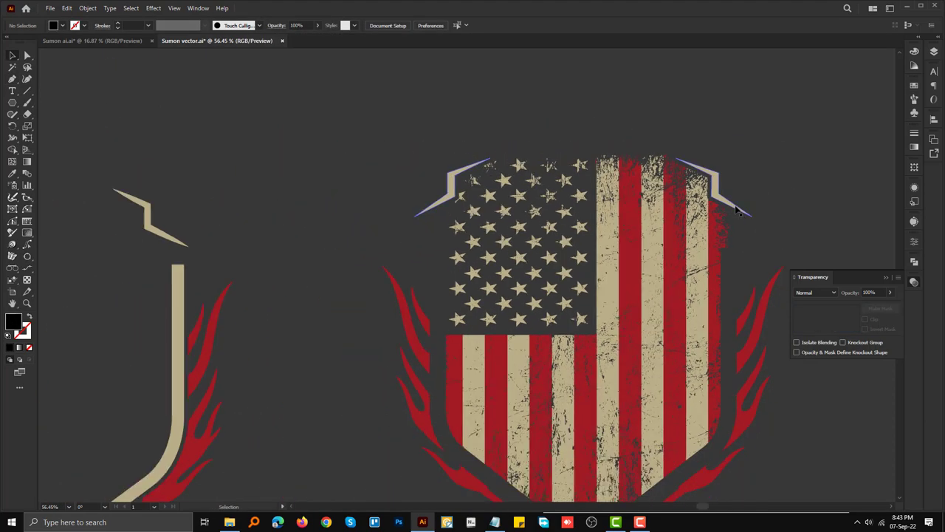
# Step: Create an offset path copy of the tan shield frame
pyautogui.click(699, 263)
pyautogui.moveTo(615, 332); pyautogui.dragTo(608, 331)
pyautogui.click(647, 248)
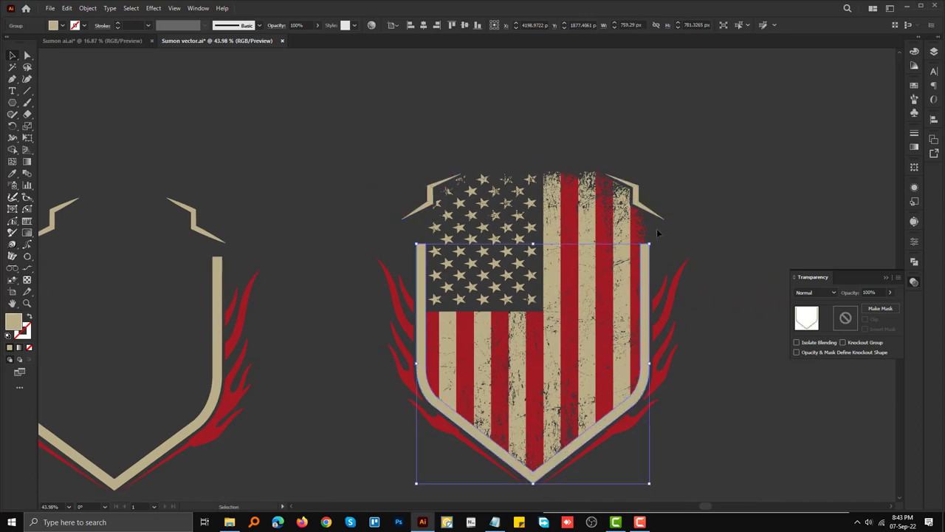
pyautogui.scroll(2, 686, 213)
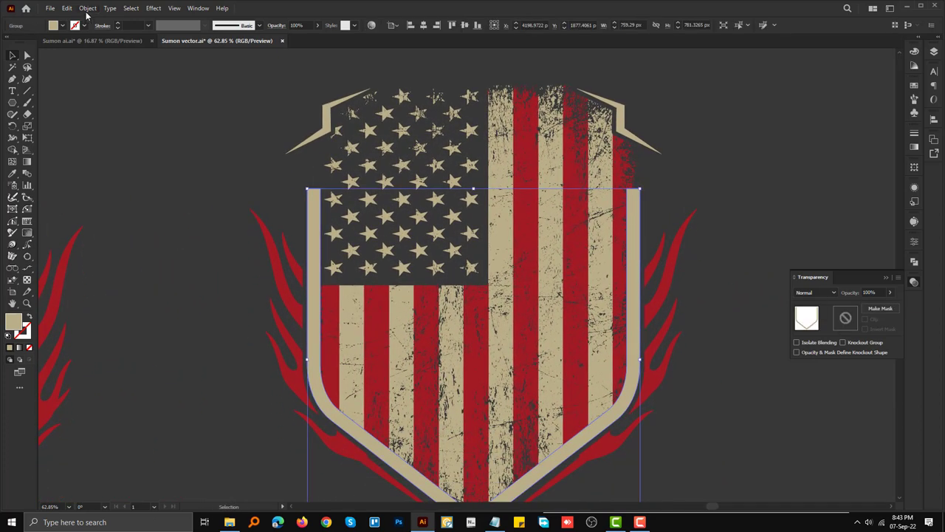
pyautogui.click(88, 8)
pyautogui.click(272, 358)
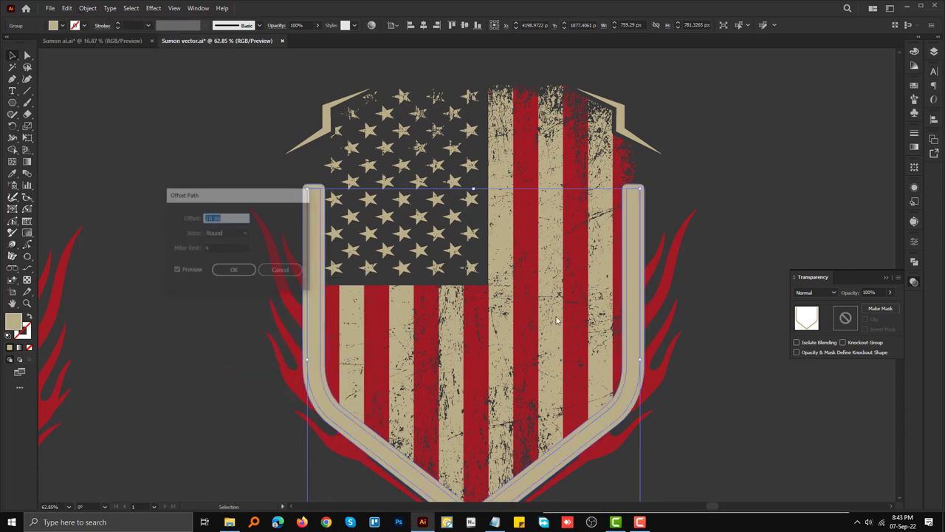
pyautogui.click(233, 269)
# Step: Fill the offset shape black and add it to the flag's opacity mask
pyautogui.doubleClick(13, 321)
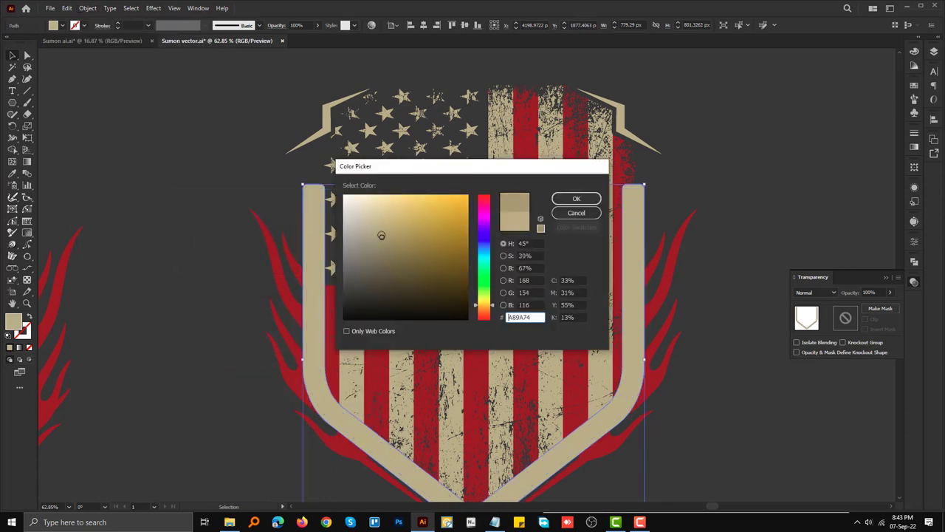
pyautogui.click(576, 199)
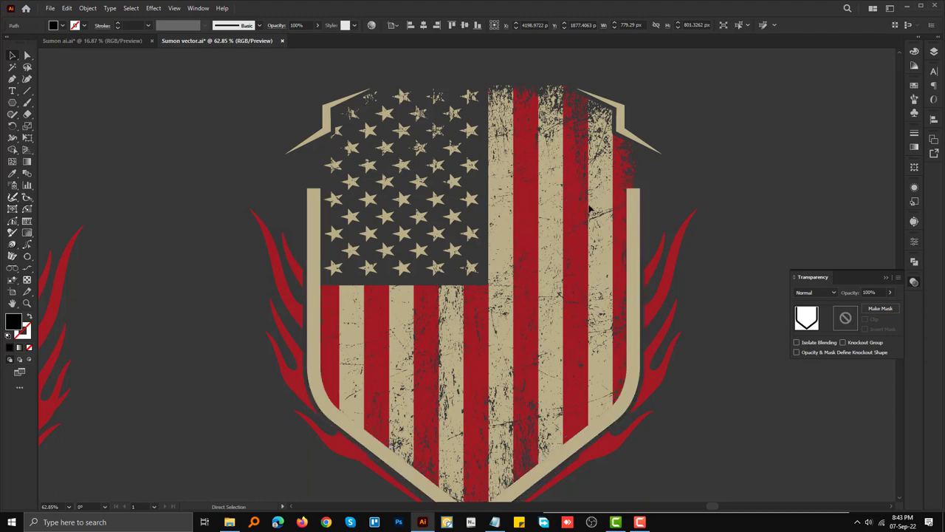
pyautogui.click(846, 322)
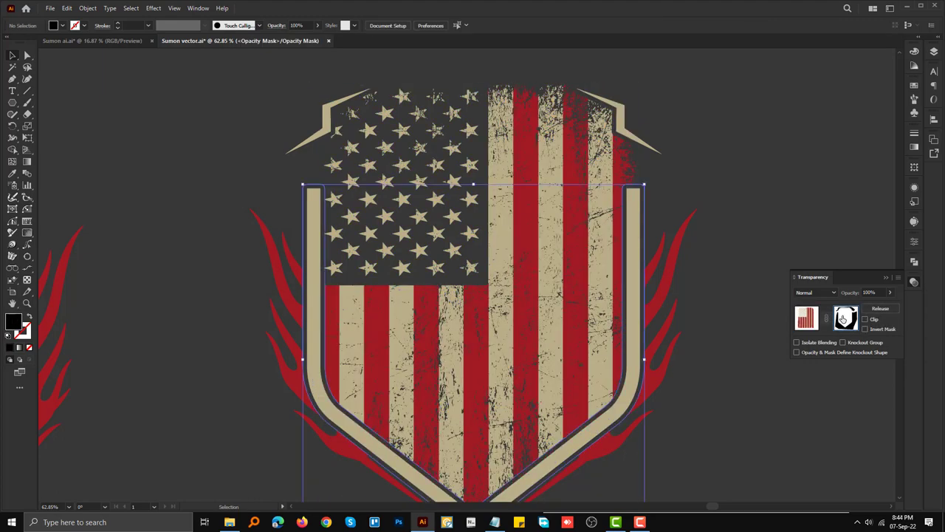
pyautogui.click(806, 313)
pyautogui.click(730, 217)
# Step: Select the masked flag shield and apply Object > Expand Appearance
pyautogui.scroll(-2, 730, 216)
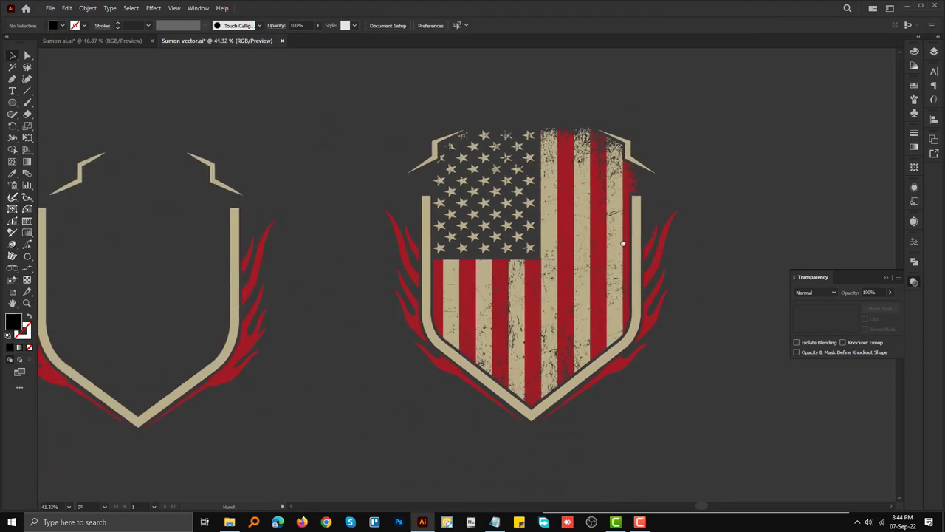
pyautogui.scroll(2, 693, 240)
pyautogui.scroll(-1, 693, 240)
pyautogui.scroll(-2, 666, 245)
pyautogui.scroll(-1, 650, 253)
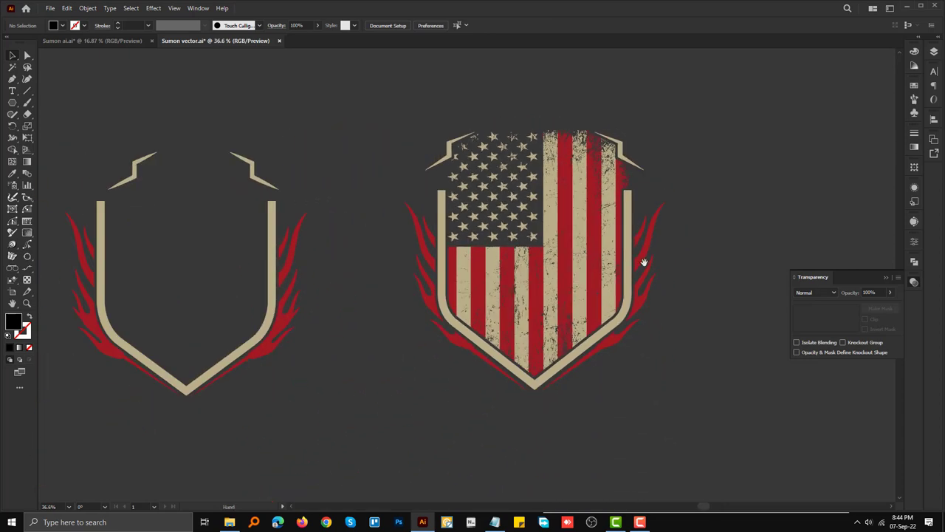
pyautogui.scroll(-2, 640, 261)
pyautogui.moveTo(596, 272); pyautogui.dragTo(593, 269)
pyautogui.click(666, 377)
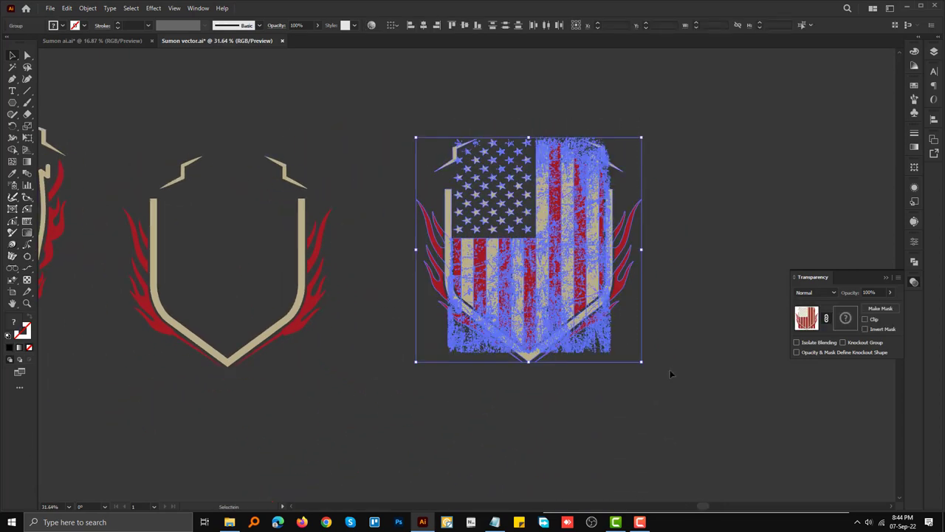
pyautogui.click(666, 209)
pyautogui.click(545, 215)
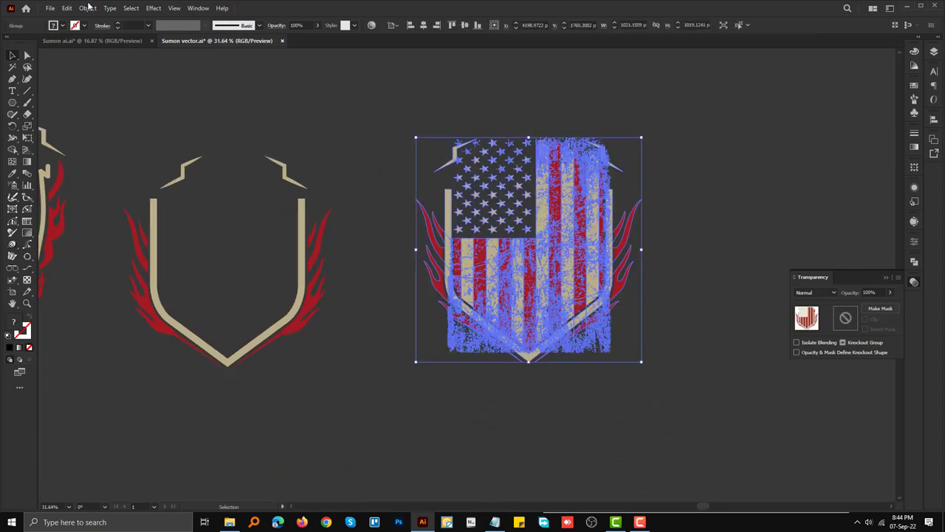
pyautogui.click(88, 8)
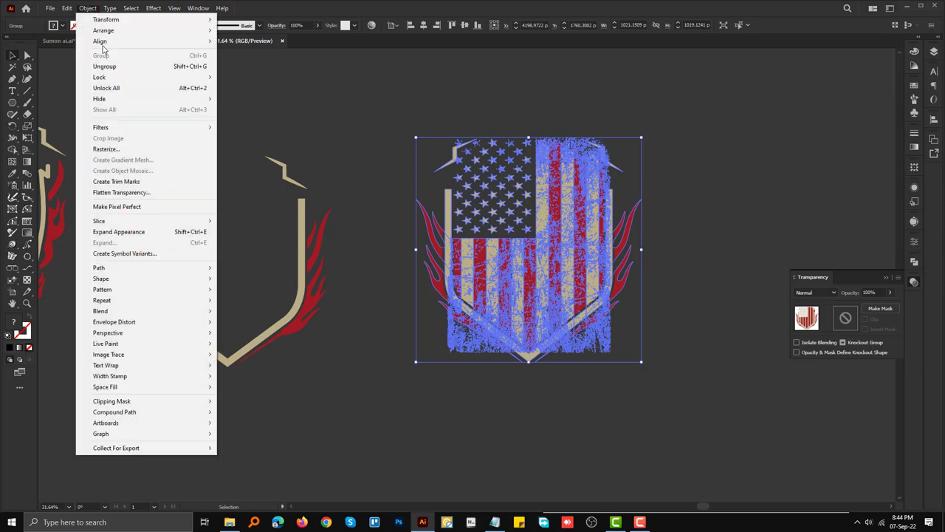
pyautogui.click(125, 235)
# Step: Move both shield outlines lower left and the piston skull off the artboard
pyautogui.click(693, 146)
pyautogui.hotkey('ctrl', '-')
pyautogui.moveTo(467, 258); pyautogui.dragTo(629, 258)
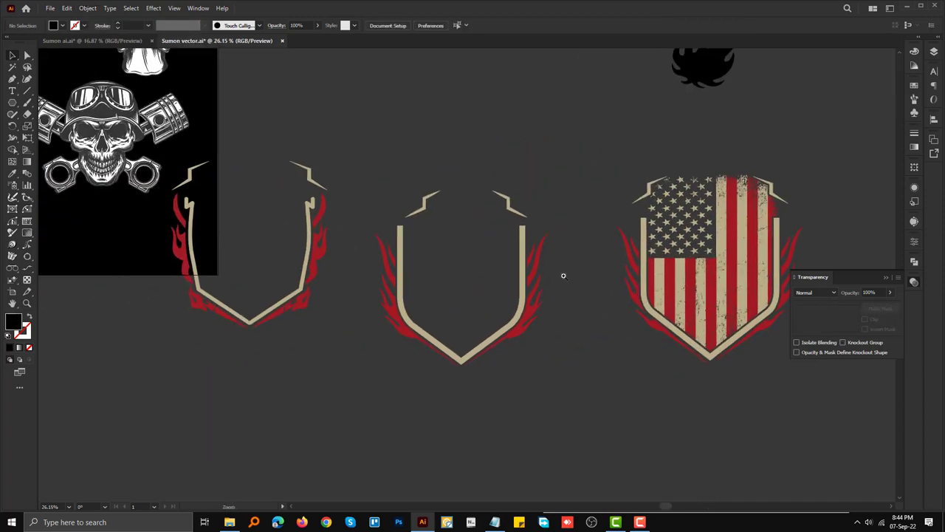
pyautogui.keyDown('alt'); pyautogui.scroll(-2, 629, 259); pyautogui.keyUp('alt')
pyautogui.moveTo(409, 149)
pyautogui.mouseDown()
pyautogui.moveTo(551, 329)
pyautogui.moveTo(200, 384)
pyautogui.mouseUp()
pyautogui.moveTo(299, 167); pyautogui.dragTo(480, 252)
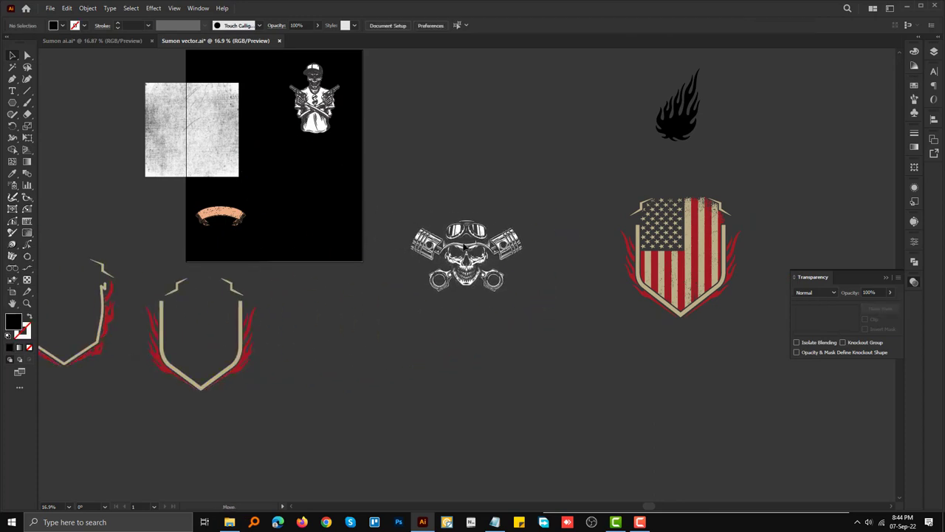
pyautogui.moveTo(679, 233); pyautogui.dragTo(132, 56)
# Step: Paste the flag shield onto the layout document's black artboard and undo the vector document's moves
pyautogui.click(92, 40)
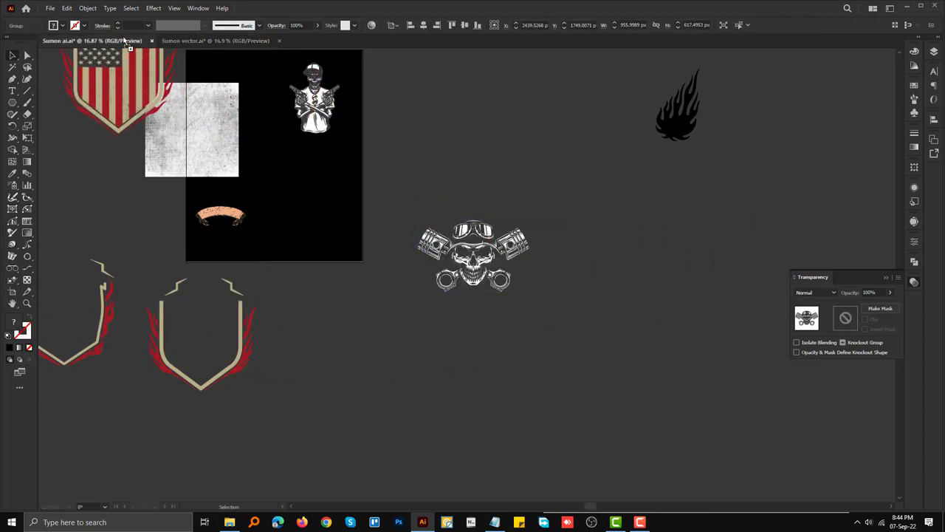
pyautogui.hotkey('ctrl', 'v')
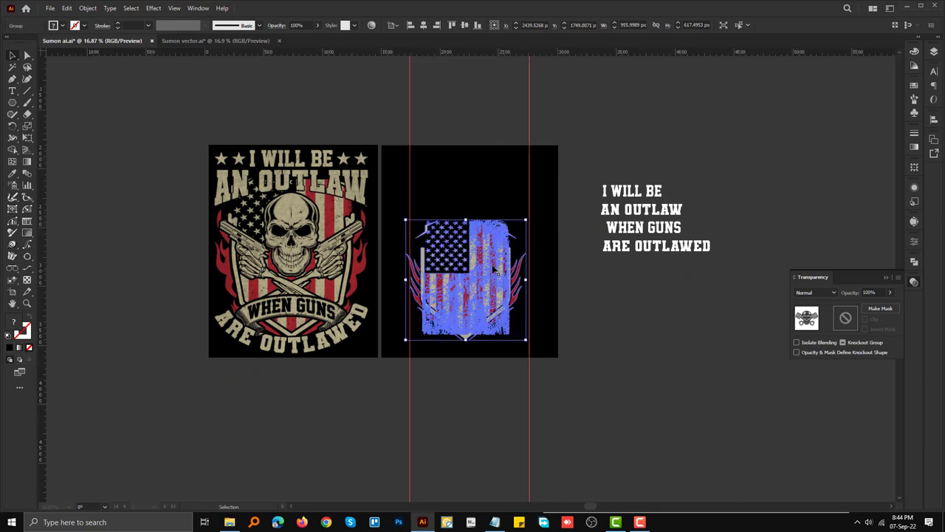
pyautogui.click(554, 295)
pyautogui.click(207, 41)
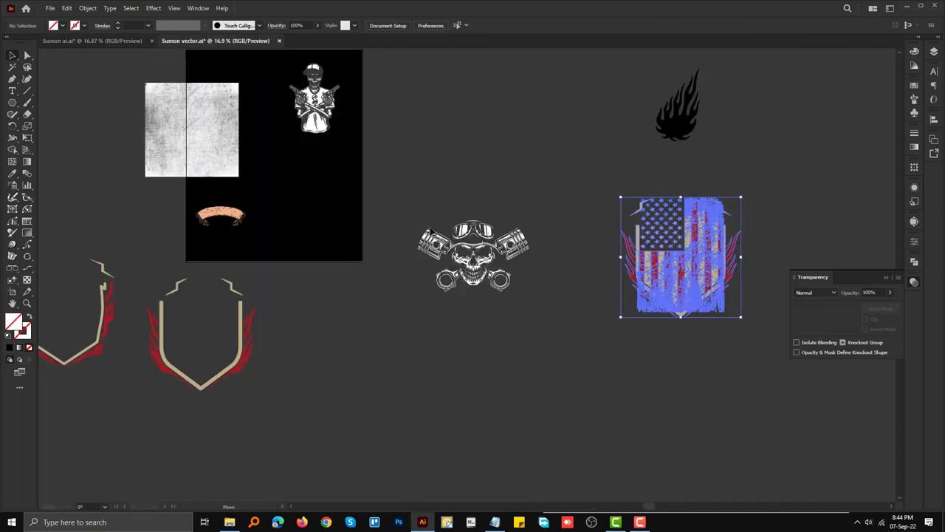
pyautogui.hotkey('ctrl', 'z')
pyautogui.hotkey('ctrl', 'z')
pyautogui.hotkey('ctrl', 'z')
pyautogui.hotkey('ctrl', 'z')
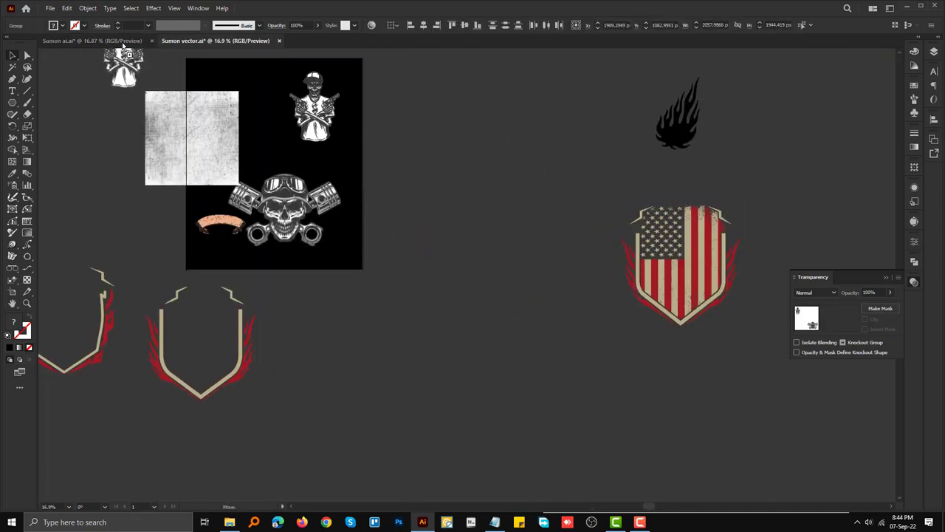
# Step: Bring the piston skull artwork into the layout document beside the artboard
pyautogui.click(126, 40)
pyautogui.moveTo(555, 350); pyautogui.dragTo(587, 369)
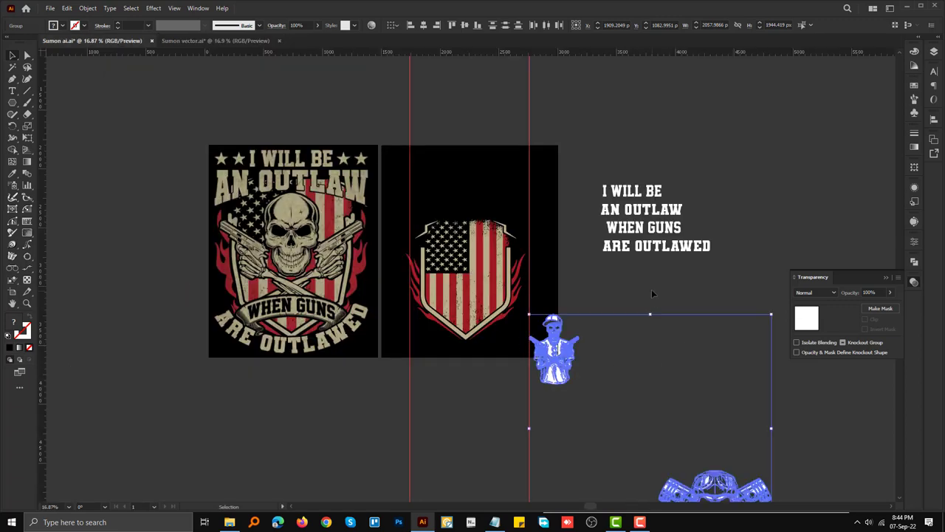
pyautogui.moveTo(651, 293); pyautogui.dragTo(628, 403)
pyautogui.scroll(2, 629, 403)
pyautogui.moveTo(517, 411); pyautogui.dragTo(544, 295)
pyautogui.scroll(1, 573, 253)
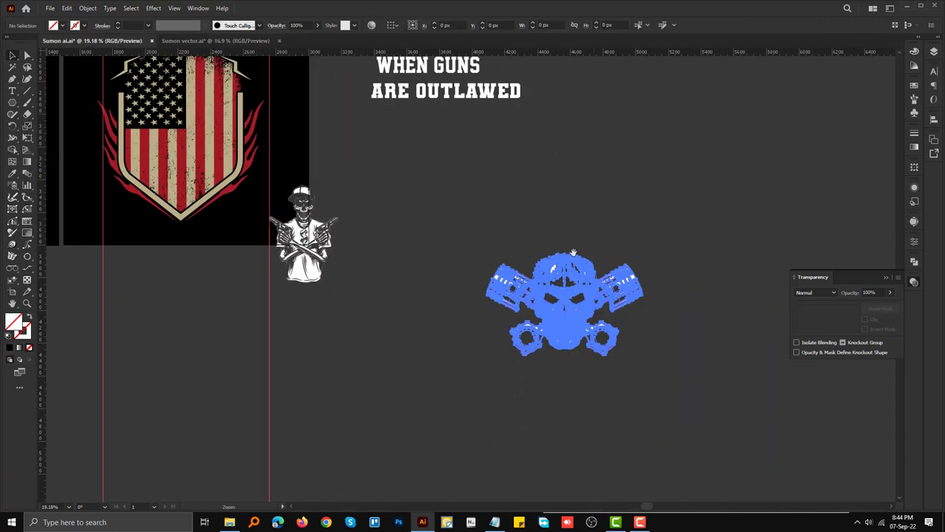
pyautogui.scroll(2, 573, 253)
# Step: Delete the loose slogan text block and select the piston skull
pyautogui.click(484, 276)
pyautogui.press('Delete')
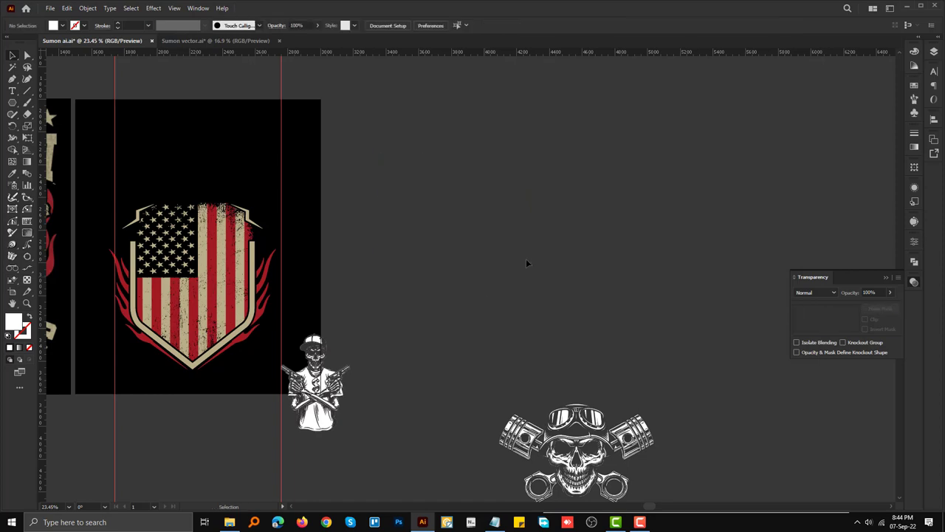
pyautogui.scroll(-5, 527, 263)
pyautogui.click(517, 243)
pyautogui.scroll(2, 493, 220)
# Step: Ungroup the piston skull and delete its goggles, helmet and crossed pistons
pyautogui.rightClick(511, 212)
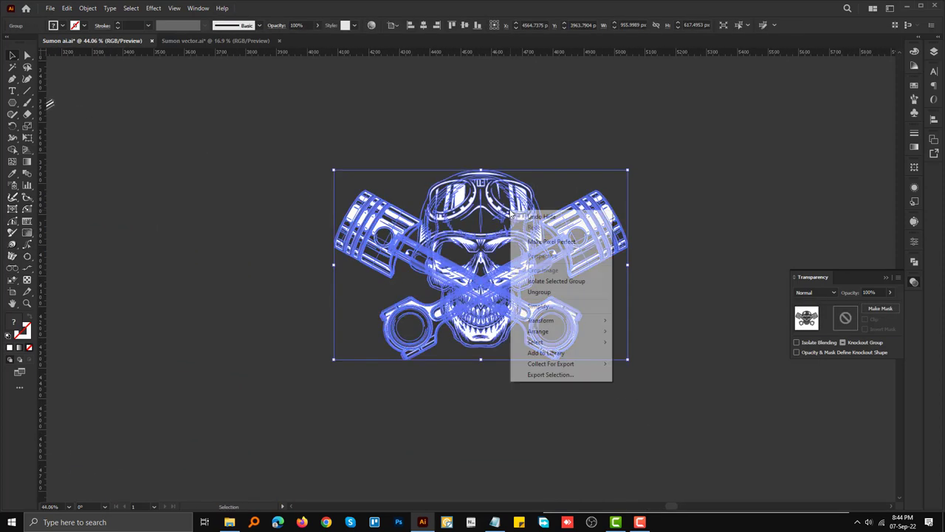
pyautogui.click(539, 292)
pyautogui.moveTo(509, 195); pyautogui.dragTo(673, 115)
pyautogui.press('Delete')
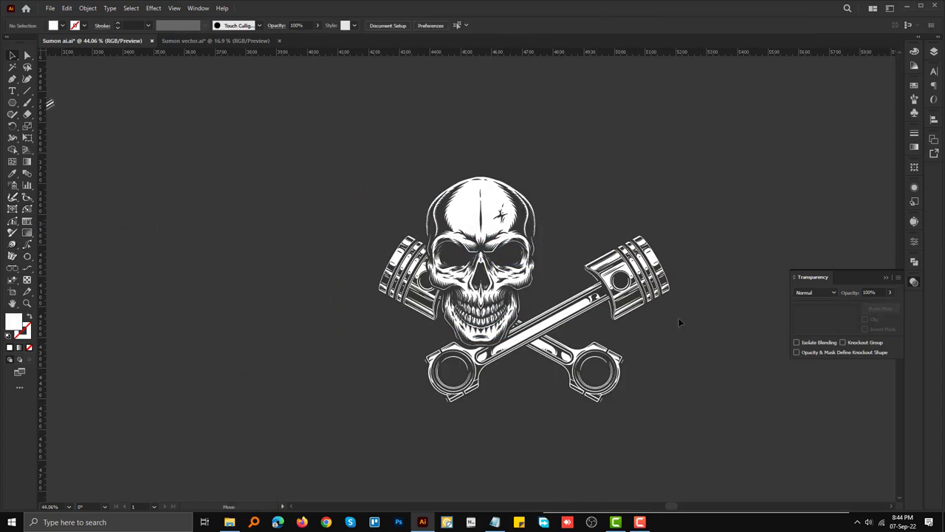
pyautogui.click(650, 292)
pyautogui.press('Delete')
pyautogui.click(443, 221)
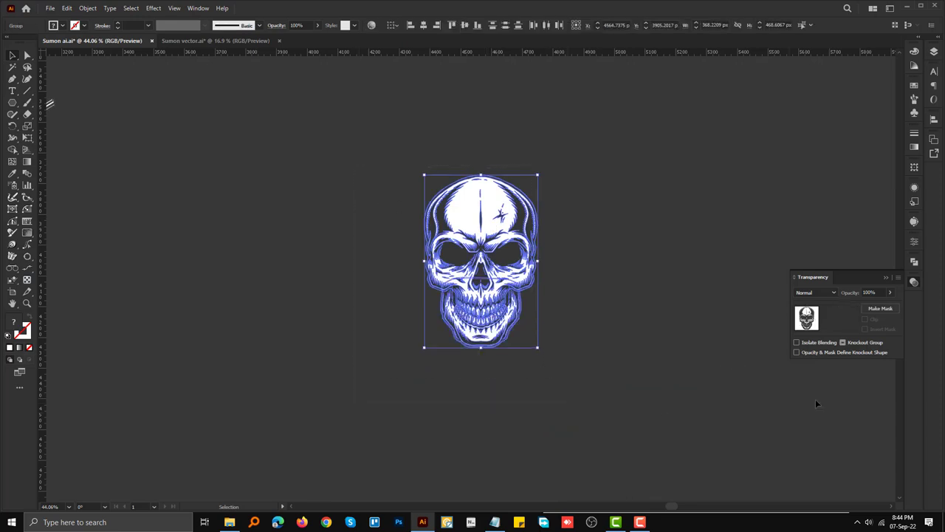
pyautogui.click(915, 263)
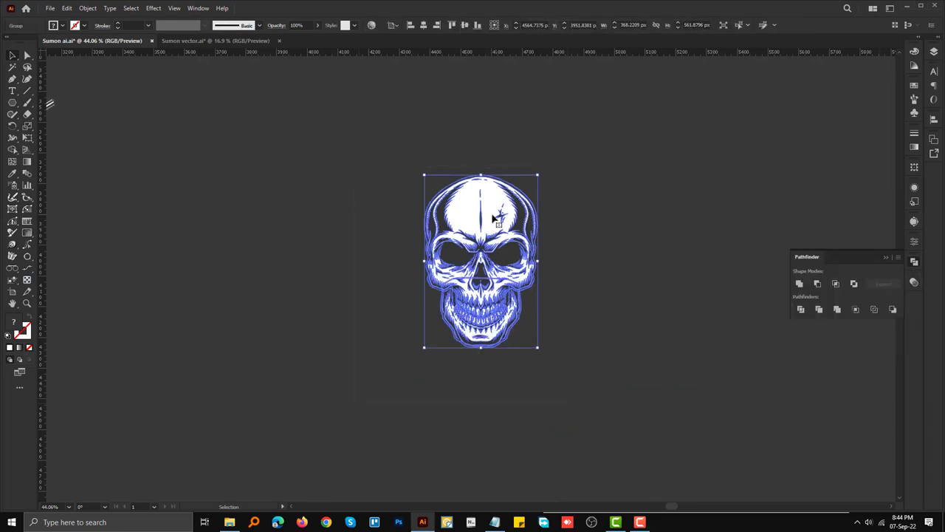
# Step: Ungroup the skull parts and imported artwork, then select the standalone skull
pyautogui.rightClick(493, 218)
pyautogui.click(543, 283)
pyautogui.click(12, 66)
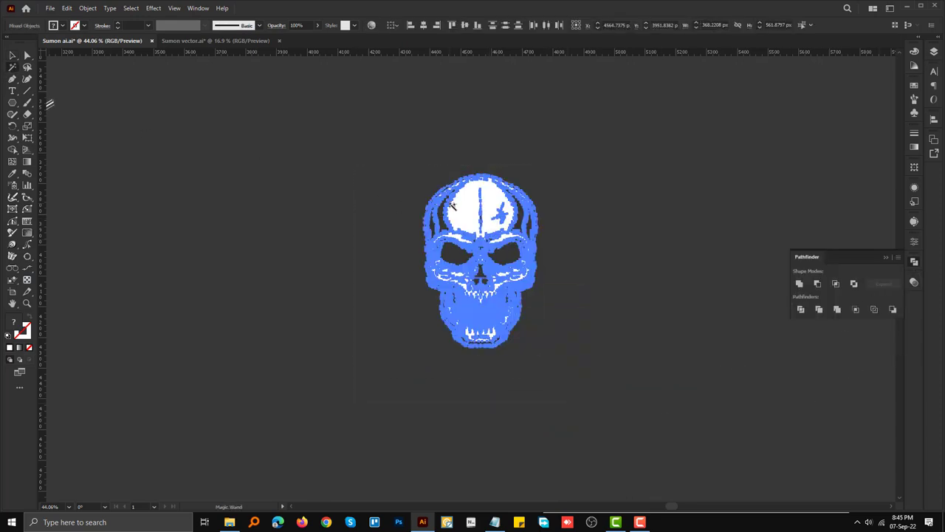
pyautogui.scroll(-5, 625, 213)
pyautogui.press('v')
pyautogui.keyDown('shift'); pyautogui.click(256, 212); pyautogui.keyUp('shift')
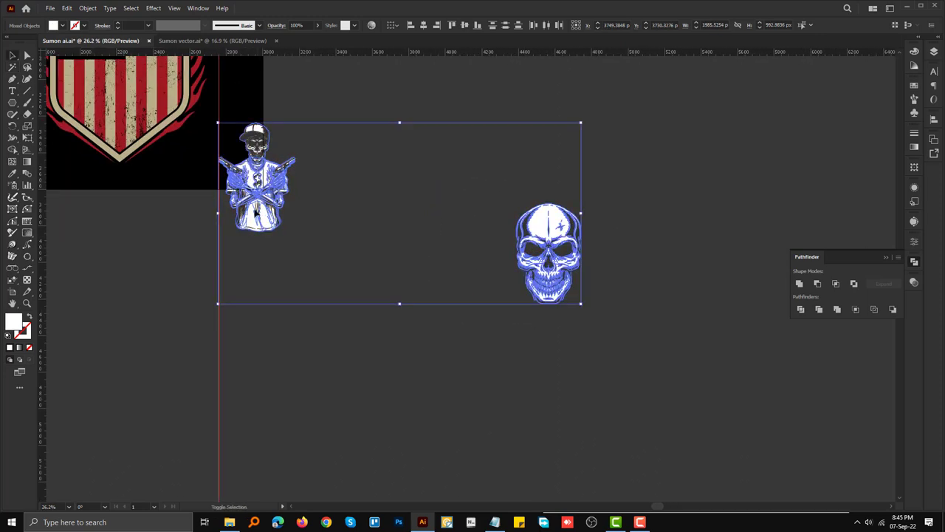
pyautogui.keyDown('shift'); pyautogui.click(242, 144); pyautogui.keyUp('shift')
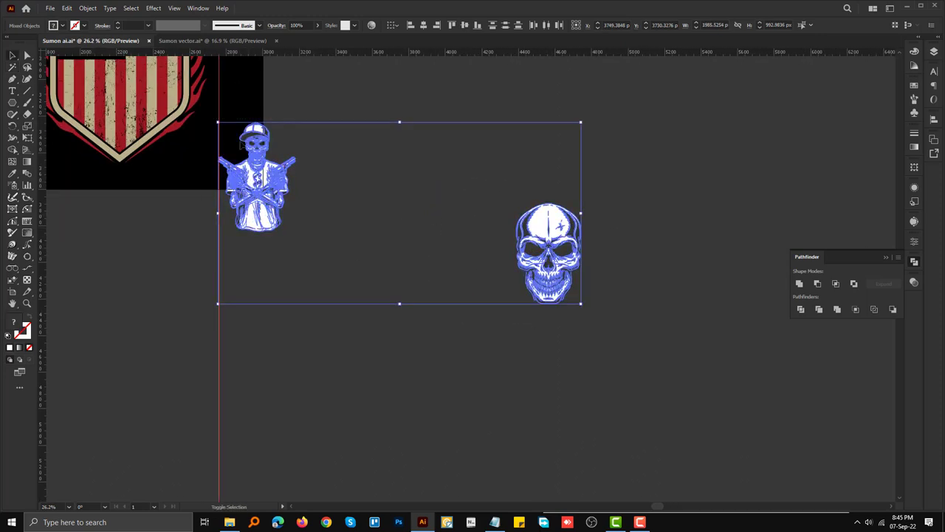
pyautogui.keyDown('shift'); pyautogui.click(303, 236); pyautogui.keyUp('shift')
# Step: Move the skull left, then shift the gunman figure down-right and ungroup it
pyautogui.scroll(2, 576, 221)
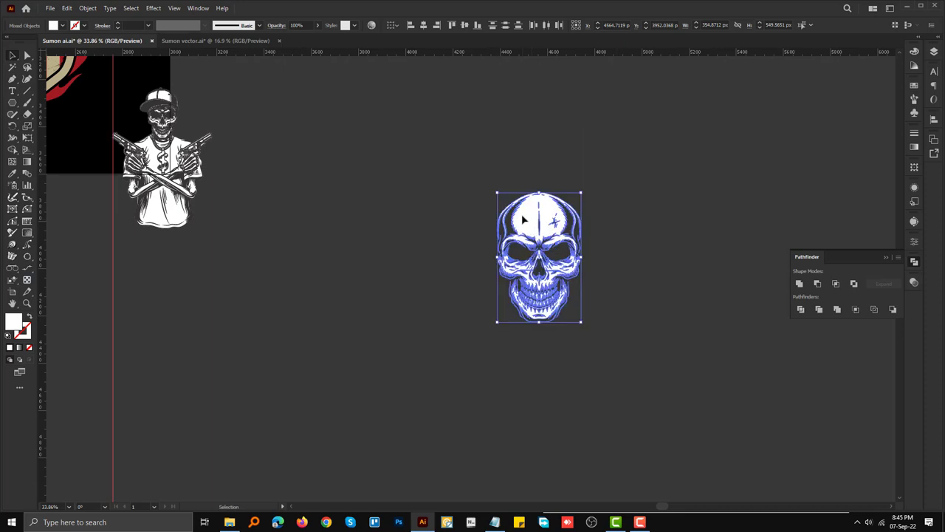
pyautogui.moveTo(533, 214); pyautogui.dragTo(406, 214)
pyautogui.moveTo(481, 143); pyautogui.dragTo(634, 395)
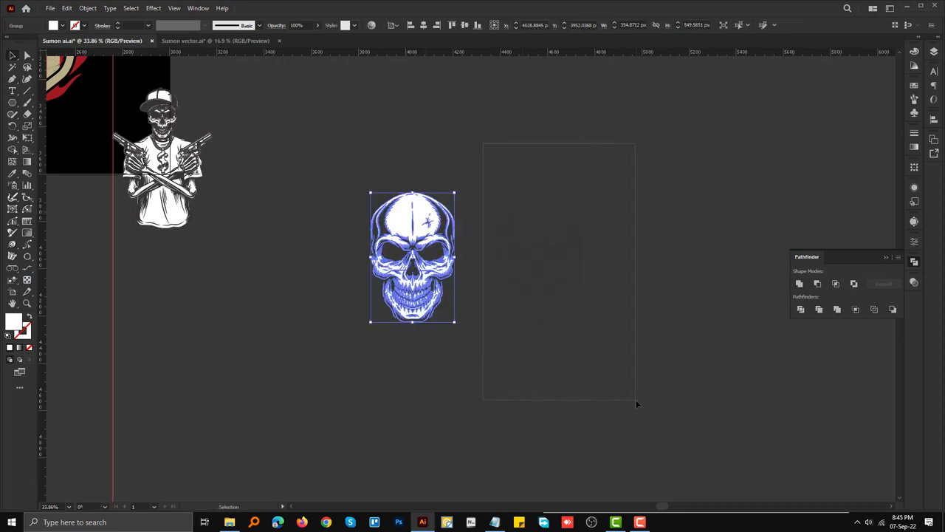
pyautogui.moveTo(299, 177); pyautogui.dragTo(461, 148)
pyautogui.moveTo(325, 155)
pyautogui.mouseDown()
pyautogui.moveTo(405, 306)
pyautogui.moveTo(427, 378)
pyautogui.mouseUp()
pyautogui.rightClick(422, 274)
pyautogui.click(529, 342)
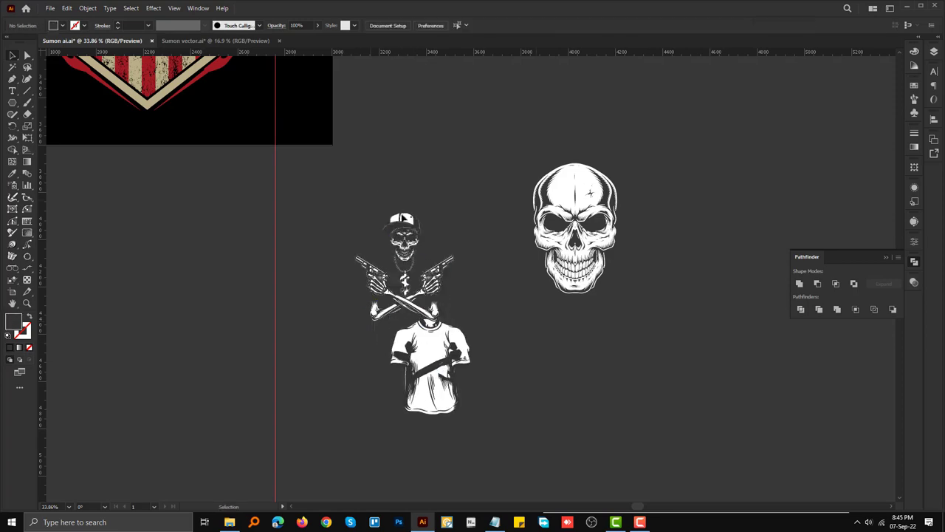
# Step: Delete the figure's shirt and capped skull head, leaving the crossed arms and guns
pyautogui.press('Delete')
pyautogui.click(404, 240)
pyautogui.press('Delete')
pyautogui.moveTo(405, 324); pyautogui.dragTo(460, 325)
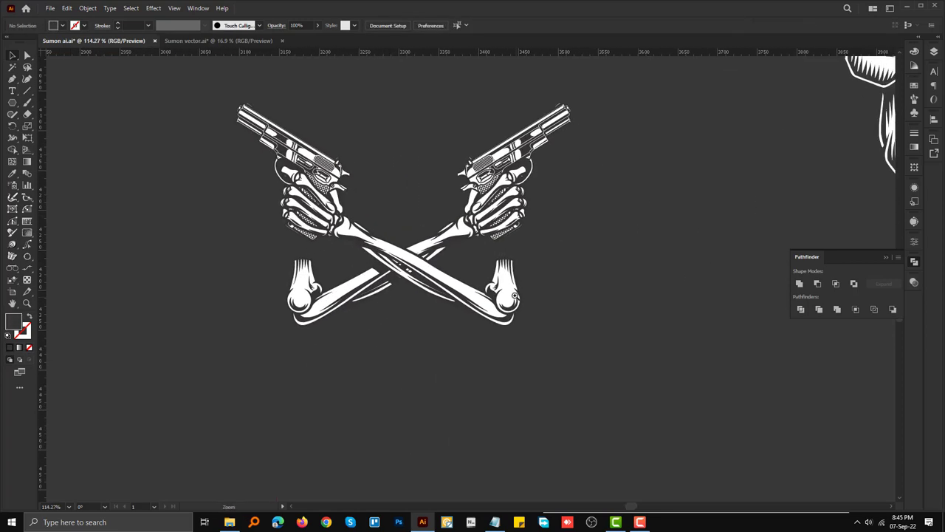
pyautogui.moveTo(532, 339); pyautogui.dragTo(533, 341)
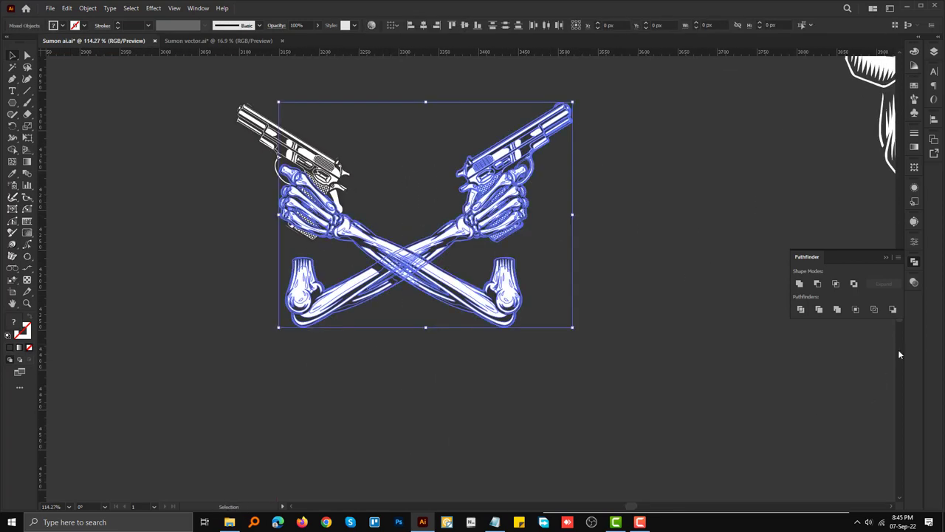
pyautogui.rightClick(496, 200)
pyautogui.click(422, 224)
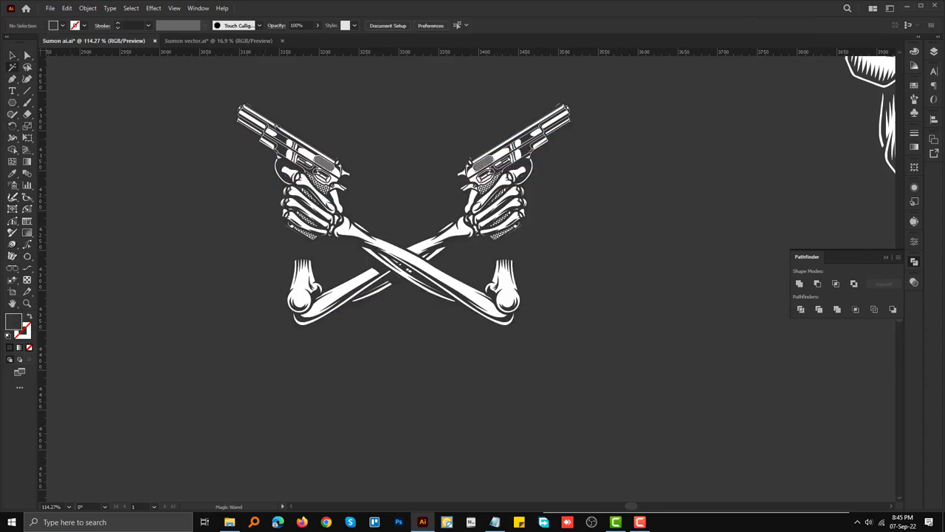
# Step: Select the white crossed-guns artwork without the skull and move it toward the skull
pyautogui.click(426, 265)
pyautogui.scroll(-3, 381, 286)
pyautogui.press('v')
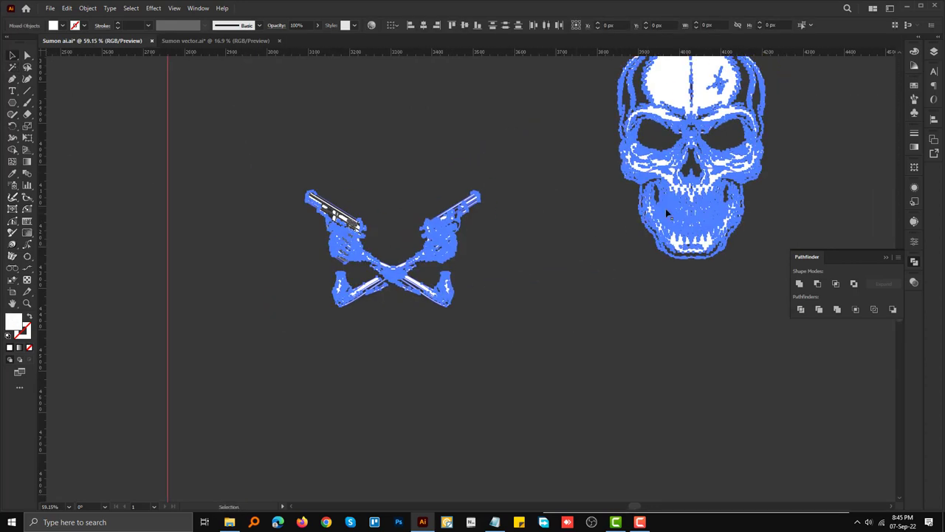
pyautogui.keyDown('shift'); pyautogui.click(666, 208); pyautogui.keyUp('shift')
pyautogui.scroll(2, 358, 237)
pyautogui.moveTo(443, 310)
pyautogui.mouseDown()
pyautogui.moveTo(713, 340)
pyautogui.moveTo(198, 369)
pyautogui.mouseUp()
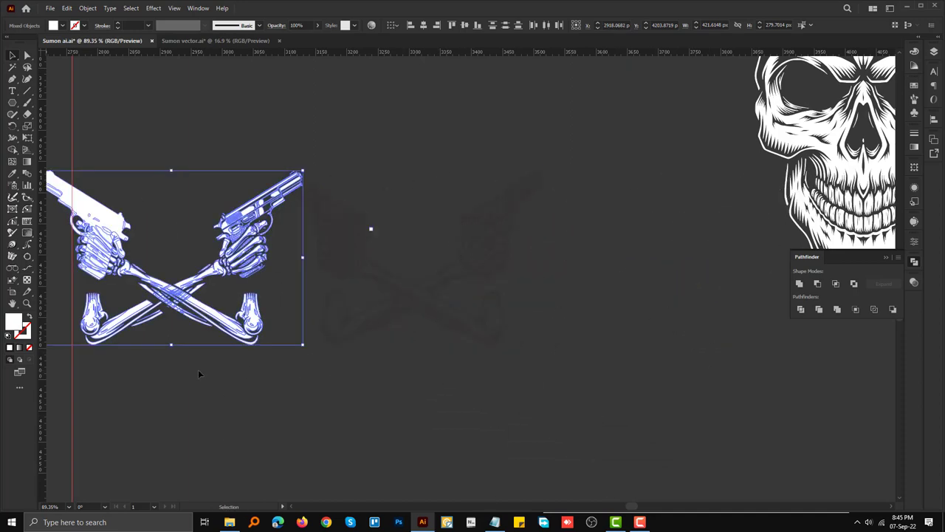
# Step: Undo and redo recent changes to restore the crossed guns' state
pyautogui.press('a')
pyautogui.hotkey('ctrl', 'z')
pyautogui.hotkey('ctrl', 'z')
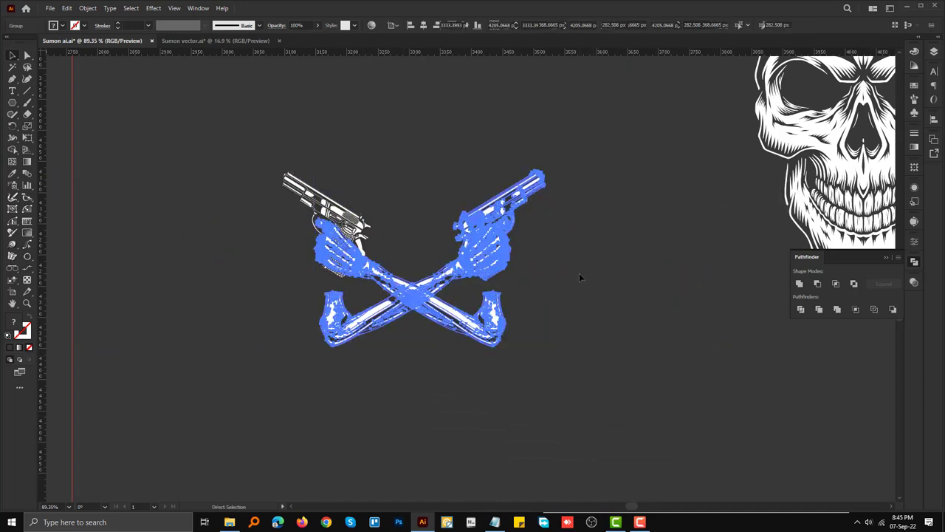
pyautogui.hotkey('ctrl', 'z')
pyautogui.hotkey('ctrl', 'shift', 'z')
pyautogui.hotkey('ctrl', 'z')
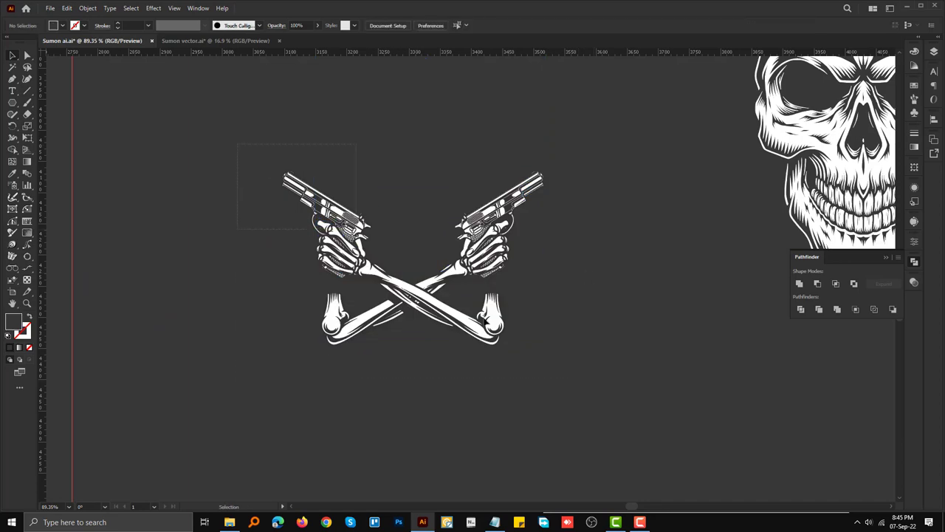
pyautogui.hotkey('ctrl', 'shift', 'z')
# Step: Reselect the white artwork by similar colour, excluding the skull, and nudge the guns left
pyautogui.moveTo(404, 203); pyautogui.dragTo(446, 144)
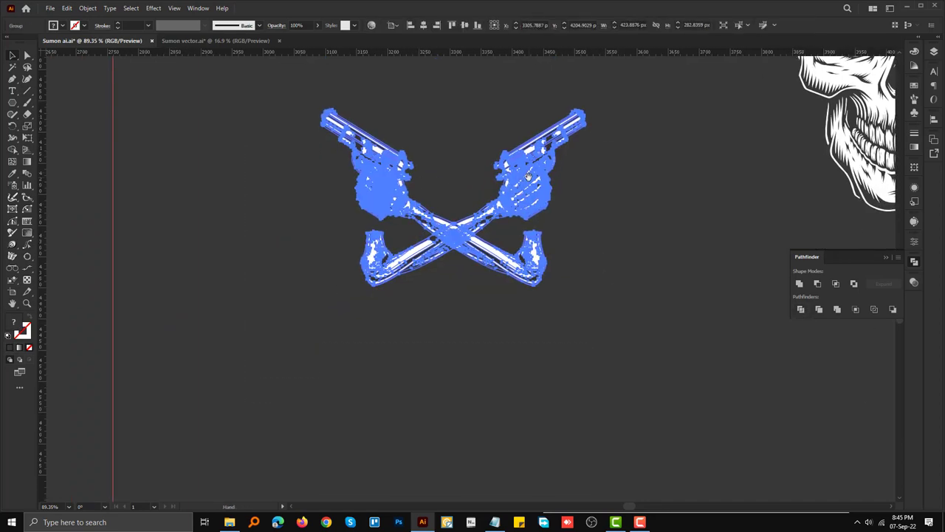
pyautogui.rightClick(528, 181)
pyautogui.press('Escape')
pyautogui.click(600, 219)
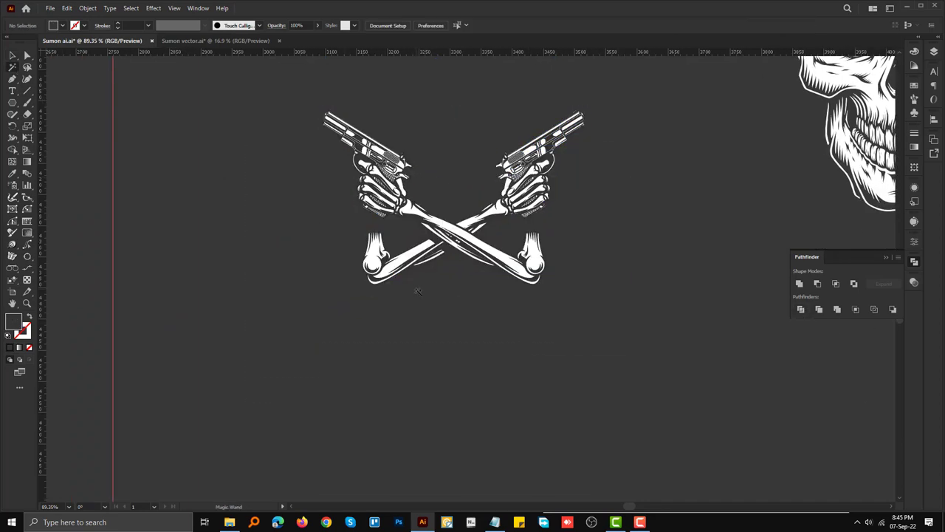
pyautogui.click(410, 255)
pyautogui.keyDown('shift'); pyautogui.click(880, 179); pyautogui.keyUp('shift')
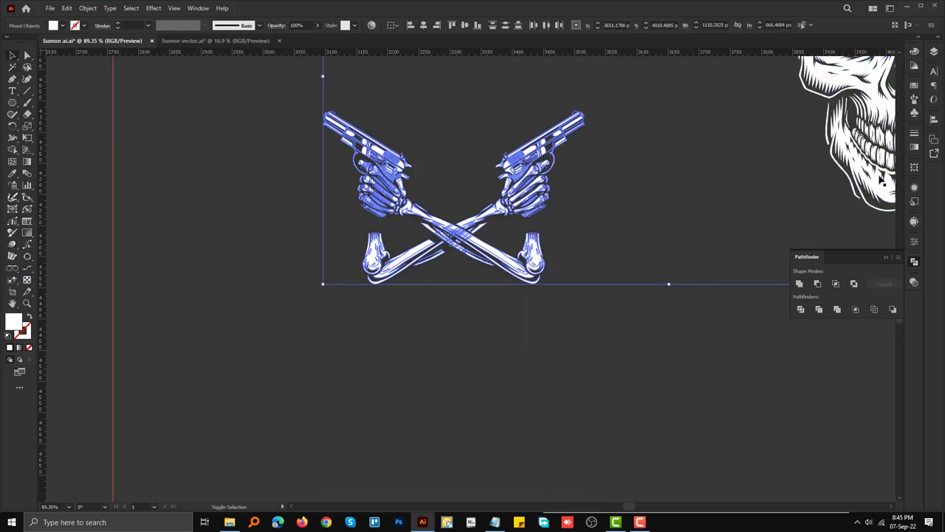
pyautogui.hotkey('shift', 'Left')
pyautogui.hotkey('shift', 'Left')
pyautogui.hotkey('shift', 'Left')
pyautogui.hotkey('shift', 'Left')
pyautogui.hotkey('shift', 'Left')
pyautogui.hotkey('shift', 'Left')
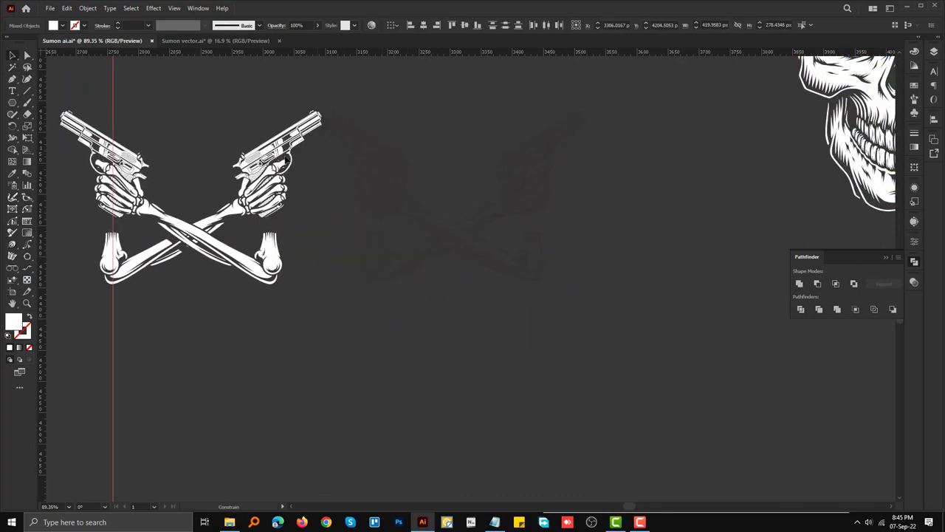
pyautogui.hotkey('shift', 'Left')
pyautogui.hotkey('shift', 'Left')
pyautogui.hotkey('shift', 'Left')
# Step: Reattach the detached gun to the left hand, group the crossed guns and move them down-right
pyautogui.moveTo(554, 260); pyautogui.dragTo(656, 301)
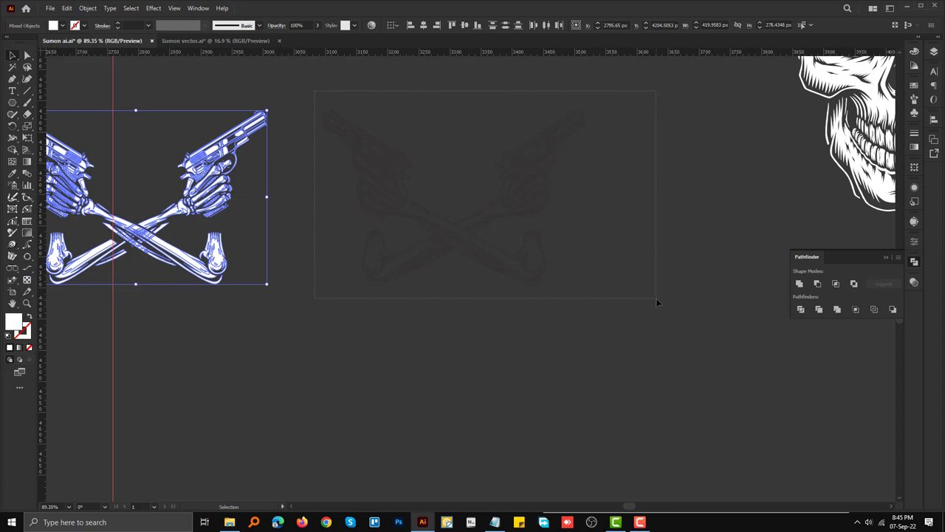
pyautogui.press('Delete')
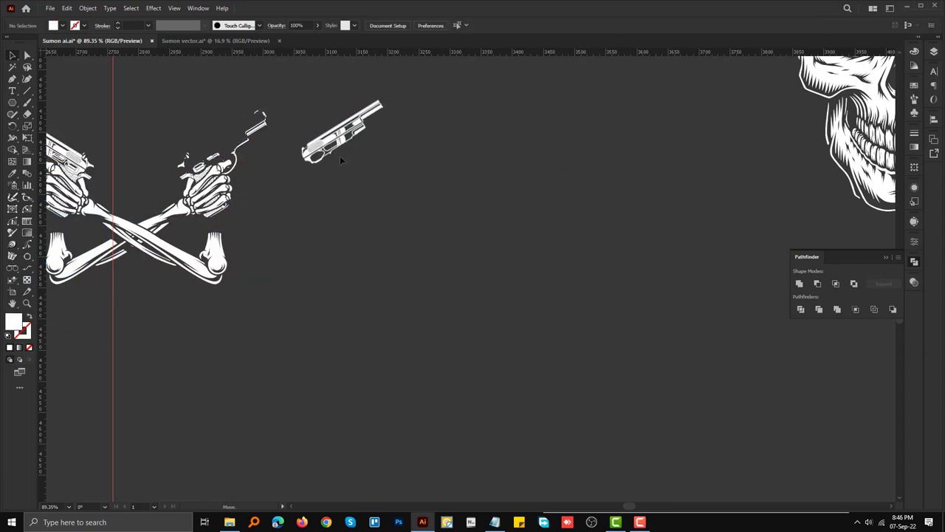
pyautogui.moveTo(340, 157); pyautogui.dragTo(220, 164)
pyautogui.scroll(-3, 430, 221)
pyautogui.moveTo(249, 131); pyautogui.dragTo(476, 291)
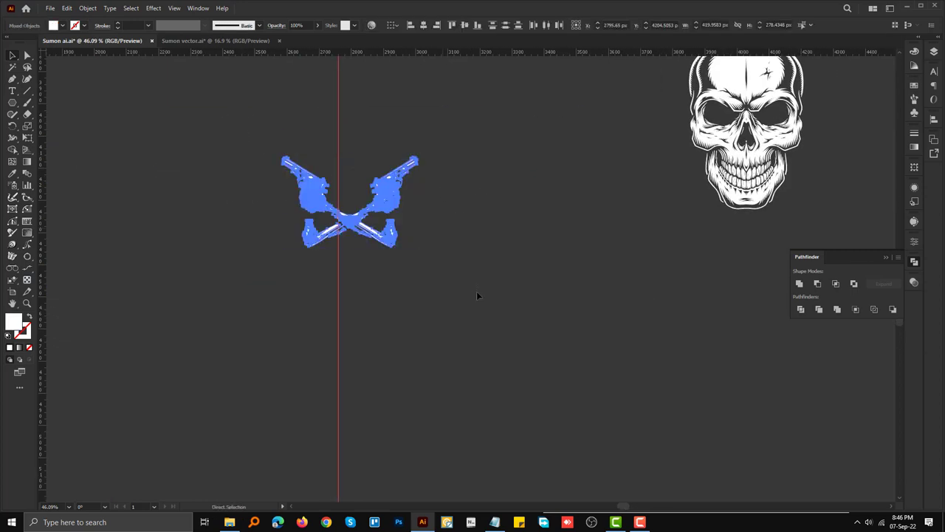
pyautogui.press('v')
pyautogui.moveTo(385, 199); pyautogui.dragTo(553, 272)
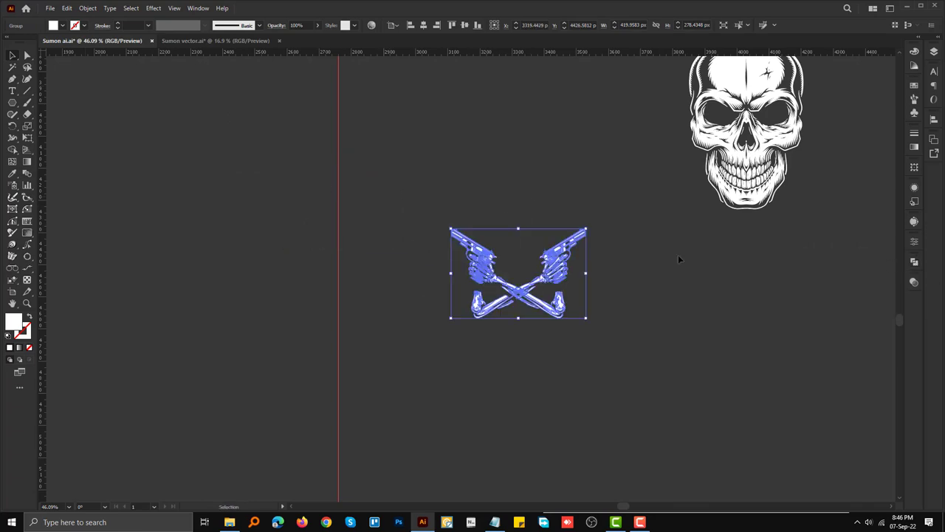
pyautogui.click(572, 331)
pyautogui.scroll(5, 571, 331)
# Step: Inside the crossed-guns group, delete the fist ends and round knobs of both bones
pyautogui.doubleClick(565, 313)
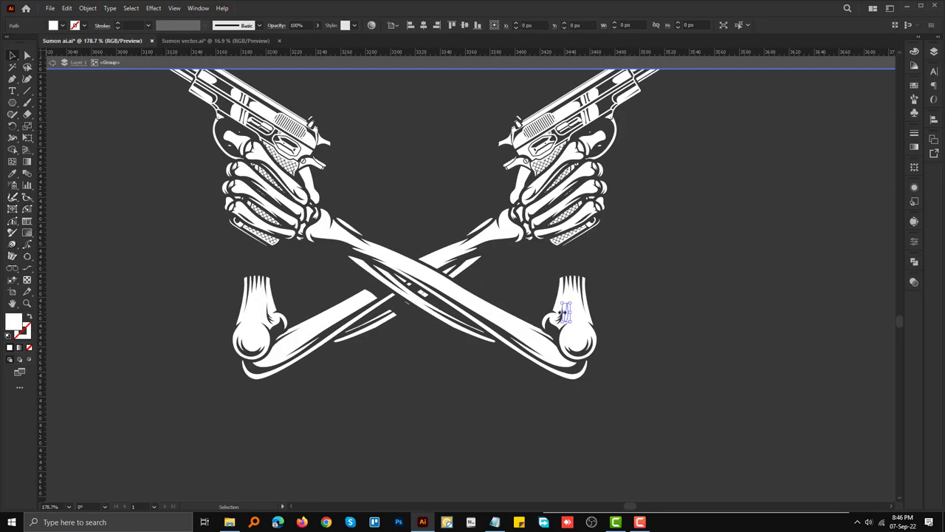
pyautogui.click(569, 314)
pyautogui.press('Delete')
pyautogui.click(576, 336)
pyautogui.press('Delete')
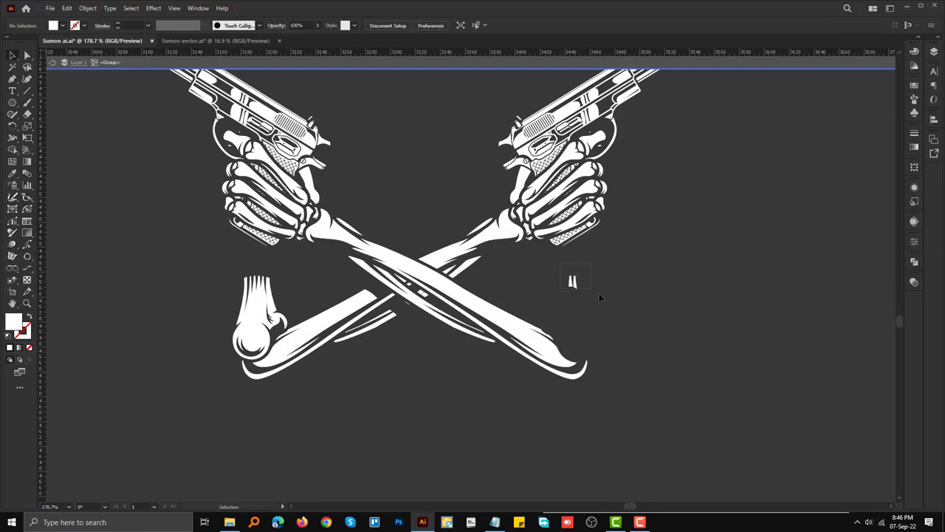
pyautogui.moveTo(208, 274); pyautogui.dragTo(273, 304)
pyautogui.press('Delete')
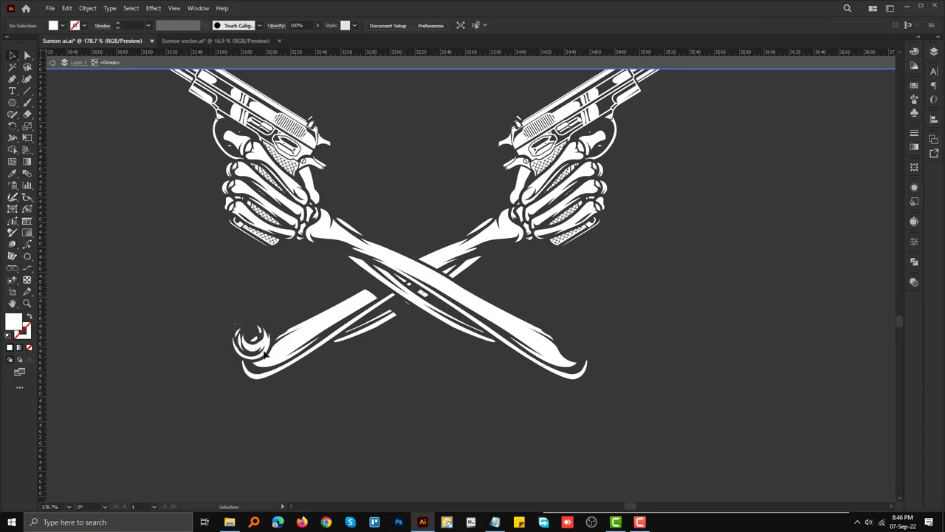
pyautogui.click(265, 354)
pyautogui.press('Delete')
pyautogui.scroll(-1, 679, 306)
pyautogui.scroll(-3, 683, 289)
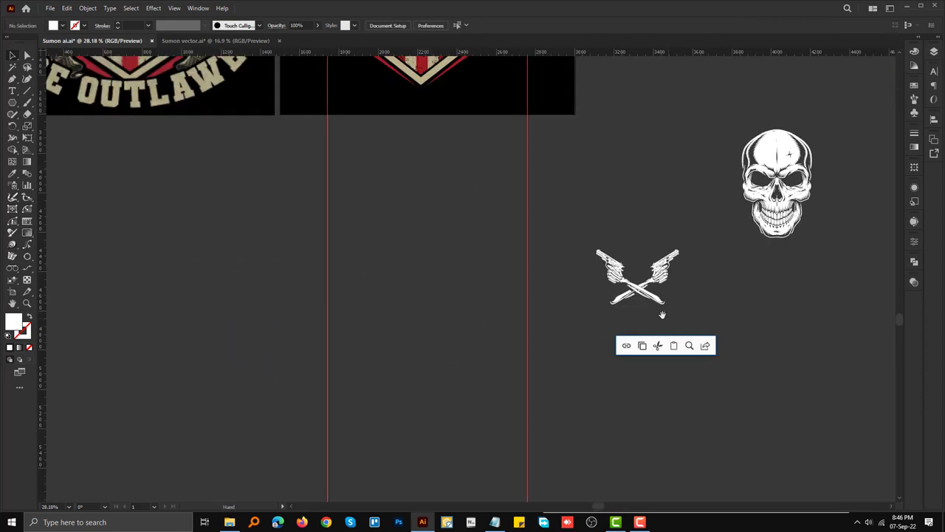
pyautogui.hscroll(2, 660, 310)
pyautogui.scroll(4, 802, 371)
pyautogui.scroll(2, 463, 257)
pyautogui.scroll(2, 462, 257)
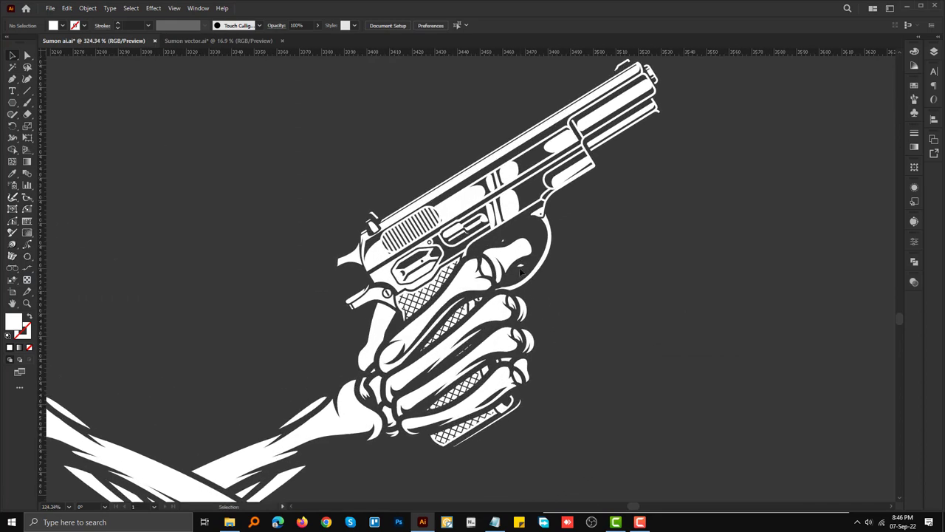
pyautogui.scroll(-2, 521, 265)
pyautogui.scroll(-2, 521, 266)
pyautogui.hscroll(2, 591, 222)
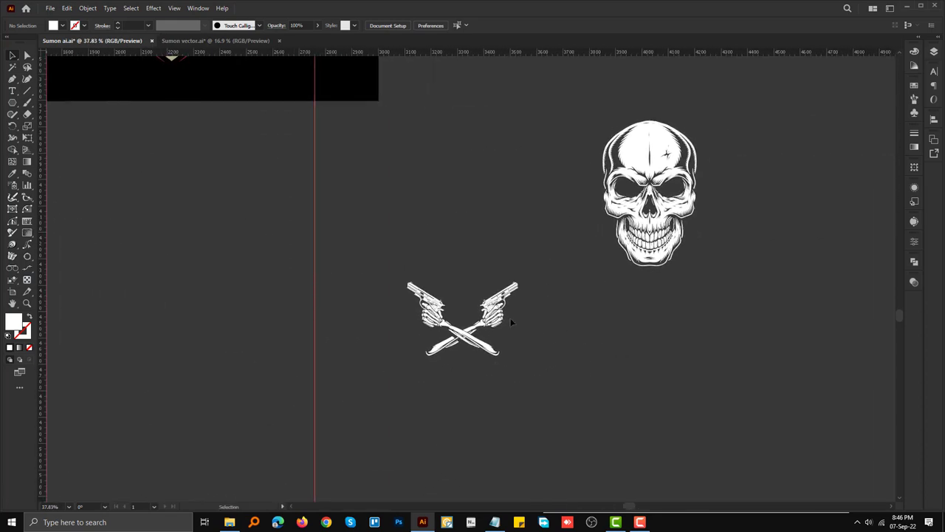
pyautogui.scroll(1, 666, 154)
# Step: Scale up the crossed-guns group and nudge the skull slightly right
pyautogui.click(706, 284)
pyautogui.moveTo(644, 321); pyautogui.dragTo(644, 433)
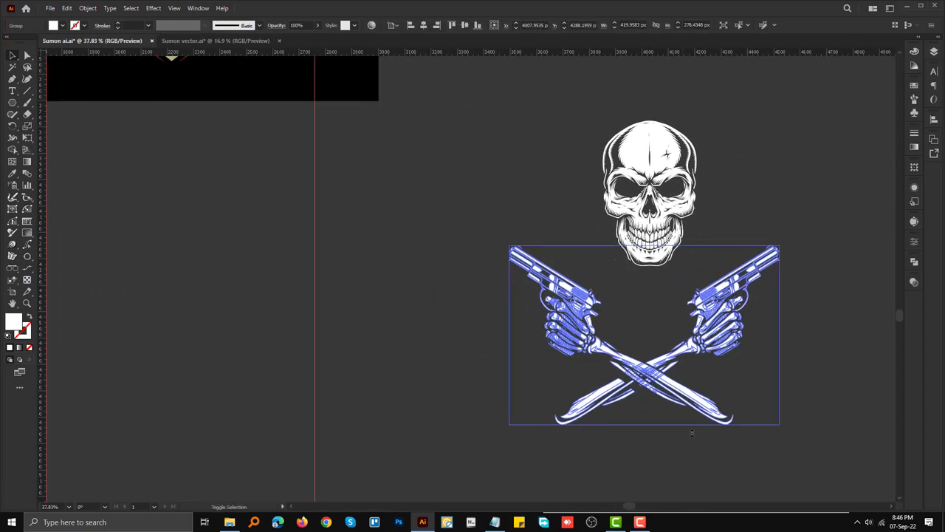
pyautogui.keyDown('shift'); pyautogui.click(641, 151); pyautogui.keyUp('shift')
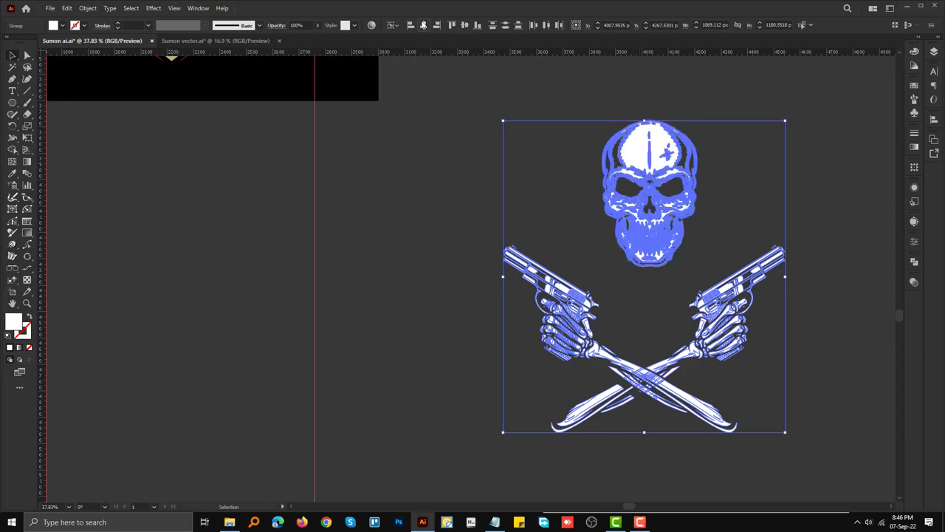
pyautogui.hotkey('ctrl', 'shift', 'a')
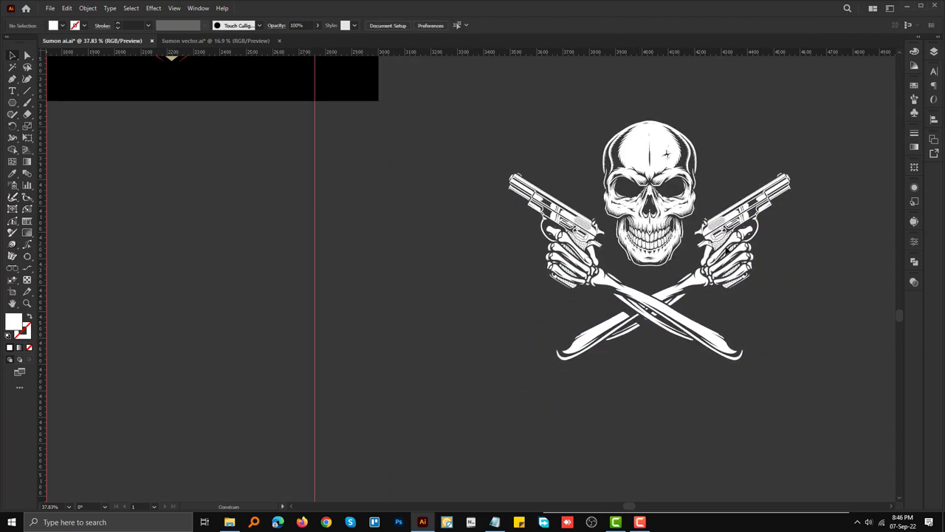
pyautogui.scroll(2, 706, 310)
pyautogui.scroll(-2, 429, 338)
pyautogui.scroll(1, 406, 274)
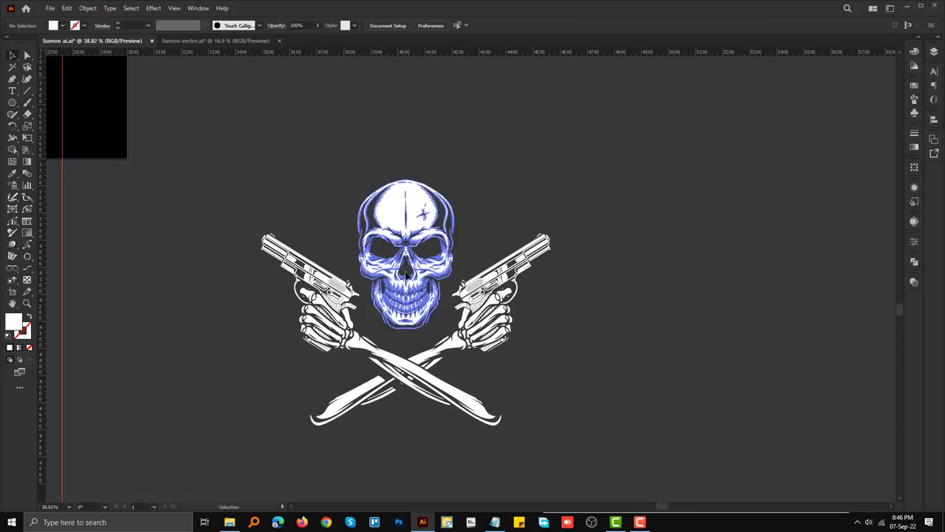
pyautogui.moveTo(451, 308); pyautogui.dragTo(455, 307)
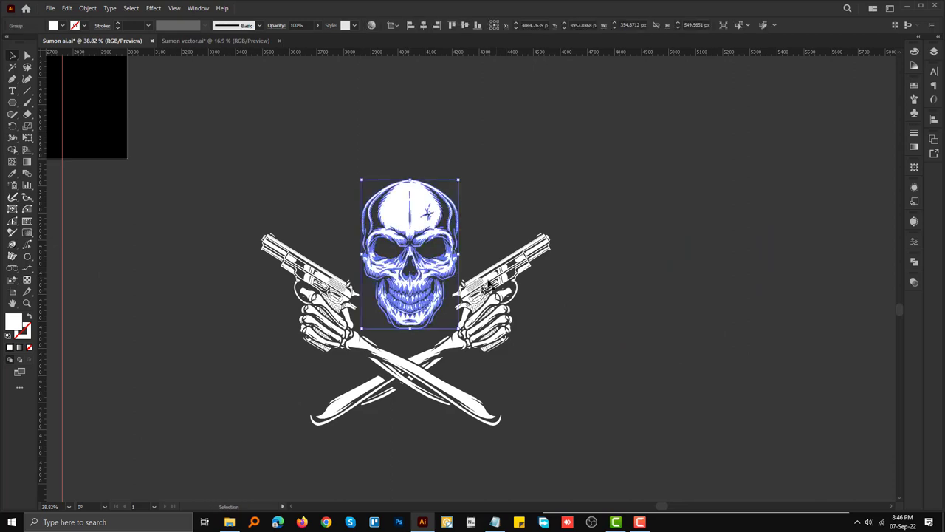
# Step: Horizontally centre the skull over the guns and lower it slightly
pyautogui.hotkey('ctrl', 'a')
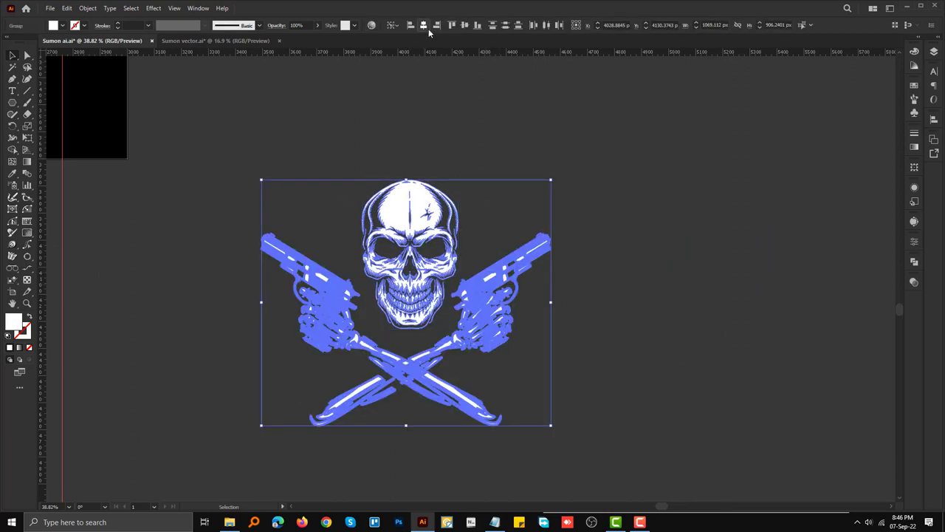
pyautogui.click(426, 26)
pyautogui.click(659, 220)
pyautogui.scroll(-3, 659, 220)
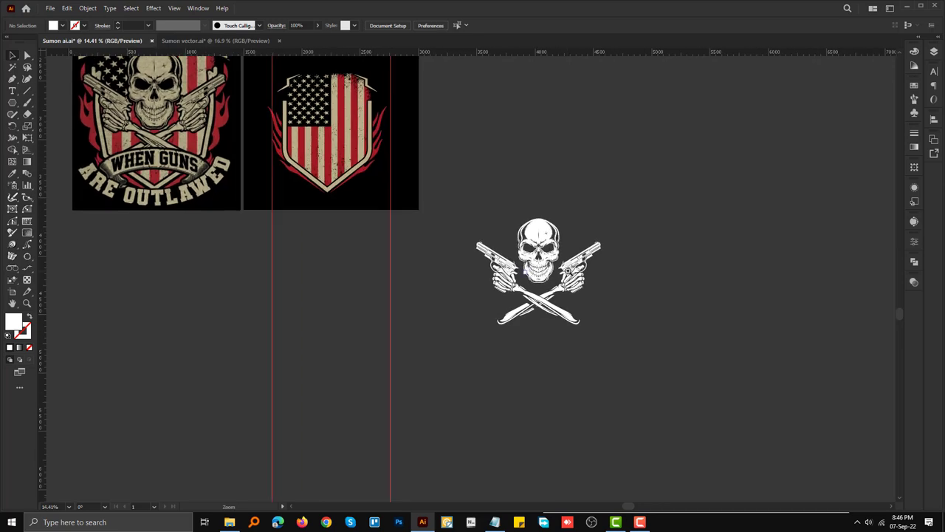
pyautogui.scroll(5, 545, 304)
pyautogui.moveTo(529, 279); pyautogui.dragTo(529, 291)
# Step: Shrink the gun-and-knife group slightly and group it with the skull
pyautogui.click(530, 341)
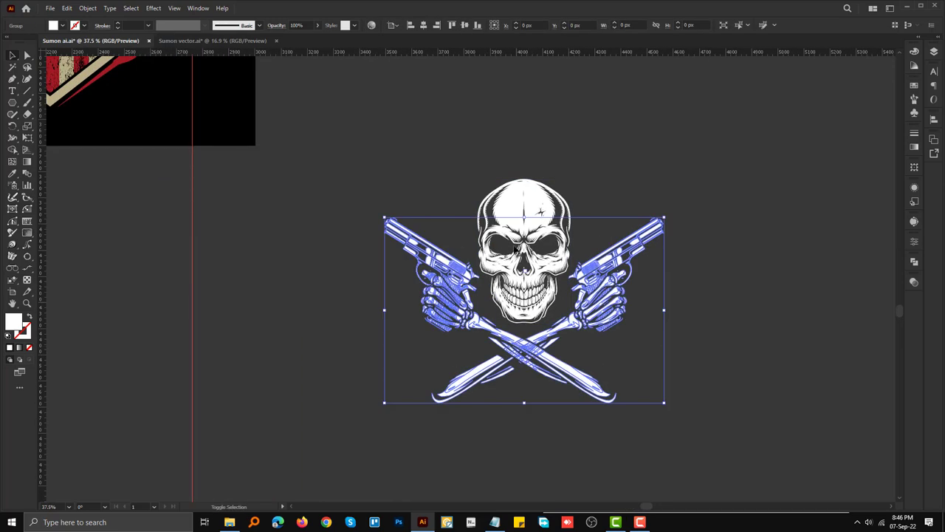
pyautogui.moveTo(525, 217); pyautogui.dragTo(525, 226)
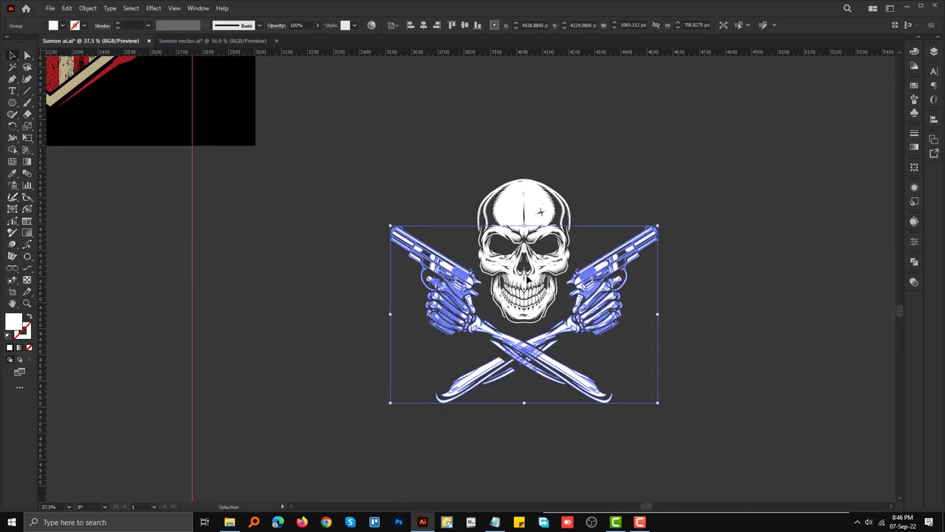
pyautogui.hotkey('ctrl', 'shift', 'a')
pyautogui.keyDown('shift'); pyautogui.click(498, 325); pyautogui.keyUp('shift')
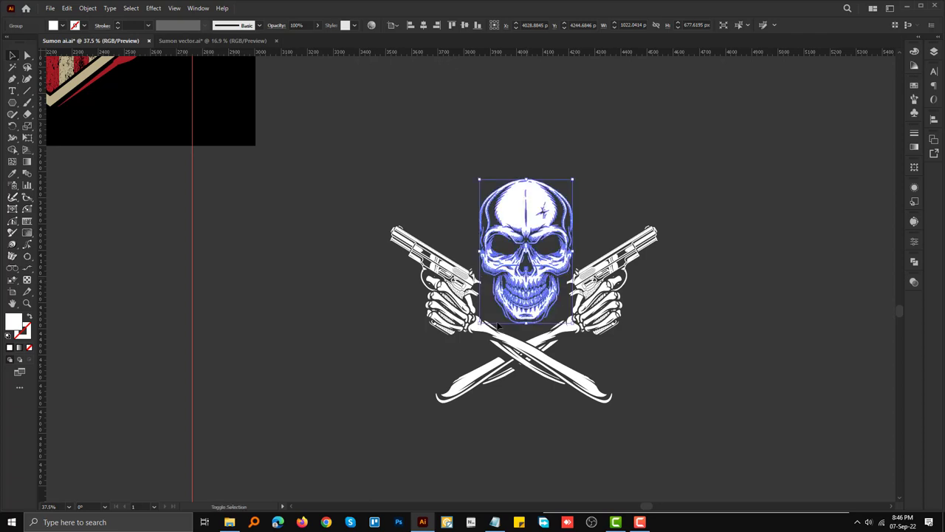
pyautogui.hotkey('ctrl', 'g')
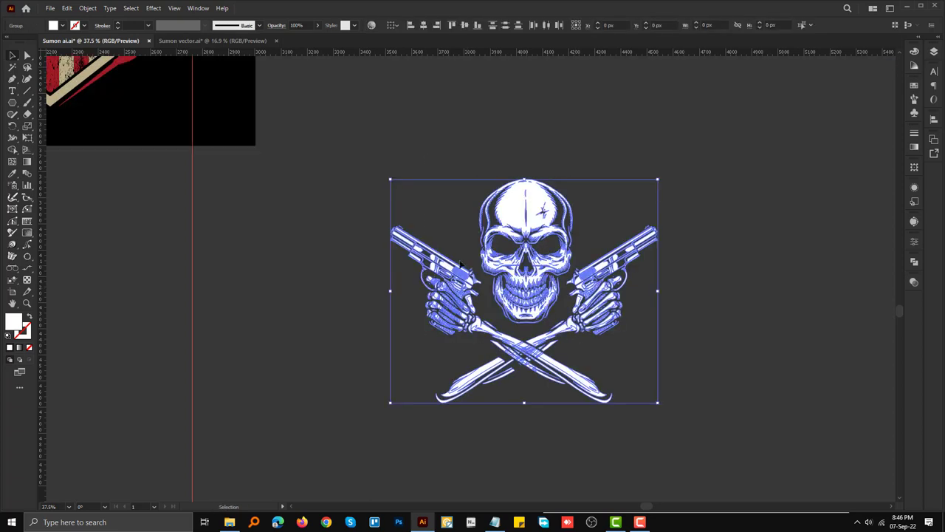
pyautogui.click(652, 158)
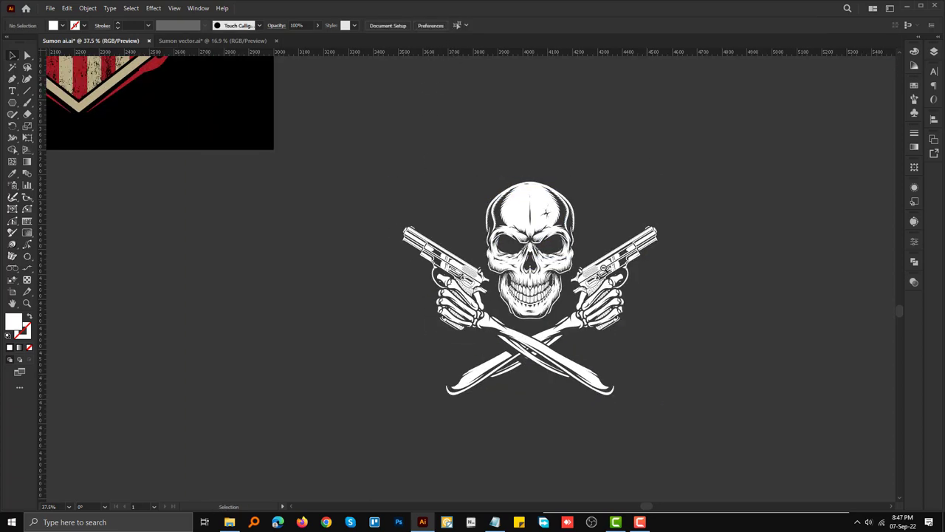
# Step: Inspect all paths of the skull-and-guns artwork with Direct Selection, then deselect
pyautogui.keyDown('alt'); pyautogui.scroll(-2, 653, 231); pyautogui.keyUp('alt')
pyautogui.press('a')
pyautogui.moveTo(454, 185)
pyautogui.mouseDown()
pyautogui.moveTo(657, 356)
pyautogui.moveTo(628, 184)
pyautogui.mouseUp()
pyautogui.press('v')
pyautogui.click(707, 260)
pyautogui.scroll(-2, 694, 261)
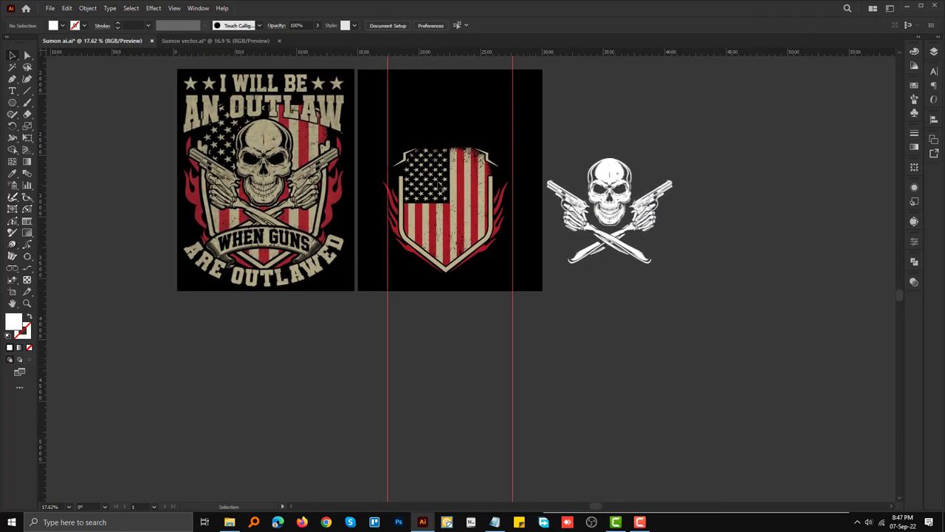
# Step: Position the flag shield at X 2250 px and check the whole flag artwork selection
pyautogui.keyDown('alt'); pyautogui.scroll(2, 530, 256); pyautogui.keyUp('alt')
pyautogui.click(504, 243)
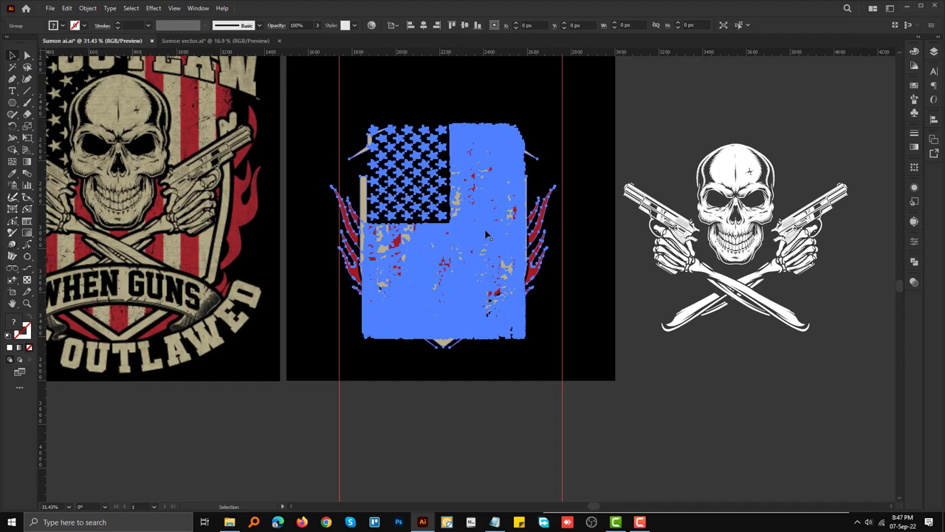
pyautogui.click(423, 25)
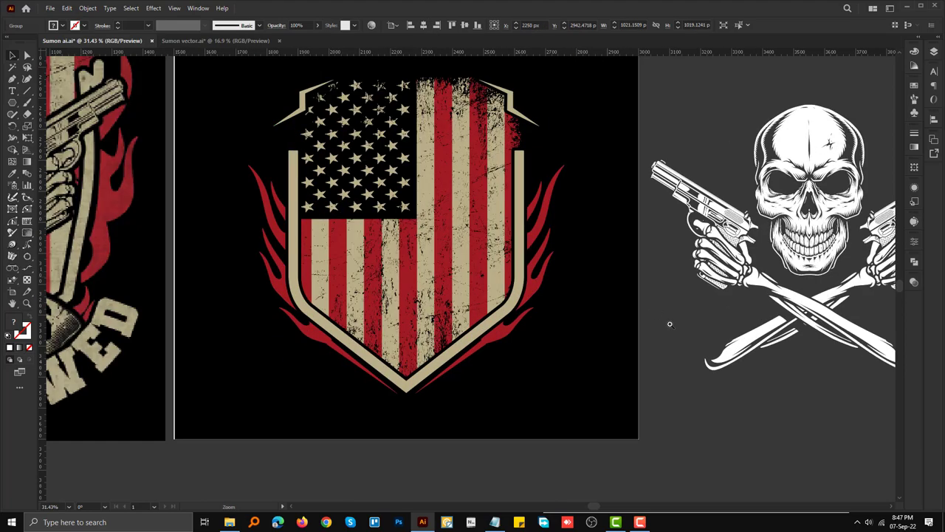
pyautogui.keyDown('alt'); pyautogui.scroll(1, 488, 184); pyautogui.keyUp('alt')
pyautogui.click(610, 209)
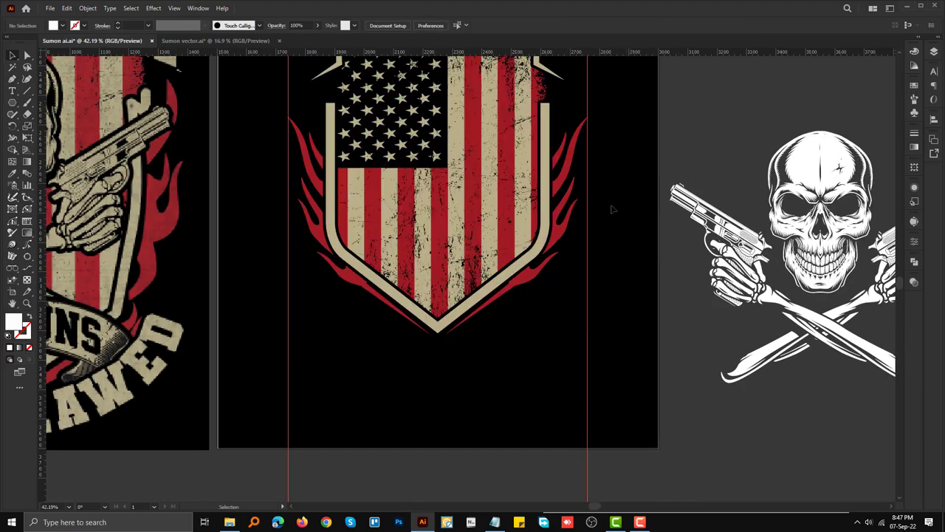
pyautogui.keyDown('alt'); pyautogui.scroll(1, 589, 177); pyautogui.keyUp('alt')
pyautogui.keyDown('alt'); pyautogui.scroll(1, 778, 319); pyautogui.keyUp('alt')
pyautogui.scroll(4, 778, 319)
pyautogui.hotkey('ctrl', 'a')
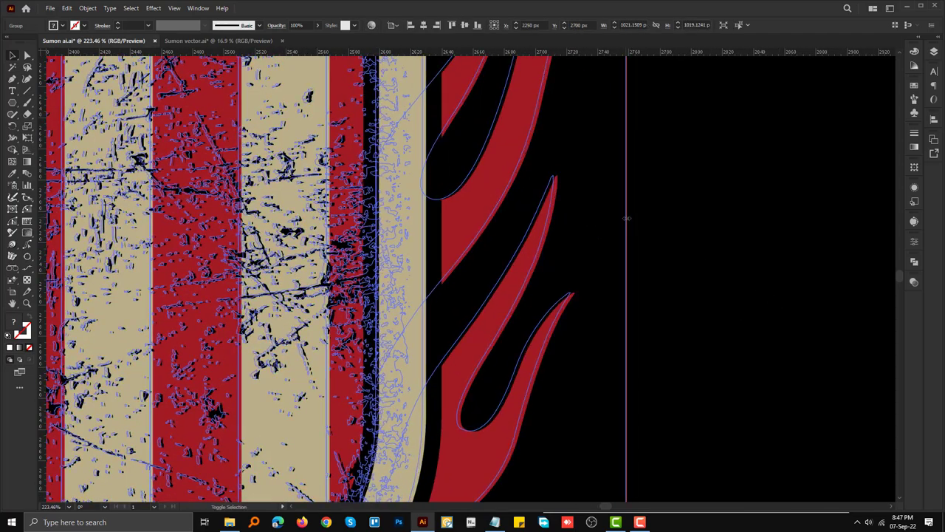
pyautogui.click(665, 243)
# Step: Select the flag artwork group to inspect it, then clear the selection
pyautogui.keyDown('alt'); pyautogui.scroll(-1, 665, 243); pyautogui.keyUp('alt')
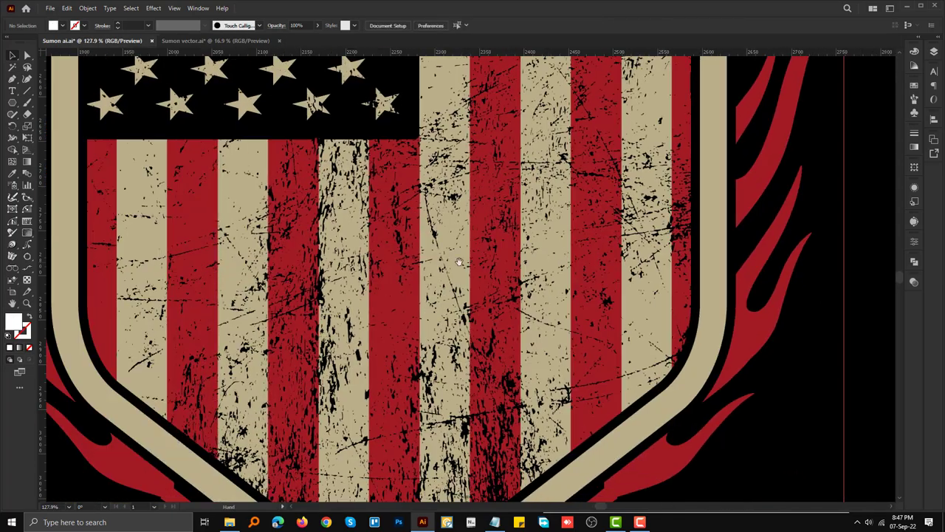
pyautogui.keyDown('alt'); pyautogui.scroll(-1, 517, 251); pyautogui.keyUp('alt')
pyautogui.keyDown('alt'); pyautogui.scroll(1, 274, 186); pyautogui.keyUp('alt')
pyautogui.keyDown('alt'); pyautogui.scroll(1, 433, 211); pyautogui.keyUp('alt')
pyautogui.click(342, 175)
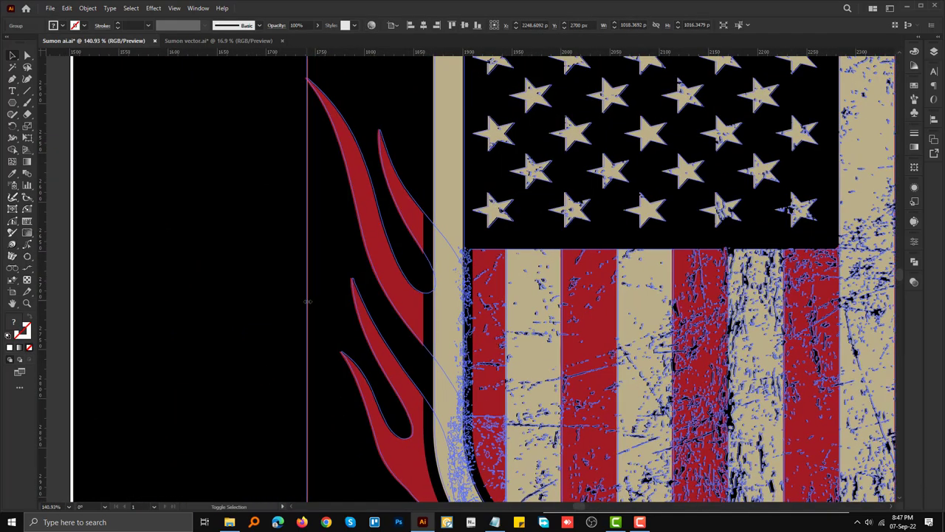
pyautogui.click(215, 270)
pyautogui.keyDown('alt'); pyautogui.scroll(-3, 488, 326); pyautogui.keyUp('alt')
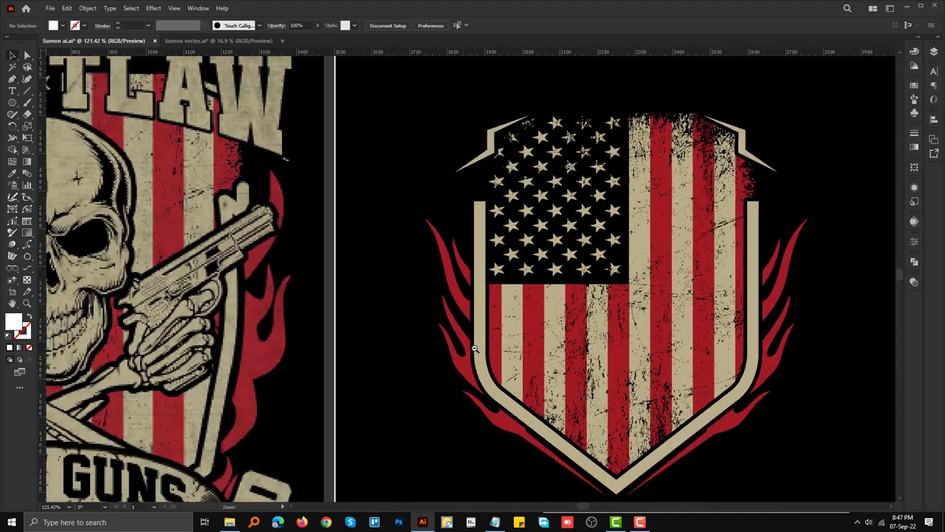
pyautogui.keyDown('alt'); pyautogui.scroll(-2, 488, 326); pyautogui.keyUp('alt')
# Step: Move the white skull-and-guns artwork onto the flag shield and scale it down to fit
pyautogui.moveTo(772, 310); pyautogui.dragTo(529, 277)
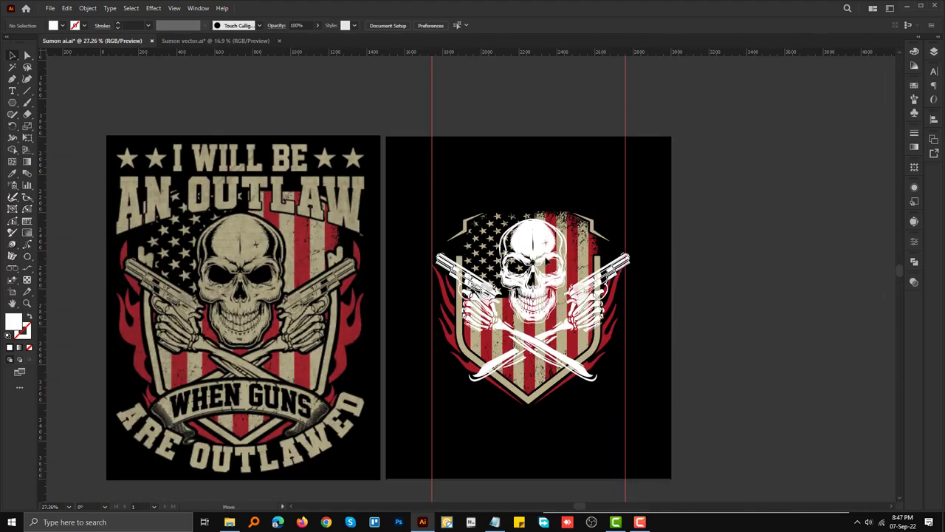
pyautogui.keyDown('alt'); pyautogui.scroll(1, 550, 306); pyautogui.keyUp('alt')
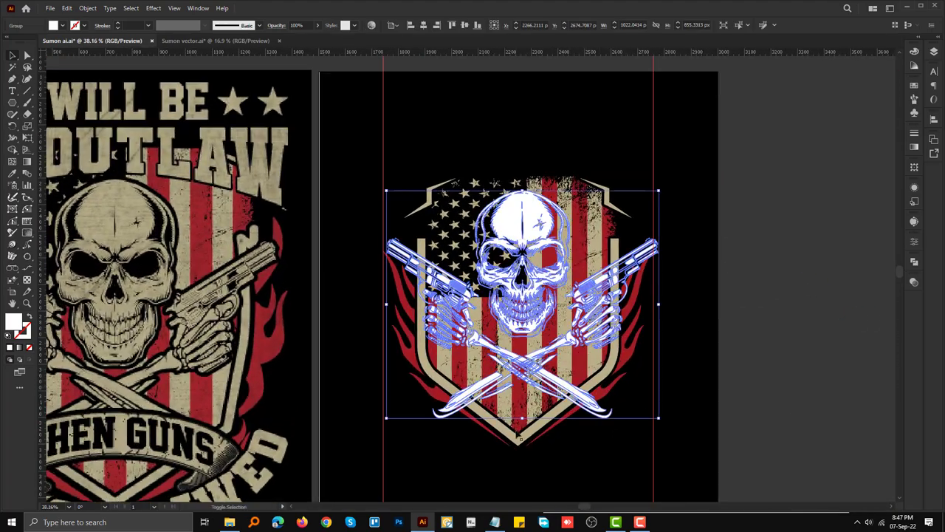
pyautogui.moveTo(523, 418); pyautogui.dragTo(522, 392)
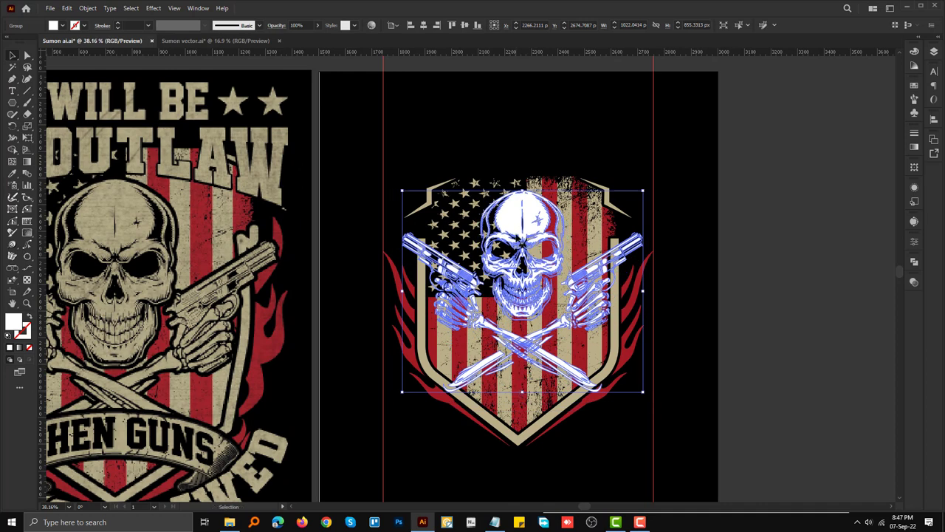
pyautogui.hotkey('ctrl', 'z')
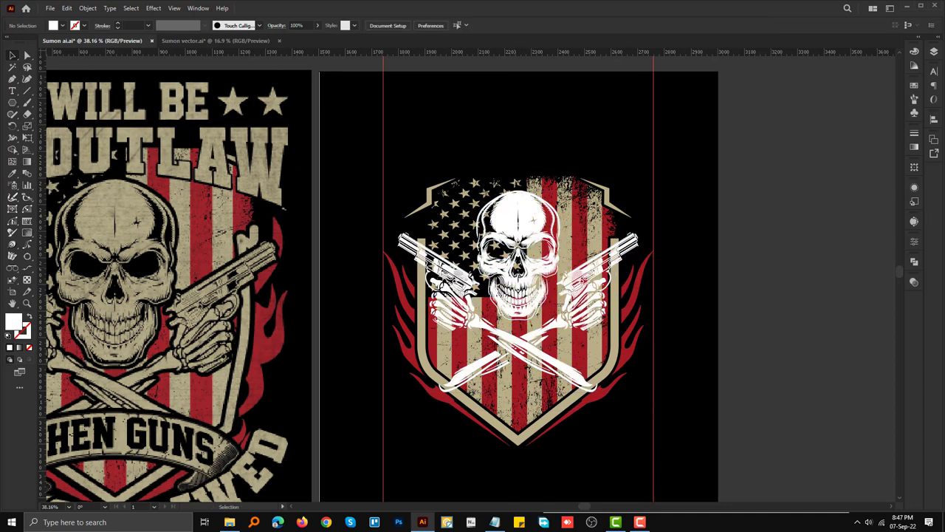
pyautogui.hotkey('ctrl', 'z')
pyautogui.hotkey('ctrl', 'z')
pyautogui.hotkey('ctrl', 'z')
pyautogui.hotkey('ctrl', 'z')
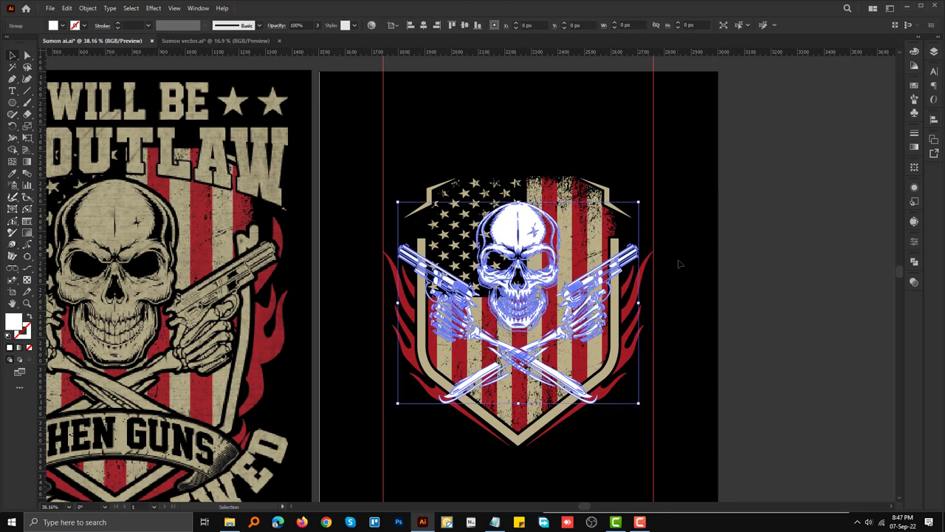
pyautogui.scroll(-2, 680, 264)
pyautogui.hotkey('ctrl', 'z')
pyautogui.hotkey('ctrl', 'z')
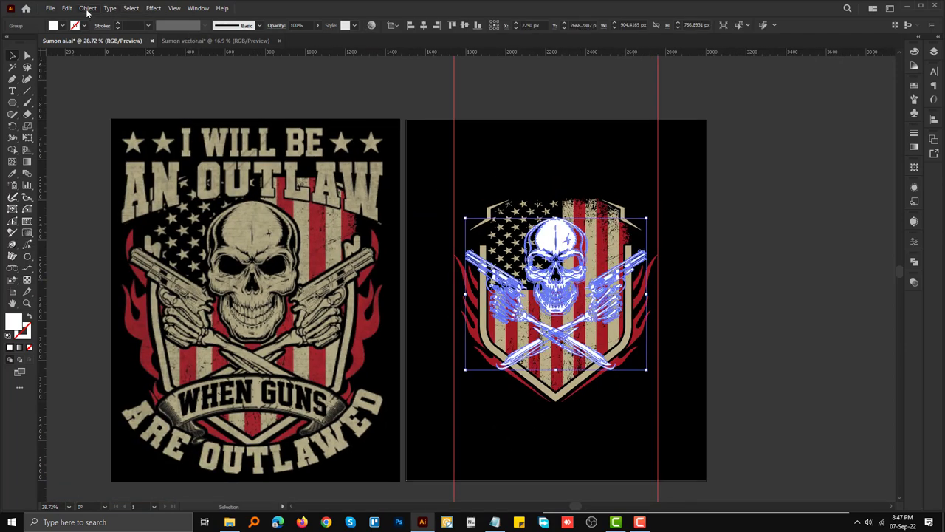
# Step: Offset the skull artwork's path and fill the offset copy with black using the Eyedropper
pyautogui.click(87, 8)
pyautogui.click(362, 358)
pyautogui.click(233, 271)
pyautogui.press('i')
pyautogui.click(210, 127)
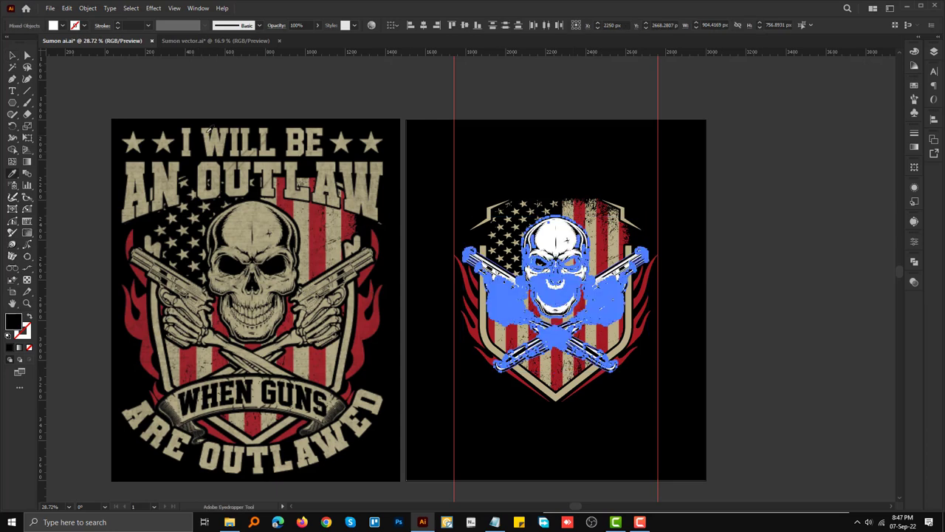
pyautogui.click(11, 55)
pyautogui.hotkey('ctrl', 'shift', 'a')
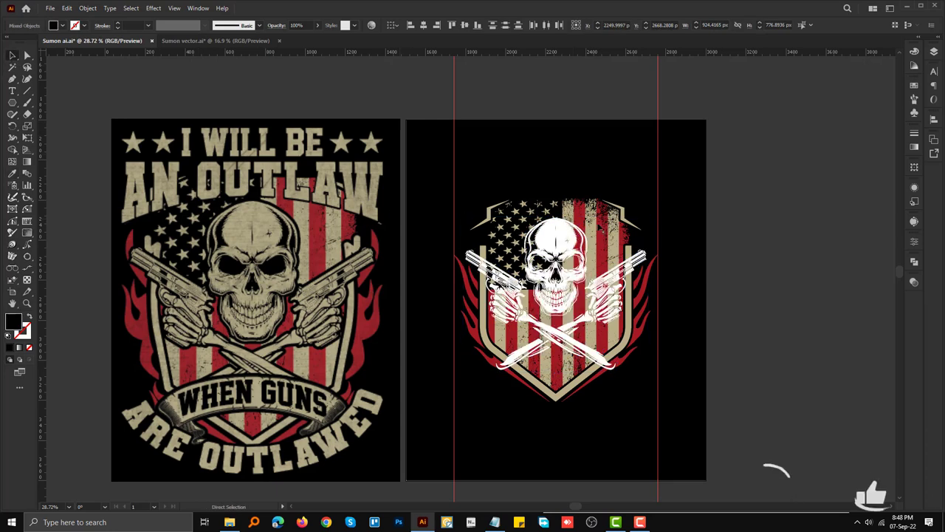
pyautogui.hotkey('ctrl', 'a')
# Step: Add an opacity mask to the flag shield with Clip off and paste the skull into it
pyautogui.hotkey('shift', 'ctrl', 'F10')
pyautogui.click(877, 309)
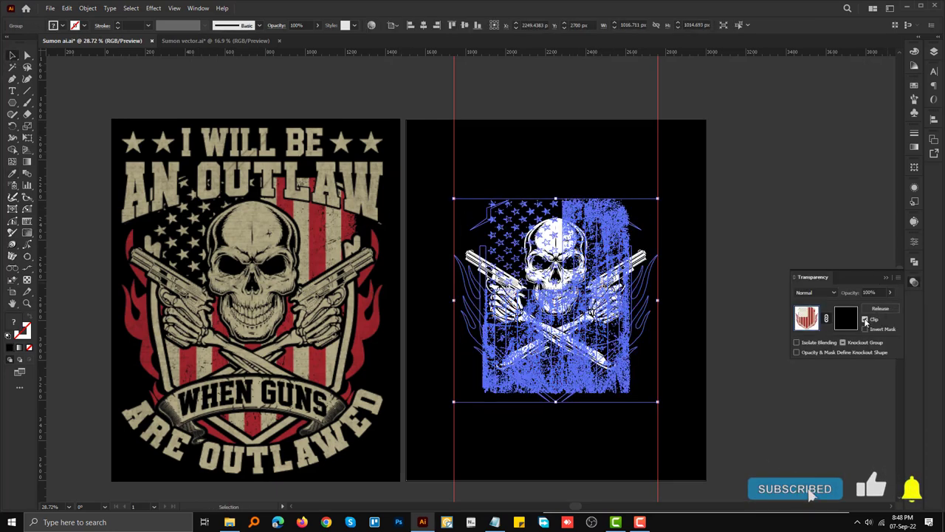
pyautogui.click(846, 317)
pyautogui.hotkey('ctrl', 'f')
pyautogui.hotkey('ctrl', '=')
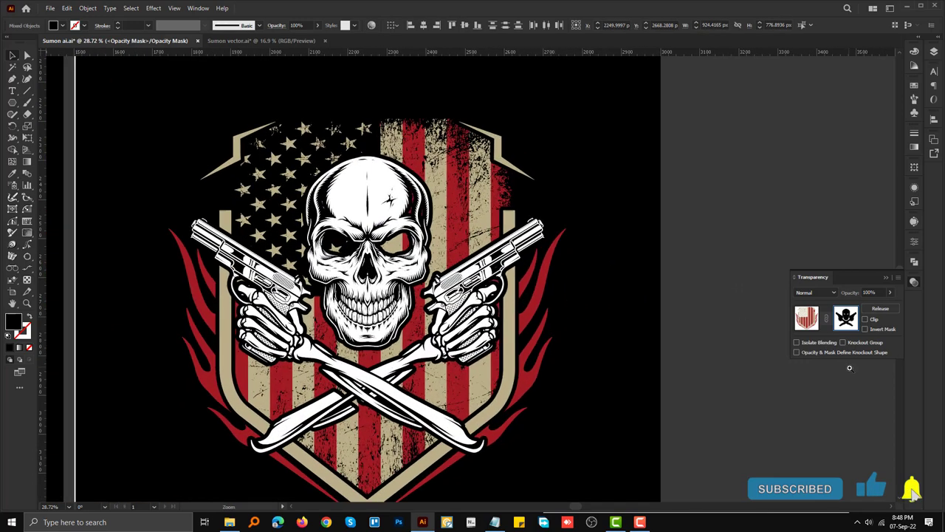
# Step: Unite the pasted skull shapes in Pathfinder and start a new Pen path on the skull's top edge
pyautogui.scroll(3, 601, 274)
pyautogui.click(914, 262)
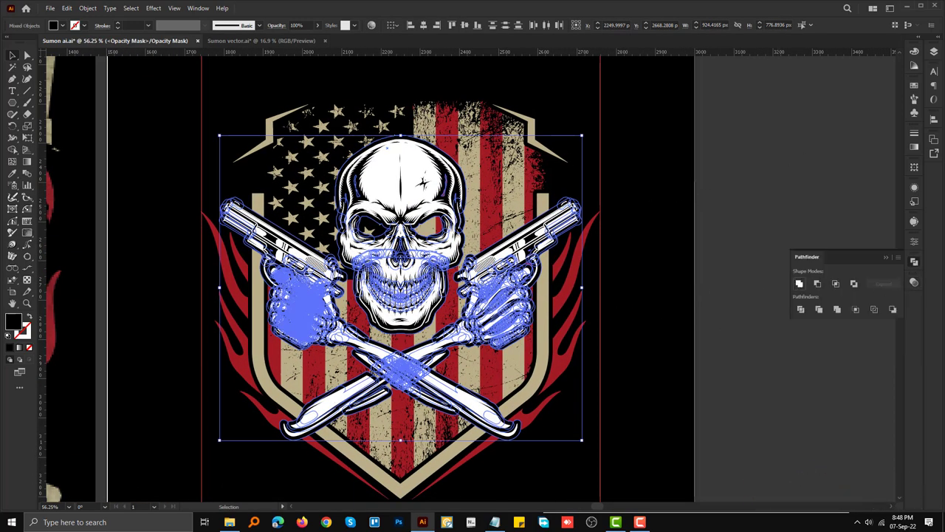
pyautogui.click(799, 283)
pyautogui.click(672, 203)
pyautogui.scroll(2, 343, 222)
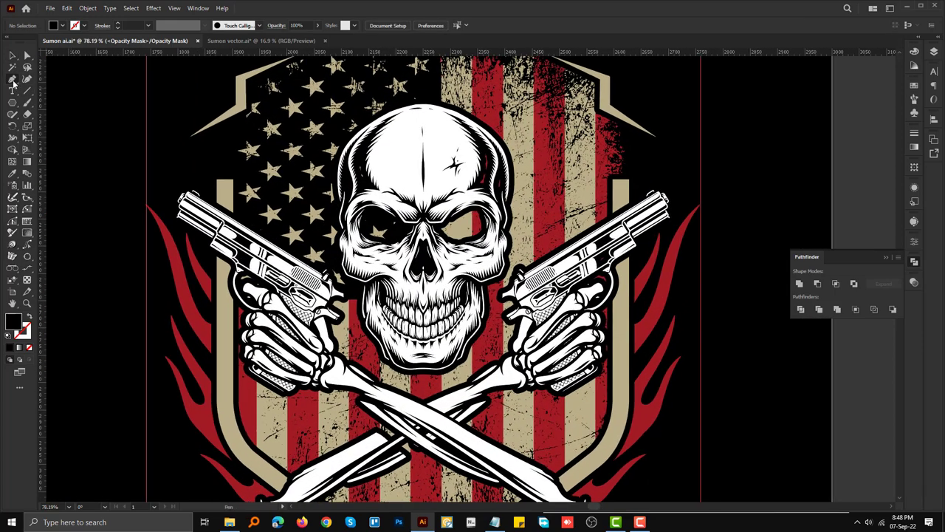
pyautogui.click(353, 148)
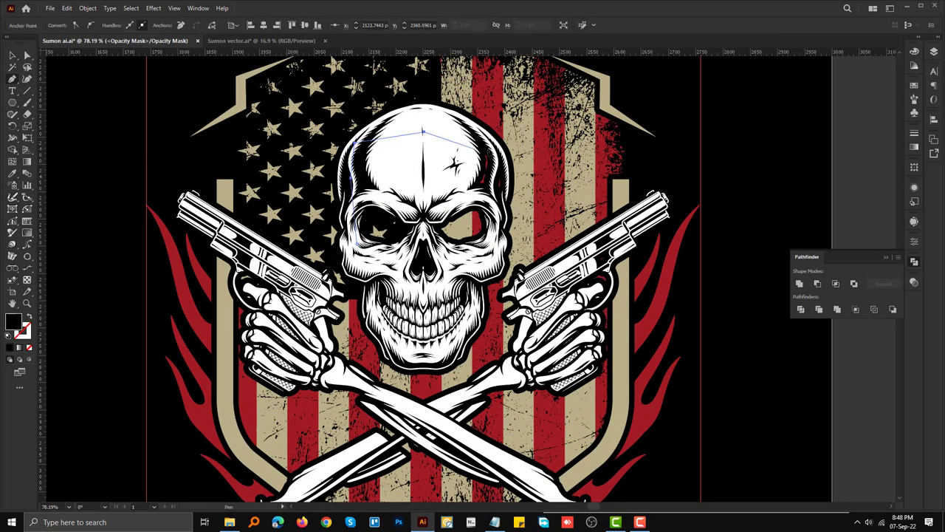
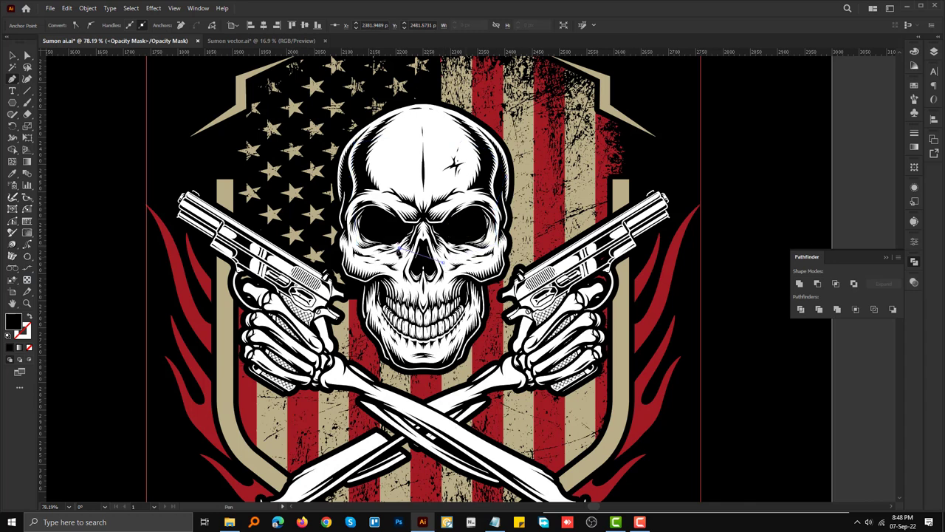
# Step: Draw small pen paths over the right and left guns inside the opacity mask
pyautogui.click(730, 262)
pyautogui.click(567, 262)
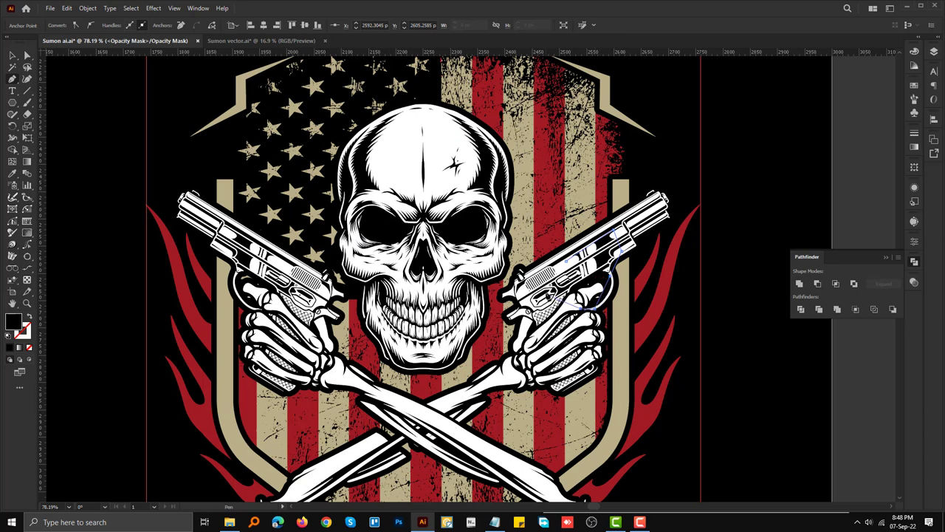
pyautogui.press('v')
pyautogui.hotkey('ctrl', 'shift', 'a')
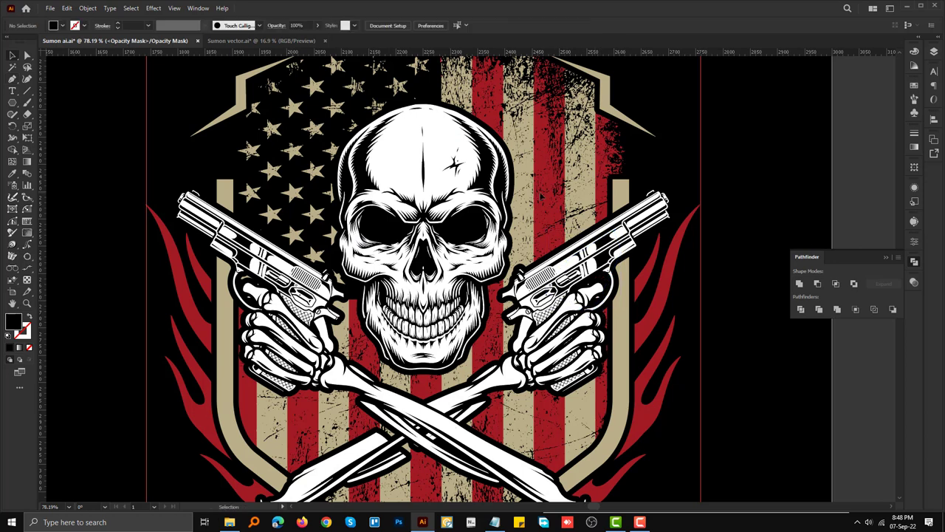
pyautogui.click(254, 265)
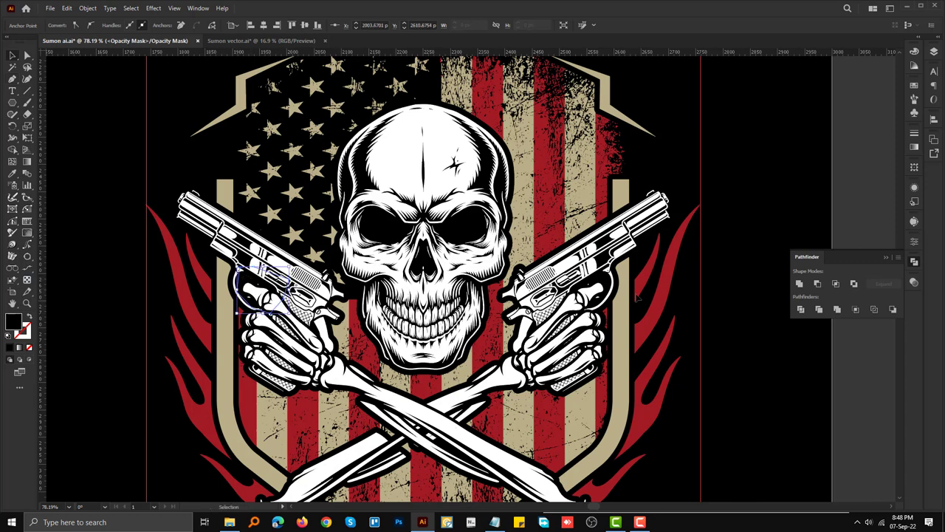
pyautogui.hotkey('ctrl', 'shift', 'a')
# Step: Exit opacity mask editing in the Transparency panel and zoom out to the full emblem
pyautogui.click(424, 133)
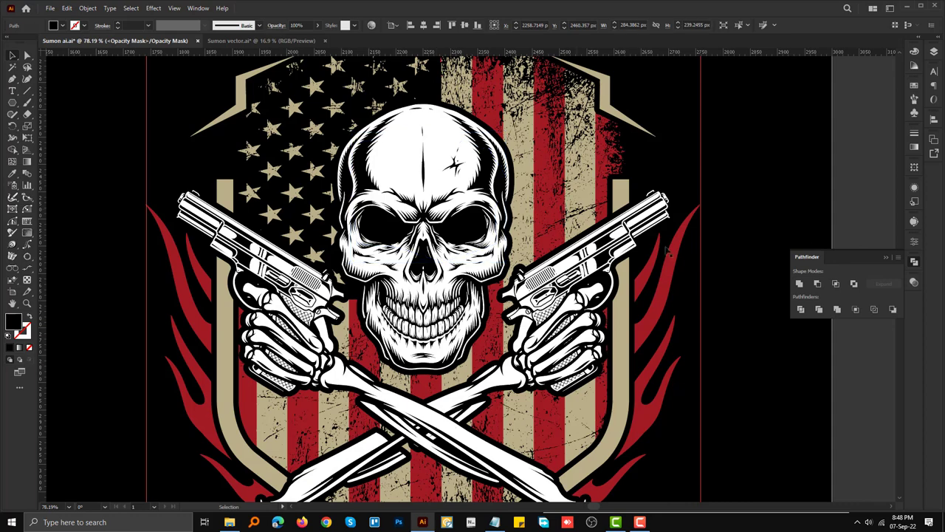
pyautogui.hotkey('ctrl', 'shift', 'F10')
pyautogui.click(812, 319)
pyautogui.hotkey('ctrl', 'shift', 'a')
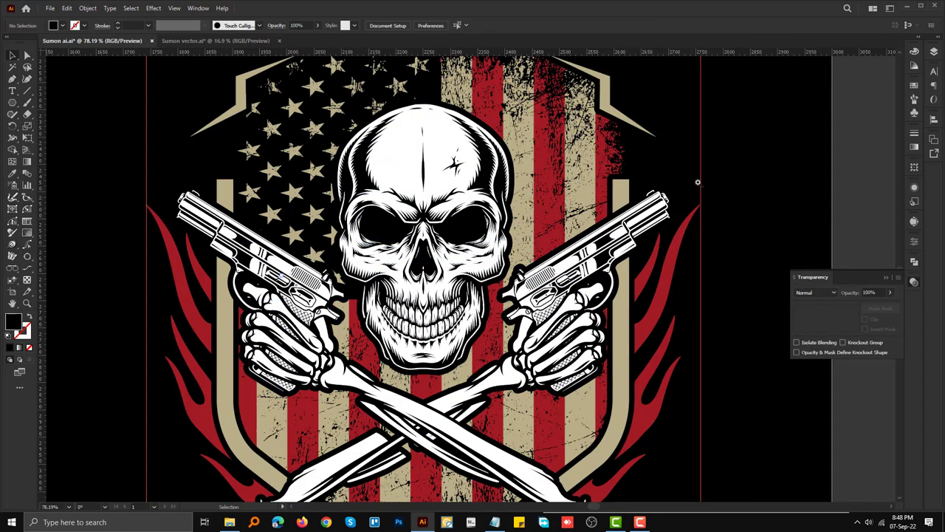
pyautogui.scroll(-3, 698, 181)
pyautogui.scroll(-1, 655, 236)
# Step: Sample the reference's tan colour onto the skull artwork with the Eyedropper
pyautogui.click(656, 237)
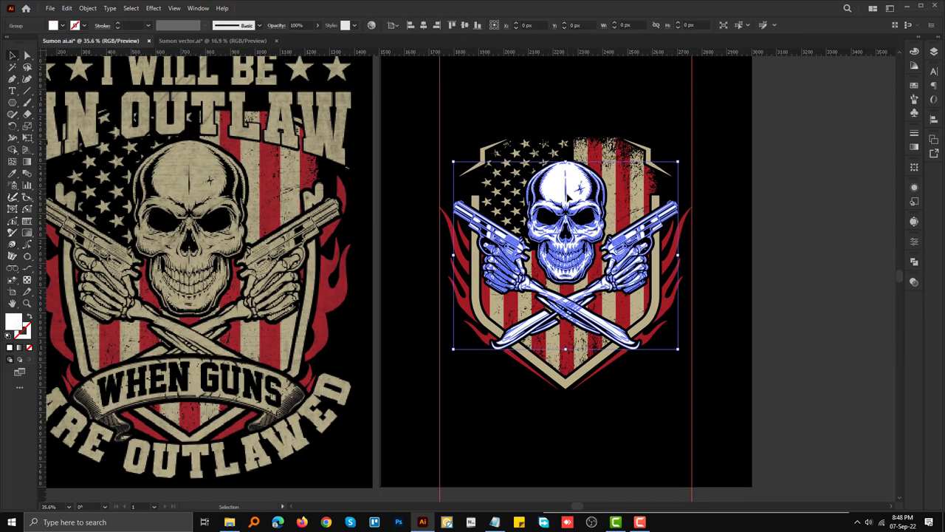
pyautogui.click(609, 178)
pyautogui.press('v')
pyautogui.hotkey('ctrl', 'shift', 'a')
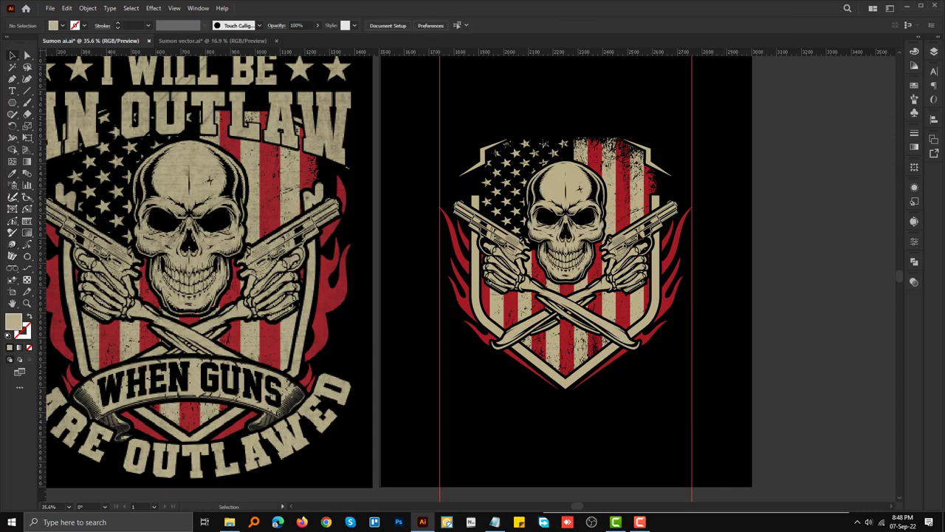
pyautogui.click(643, 401)
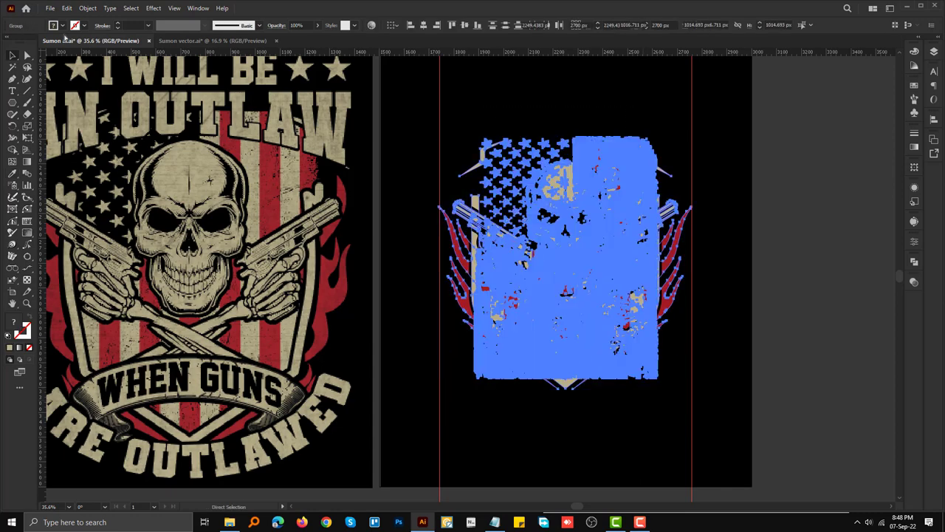
pyautogui.click(88, 8)
pyautogui.click(103, 242)
# Step: Zoom out to both artboards and paste the white headline text beside them
pyautogui.hotkey('ctrl', 'shift', 'a')
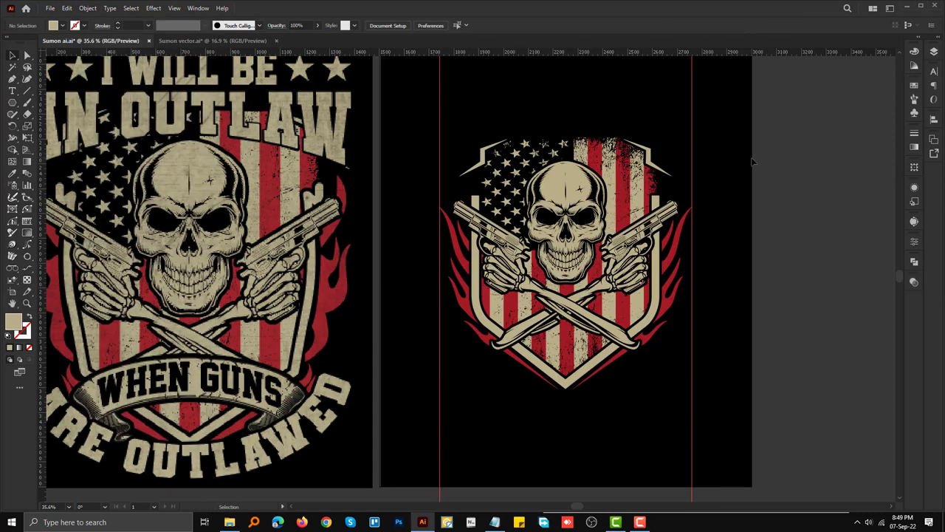
pyautogui.scroll(-3, 610, 286)
pyautogui.moveTo(610, 285); pyautogui.dragTo(505, 308)
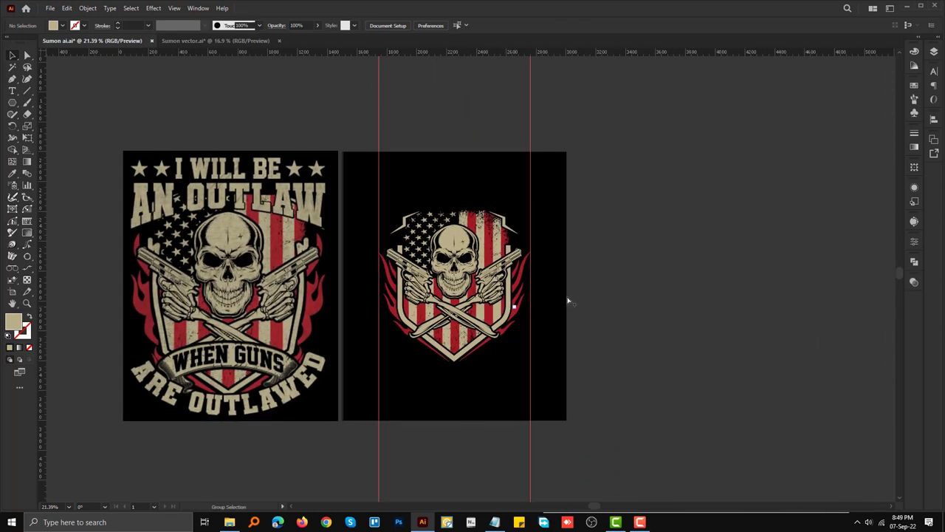
pyautogui.hotkey('ctrl', 'f')
pyautogui.hotkey('ctrl', 'shift', 'a')
pyautogui.scroll(1, 660, 246)
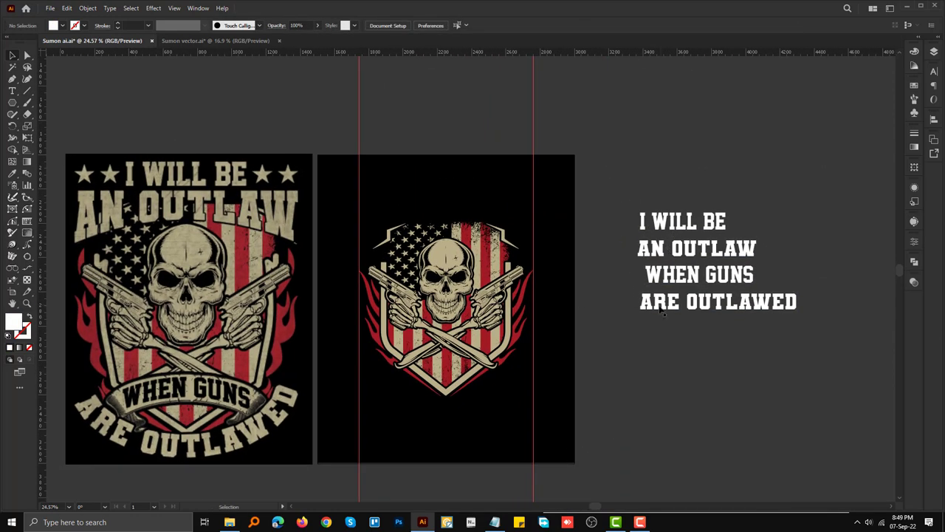
pyautogui.scroll(-1, 663, 311)
# Step: Alt-drag copies of 'I WILL BE' and 'AN OUTLAW' onto the top of the design
pyautogui.moveTo(673, 220); pyautogui.dragTo(486, 194)
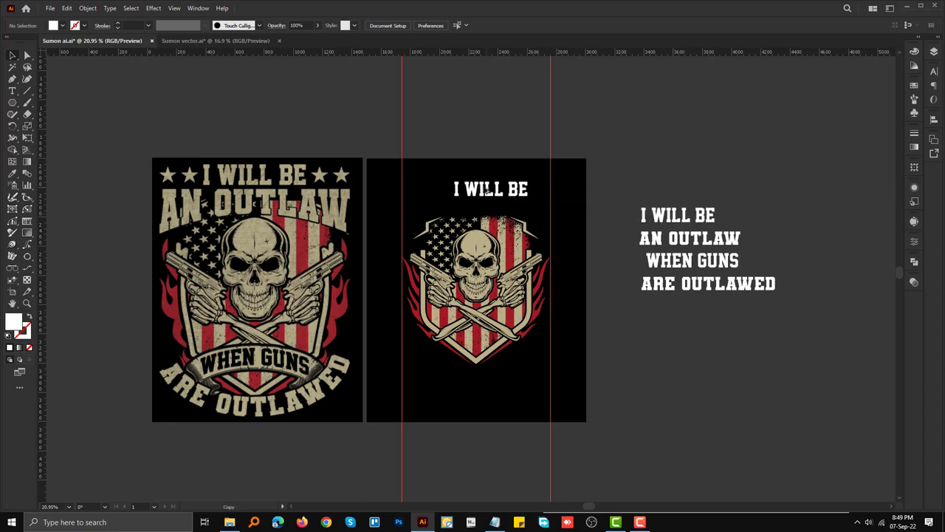
pyautogui.moveTo(633, 235); pyautogui.dragTo(420, 209)
pyautogui.click(489, 191)
pyautogui.scroll(3, 488, 194)
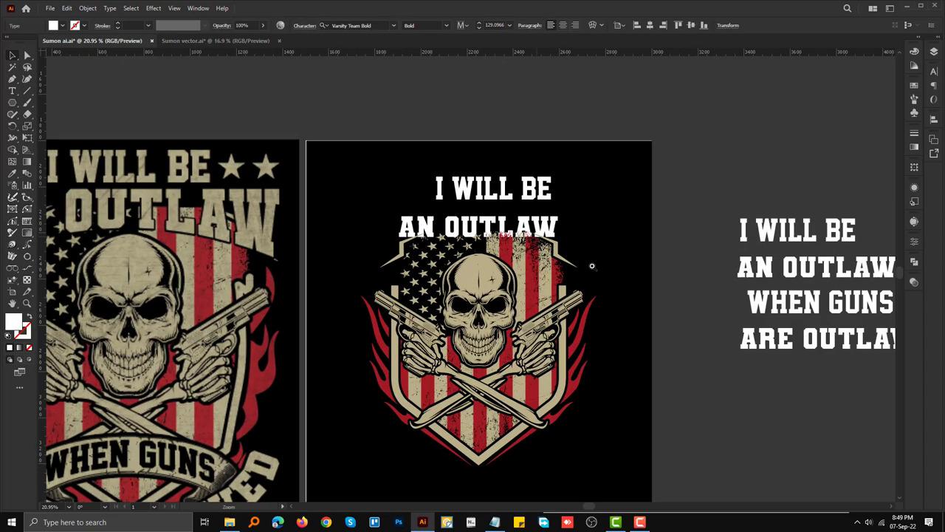
pyautogui.scroll(3, 489, 193)
pyautogui.rightClick(513, 201)
pyautogui.click(443, 214)
# Step: Convert 'AN OUTLAW' to outlines and stretch it to span the artboard width
pyautogui.click(457, 236)
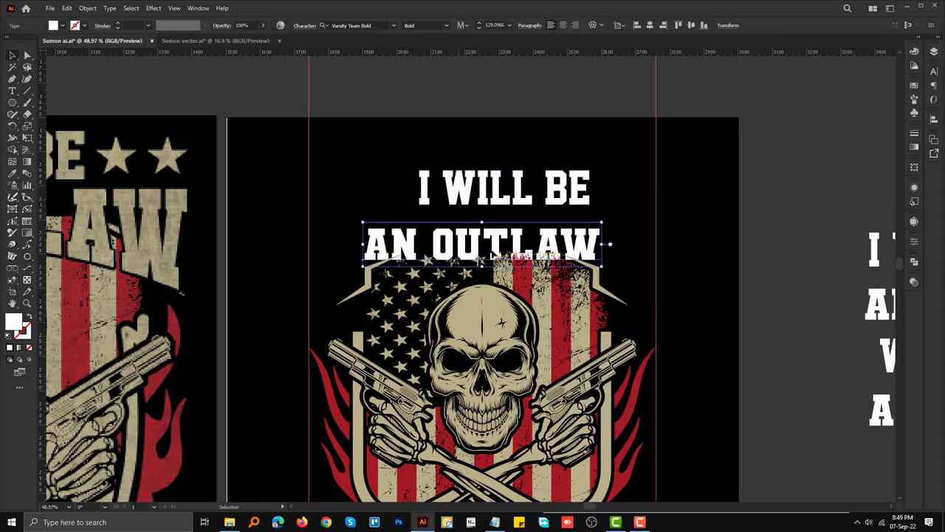
pyautogui.rightClick(458, 235)
pyautogui.click(669, 243)
pyautogui.click(516, 244)
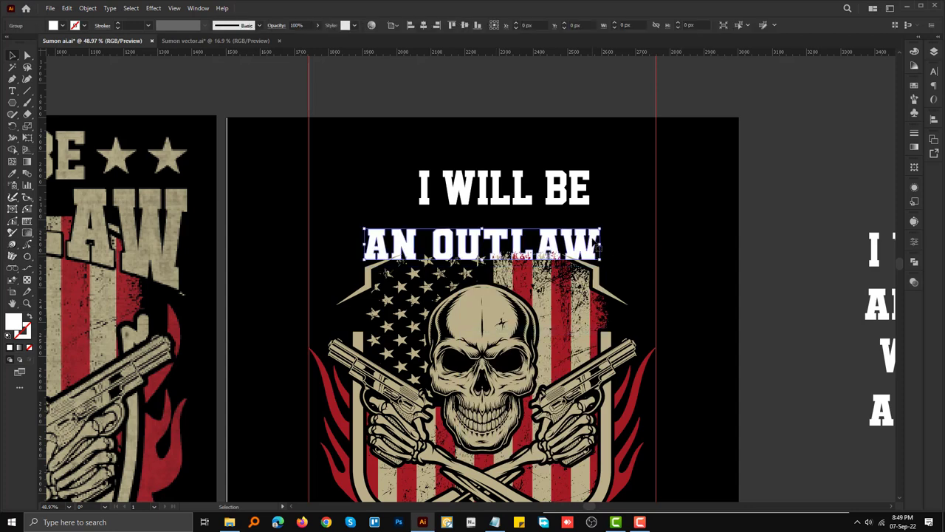
pyautogui.moveTo(602, 261); pyautogui.dragTo(656, 263)
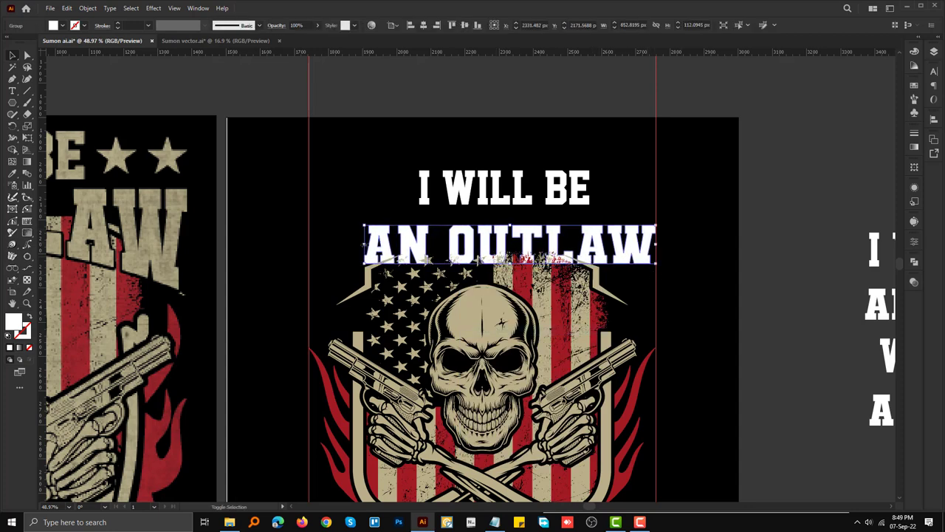
pyautogui.moveTo(363, 244); pyautogui.dragTo(308, 251)
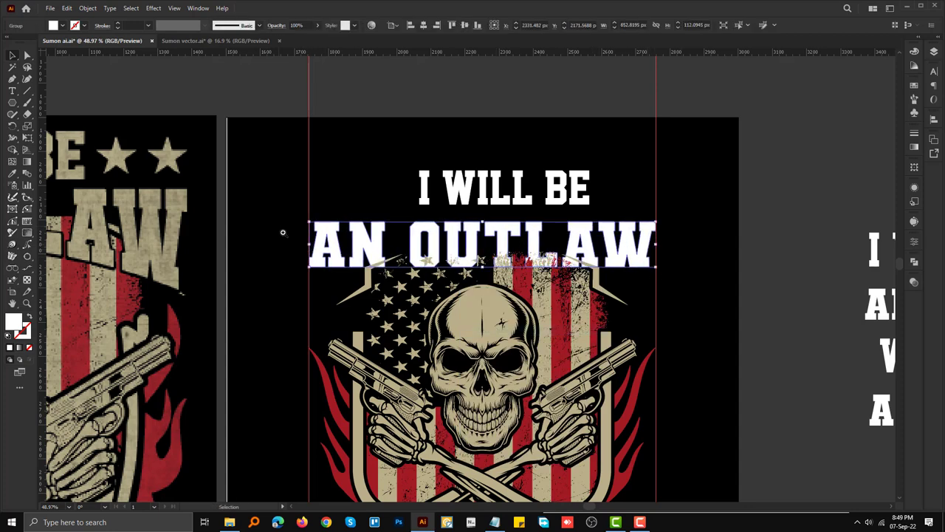
pyautogui.scroll(5, 283, 233)
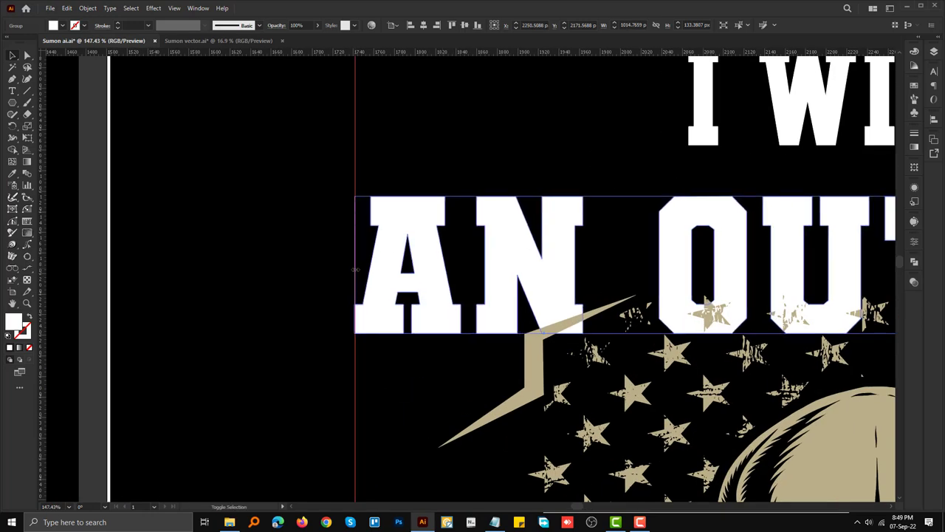
pyautogui.scroll(-5, 509, 185)
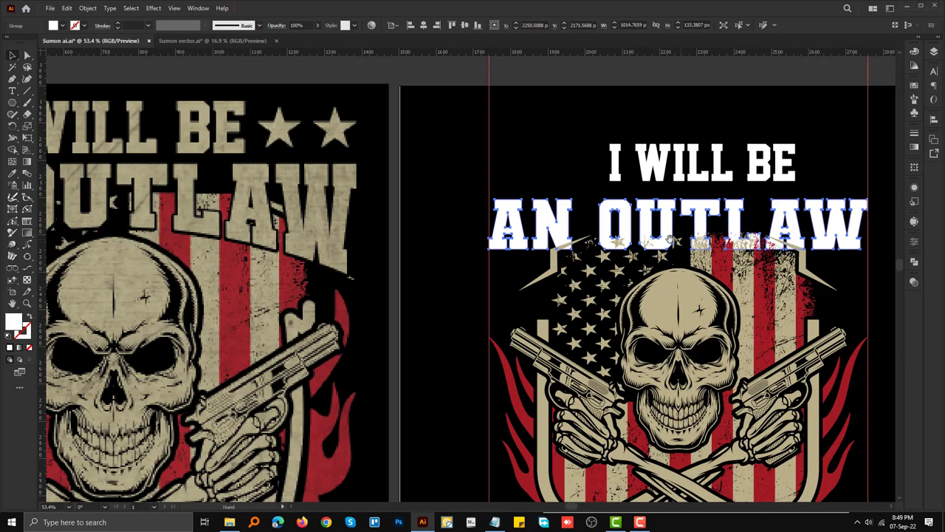
pyautogui.scroll(1, 604, 235)
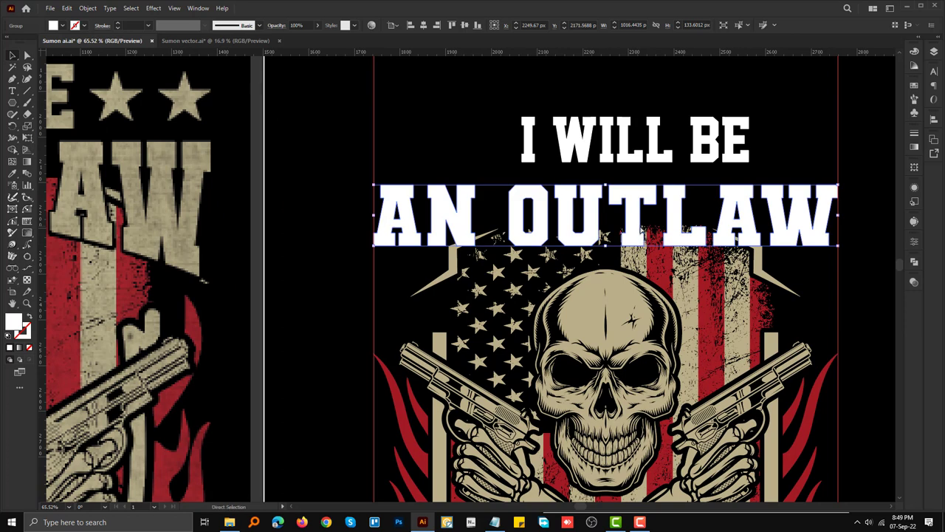
# Step: Warp 'AN OUTLAW' with a Lower arc at -17% bend and stretch it taller
pyautogui.click(153, 9)
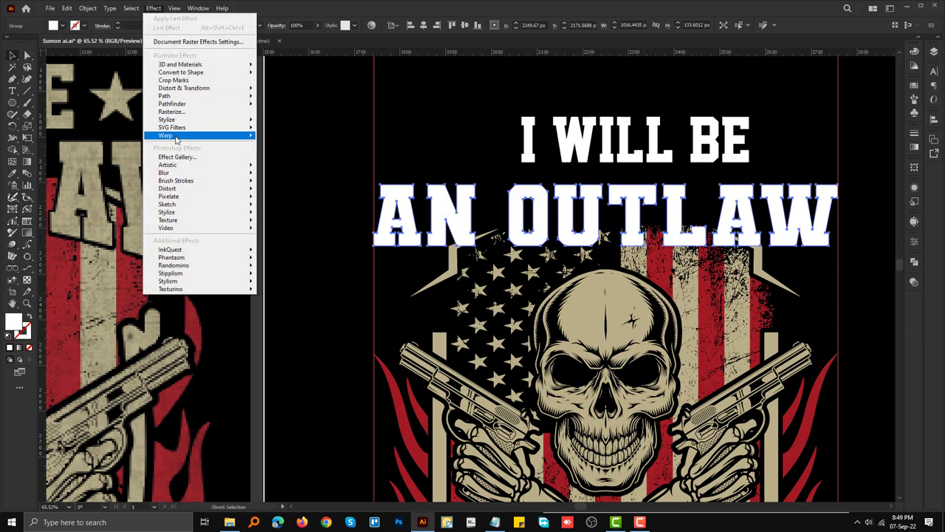
pyautogui.click(287, 156)
pyautogui.click(684, 96)
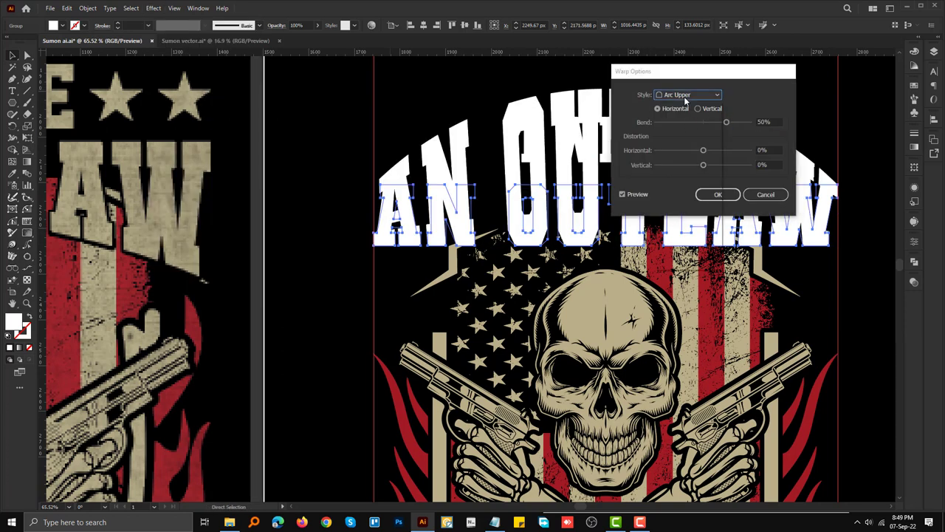
pyautogui.click(684, 115)
pyautogui.moveTo(727, 122); pyautogui.dragTo(695, 123)
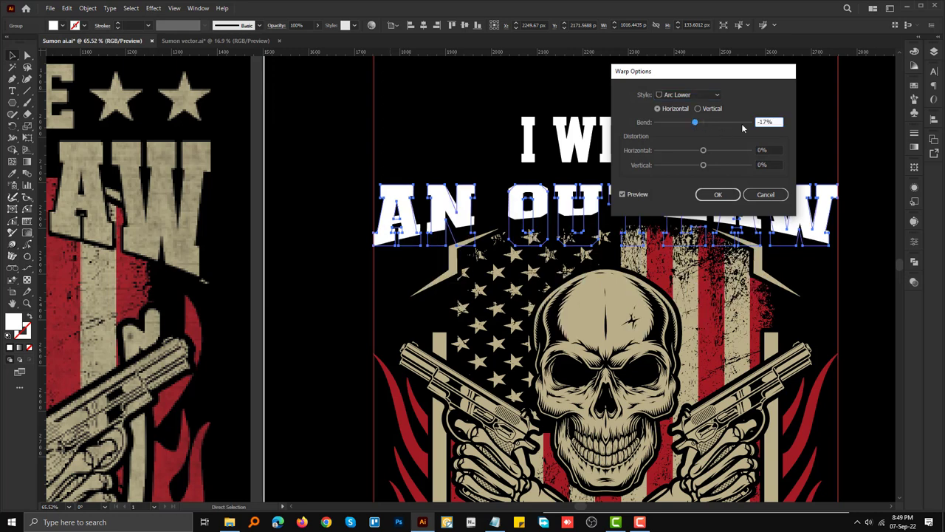
pyautogui.click(714, 196)
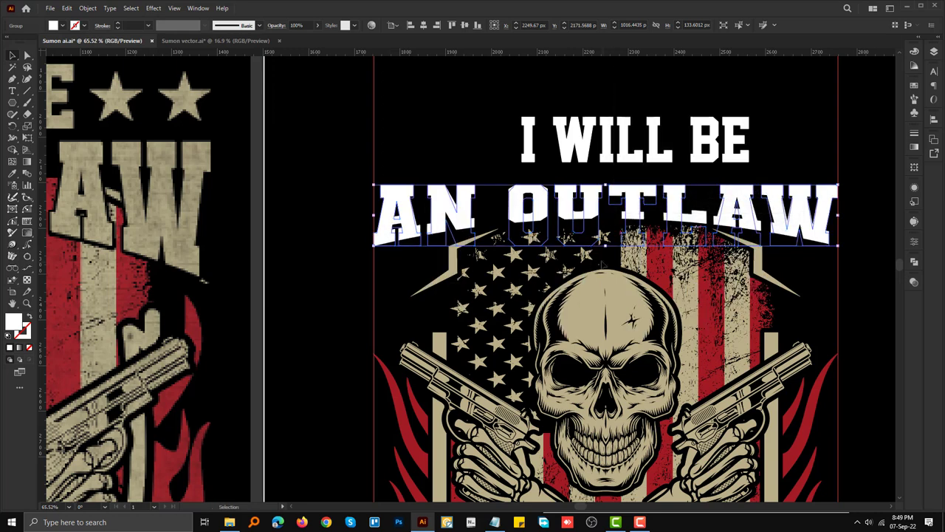
pyautogui.moveTo(605, 246); pyautogui.dragTo(606, 271)
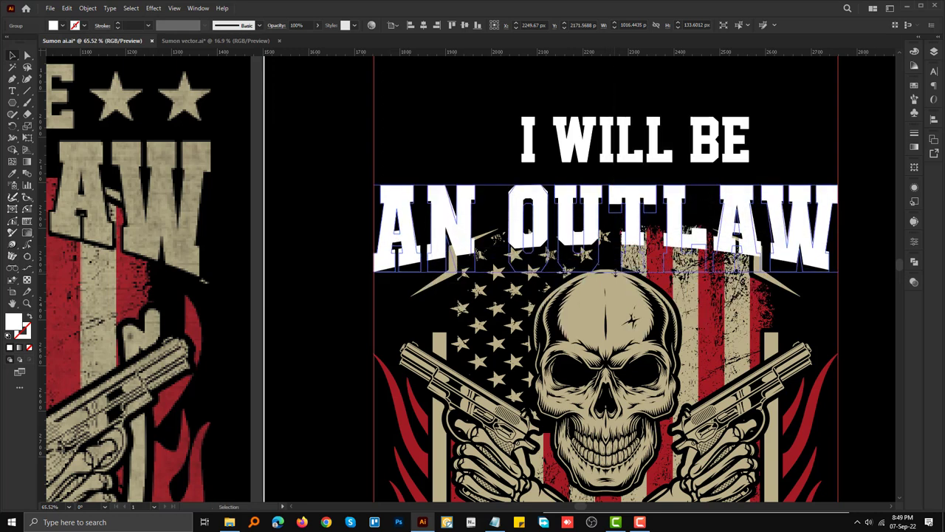
# Step: Expand the warped lettering and make it a single compound path
pyautogui.click(88, 8)
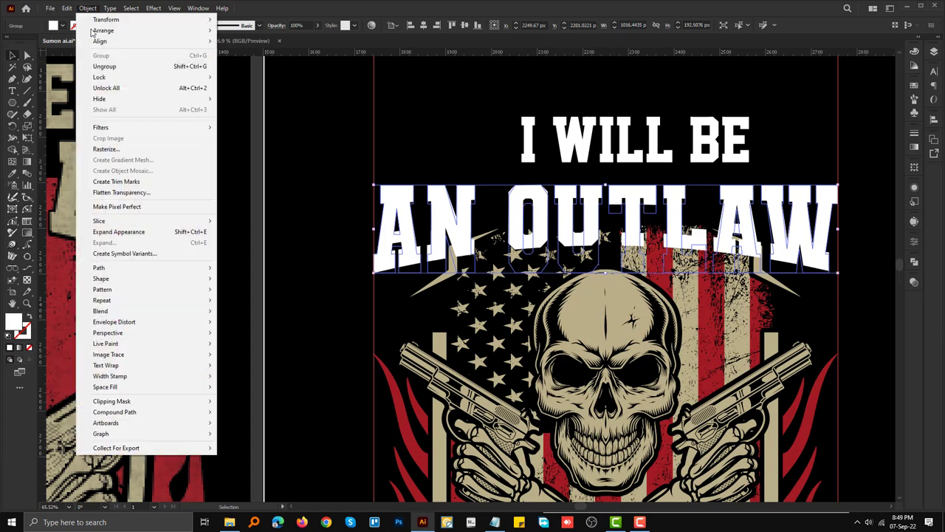
pyautogui.click(111, 231)
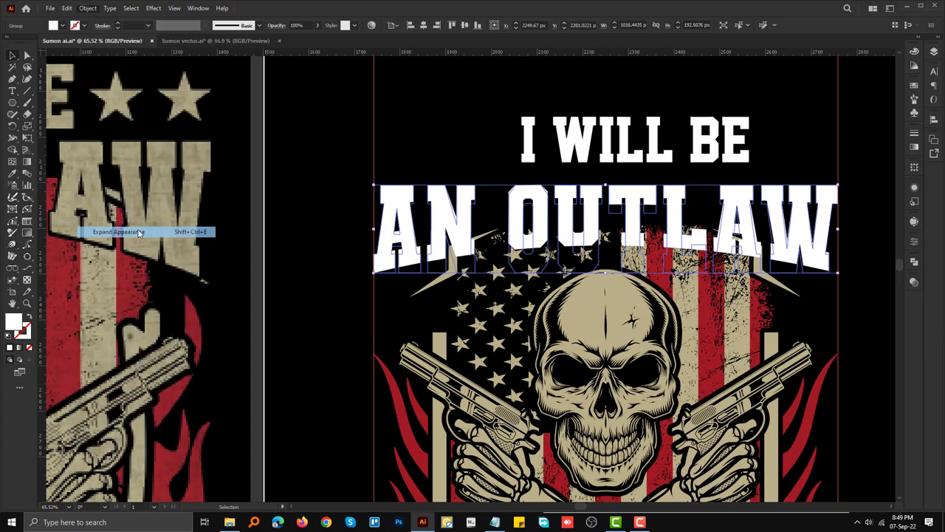
pyautogui.click(914, 261)
pyautogui.click(87, 11)
pyautogui.moveTo(114, 412)
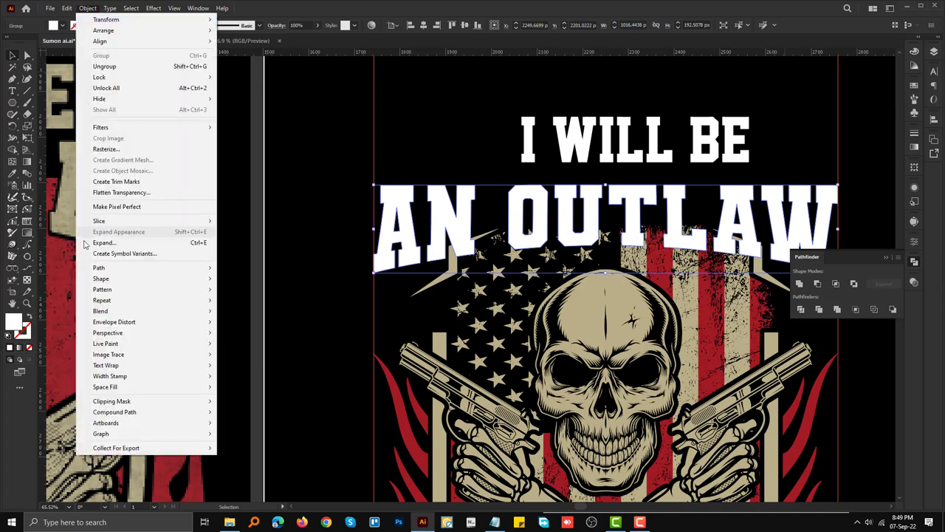
pyautogui.click(238, 411)
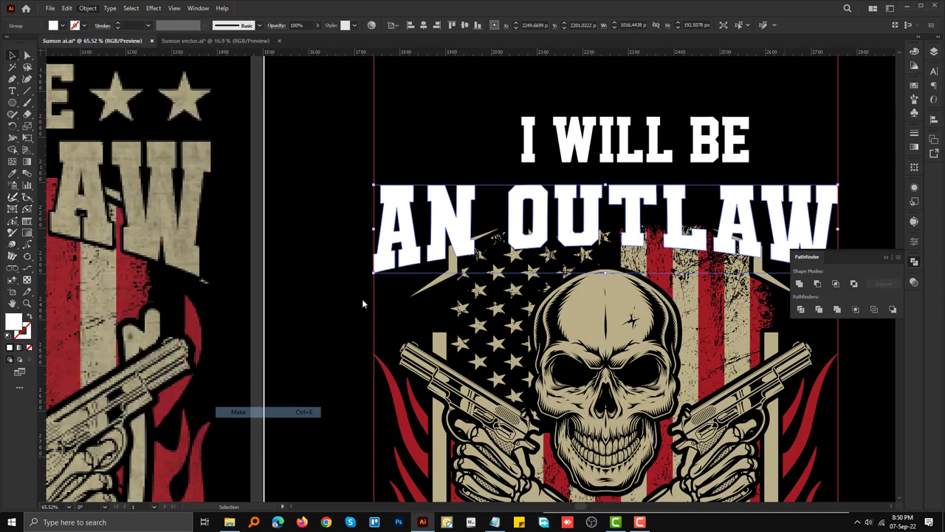
pyautogui.scroll(-2, 482, 267)
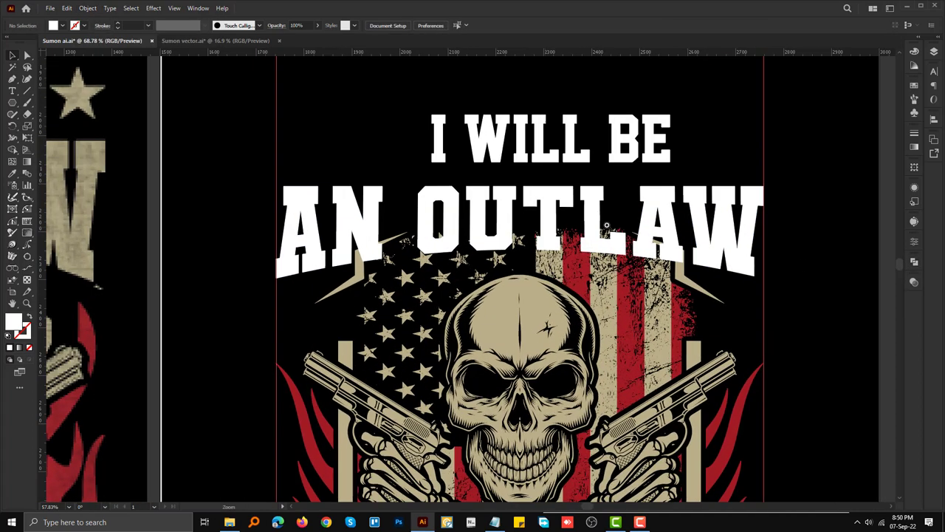
# Step: Stretch 'AN OUTLAW' slightly taller and nudge it lower over the skull
pyautogui.click(606, 225)
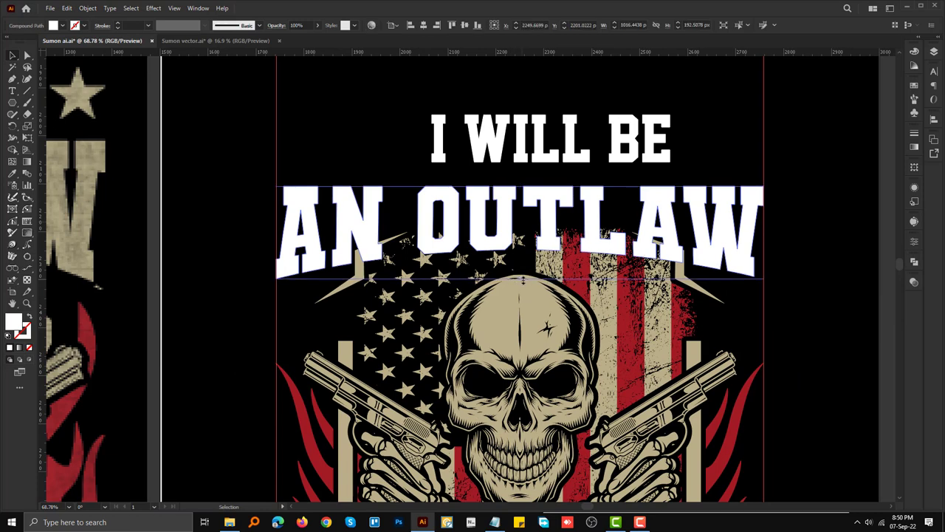
pyautogui.moveTo(523, 278); pyautogui.dragTo(523, 281)
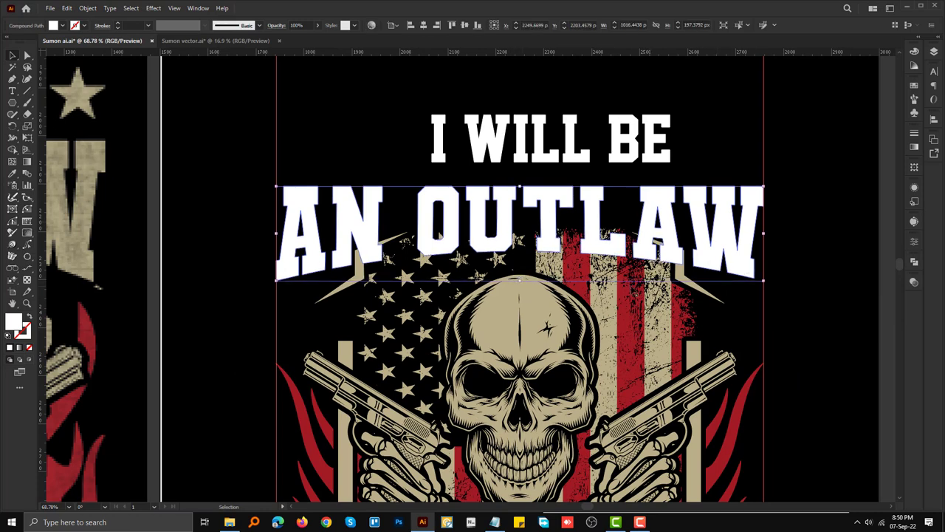
pyautogui.scroll(1, 552, 258)
pyautogui.scroll(1, 552, 258)
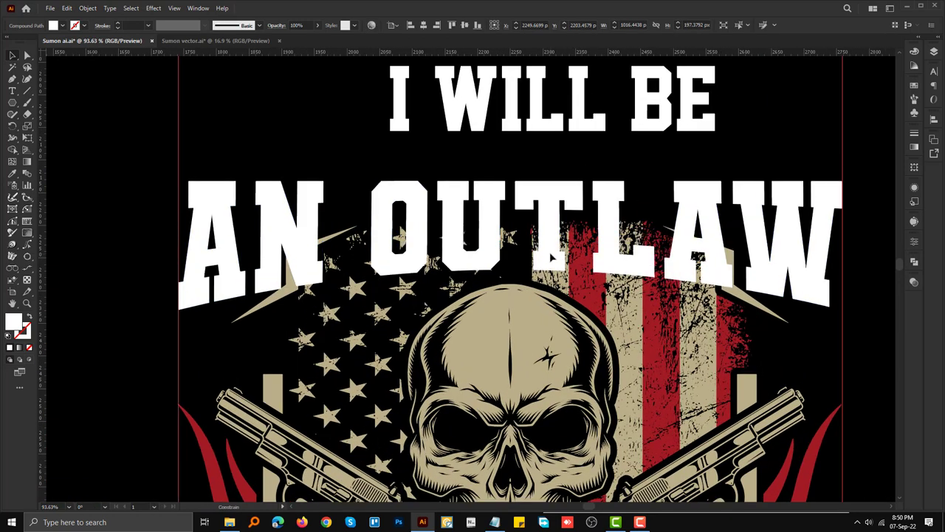
pyautogui.moveTo(552, 259); pyautogui.dragTo(555, 257)
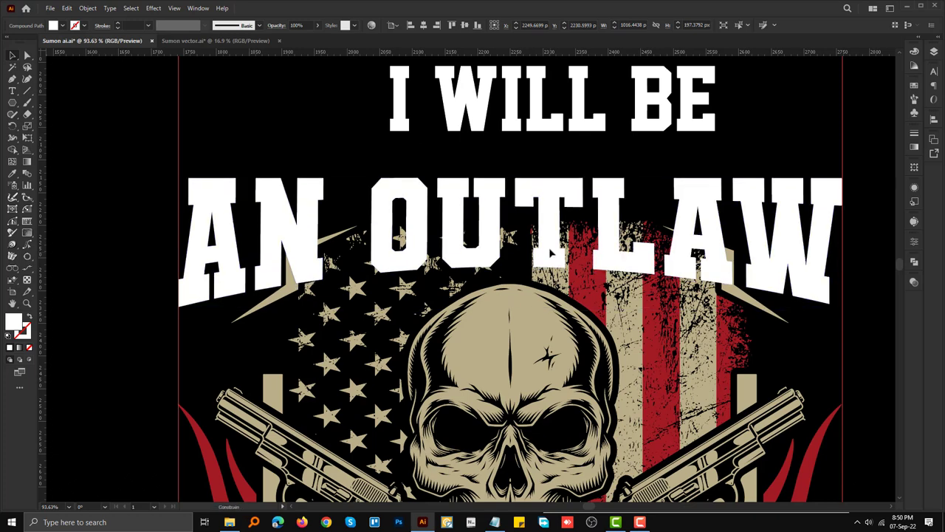
# Step: Add an offset path outline around the 'AN OUTLAW' lettering
pyautogui.click(87, 8)
pyautogui.moveTo(99, 268)
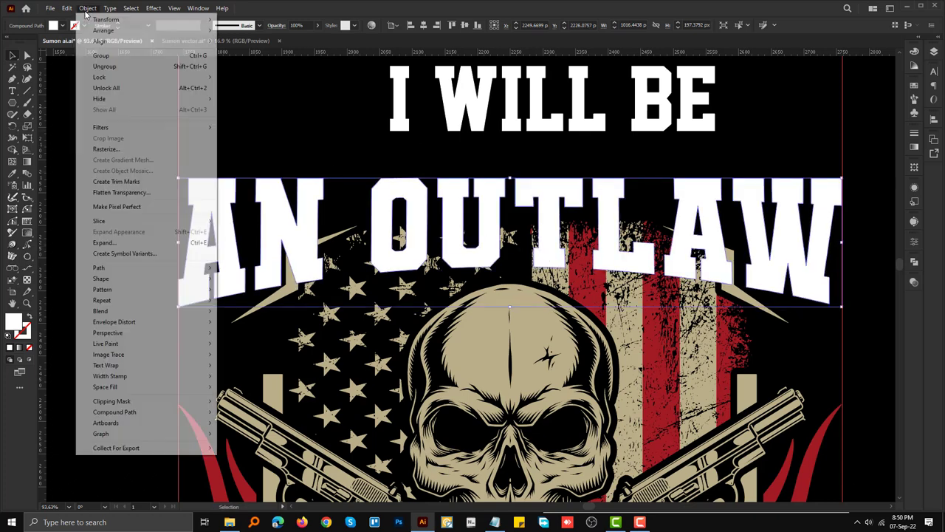
pyautogui.click(251, 360)
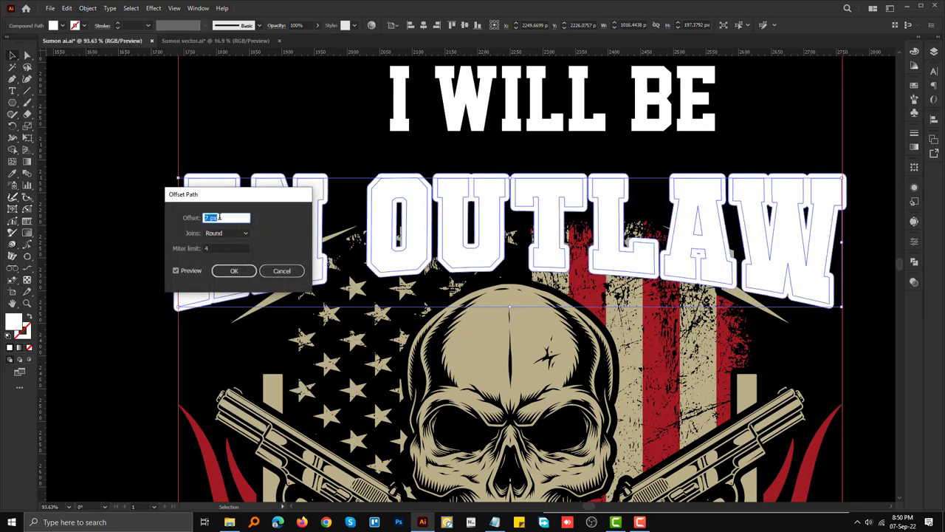
pyautogui.click(233, 271)
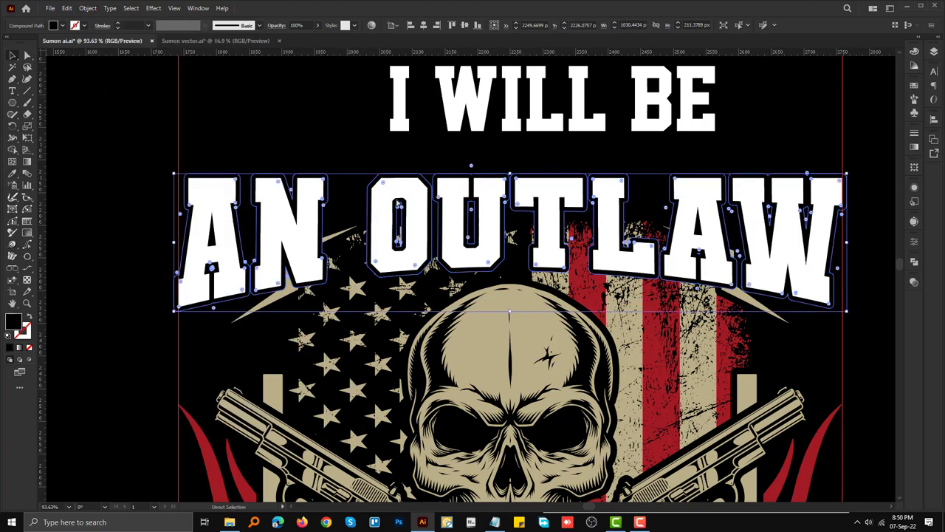
# Step: Give the distressed flag-and-skull artwork an opacity mask in the Transparency panel
pyautogui.click(819, 281)
pyautogui.click(915, 281)
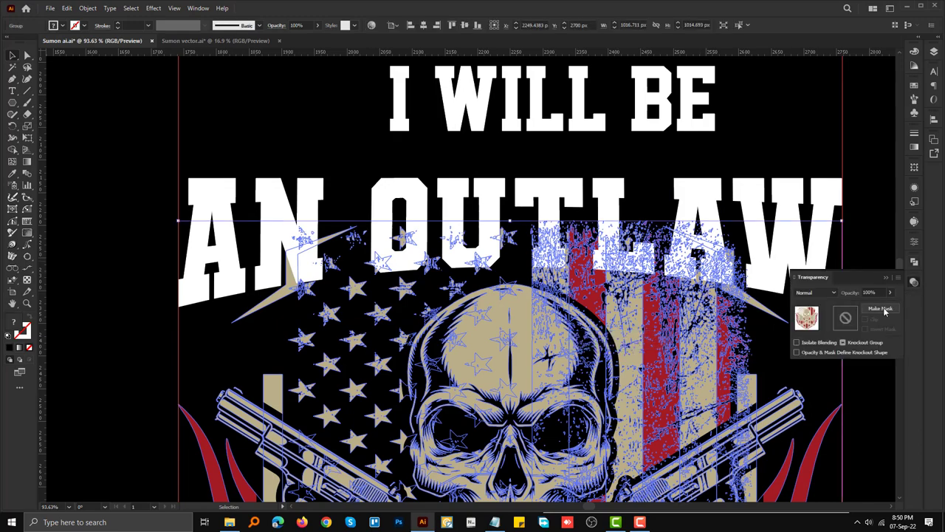
pyautogui.click(878, 315)
pyautogui.click(850, 319)
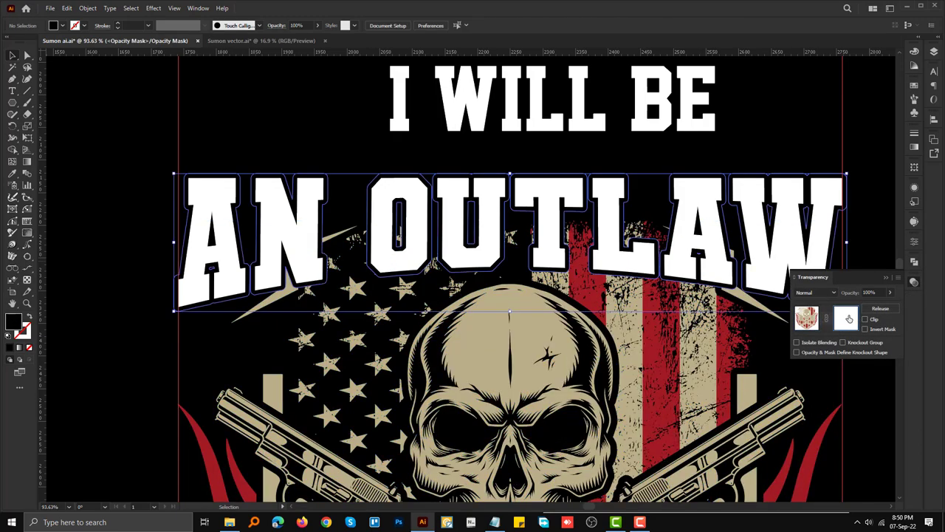
pyautogui.click(808, 318)
pyautogui.scroll(-3, 517, 295)
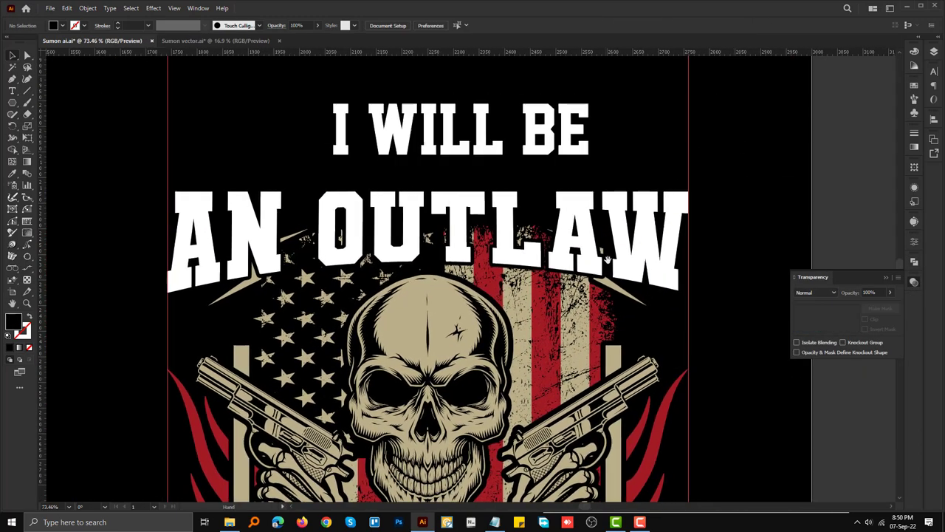
pyautogui.click(914, 283)
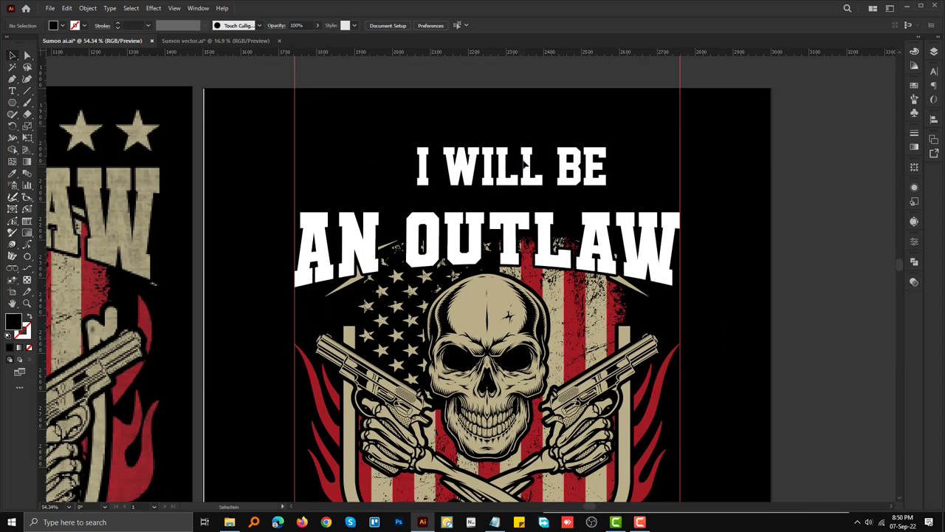
# Step: Centre 'I WILL BE' horizontally on the artboard and enlarge it downward
pyautogui.click(524, 164)
pyautogui.click(427, 25)
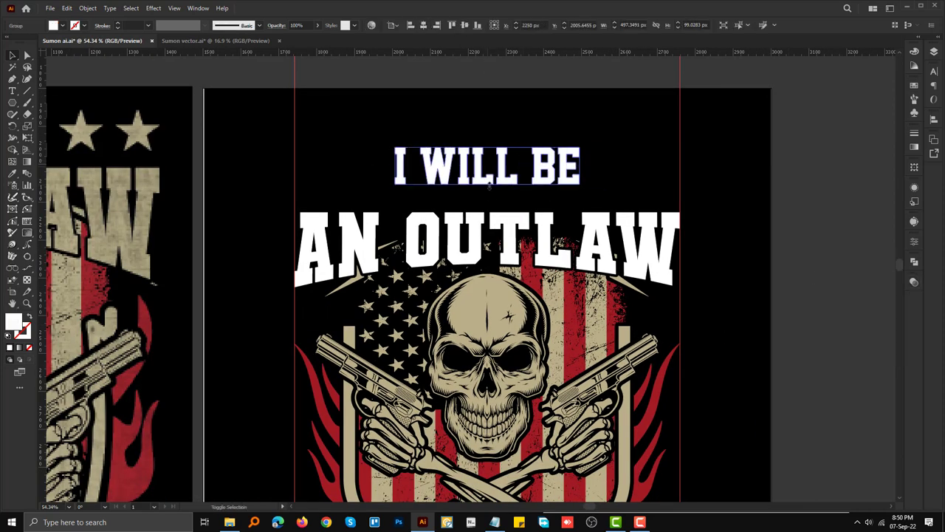
pyautogui.moveTo(487, 184); pyautogui.dragTo(489, 194)
pyautogui.hotkey('ctrl', 'shift', 'a')
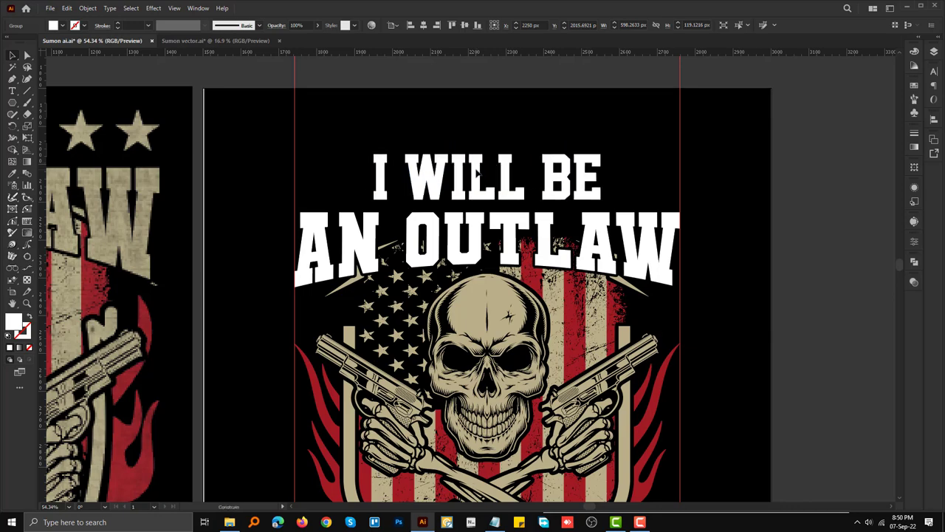
pyautogui.scroll(-3, 517, 244)
pyautogui.scroll(1, 539, 277)
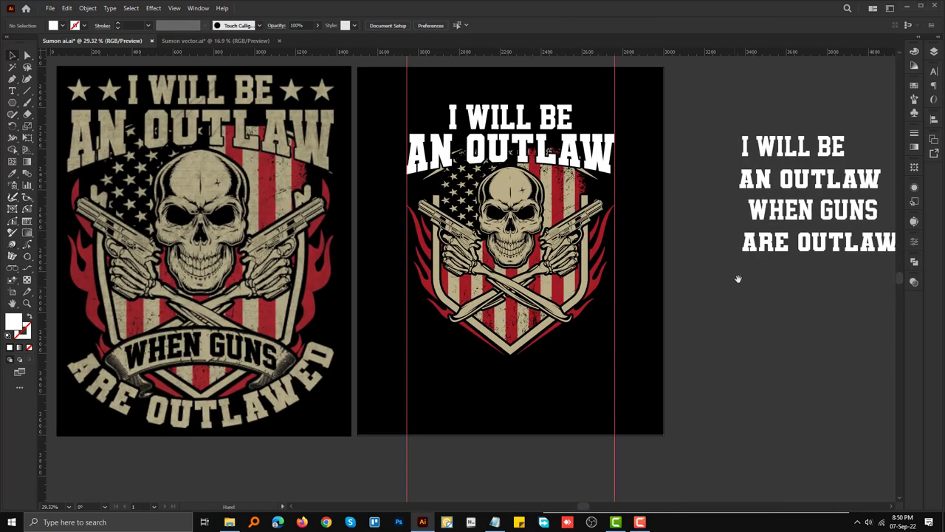
# Step: Bring the scroll banner from the vector-parts file onto the design below the shield
pyautogui.click(229, 40)
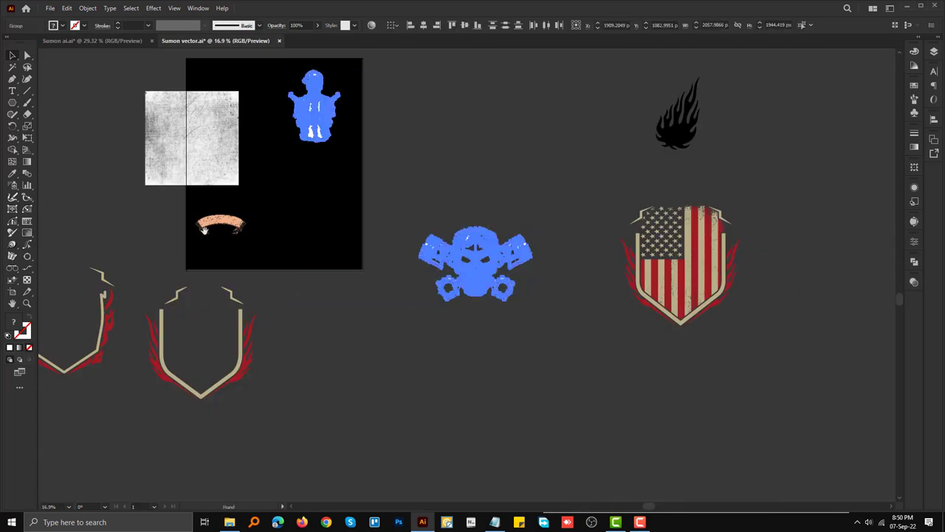
pyautogui.moveTo(130, 44); pyautogui.dragTo(500, 369)
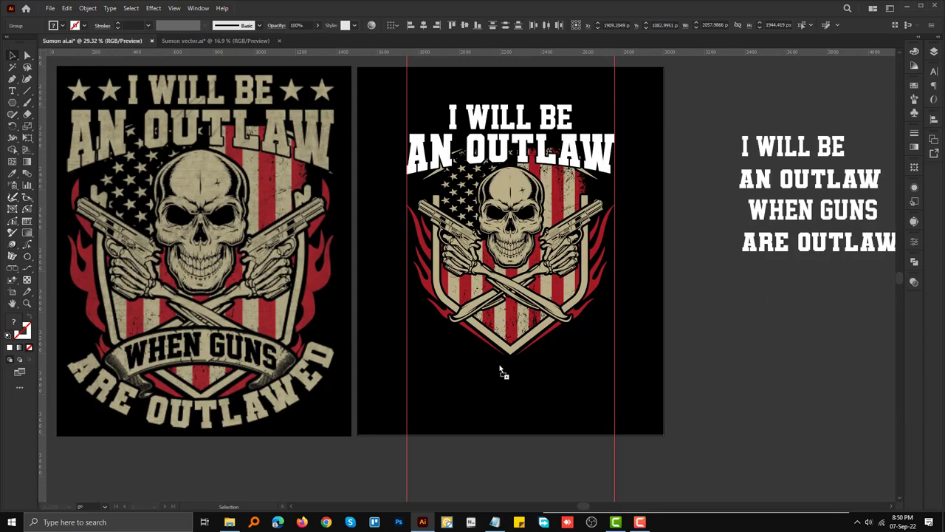
pyautogui.moveTo(666, 406); pyautogui.dragTo(591, 394)
pyautogui.scroll(2, 477, 247)
pyautogui.scroll(2, 443, 194)
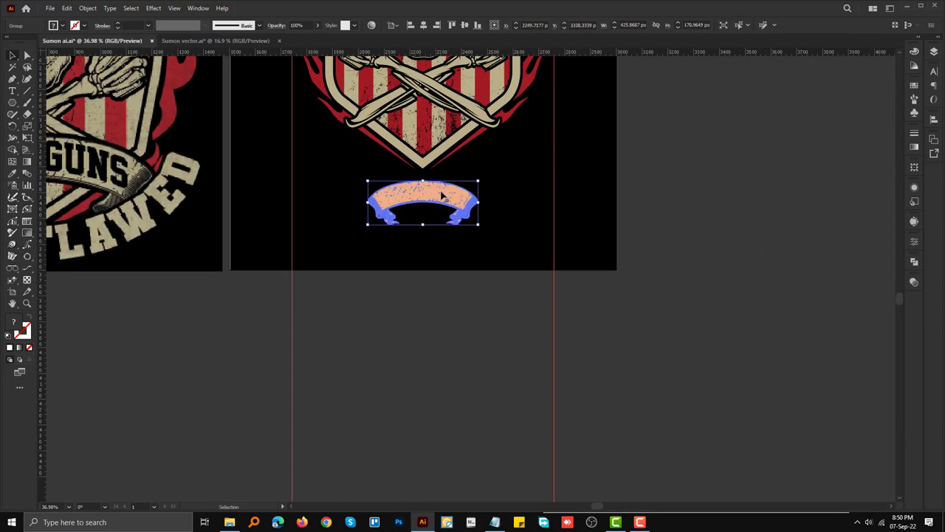
pyautogui.scroll(3, 443, 194)
# Step: Cut the outline and hatching away from the banner, leaving the peach banner shape
pyautogui.rightClick(696, 317)
pyautogui.click(746, 392)
pyautogui.click(713, 222)
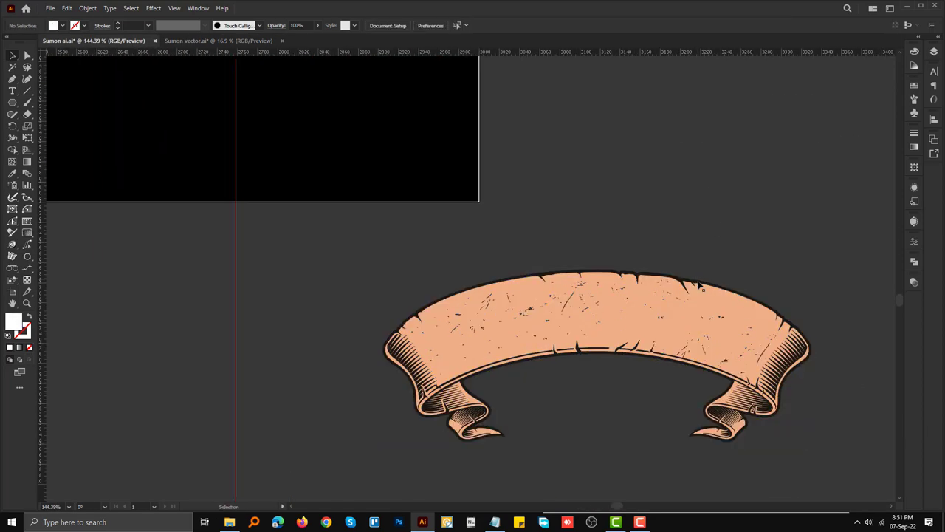
pyautogui.click(699, 285)
pyautogui.press('a')
pyautogui.press('Delete')
pyautogui.press('v')
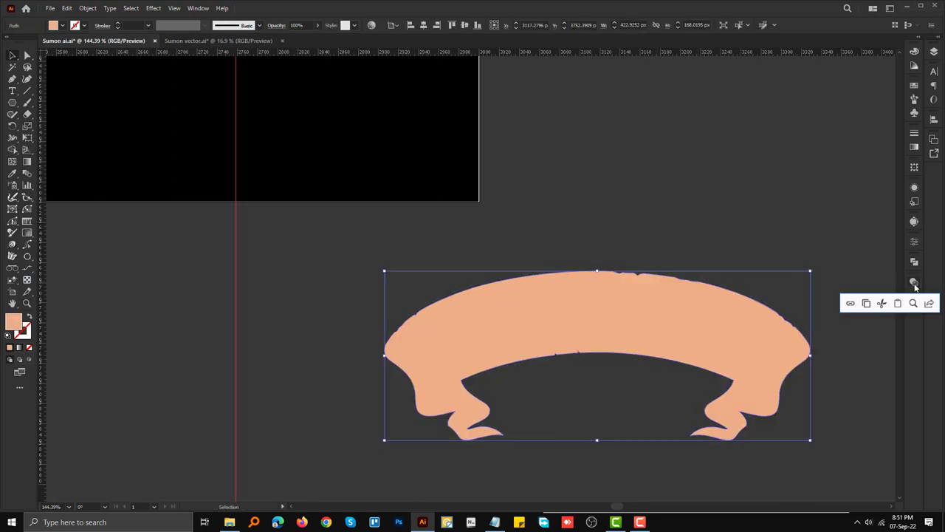
# Step: Mask the banner shape with an opacity mask containing the pasted hatching texture
pyautogui.click(913, 282)
pyautogui.click(880, 308)
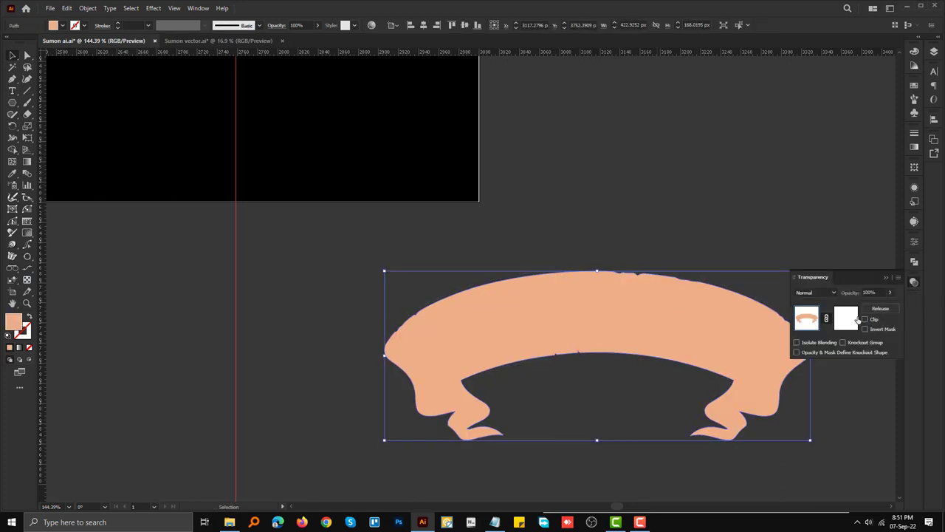
pyautogui.click(846, 317)
pyautogui.hotkey('ctrl', 'f')
pyautogui.click(807, 318)
pyautogui.click(738, 201)
pyautogui.keyDown('alt'); pyautogui.scroll(-3, 660, 257); pyautogui.keyUp('alt')
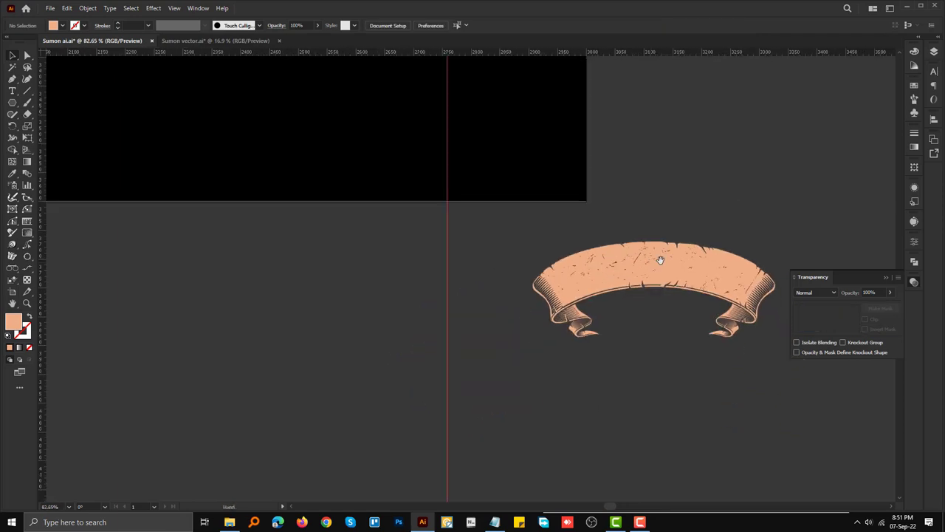
pyautogui.keyDown('alt'); pyautogui.scroll(-2, 494, 364); pyautogui.keyUp('alt')
# Step: Fill the banner beige, scale it up, centre it and place it over the shield's base
pyautogui.moveTo(607, 365); pyautogui.dragTo(347, 156)
pyautogui.keyDown('alt'); pyautogui.scroll(2, 344, 152); pyautogui.keyUp('alt')
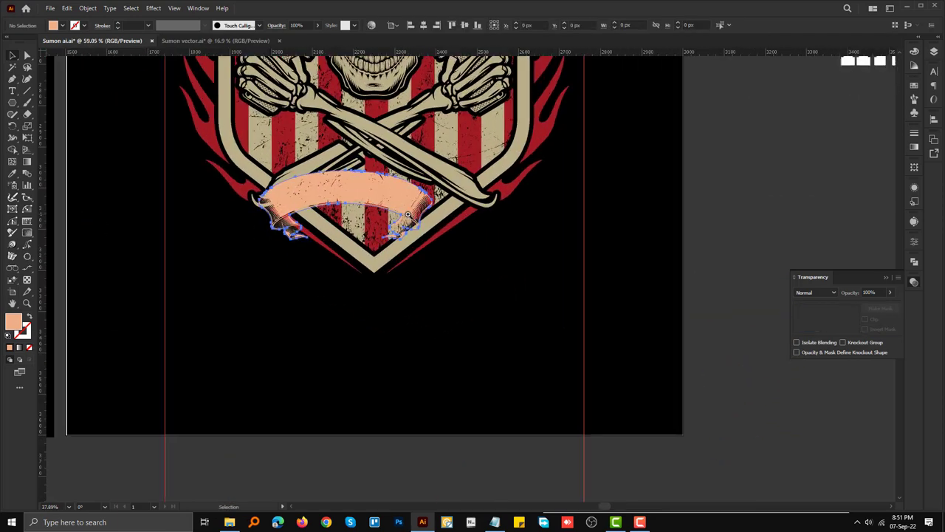
pyautogui.press('i')
pyautogui.click(354, 162)
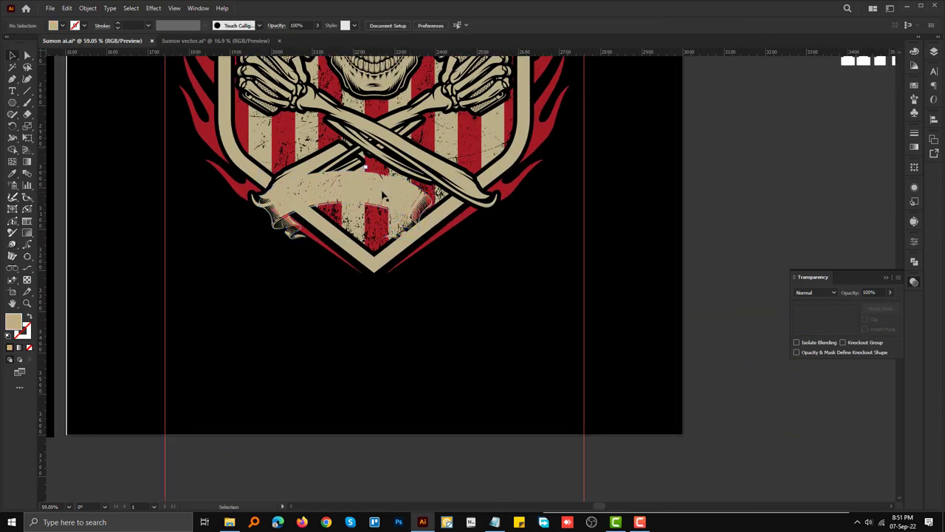
pyautogui.press('v')
pyautogui.moveTo(347, 240); pyautogui.dragTo(345, 268)
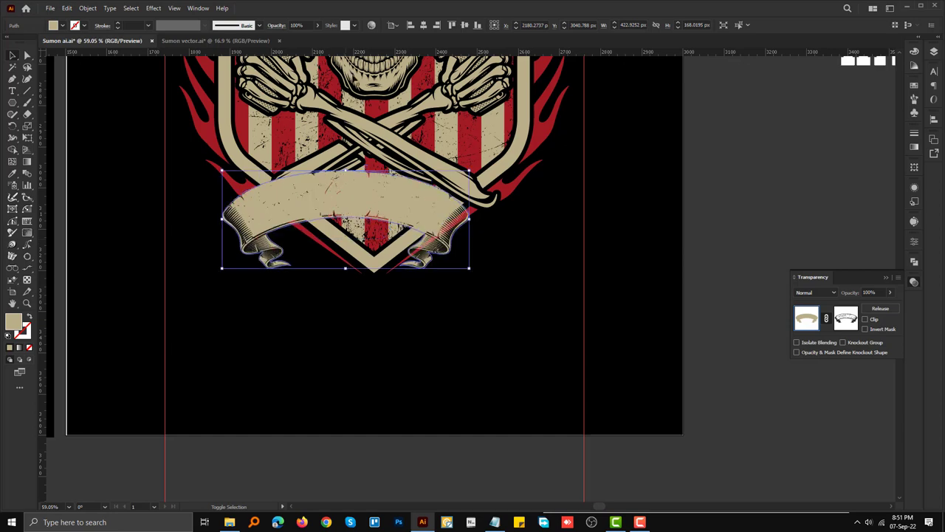
pyautogui.click(425, 25)
pyautogui.keyDown('alt'); pyautogui.scroll(3, 326, 187); pyautogui.keyUp('alt')
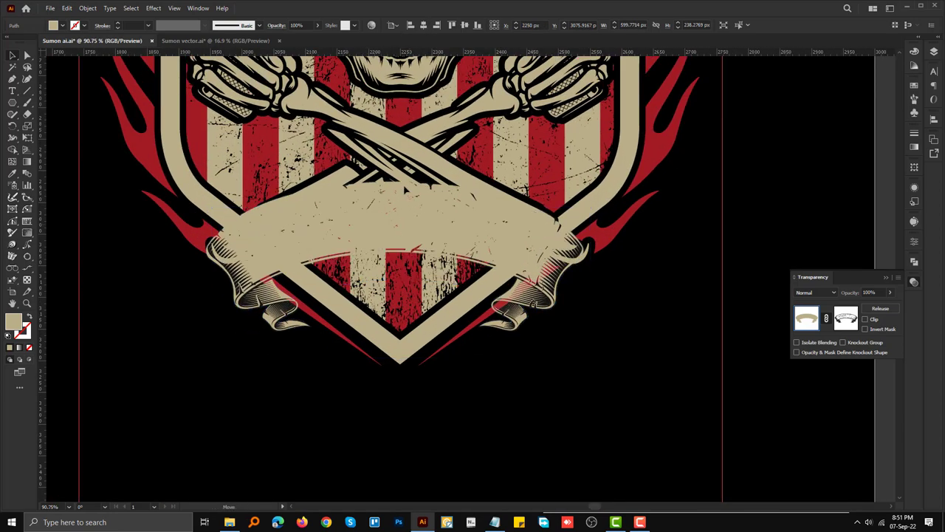
pyautogui.moveTo(403, 198); pyautogui.dragTo(403, 172)
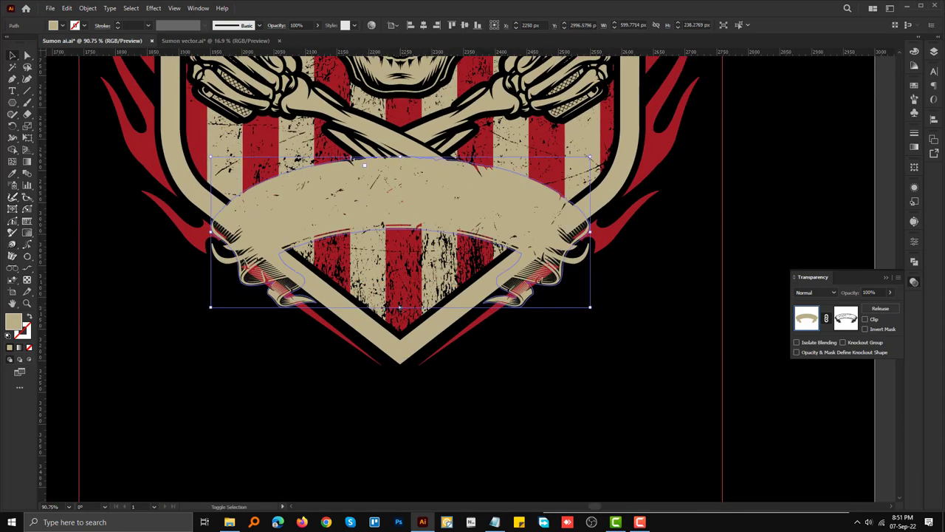
# Step: Offset the banner path outward by 7 px and fill the outline black
pyautogui.keyDown('alt'); pyautogui.scroll(-3, 466, 235); pyautogui.keyUp('alt')
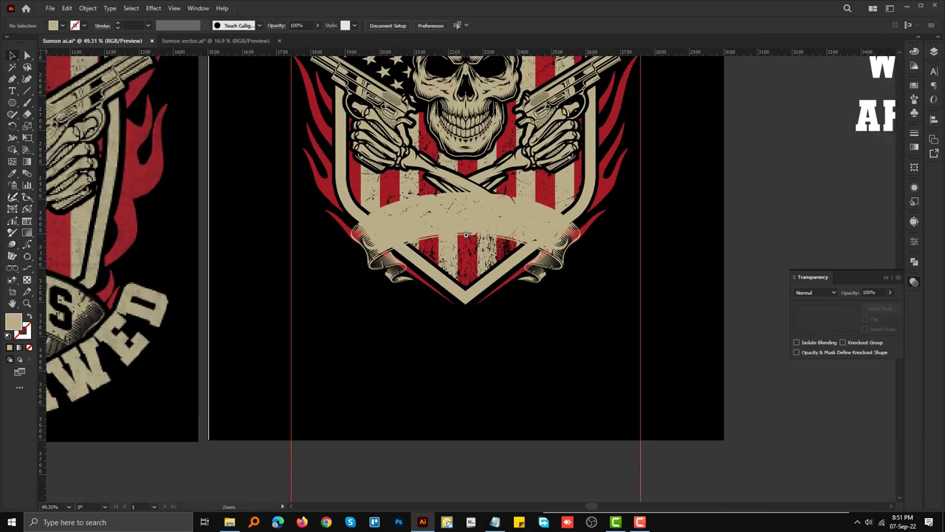
pyautogui.scroll(-2, 466, 235)
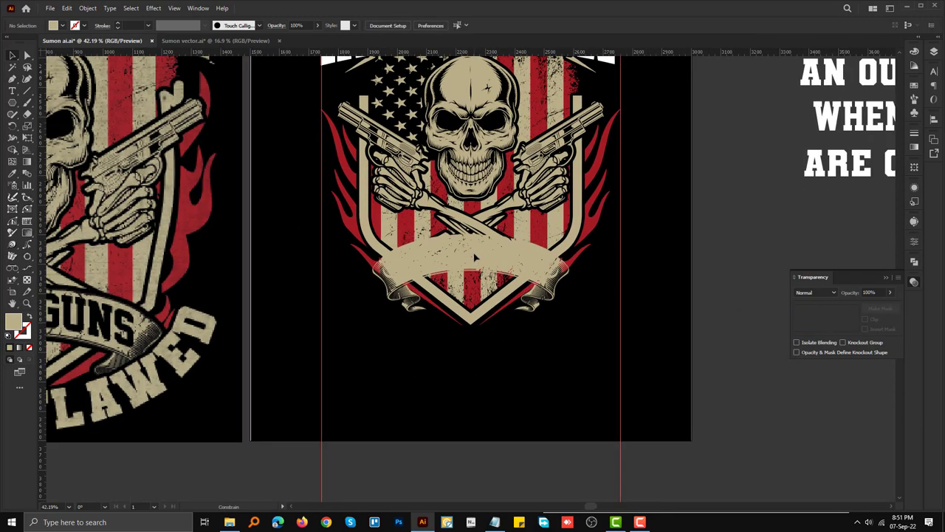
pyautogui.keyDown('alt'); pyautogui.scroll(-3, 564, 339); pyautogui.keyUp('alt')
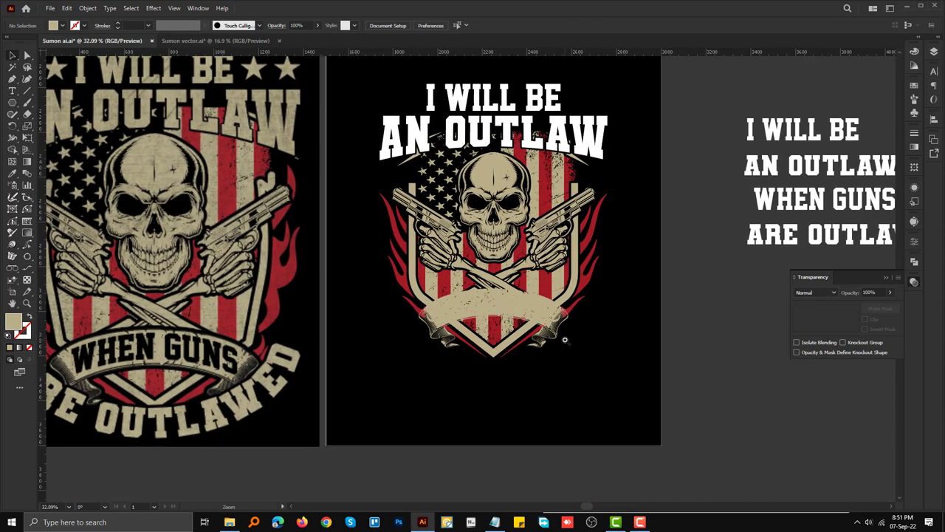
pyautogui.keyDown('alt'); pyautogui.scroll(-1, 564, 340); pyautogui.keyUp('alt')
pyautogui.keyDown('alt'); pyautogui.scroll(3, 517, 339); pyautogui.keyUp('alt')
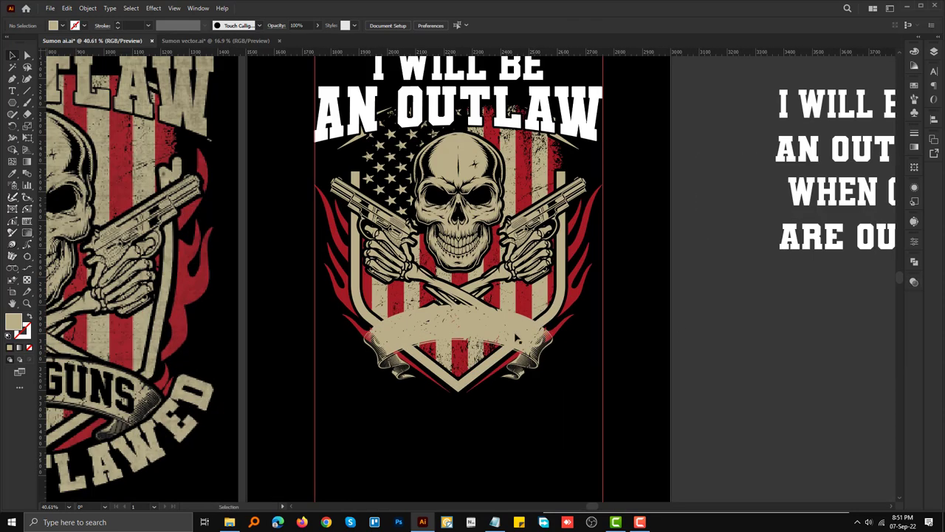
pyautogui.click(517, 339)
pyautogui.hotkey('ctrl', 'alt', 'shift', 'e')
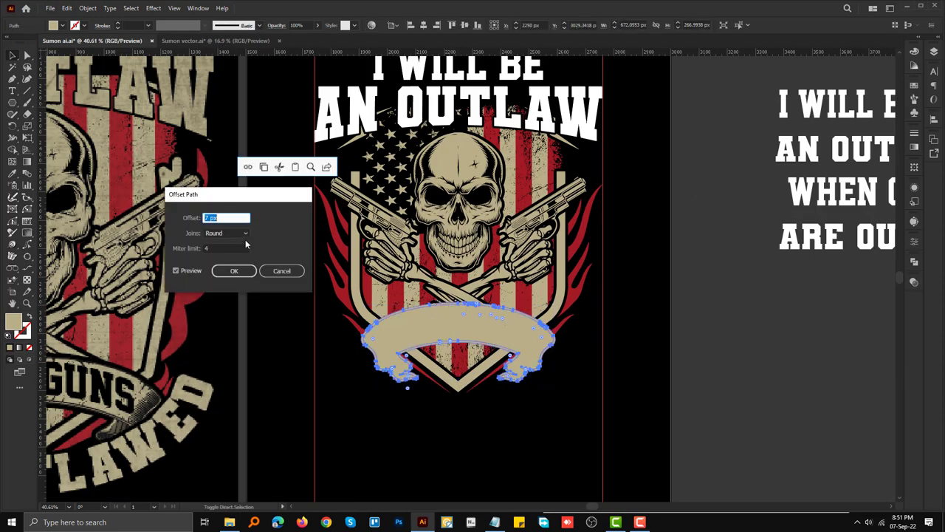
pyautogui.click(234, 270)
pyautogui.press('i')
pyautogui.click(272, 283)
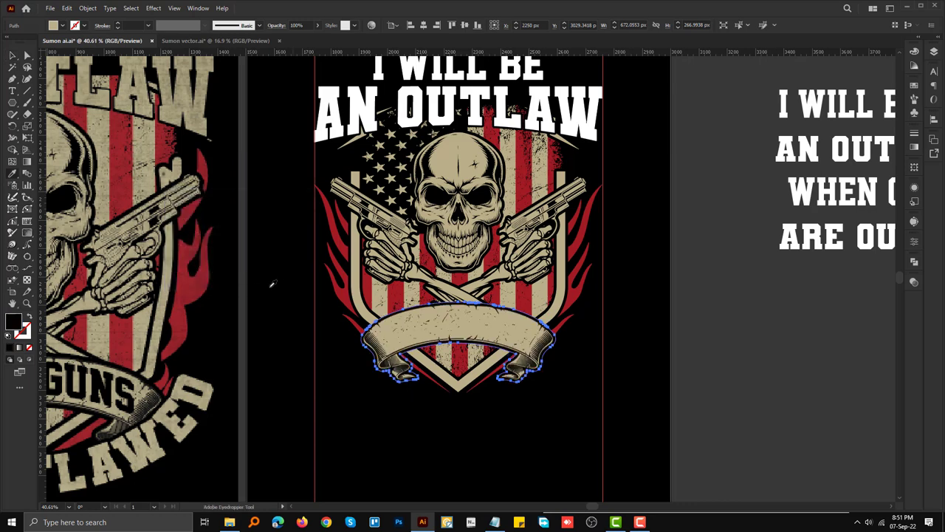
# Step: Paste the banner outline into the flag-and-skull artwork's opacity mask
pyautogui.click(12, 57)
pyautogui.click(470, 227)
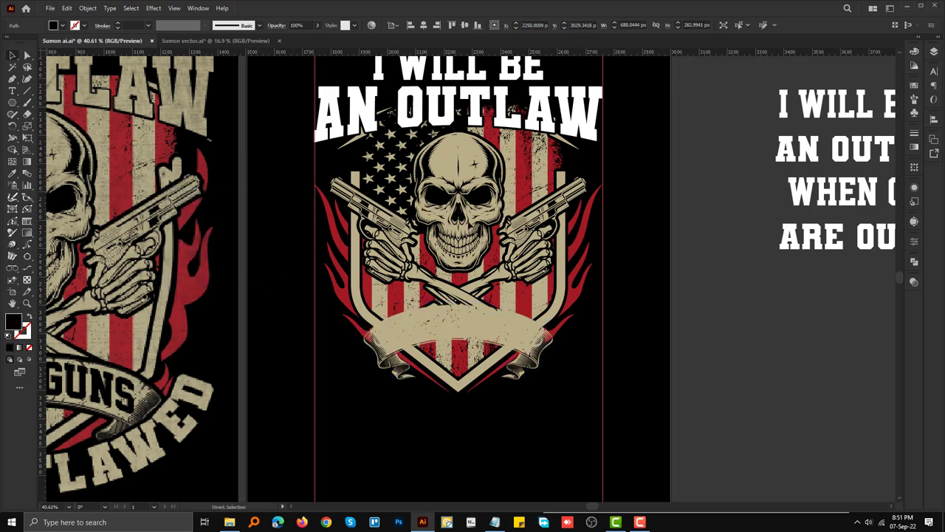
pyautogui.click(914, 281)
pyautogui.click(847, 319)
pyautogui.hotkey('ctrl', 'f')
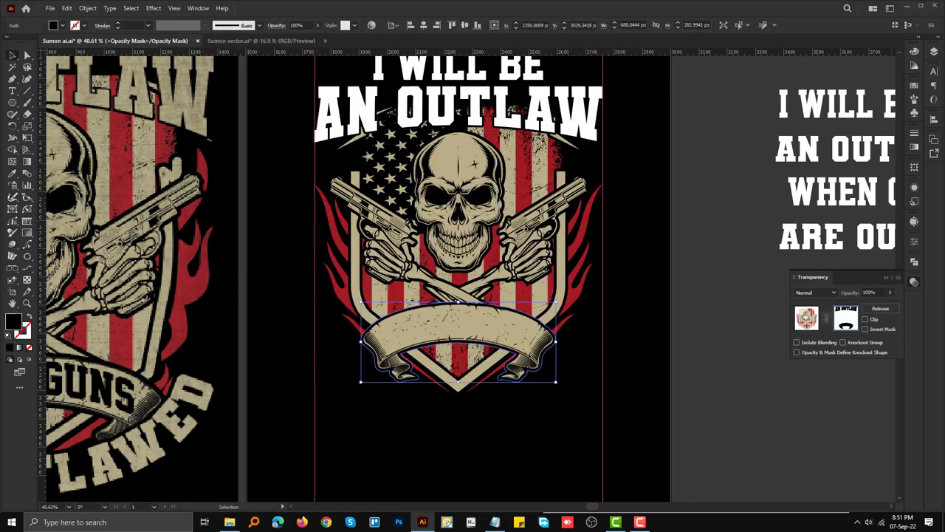
pyautogui.click(806, 318)
pyautogui.click(677, 278)
pyautogui.scroll(-3, 676, 278)
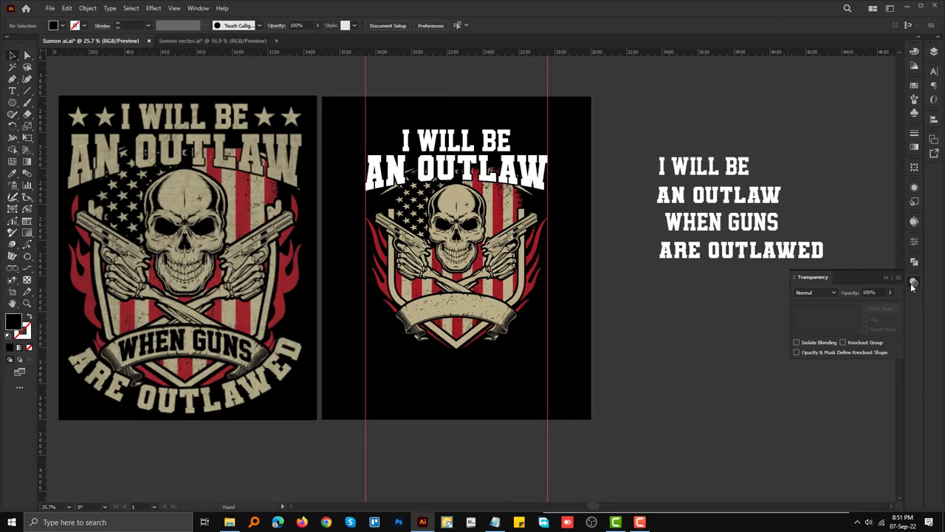
# Step: Place an outlined copy of WHEN GUNS, centred horizontally, on top of the banner
pyautogui.scroll(2, 672, 304)
pyautogui.moveTo(706, 225)
pyautogui.mouseDown()
pyautogui.moveTo(517, 355)
pyautogui.moveTo(443, 371)
pyautogui.mouseUp()
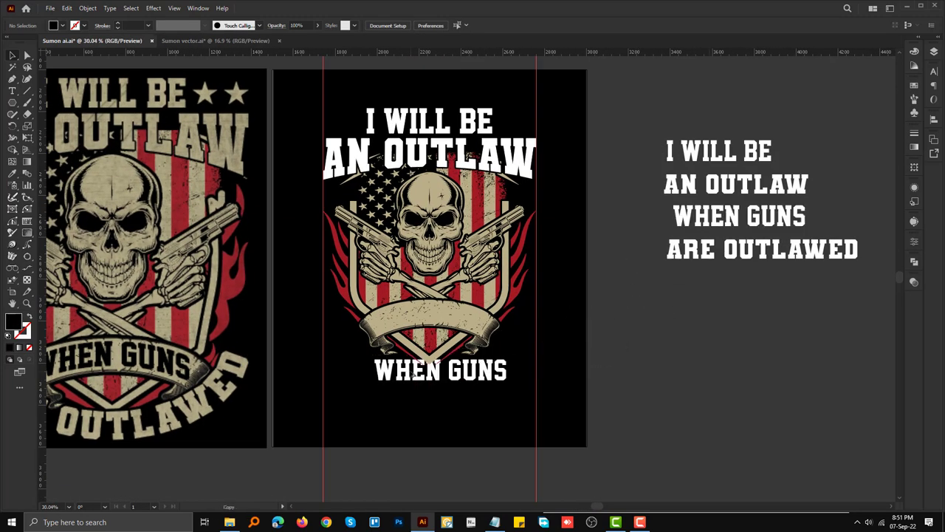
pyautogui.press('z')
pyautogui.moveTo(499, 399); pyautogui.dragTo(570, 388)
pyautogui.press('v')
pyautogui.rightClick(559, 240)
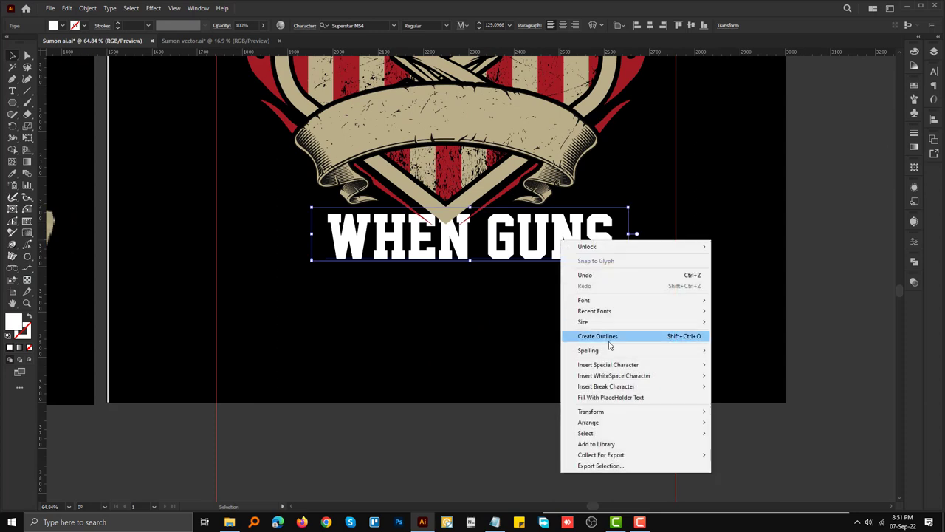
pyautogui.click(572, 331)
pyautogui.scroll(1, 413, 30)
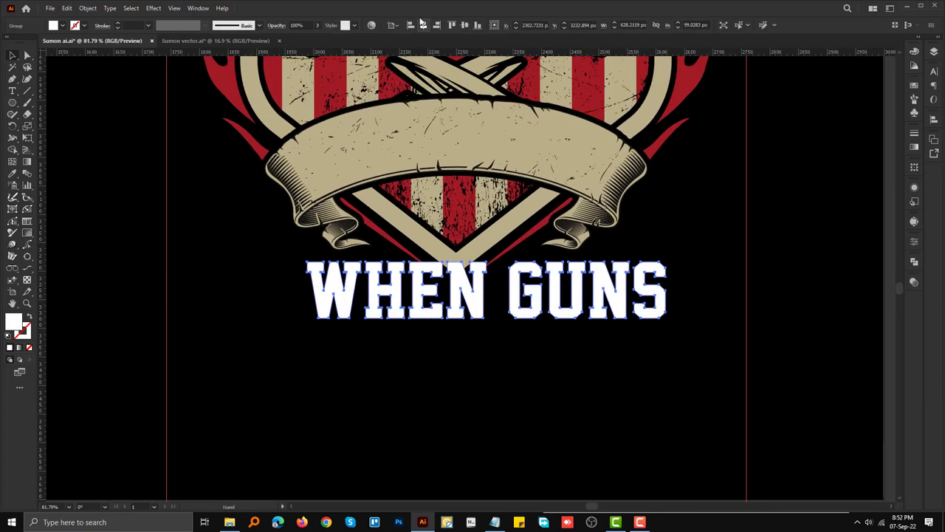
pyautogui.click(423, 24)
pyautogui.moveTo(448, 281); pyautogui.dragTo(448, 133)
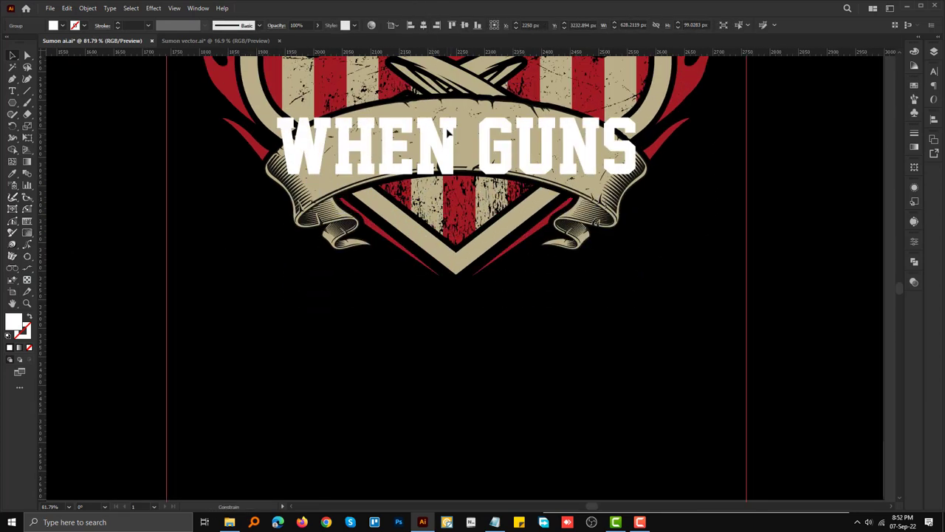
# Step: Warp WHEN GUNS with the Arch style at a 31% bend
pyautogui.hotkey('ctrl', 'alt', 'shift', 'w')
pyautogui.click(672, 95)
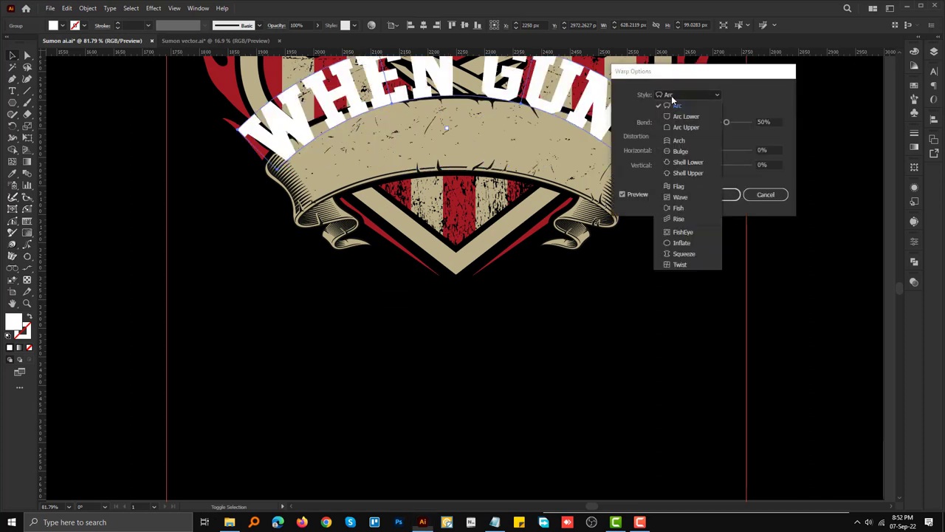
pyautogui.click(680, 140)
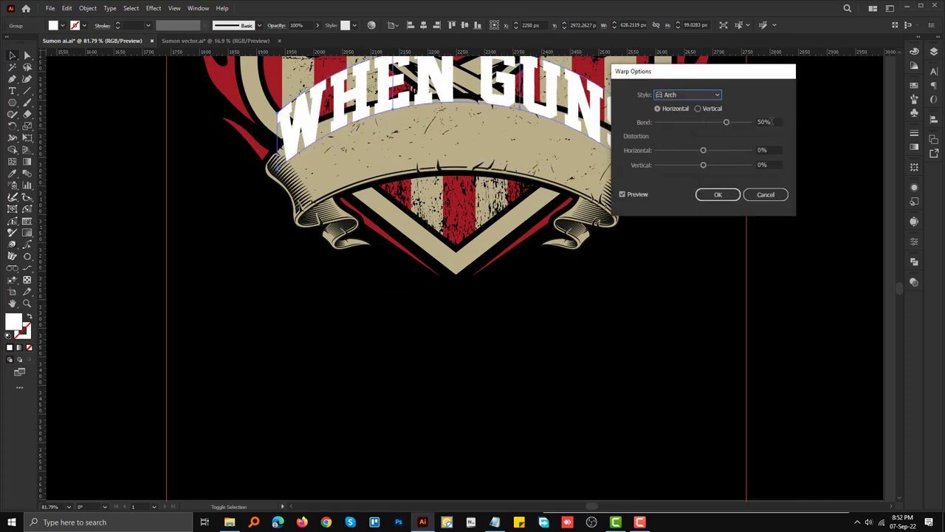
pyautogui.press('Down')
pyautogui.press('Down')
pyautogui.press('Down')
pyautogui.press('Down')
pyautogui.press('Down')
pyautogui.press('Down')
pyautogui.press('Down')
pyautogui.press('Down')
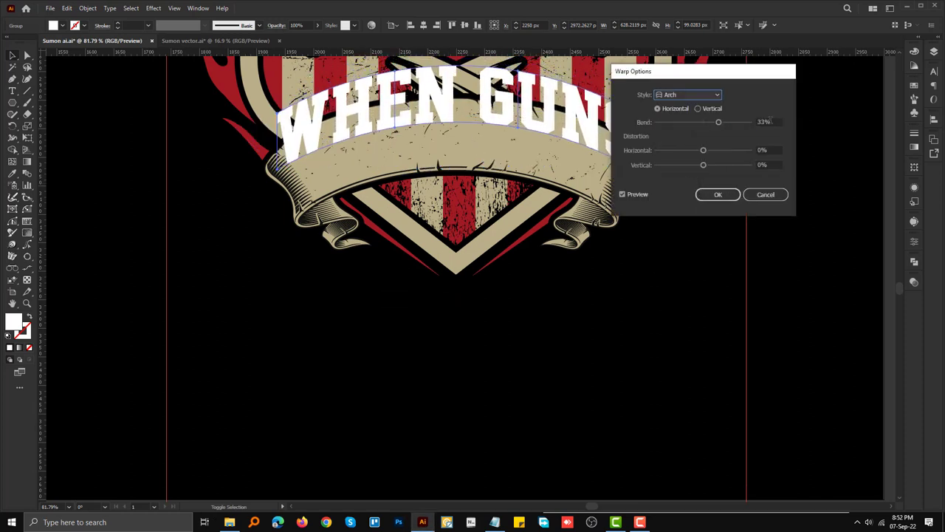
pyautogui.press('Down')
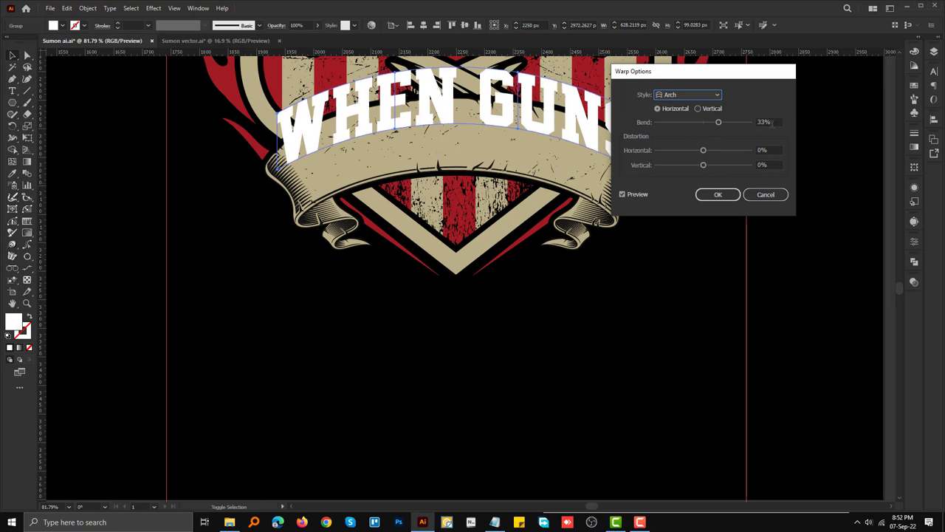
pyautogui.press('Down')
pyautogui.click(716, 194)
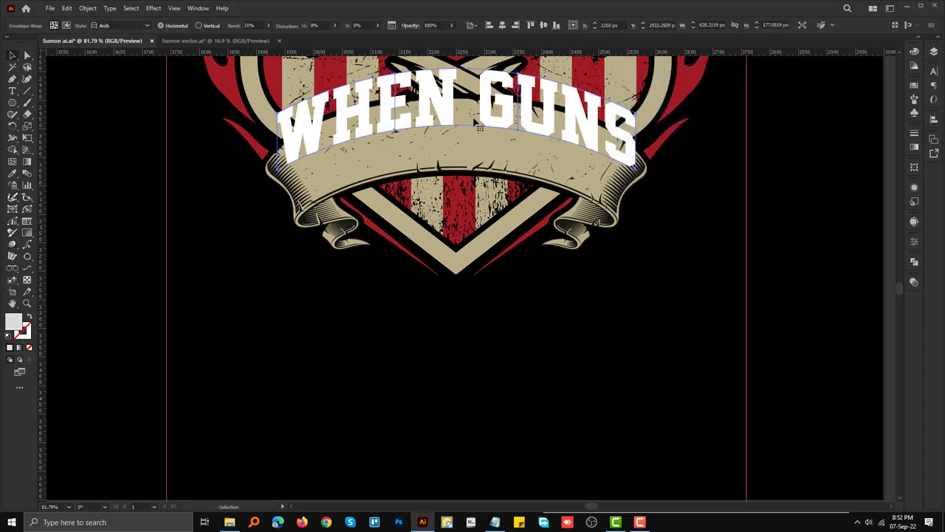
pyautogui.scroll(1, 510, 166)
pyautogui.click(510, 166)
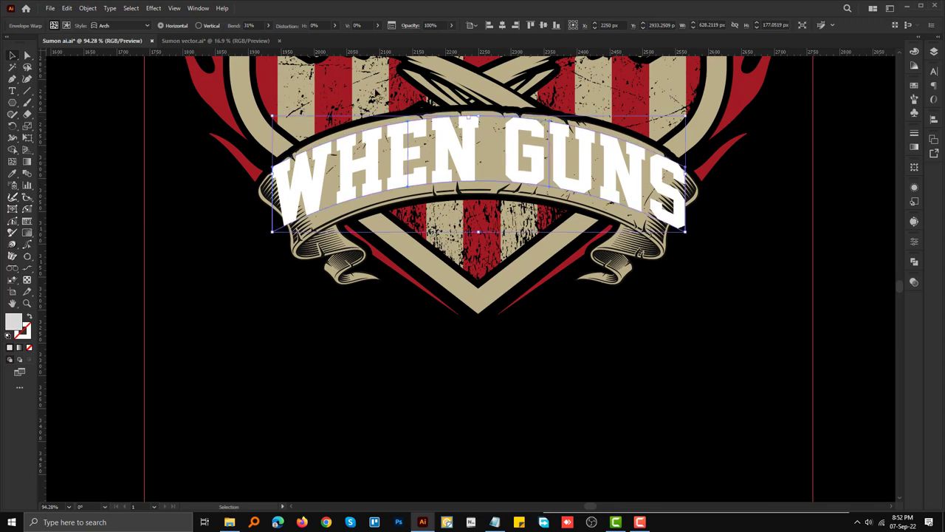
pyautogui.click(87, 8)
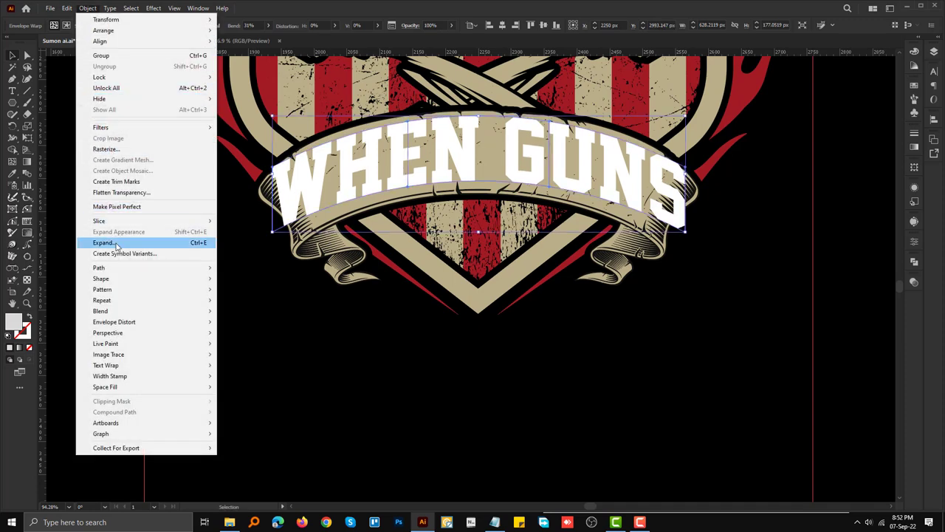
pyautogui.click(103, 242)
pyautogui.click(447, 317)
pyautogui.moveTo(595, 192)
pyautogui.mouseDown()
pyautogui.moveTo(629, 221)
pyautogui.moveTo(720, 222)
pyautogui.moveTo(687, 235)
pyautogui.mouseUp()
pyautogui.click(694, 230)
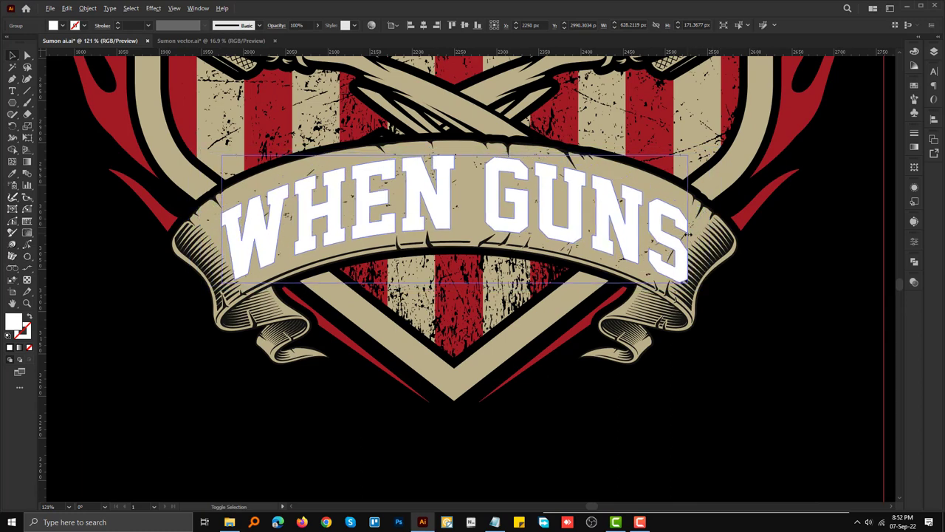
pyautogui.press('Up')
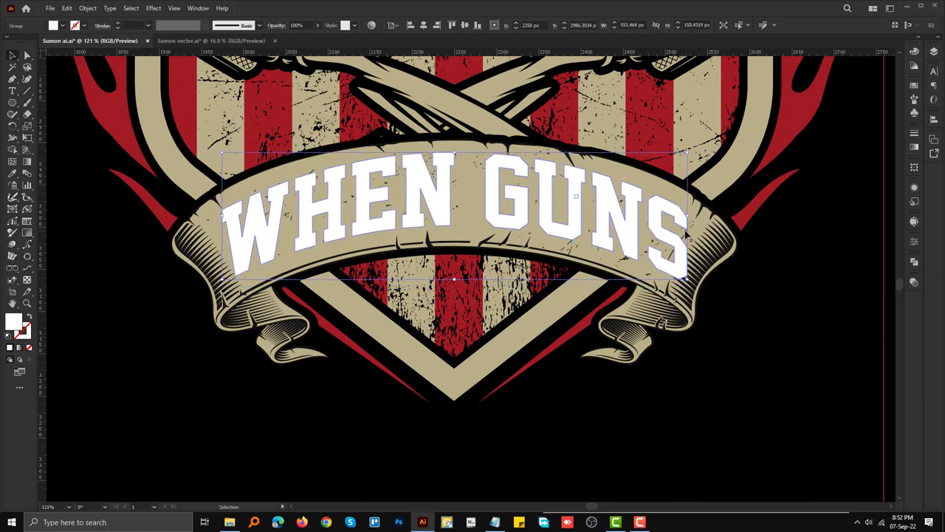
pyautogui.press('i')
pyautogui.click(735, 332)
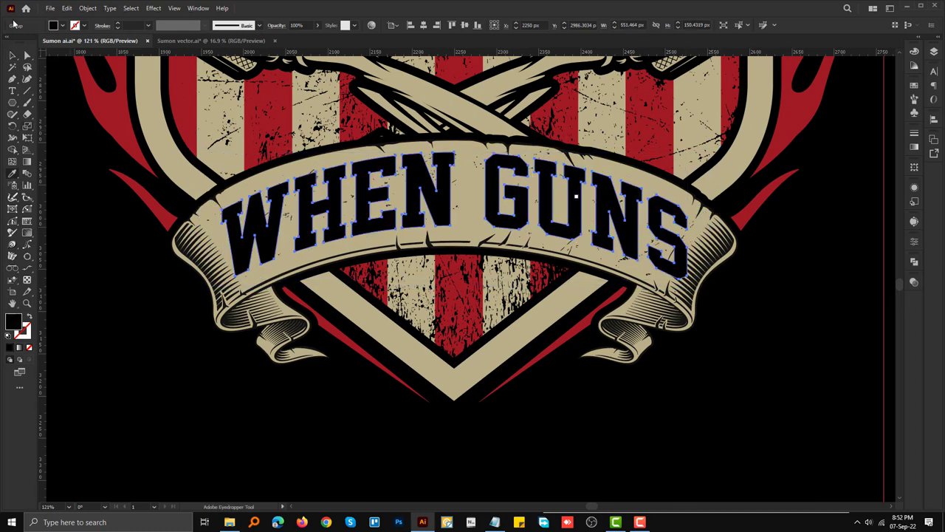
pyautogui.hotkey('ctrl', 'x')
pyautogui.press('z')
pyautogui.moveTo(597, 232)
pyautogui.mouseDown()
pyautogui.moveTo(530, 231)
pyautogui.moveTo(551, 231)
pyautogui.mouseUp()
pyautogui.press('a')
pyautogui.click(560, 235)
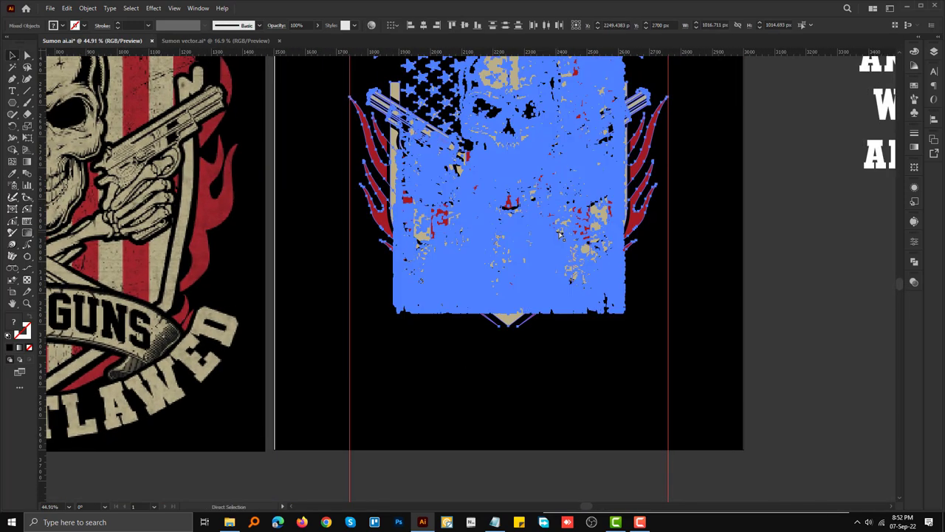
pyautogui.press('v')
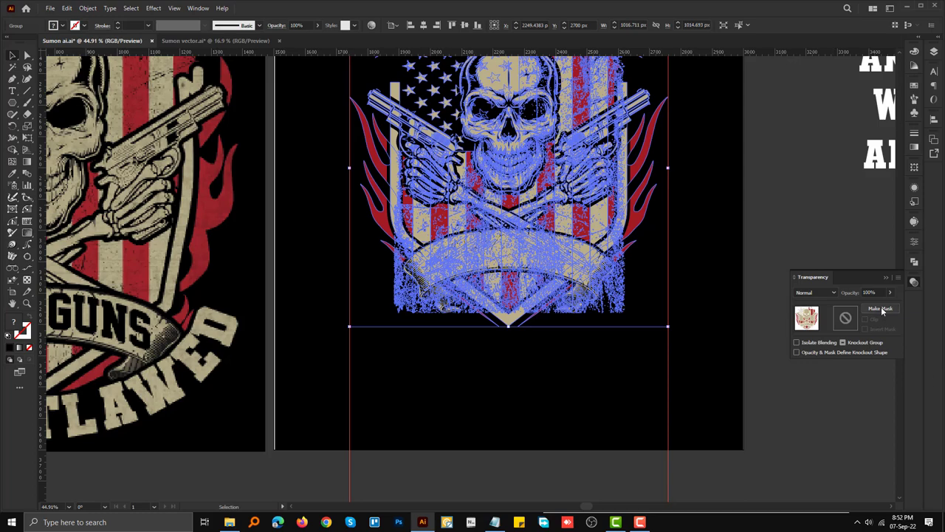
pyautogui.click(847, 319)
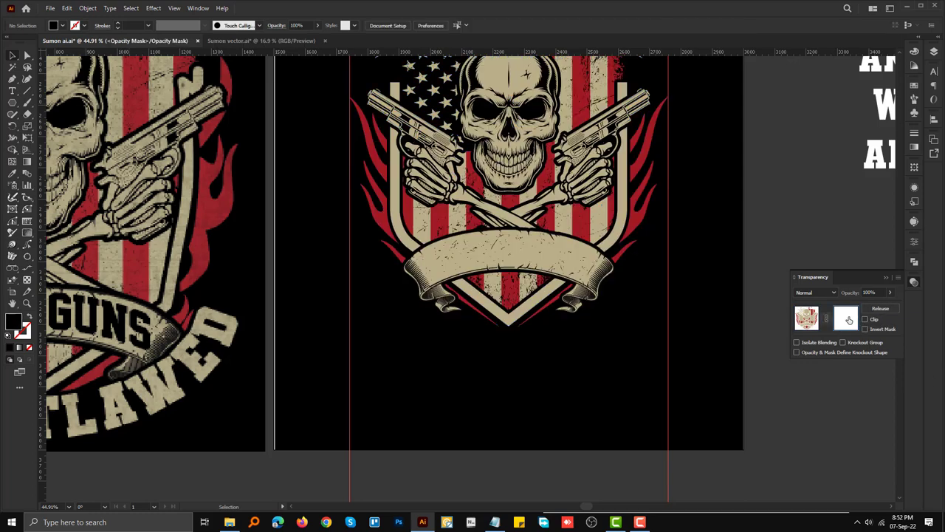
pyautogui.click(806, 318)
pyautogui.click(746, 208)
pyautogui.scroll(-1, 747, 208)
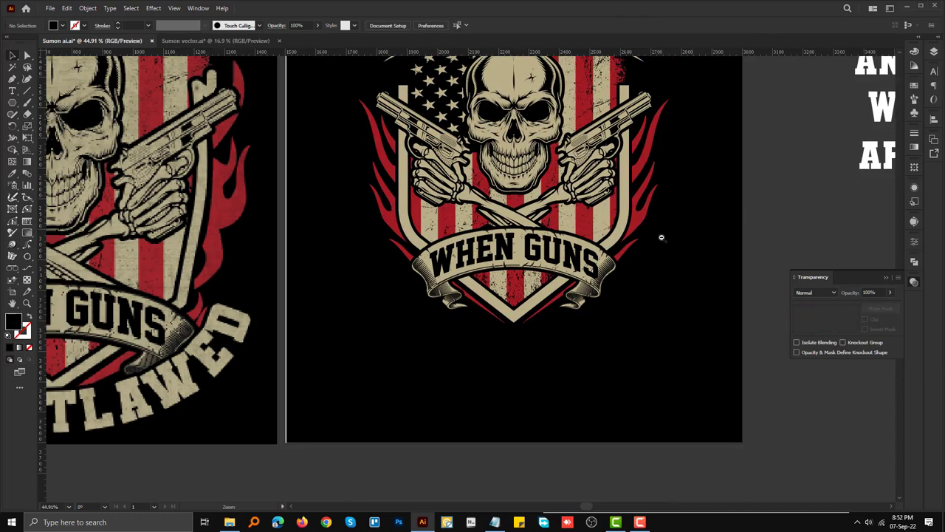
pyautogui.scroll(-1, 591, 291)
pyautogui.scroll(-1, 600, 287)
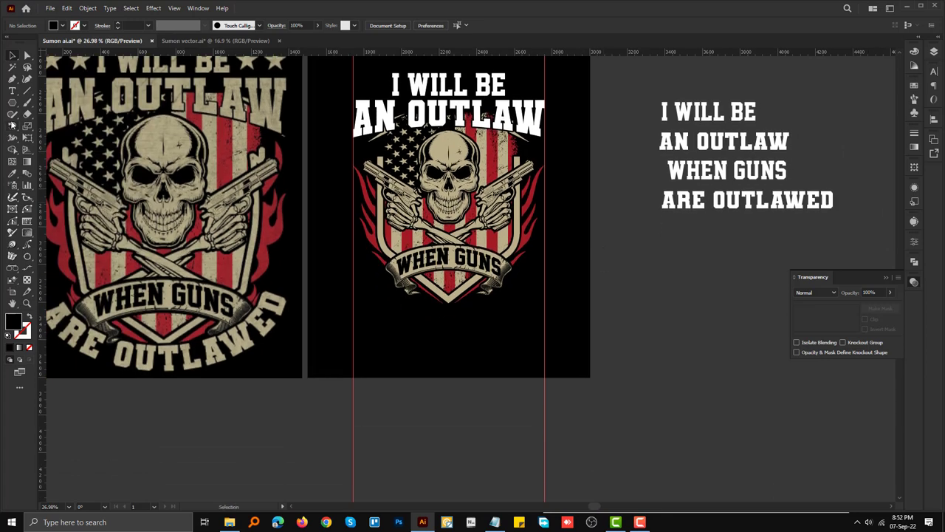
# Step: Close the Transparency panel and draw a no-fill ellipse outline over the lower artwork
pyautogui.click(914, 281)
pyautogui.rightClick(12, 102)
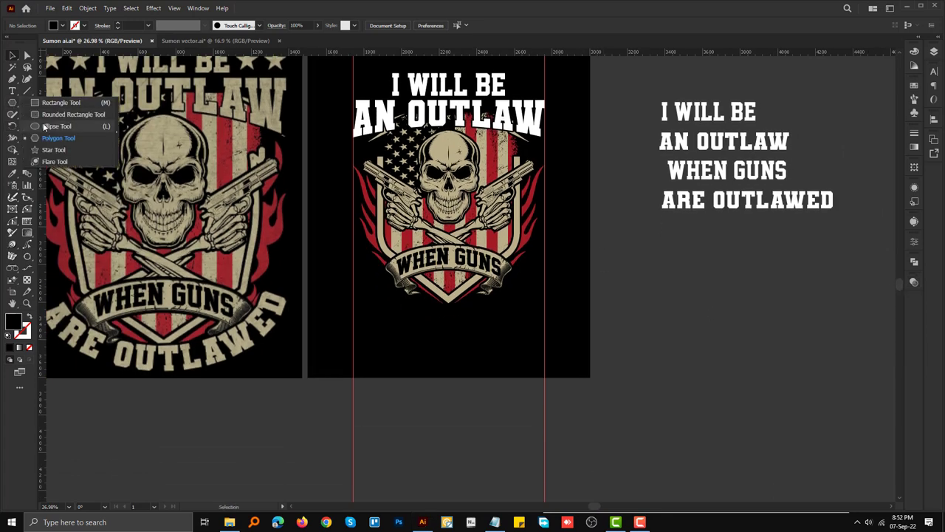
pyautogui.click(59, 128)
pyautogui.moveTo(353, 246); pyautogui.dragTo(545, 343)
pyautogui.hotkey('shift', 'x')
pyautogui.press('v')
# Step: Make the ellipse taller and move it up to encircle the WHEN GUNS banner
pyautogui.scroll(2, 423, 289)
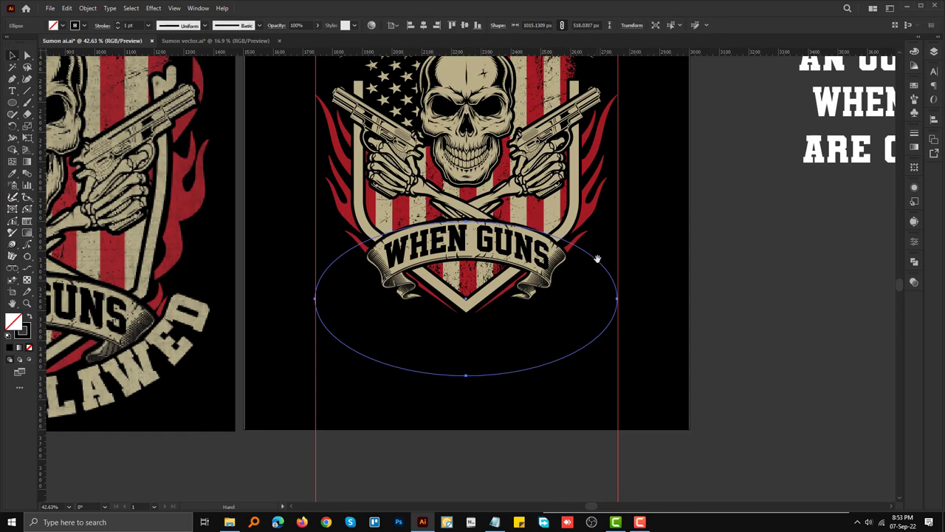
pyautogui.moveTo(465, 221); pyautogui.dragTo(467, 199)
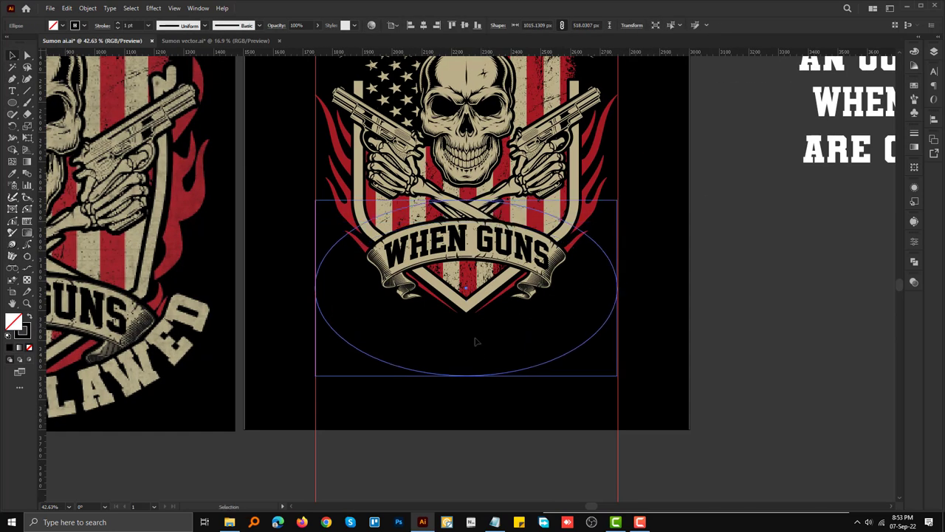
pyautogui.press('i')
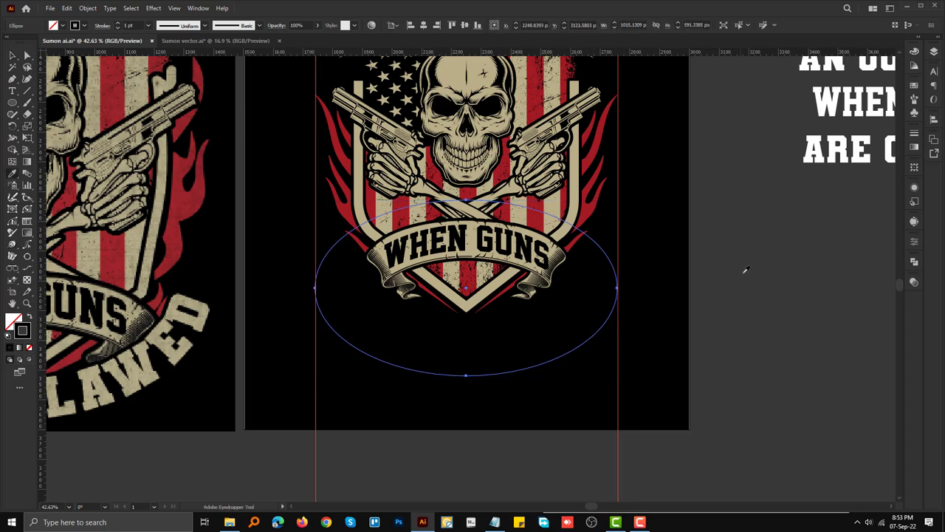
pyautogui.press('v')
pyautogui.click(641, 267)
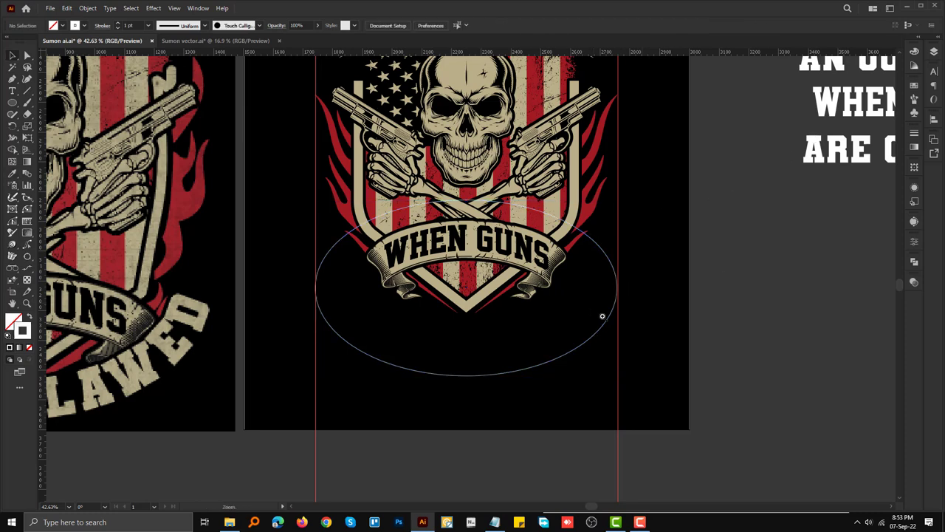
pyautogui.scroll(1, 549, 371)
pyautogui.click(537, 373)
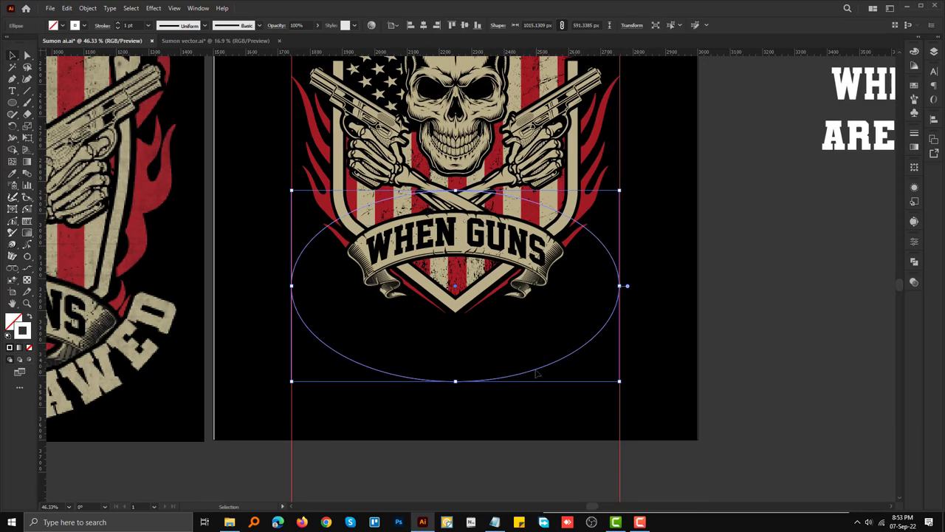
pyautogui.moveTo(538, 371); pyautogui.dragTo(538, 311)
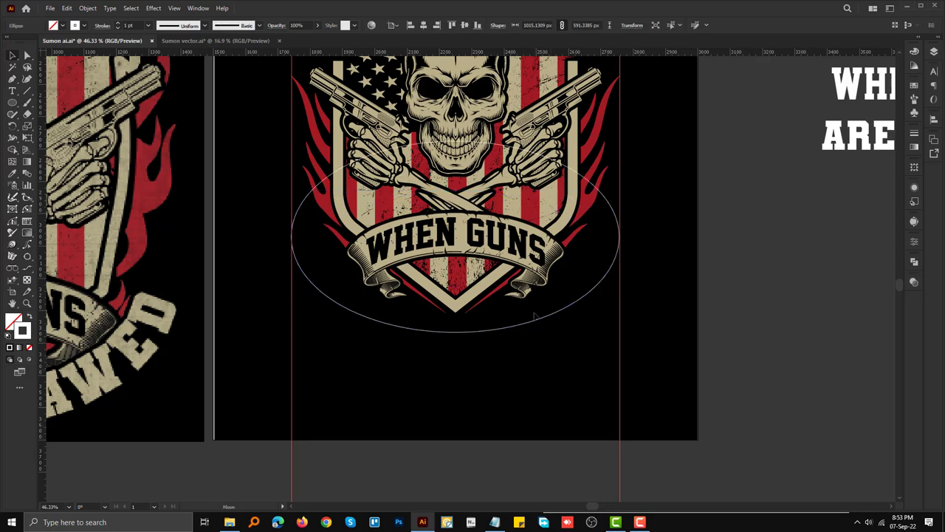
pyautogui.click(665, 288)
pyautogui.click(849, 144)
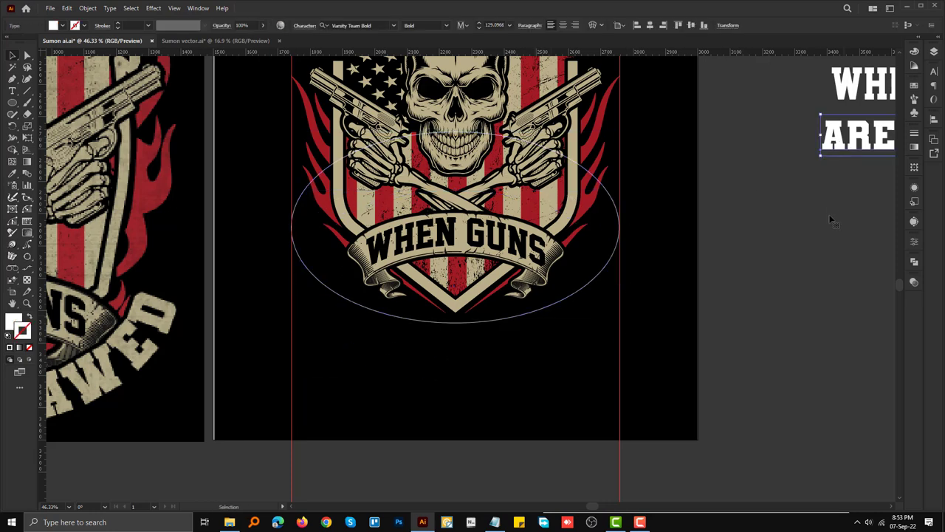
pyautogui.click(794, 259)
pyautogui.moveTo(794, 259); pyautogui.dragTo(527, 332)
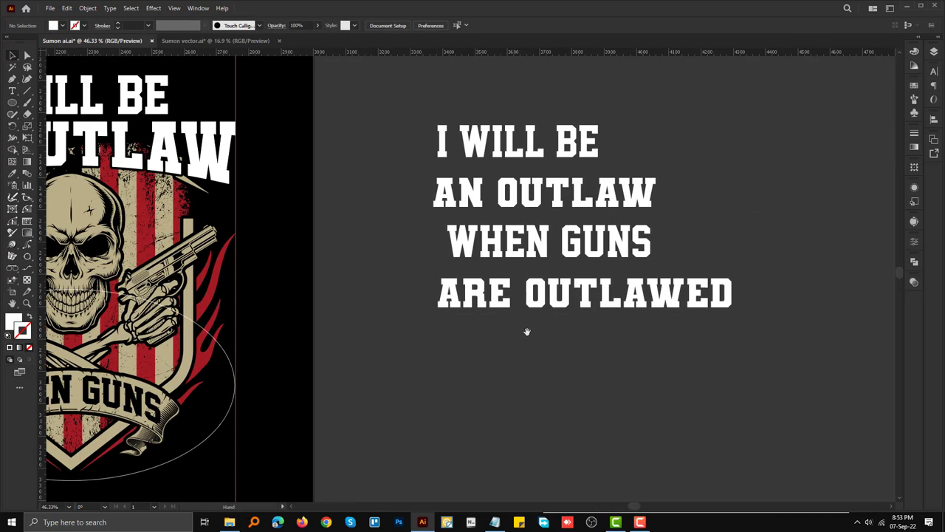
pyautogui.moveTo(570, 302); pyautogui.dragTo(546, 381)
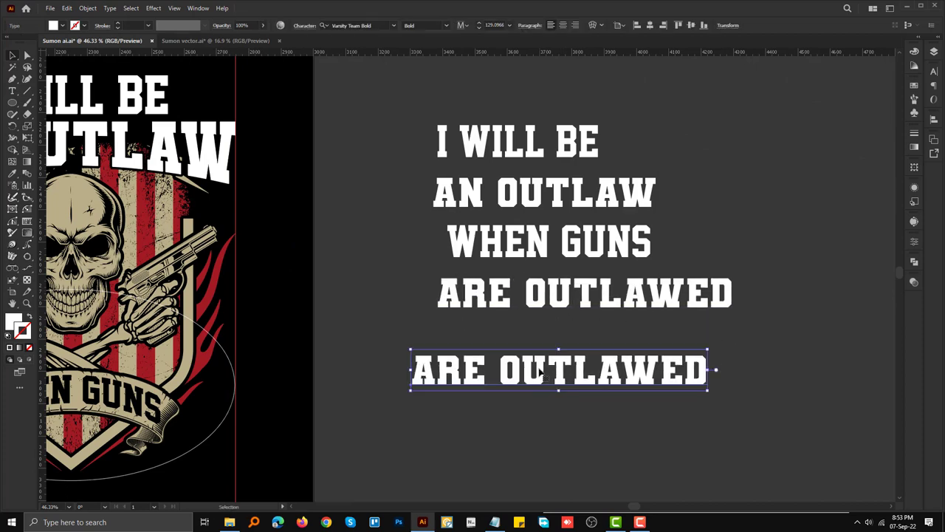
pyautogui.hotkey('ctrl', 'z')
pyautogui.moveTo(360, 327); pyautogui.dragTo(633, 190)
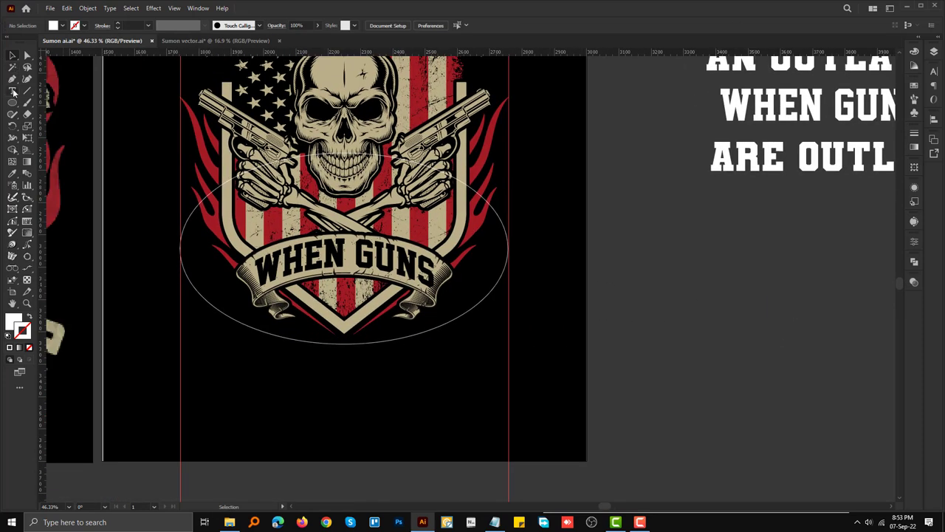
pyautogui.moveTo(557, 149); pyautogui.dragTo(499, 144)
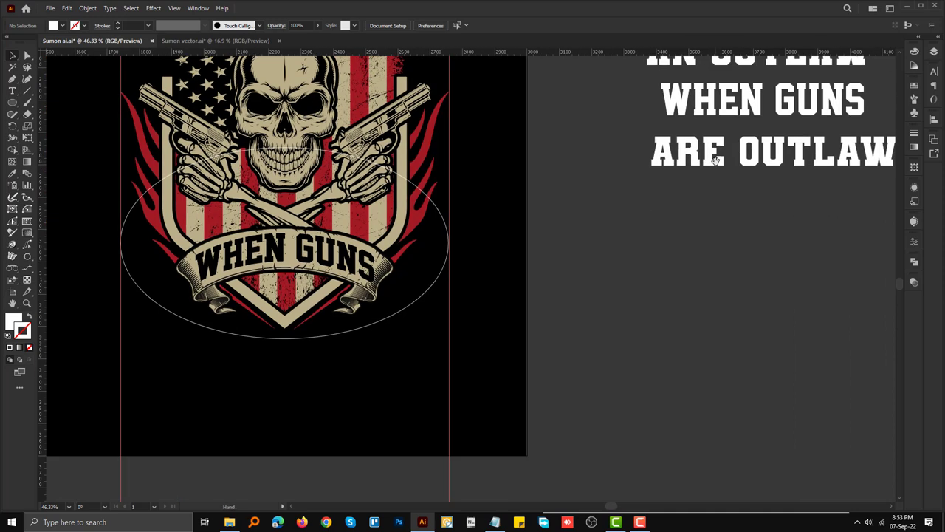
pyautogui.doubleClick(717, 153)
pyautogui.tripleClick(716, 153)
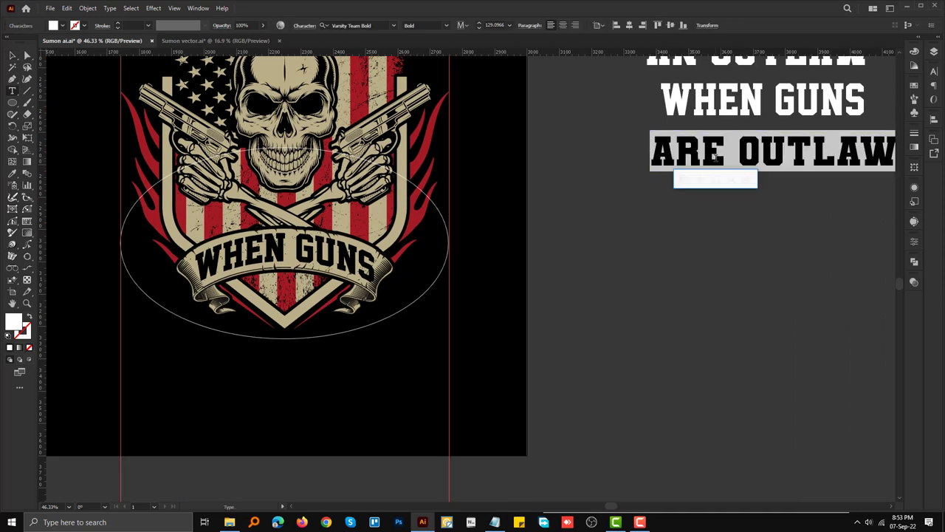
pyautogui.press('Escape')
pyautogui.click(415, 316)
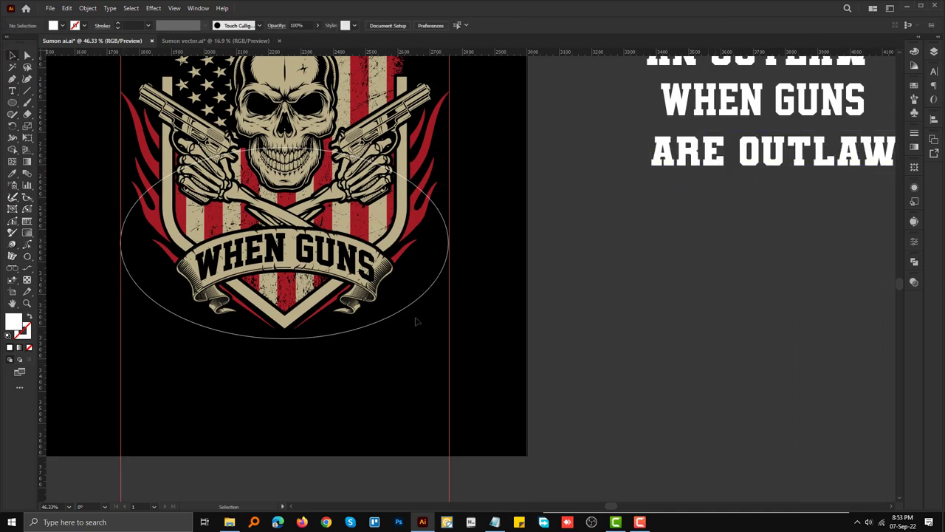
# Step: Paste ARE OUTLAWED as type along the ellipse path
pyautogui.click(583, 256)
pyautogui.moveTo(224, 328); pyautogui.dragTo(222, 330)
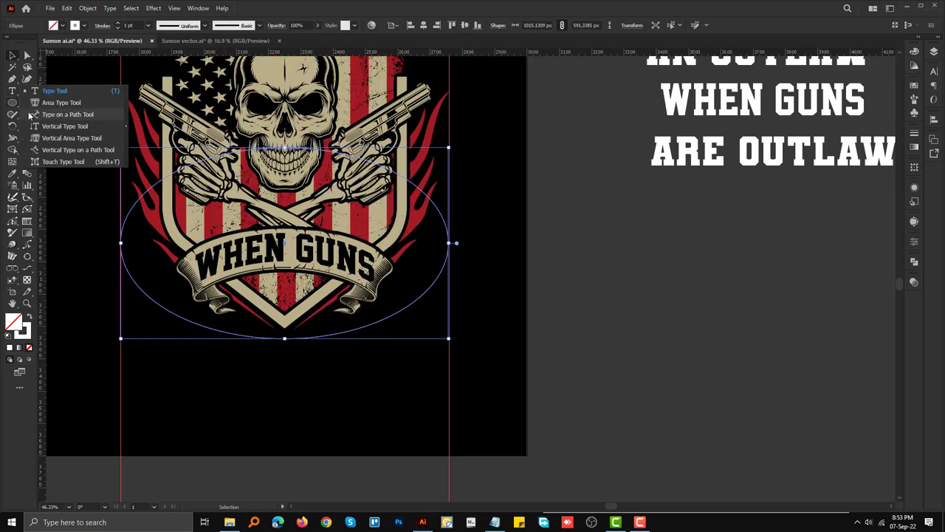
pyautogui.moveTo(13, 90); pyautogui.dragTo(67, 114)
pyautogui.click(151, 297)
pyautogui.hotkey('ctrl', 'v')
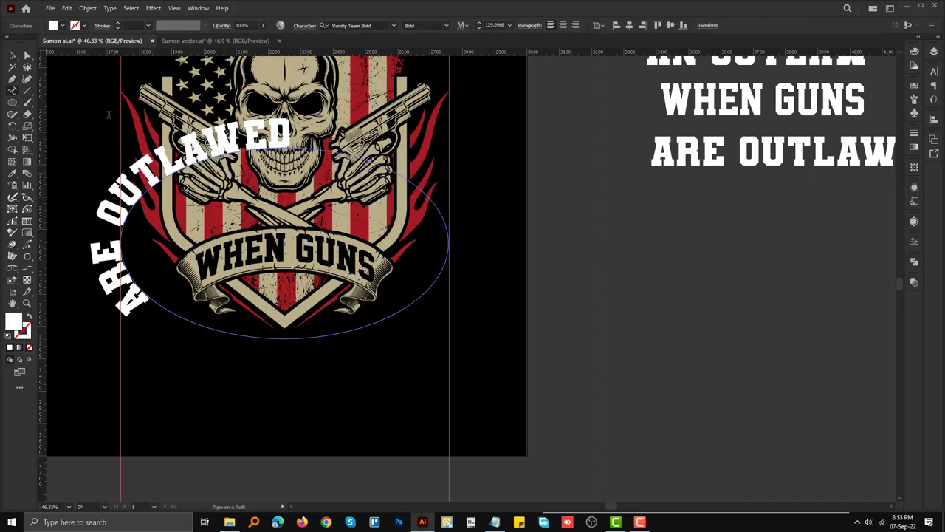
pyautogui.scroll(-2, 296, 258)
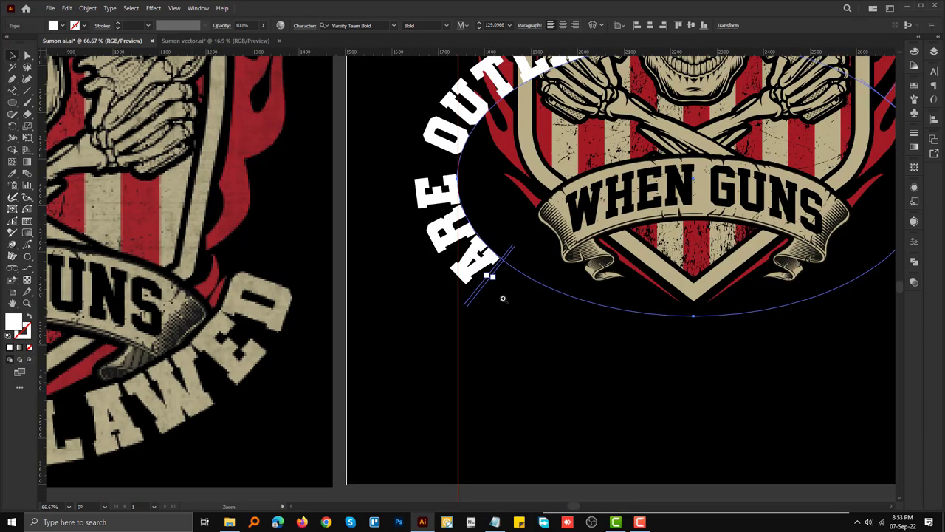
pyautogui.moveTo(500, 297); pyautogui.dragTo(548, 293)
pyautogui.press('Escape')
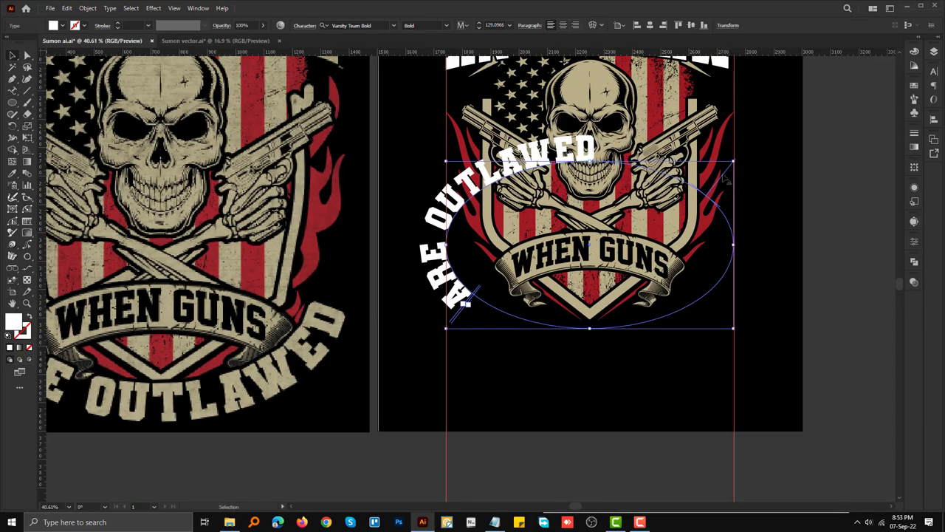
# Step: Rotate ARE OUTLAWED to the ellipse's bottom, widen its span and centre it
pyautogui.moveTo(724, 177); pyautogui.dragTo(728, 273)
pyautogui.click(786, 279)
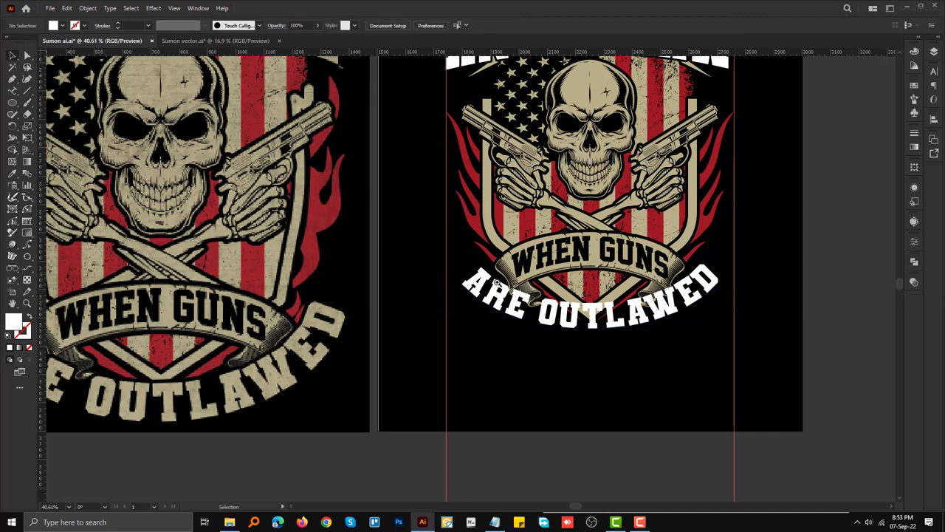
pyautogui.scroll(3, 480, 280)
pyautogui.click(434, 291)
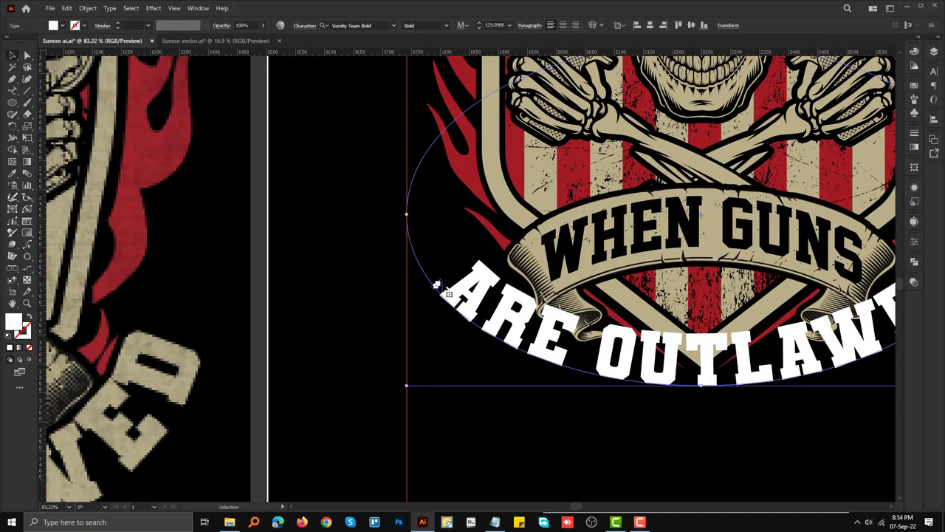
pyautogui.scroll(5, 443, 288)
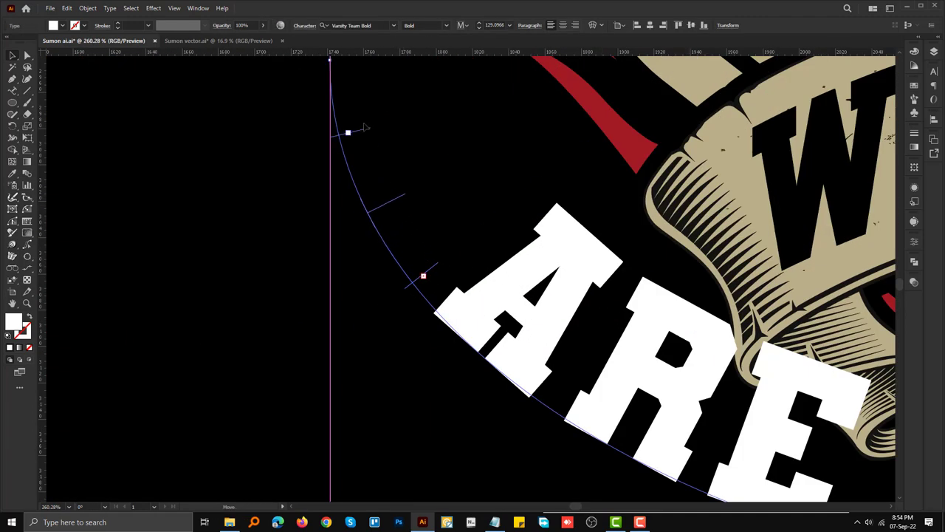
pyautogui.moveTo(364, 128)
pyautogui.mouseDown()
pyautogui.moveTo(425, 274)
pyautogui.moveTo(403, 261)
pyautogui.mouseUp()
pyautogui.scroll(-3, 425, 275)
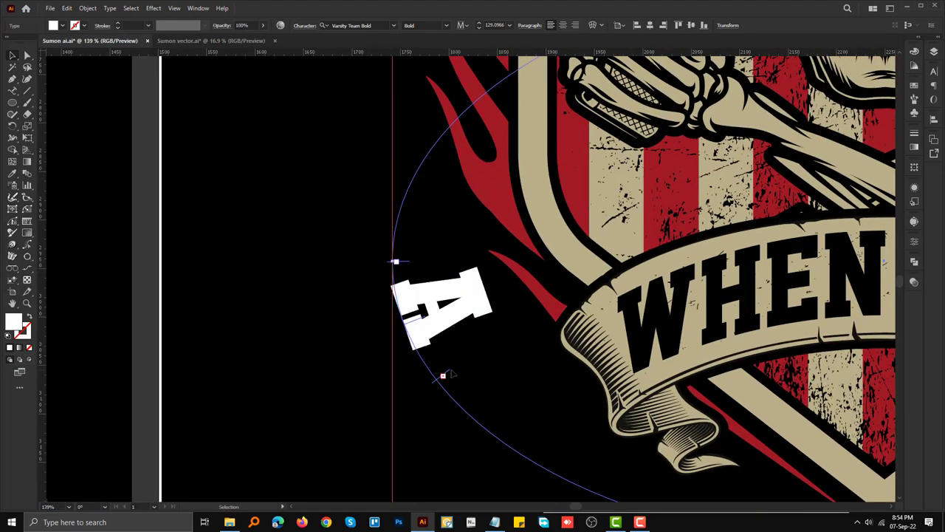
pyautogui.moveTo(452, 375)
pyautogui.mouseDown()
pyautogui.moveTo(633, 498)
pyautogui.moveTo(470, 305)
pyautogui.moveTo(477, 312)
pyautogui.moveTo(826, 198)
pyautogui.mouseUp()
pyautogui.scroll(-3, 633, 498)
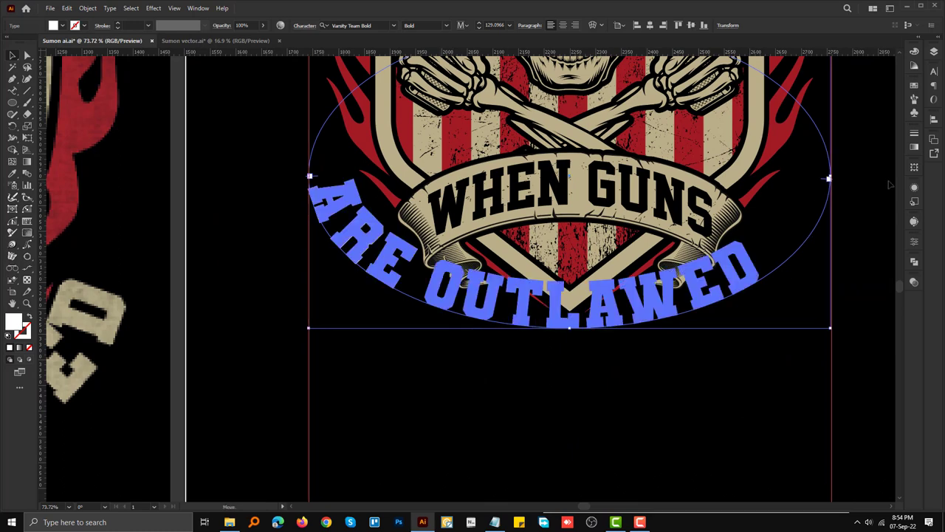
pyautogui.press('Escape')
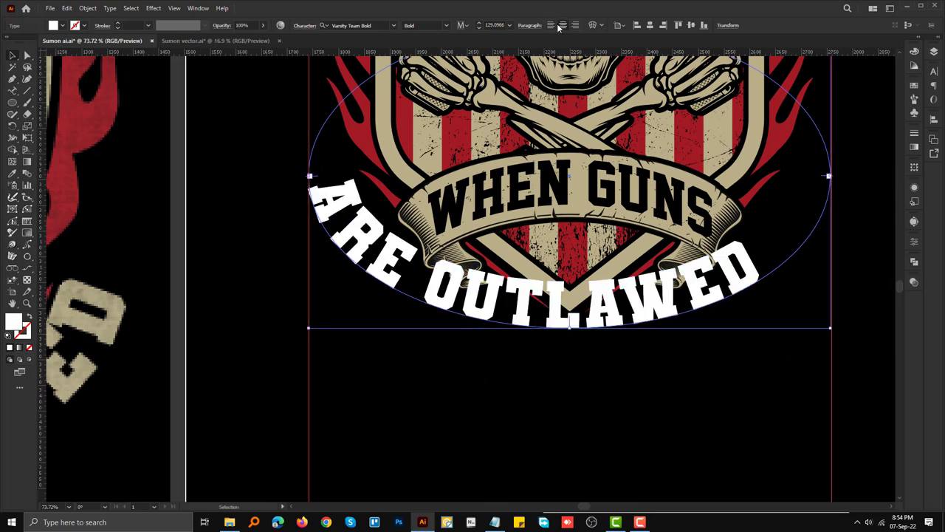
pyautogui.click(562, 26)
pyautogui.scroll(-3, 501, 381)
# Step: Try sizes of 134 and 131 pt with tracking 15 and 22 on the arc text
pyautogui.scroll(-2, 624, 376)
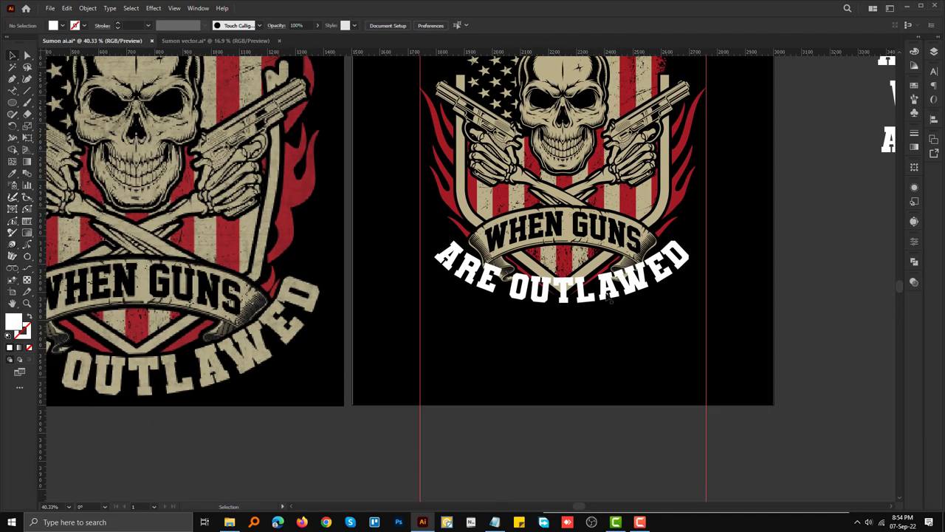
pyautogui.hotkey('ctrl', 't')
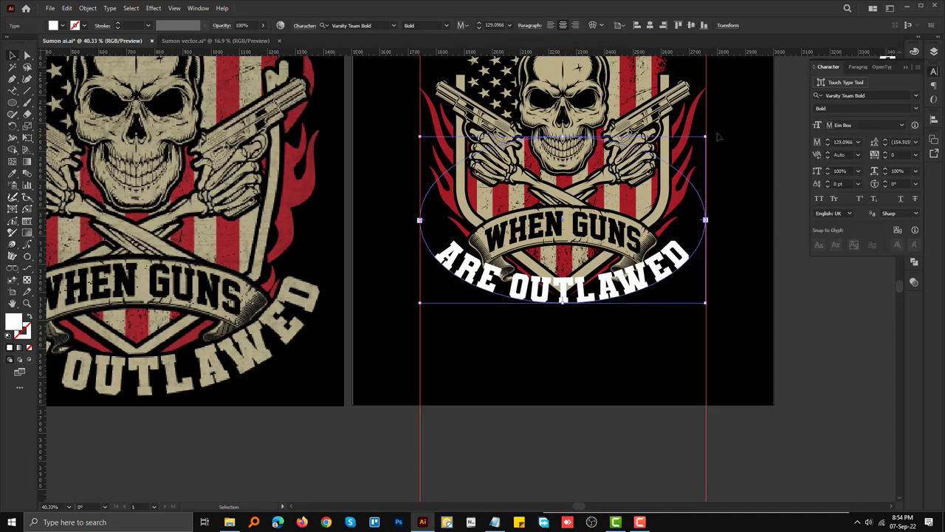
pyautogui.write('134')
pyautogui.press('Return')
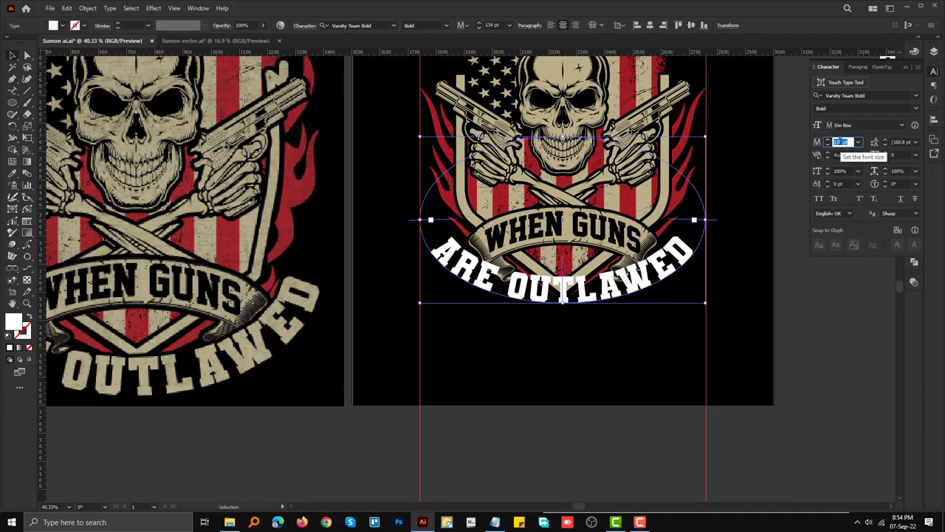
pyautogui.write('15')
pyautogui.press('Return')
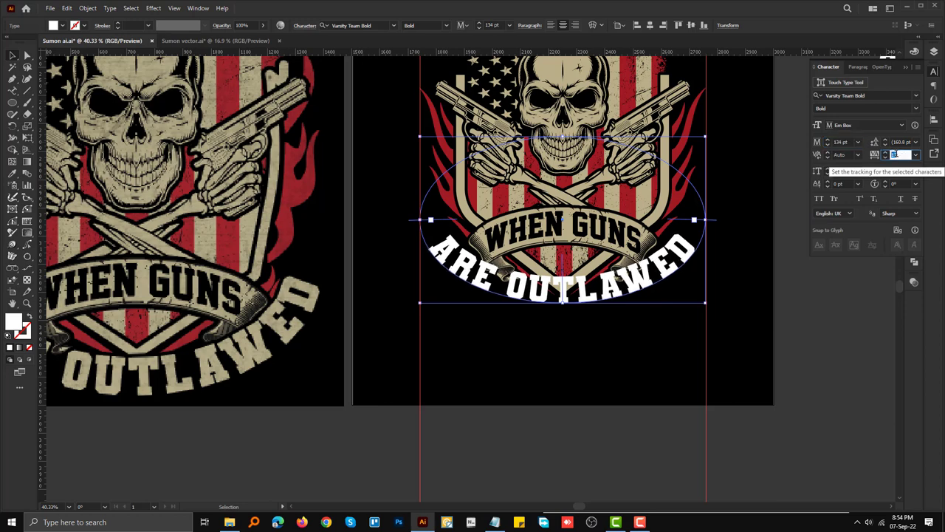
pyautogui.write('131')
pyautogui.press('Return')
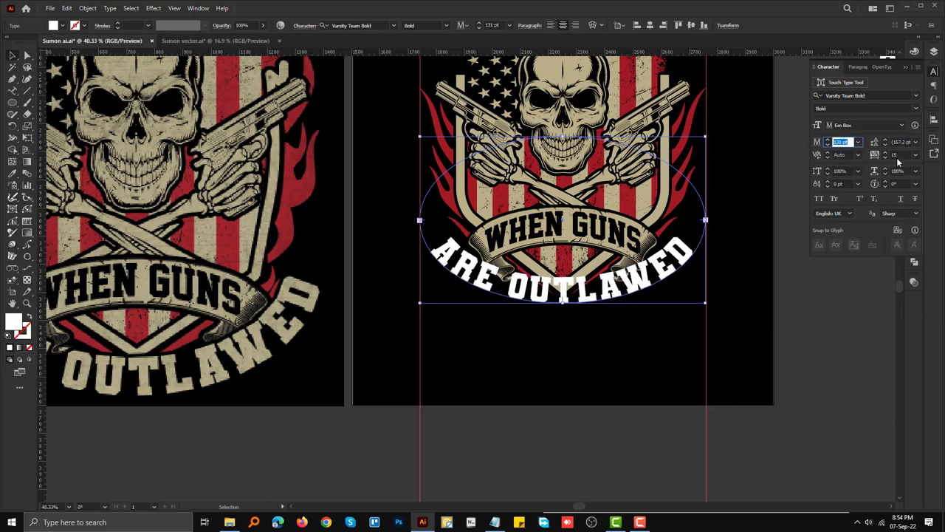
pyautogui.click(895, 155)
pyautogui.write('22')
pyautogui.press('Return')
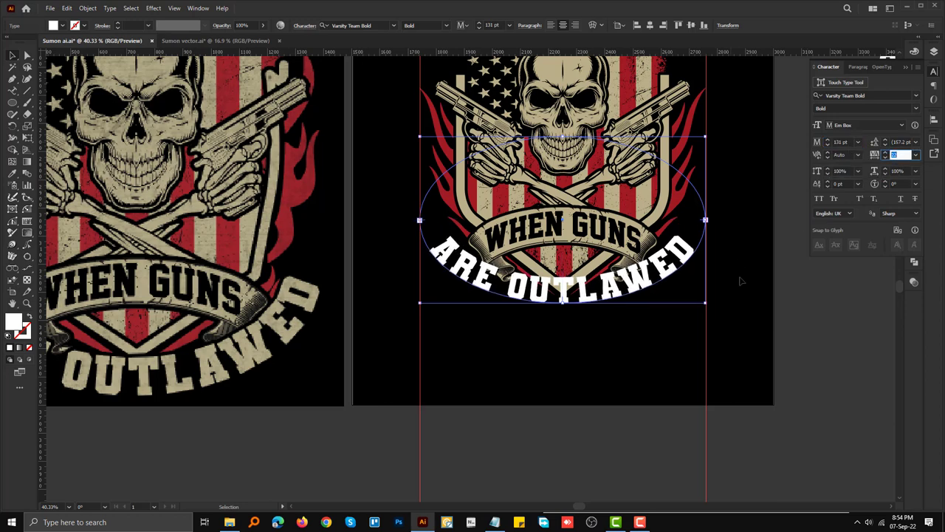
# Step: Undo the size and spacing trials and recentre ARE OUTLAWED along the ellipse
pyautogui.click(731, 270)
pyautogui.scroll(-1, 630, 284)
pyautogui.click(632, 271)
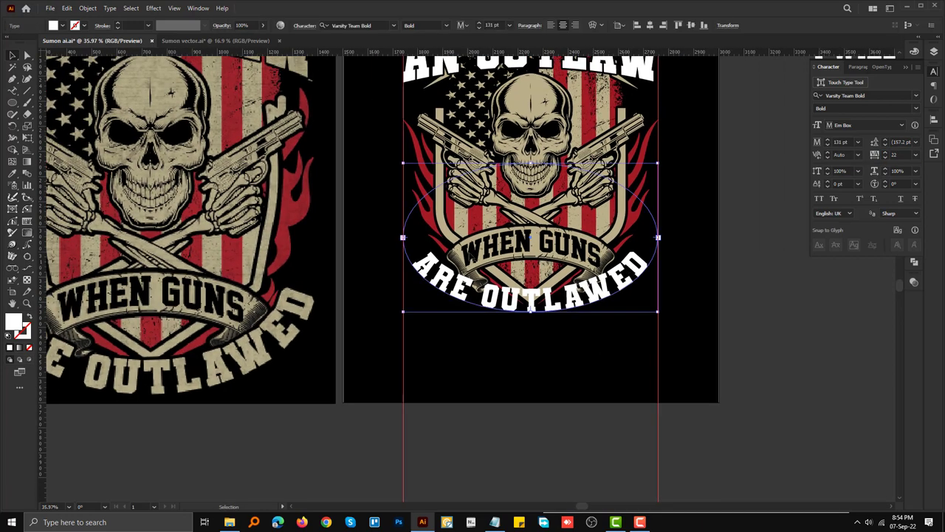
pyautogui.scroll(1, 540, 321)
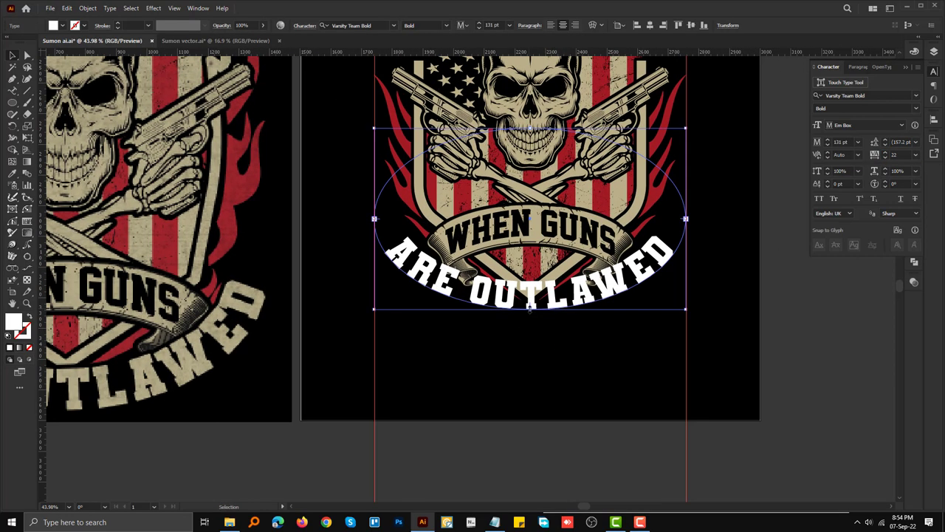
pyautogui.tripleClick(534, 317)
pyautogui.hotkey('ctrl', 'z')
pyautogui.hotkey('ctrl', 'z')
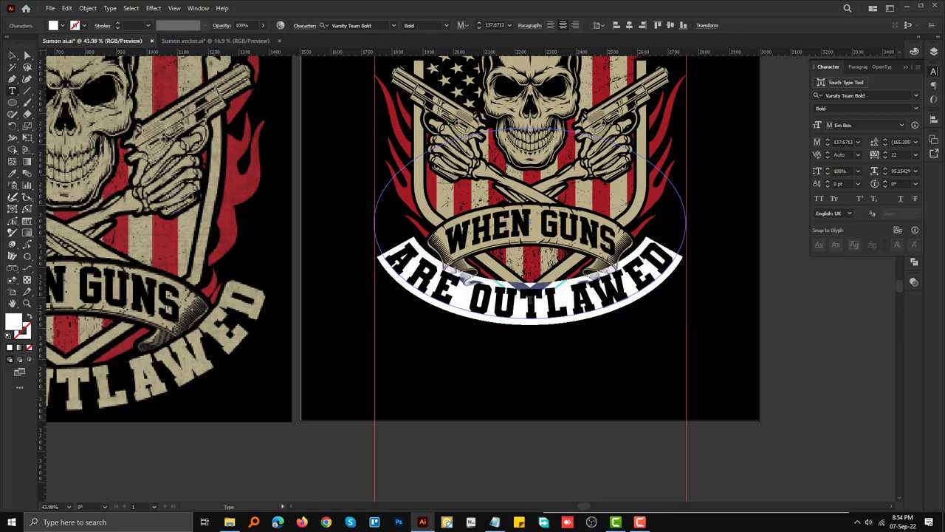
pyautogui.hotkey('ctrl', 'z')
pyautogui.click(562, 27)
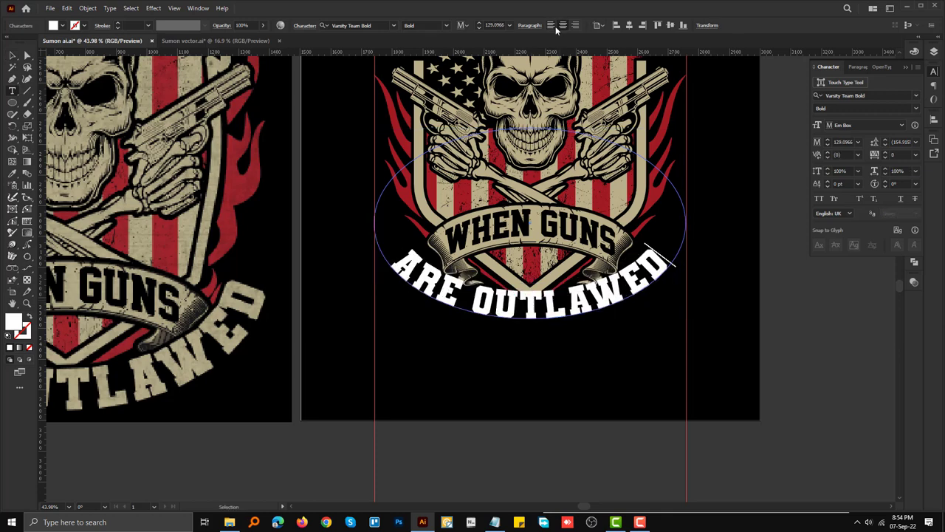
# Step: Set ARE OUTLAWED to 136 pt with tracking 17 and convert it to outlines
pyautogui.click(12, 56)
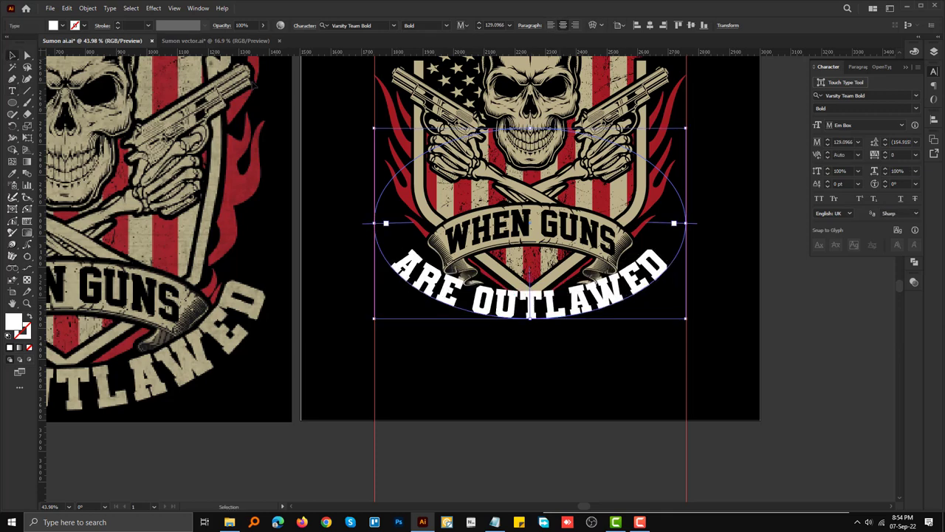
pyautogui.click(842, 142)
pyautogui.write('136')
pyautogui.press('Return')
pyautogui.click(895, 155)
pyautogui.press('Up')
pyautogui.press('Up')
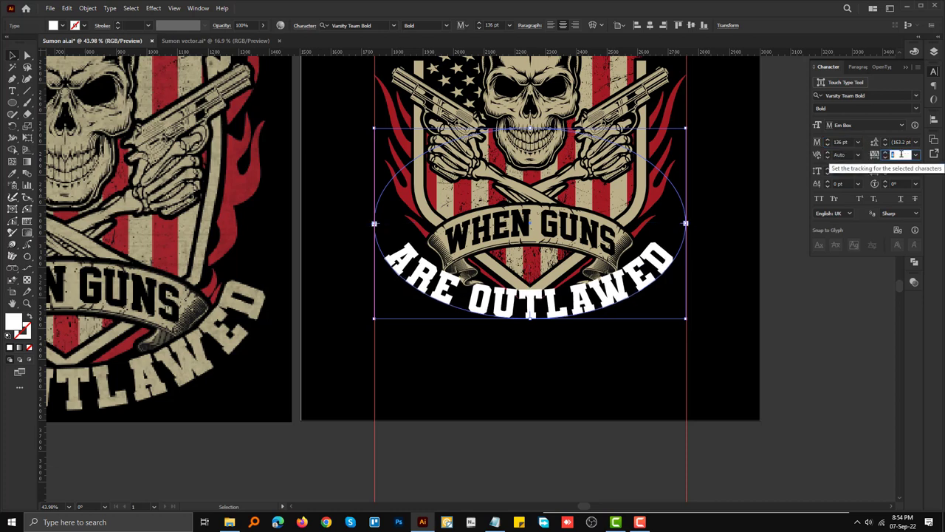
pyautogui.press('Up')
pyautogui.press('Up')
pyautogui.press('Up')
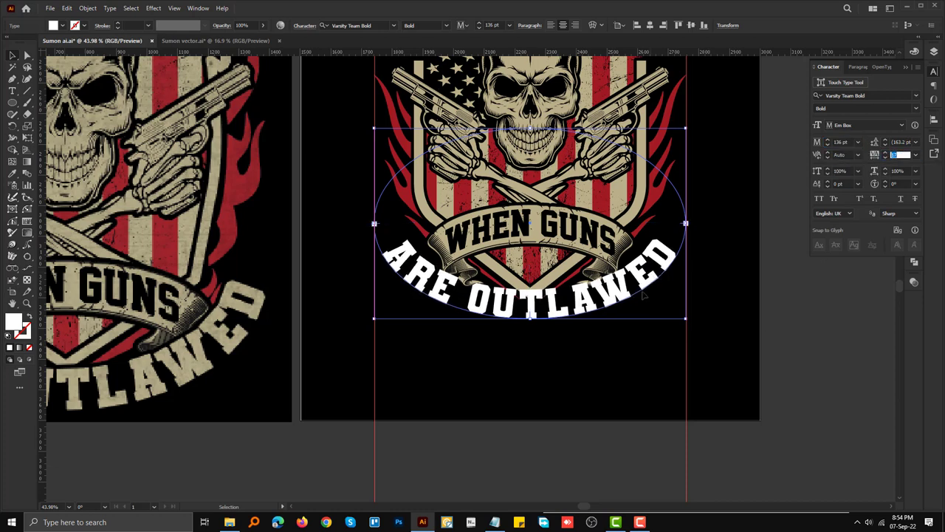
pyautogui.rightClick(511, 68)
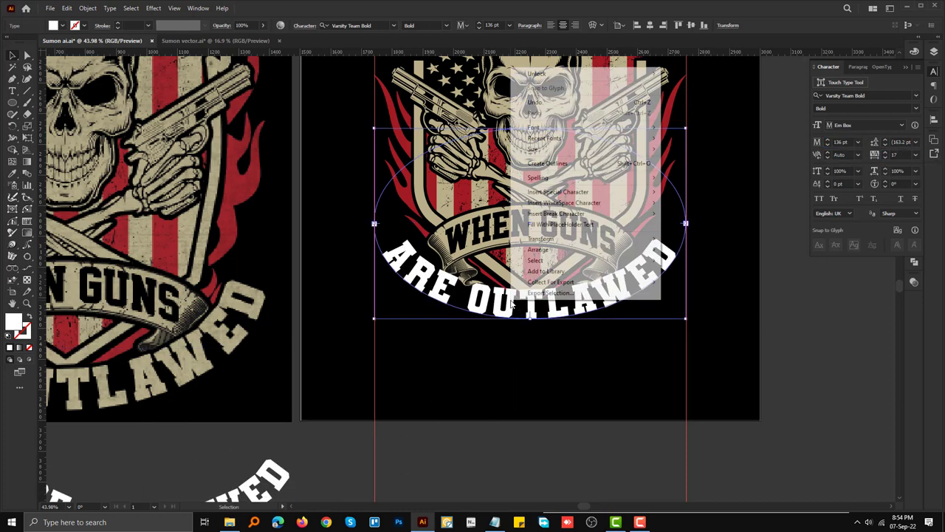
pyautogui.click(566, 164)
# Step: Centre the outlined ARE OUTLAWED on the artboard, enlarge and raise it slightly, and open Pathfinder
pyautogui.click(424, 25)
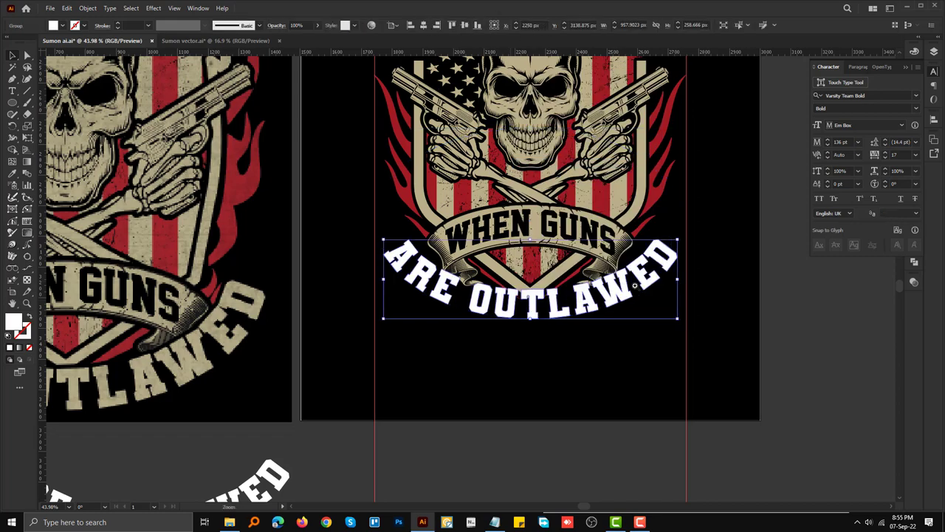
pyautogui.scroll(2, 636, 287)
pyautogui.moveTo(696, 275); pyautogui.dragTo(719, 285)
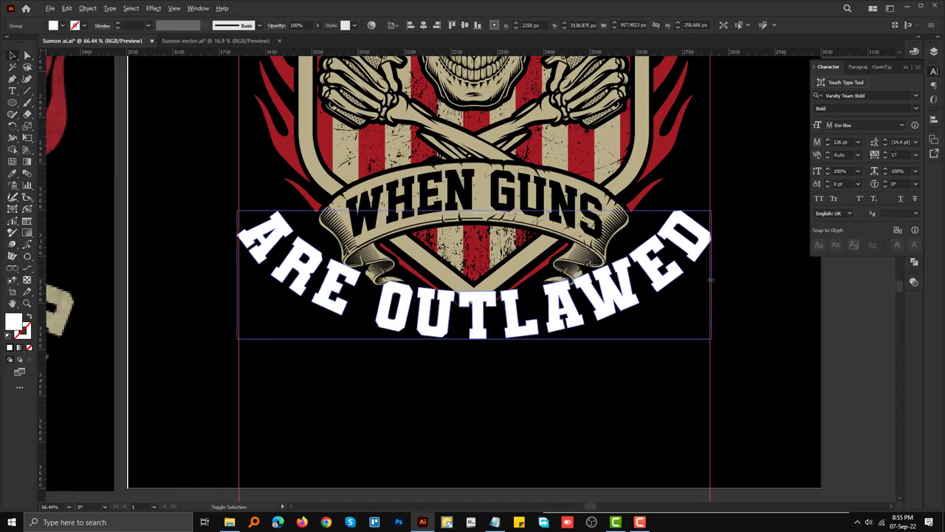
pyautogui.scroll(3, 179, 283)
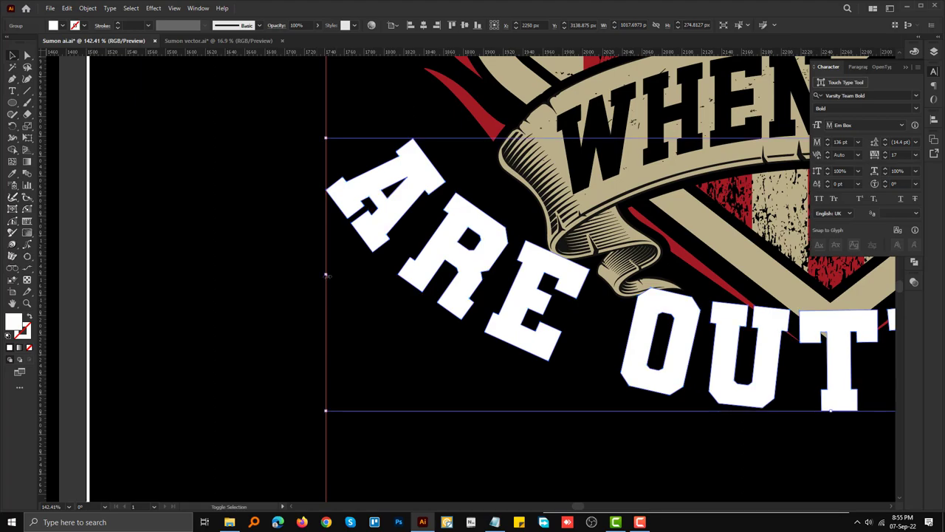
pyautogui.scroll(-3, 321, 274)
pyautogui.moveTo(583, 319); pyautogui.dragTo(582, 305)
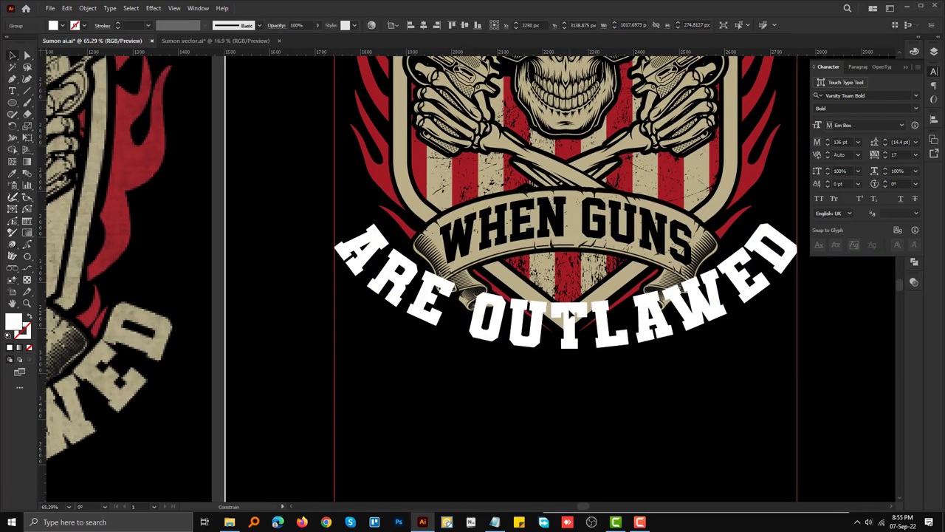
pyautogui.scroll(-2, 643, 341)
pyautogui.scroll(2, 642, 341)
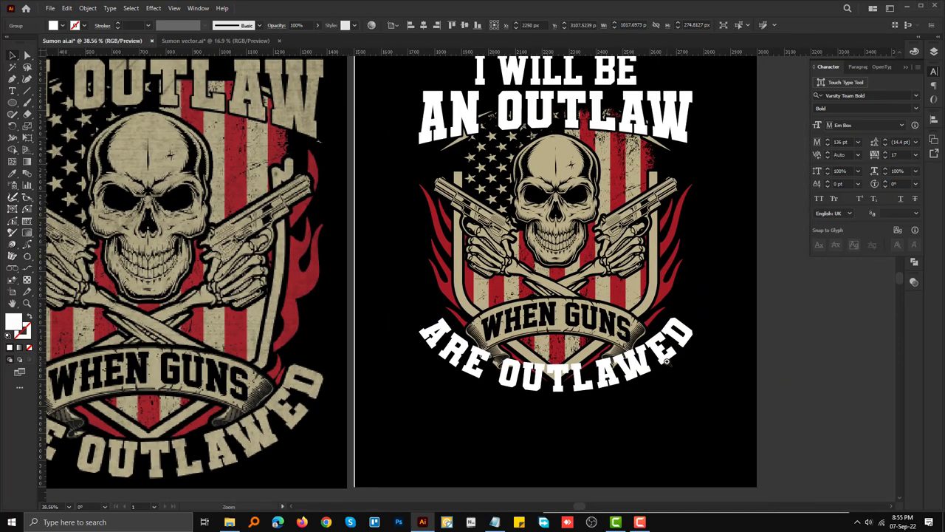
pyautogui.click(914, 263)
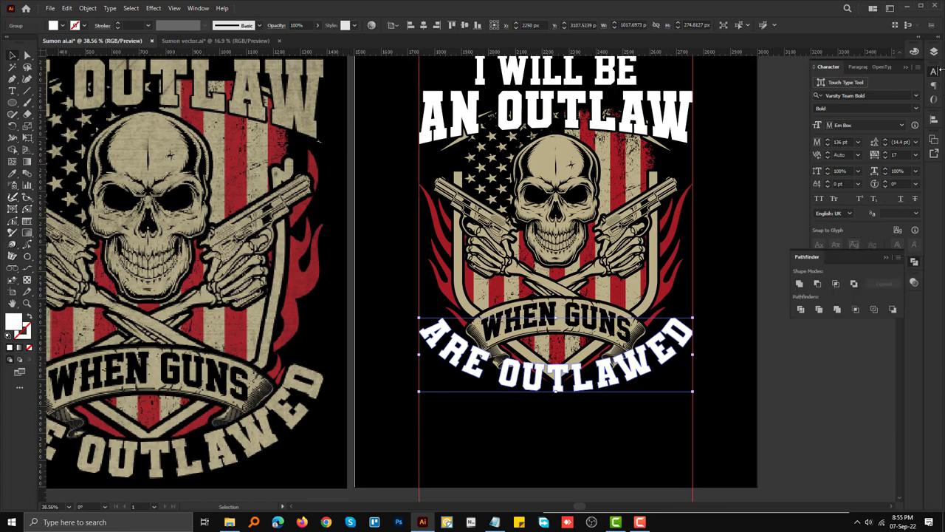
# Step: Unite the ARE OUTLAWED letters and add a black offset path around them
pyautogui.click(799, 284)
pyautogui.scroll(1, 584, 389)
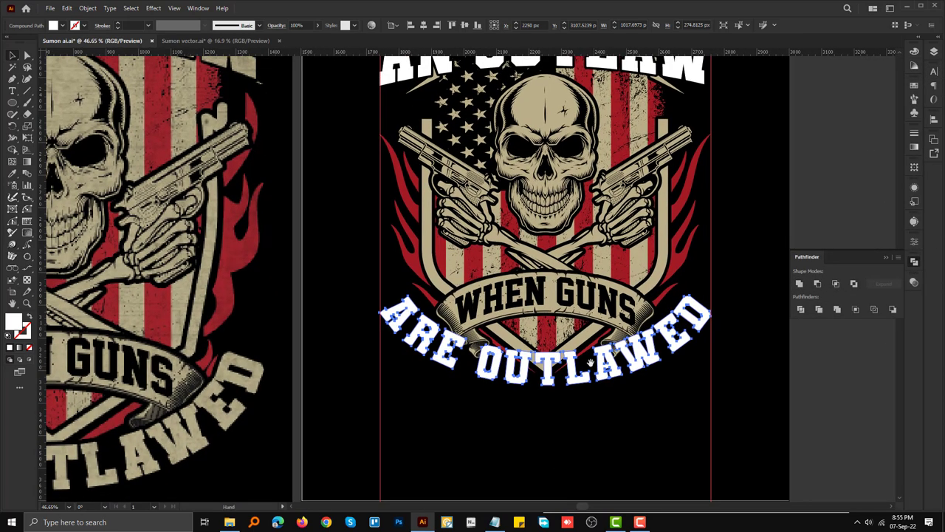
pyautogui.click(87, 8)
pyautogui.click(256, 359)
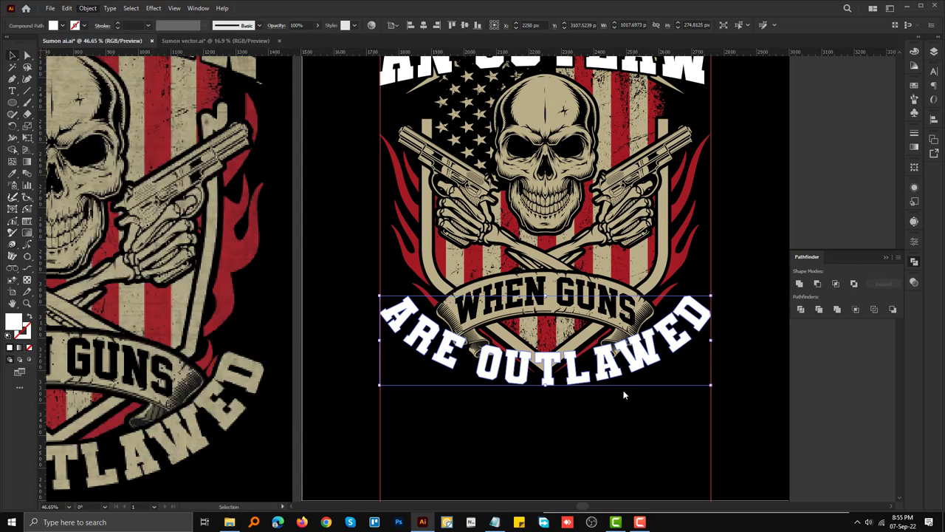
pyautogui.click(233, 271)
pyautogui.click(350, 266)
pyautogui.press('v')
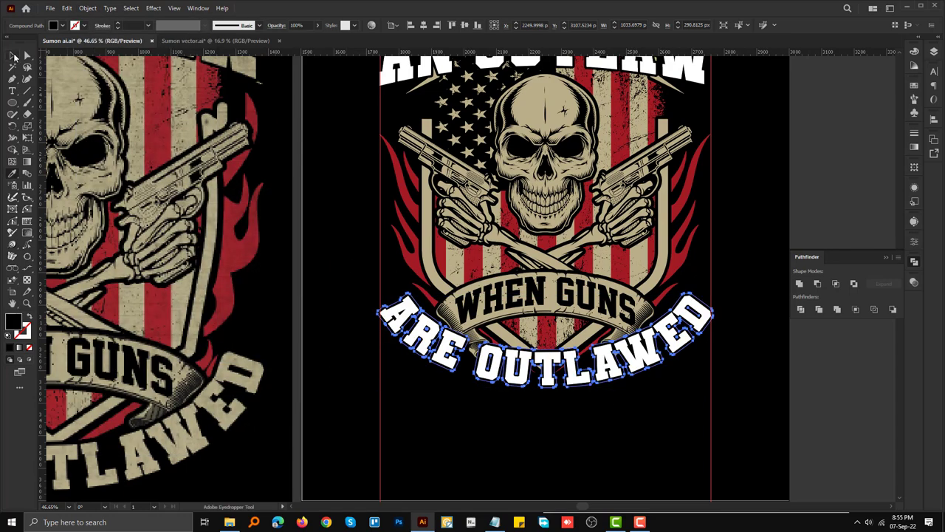
# Step: Mask the shield artwork with the offset outline to leave a gap around the text
pyautogui.click(547, 355)
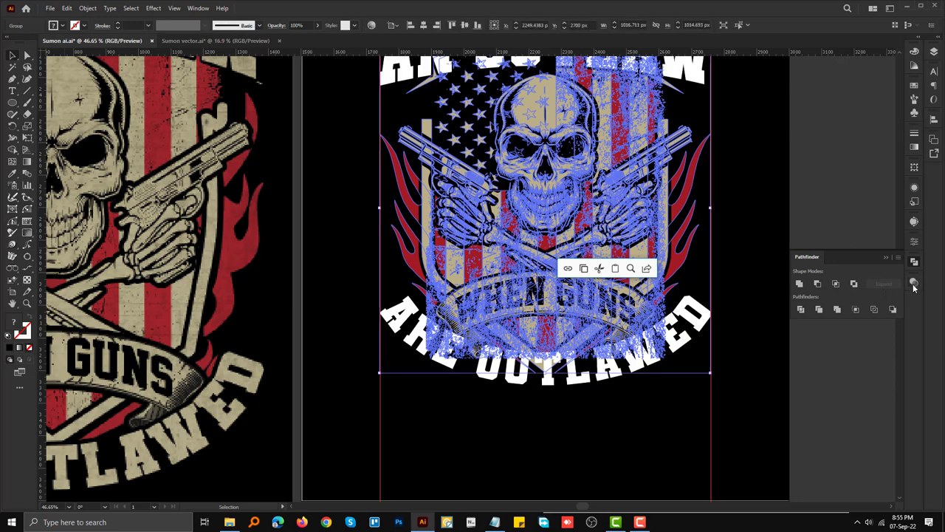
pyautogui.click(914, 282)
pyautogui.click(881, 308)
pyautogui.click(845, 319)
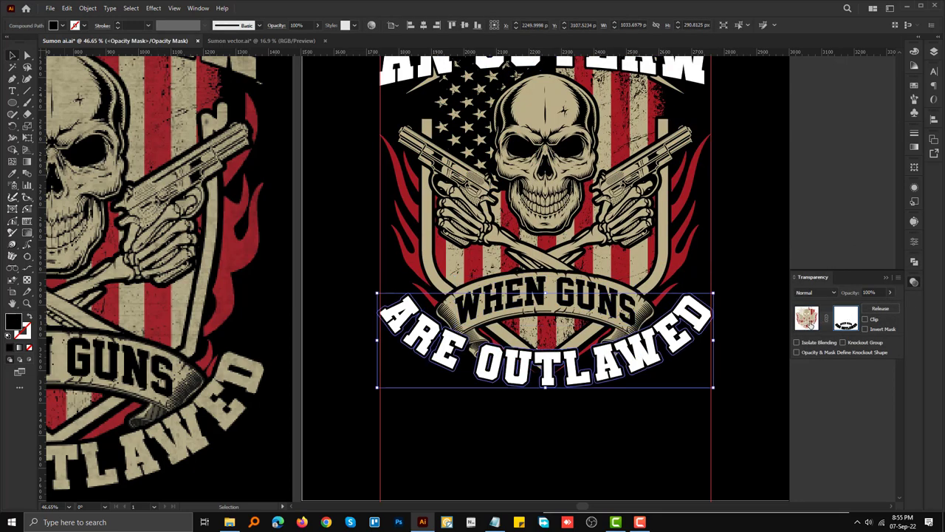
pyautogui.click(806, 318)
pyautogui.scroll(-2, 569, 151)
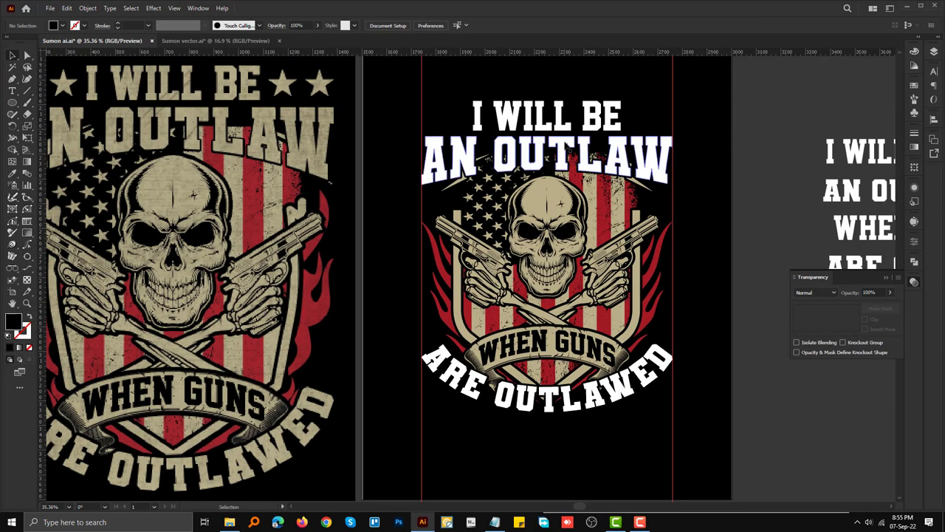
# Step: Recolour I WILL BE, AN OUTLAW and ARE OUTLAWED with the skull's beige using the Eyedropper
pyautogui.click(569, 151)
pyautogui.keyDown('shift'); pyautogui.click(573, 399); pyautogui.keyUp('shift')
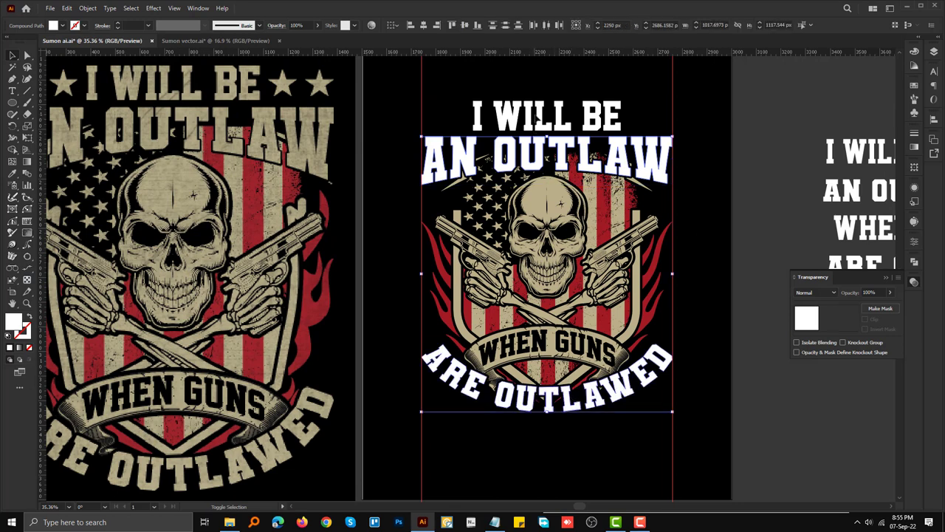
pyautogui.keyDown('shift'); pyautogui.click(539, 118); pyautogui.keyUp('shift')
pyautogui.press('i')
pyautogui.click(566, 236)
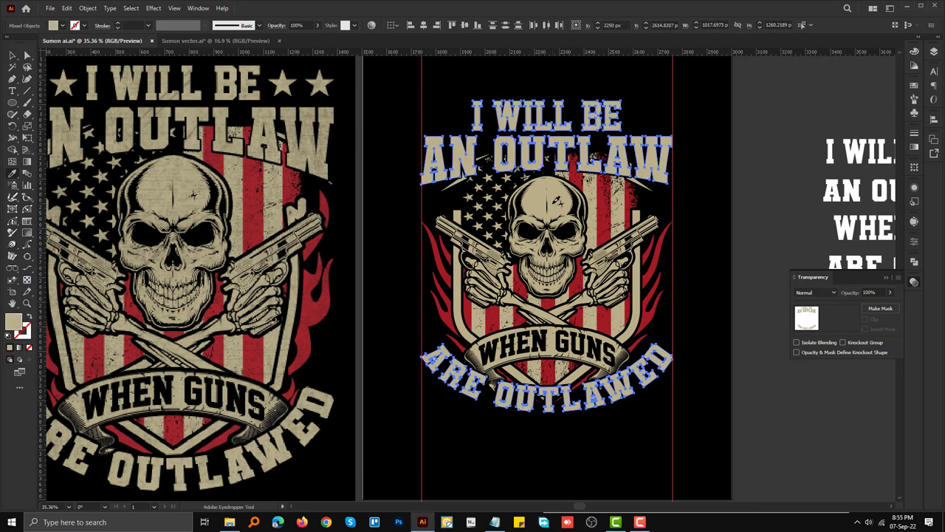
pyautogui.press('v')
pyautogui.click(714, 207)
pyautogui.click(914, 282)
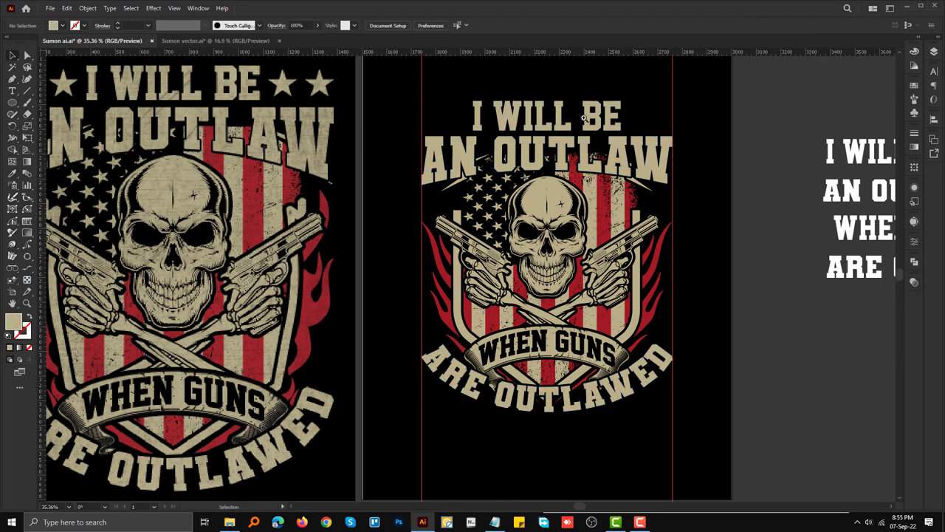
pyautogui.scroll(2, 584, 118)
pyautogui.scroll(1, 569, 162)
pyautogui.scroll(2, 541, 219)
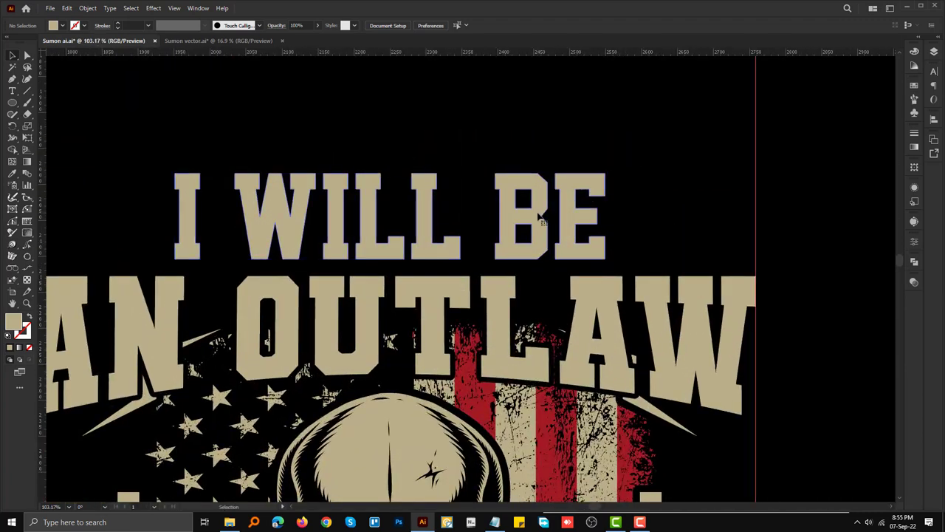
# Step: Shrink I WILL BE slightly and draw two stars to its right
pyautogui.click(541, 220)
pyautogui.moveTo(391, 173); pyautogui.dragTo(392, 179)
pyautogui.click(20, 104)
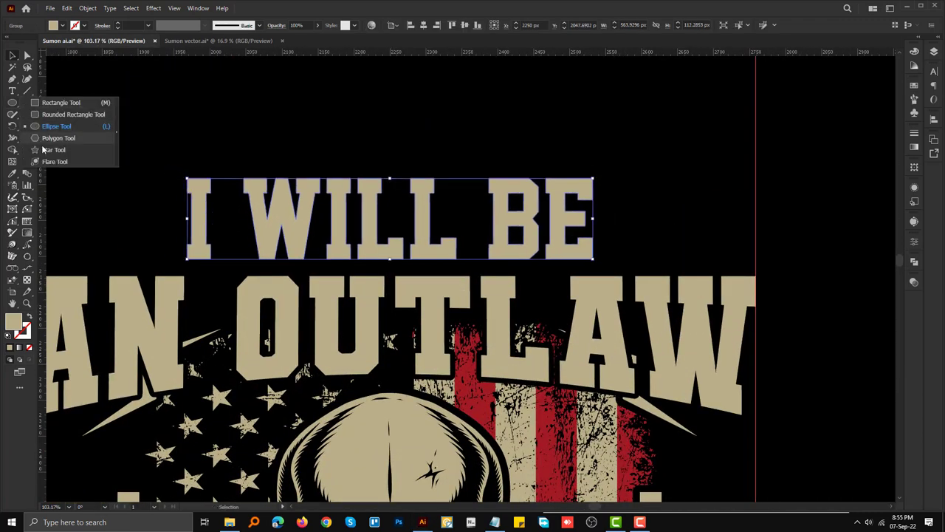
pyautogui.click(59, 150)
pyautogui.moveTo(627, 209)
pyautogui.mouseDown()
pyautogui.moveTo(641, 233)
pyautogui.moveTo(641, 217)
pyautogui.moveTo(756, 218)
pyautogui.mouseUp()
pyautogui.press('v')
pyautogui.click(707, 231)
pyautogui.keyDown('shift'); pyautogui.click(657, 219); pyautogui.keyUp('shift')
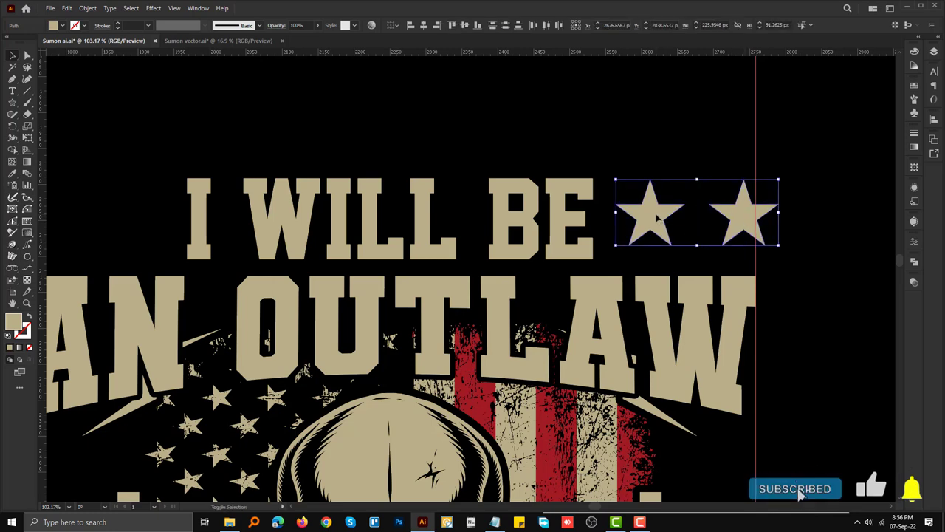
pyautogui.hotkey('ctrl', '-')
# Step: Mirror the stars to the left of I WILL BE, then centre and narrow the row between the guides
pyautogui.rightClick(725, 191)
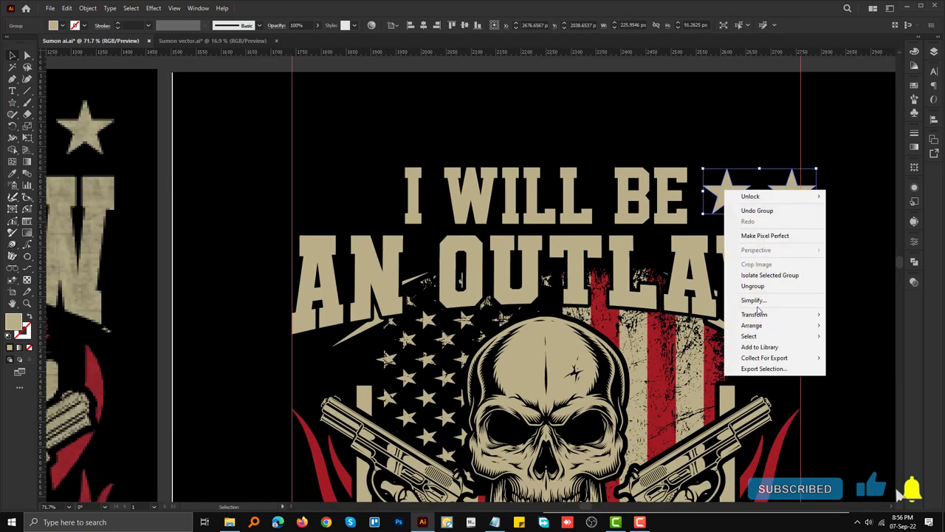
pyautogui.moveTo(754, 313)
pyautogui.click(613, 354)
pyautogui.click(626, 324)
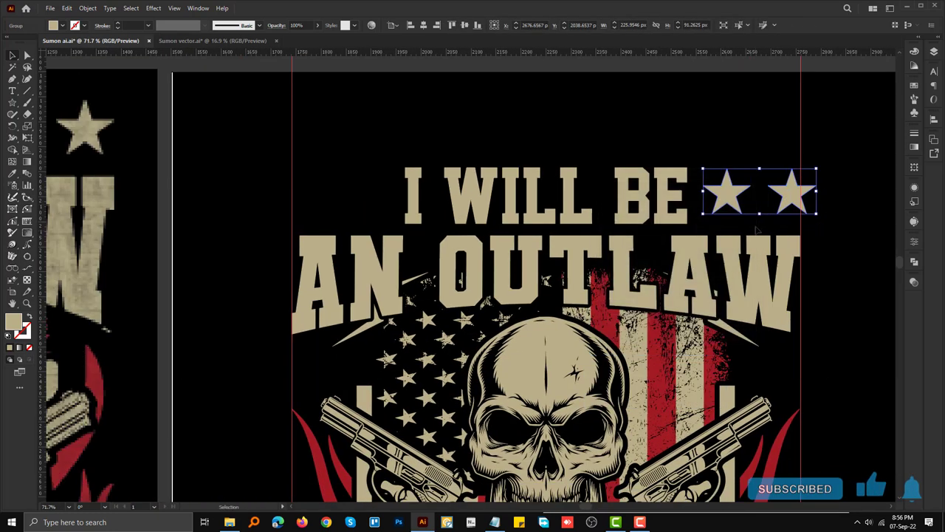
pyautogui.keyDown('shift'); pyautogui.click(722, 195); pyautogui.keyUp('shift')
pyautogui.keyDown('shift'); pyautogui.click(529, 196); pyautogui.keyUp('shift')
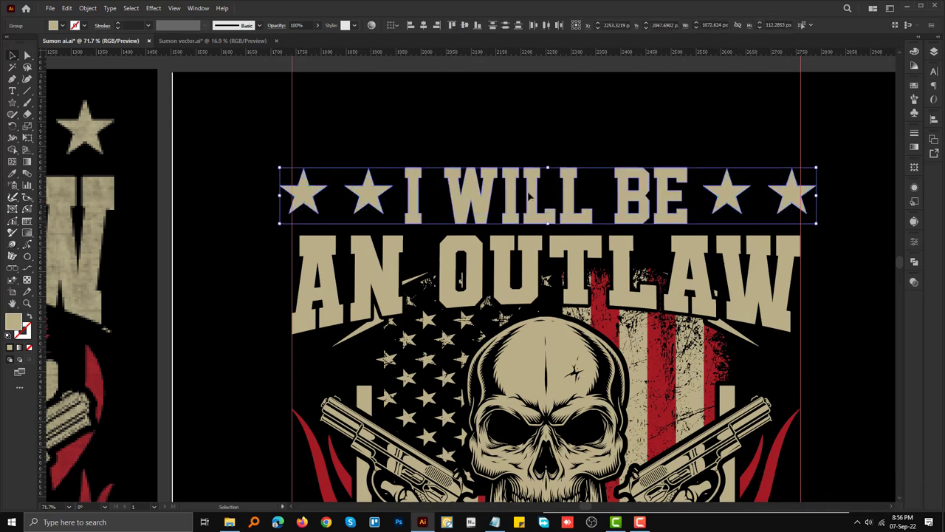
pyautogui.click(423, 25)
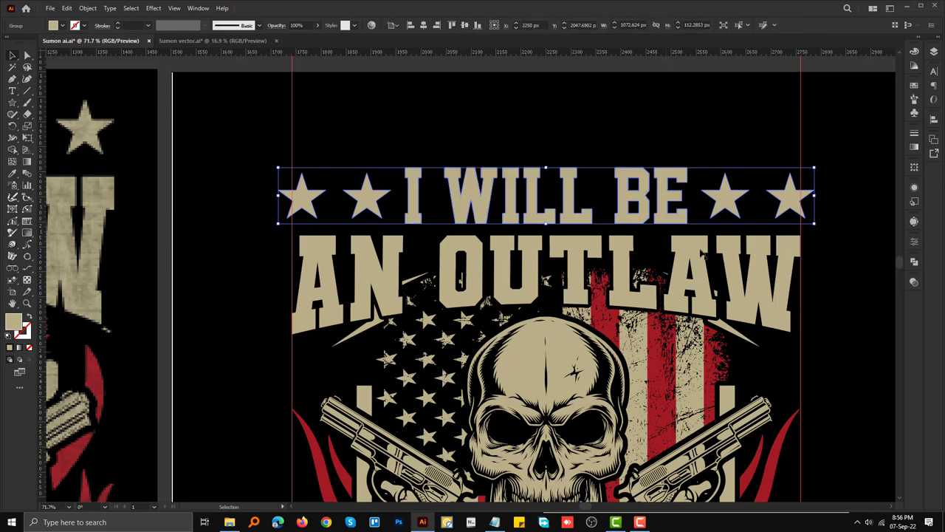
pyautogui.moveTo(813, 196); pyautogui.dragTo(801, 200)
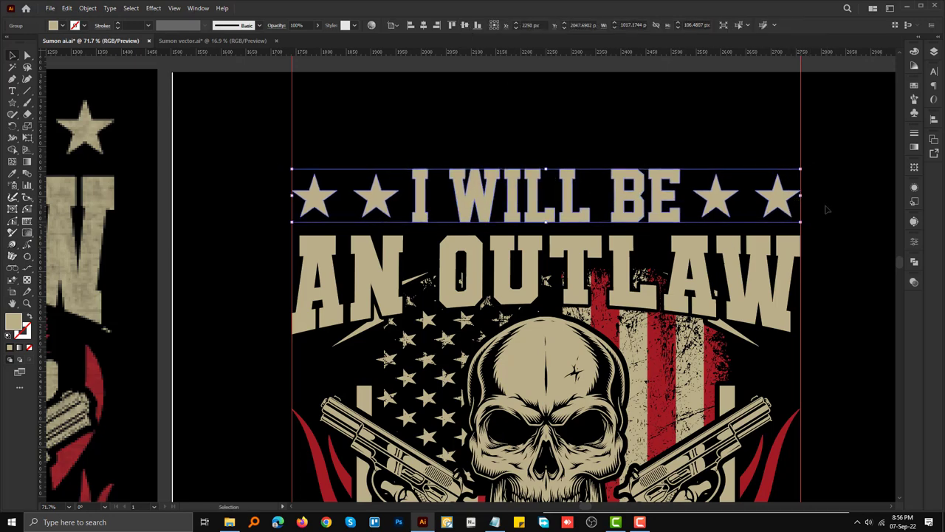
pyautogui.scroll(-5, 591, 190)
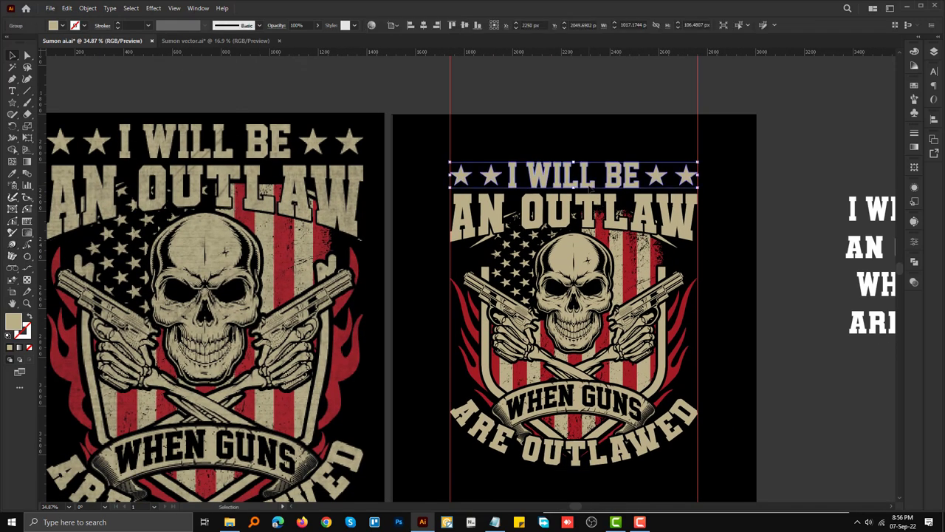
# Step: Nudge the star row down slightly and check the selection of the right artwork
pyautogui.press('Down')
pyautogui.press('Down')
pyautogui.press('Down')
pyautogui.click(580, 131)
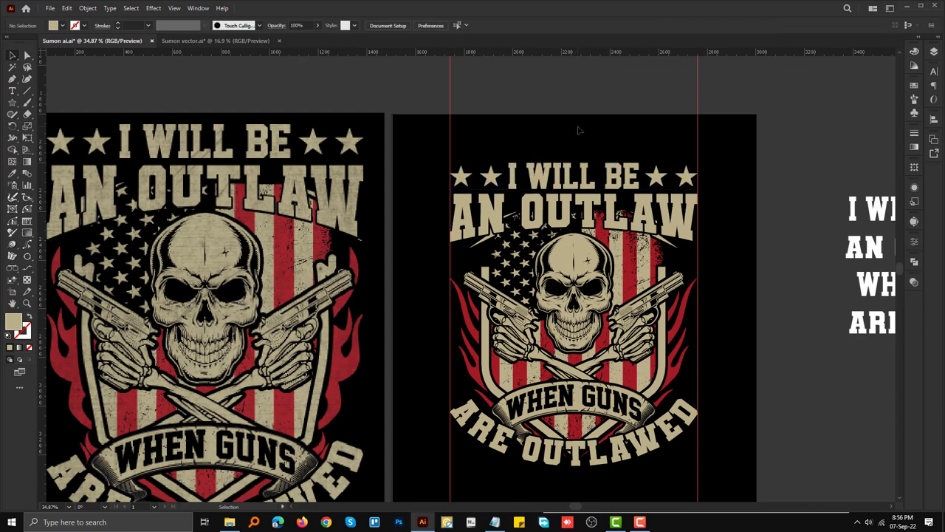
pyautogui.scroll(-1, 612, 177)
pyautogui.scroll(-3, 561, 140)
pyautogui.scroll(2, 510, 105)
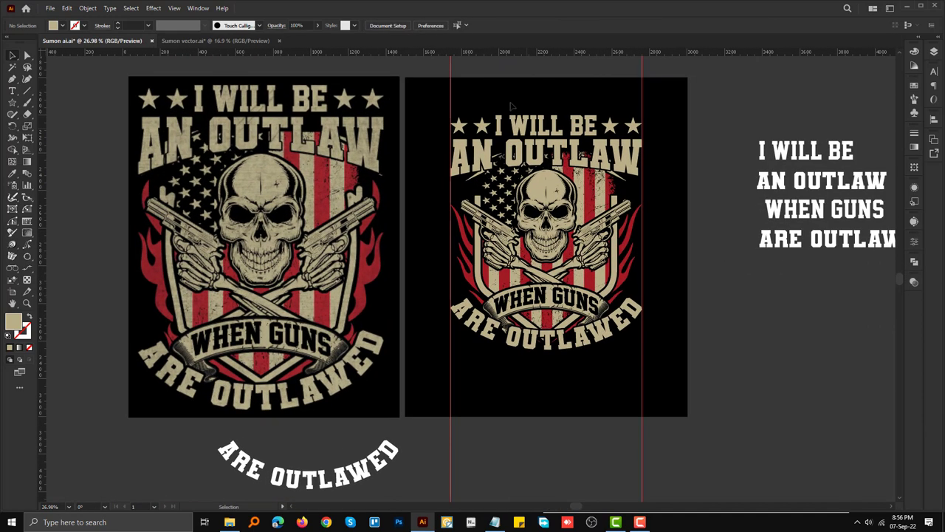
pyautogui.click(532, 130)
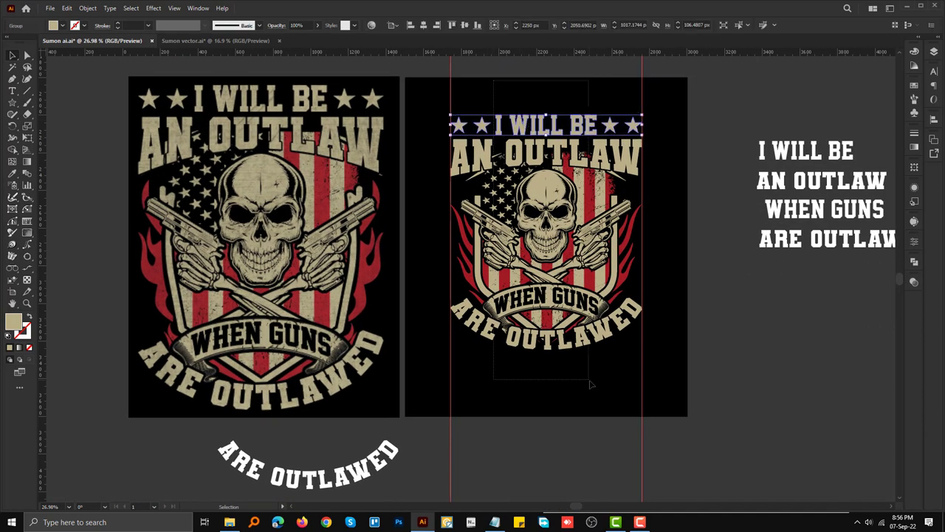
pyautogui.moveTo(591, 384); pyautogui.dragTo(590, 383)
pyautogui.click(88, 8)
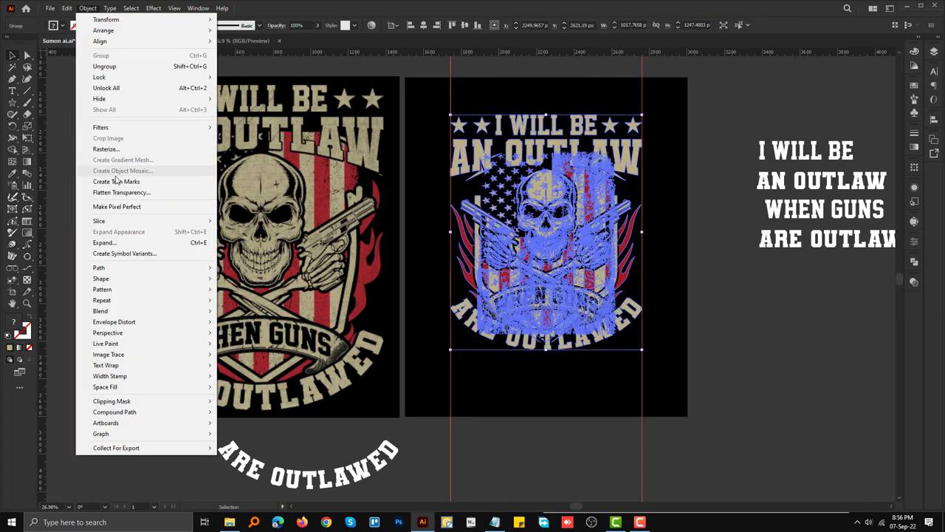
pyautogui.click(111, 242)
# Step: Bring the grunge texture from Sumon vector.ai, scale it over the right artwork, and send it behind
pyautogui.click(189, 42)
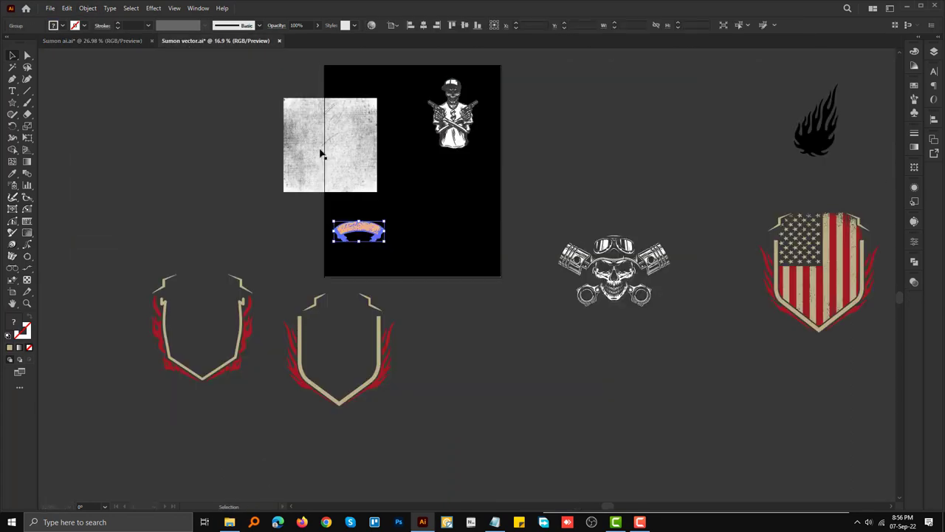
pyautogui.moveTo(320, 152)
pyautogui.mouseDown()
pyautogui.moveTo(77, 66)
pyautogui.moveTo(521, 257)
pyautogui.mouseUp()
pyautogui.moveTo(416, 249); pyautogui.dragTo(449, 155)
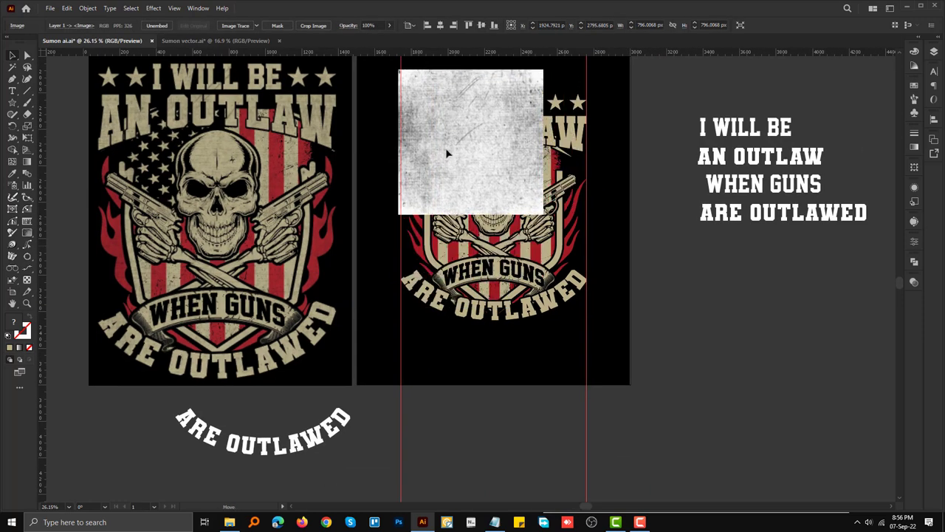
pyautogui.moveTo(536, 212); pyautogui.dragTo(638, 316)
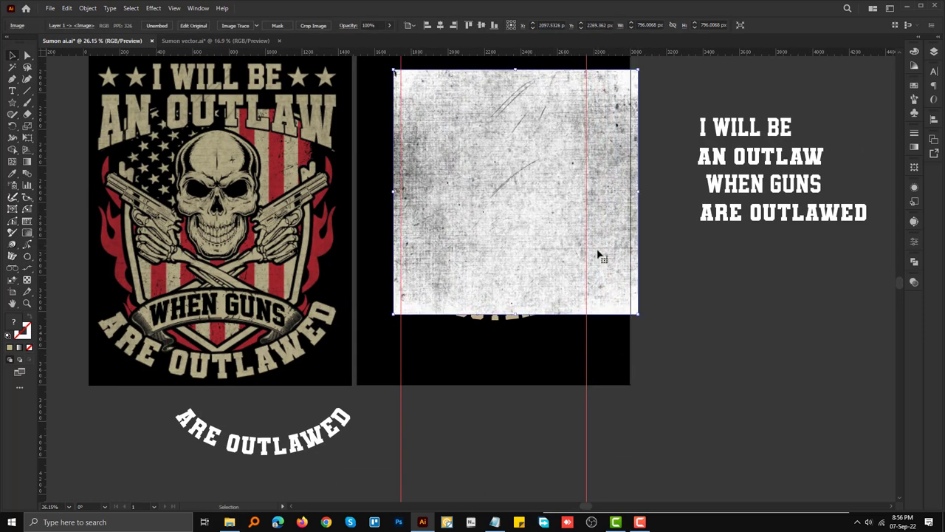
pyautogui.moveTo(596, 255); pyautogui.dragTo(588, 265)
pyautogui.hotkey('ctrl', 'shift', '[')
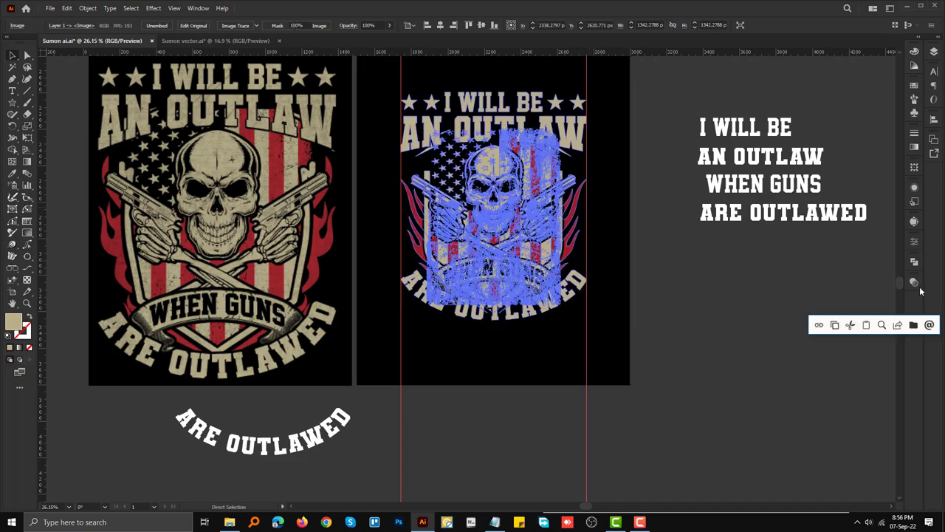
# Step: Make an opacity mask from the texture in the Transparency panel with 60% opacity
pyautogui.click(915, 281)
pyautogui.click(880, 308)
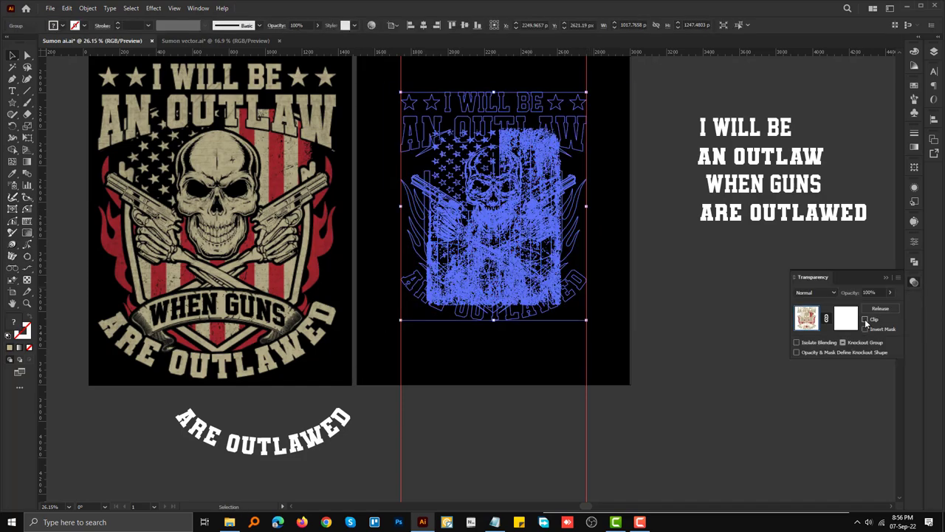
pyautogui.click(846, 317)
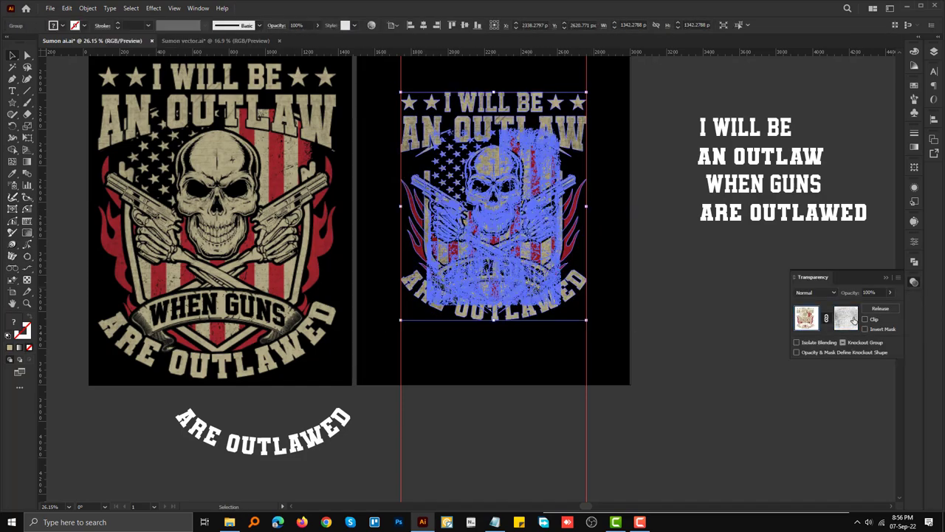
pyautogui.write('60')
pyautogui.press('Return')
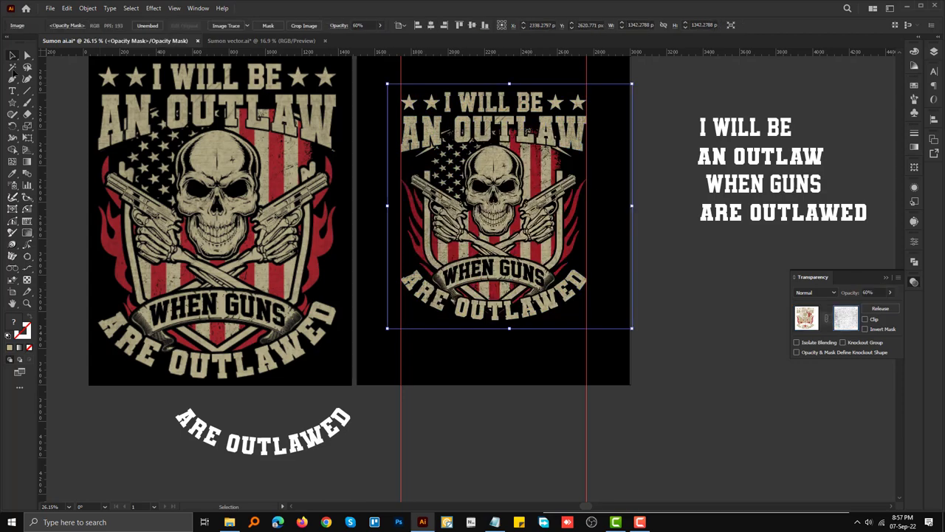
pyautogui.click(705, 316)
# Step: Scale up the masked artwork group from its bottom handle to fill the black board
pyautogui.keyDown('alt'); pyautogui.scroll(-2, 705, 316); pyautogui.keyUp('alt')
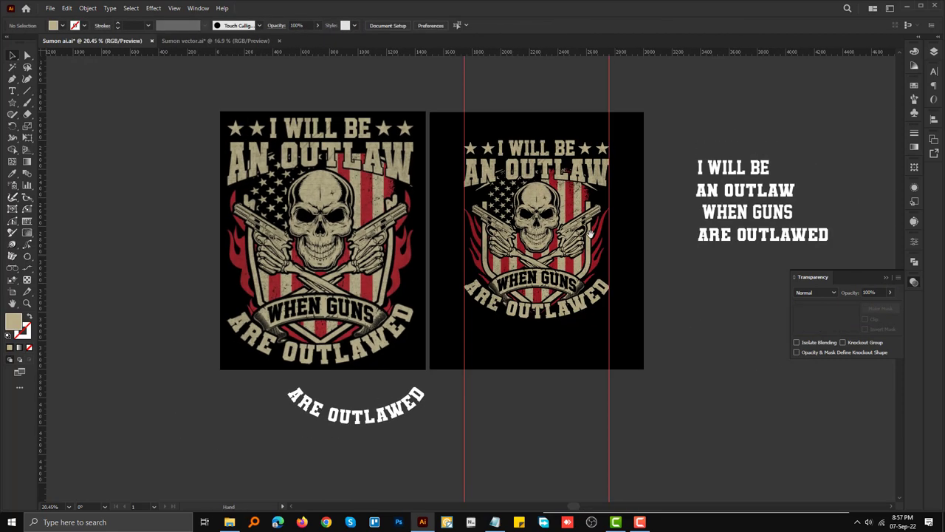
pyautogui.keyDown('alt'); pyautogui.scroll(-2, 705, 316); pyautogui.keyUp('alt')
pyautogui.click(543, 253)
pyautogui.keyDown('alt'); pyautogui.scroll(-1, 543, 252); pyautogui.keyUp('alt')
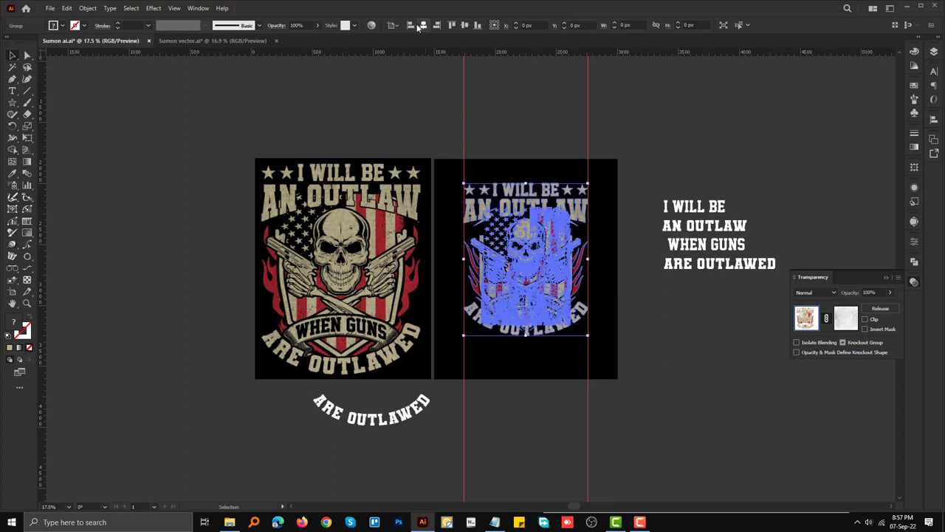
pyautogui.click(634, 298)
pyautogui.keyDown('alt'); pyautogui.scroll(1, 634, 298); pyautogui.keyUp('alt')
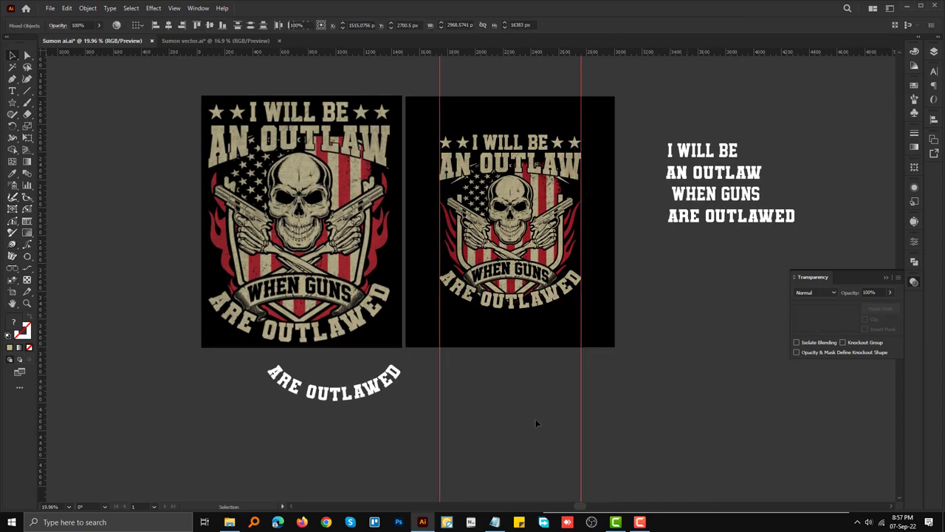
pyautogui.click(601, 330)
pyautogui.press('v')
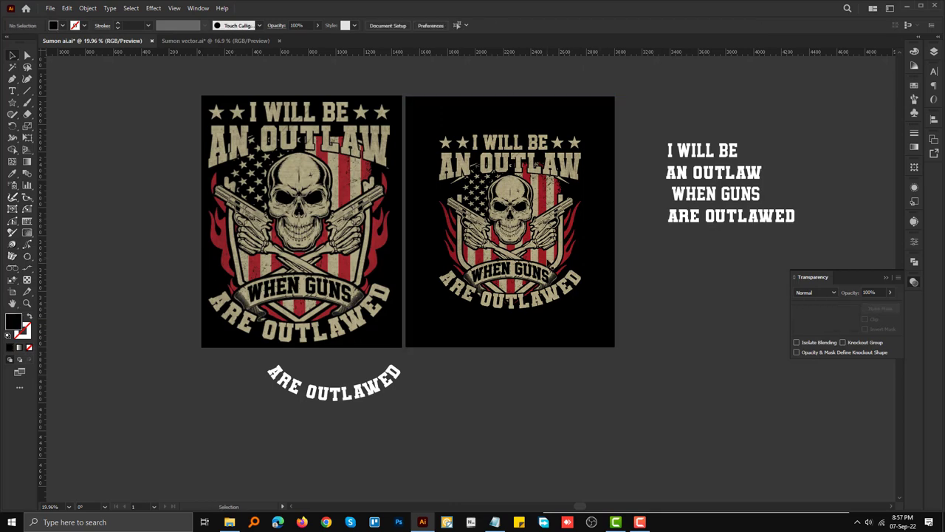
pyautogui.click(515, 299)
pyautogui.moveTo(509, 309); pyautogui.dragTo(535, 364)
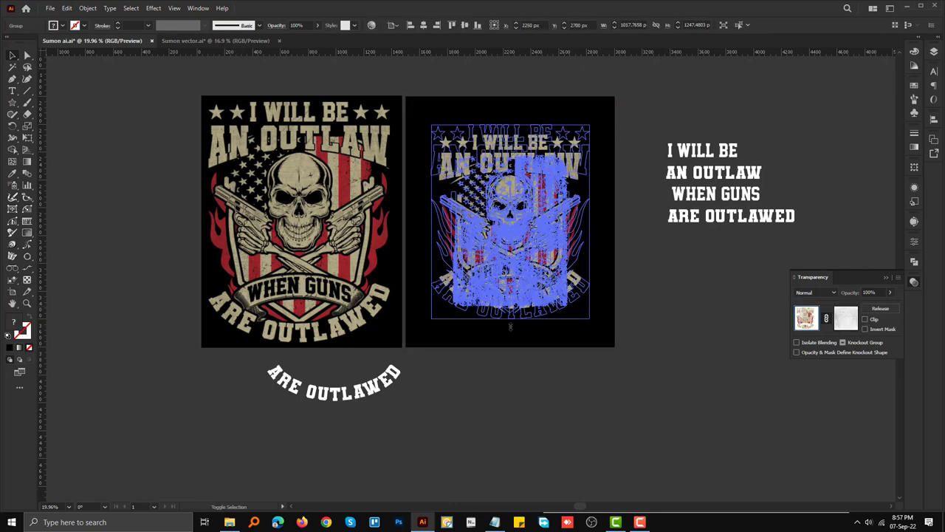
pyautogui.click(535, 364)
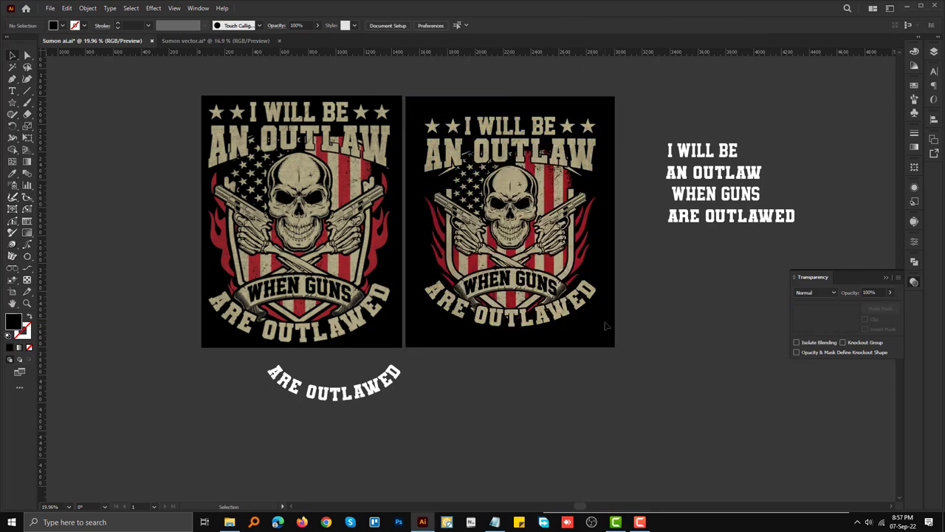
pyautogui.scroll(-2, 573, 323)
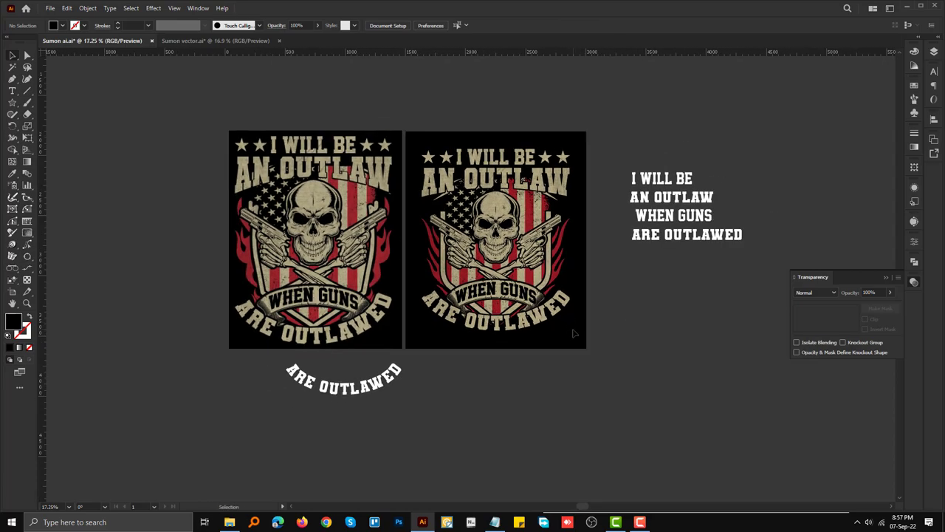